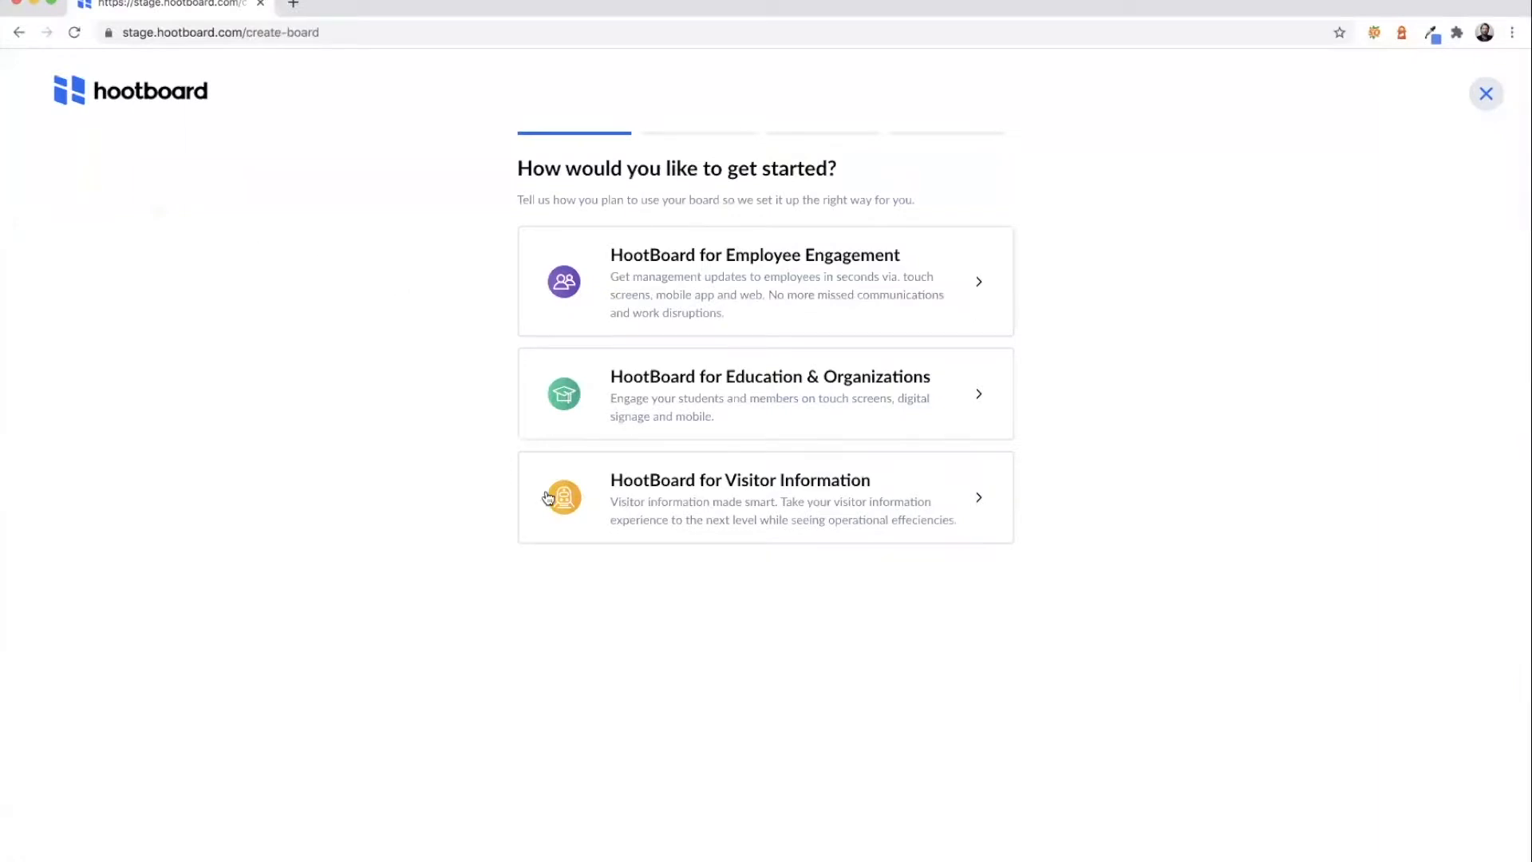
- Choose 'HootBoard for Visitor Information' as the new board's purpose
{"action": "left_click", "coordinate": [568, 499]}
- Enter 'Douglas County' as the business name and 'Come visit us' as the description
{"action": "left_click", "coordinate": [607, 290]}
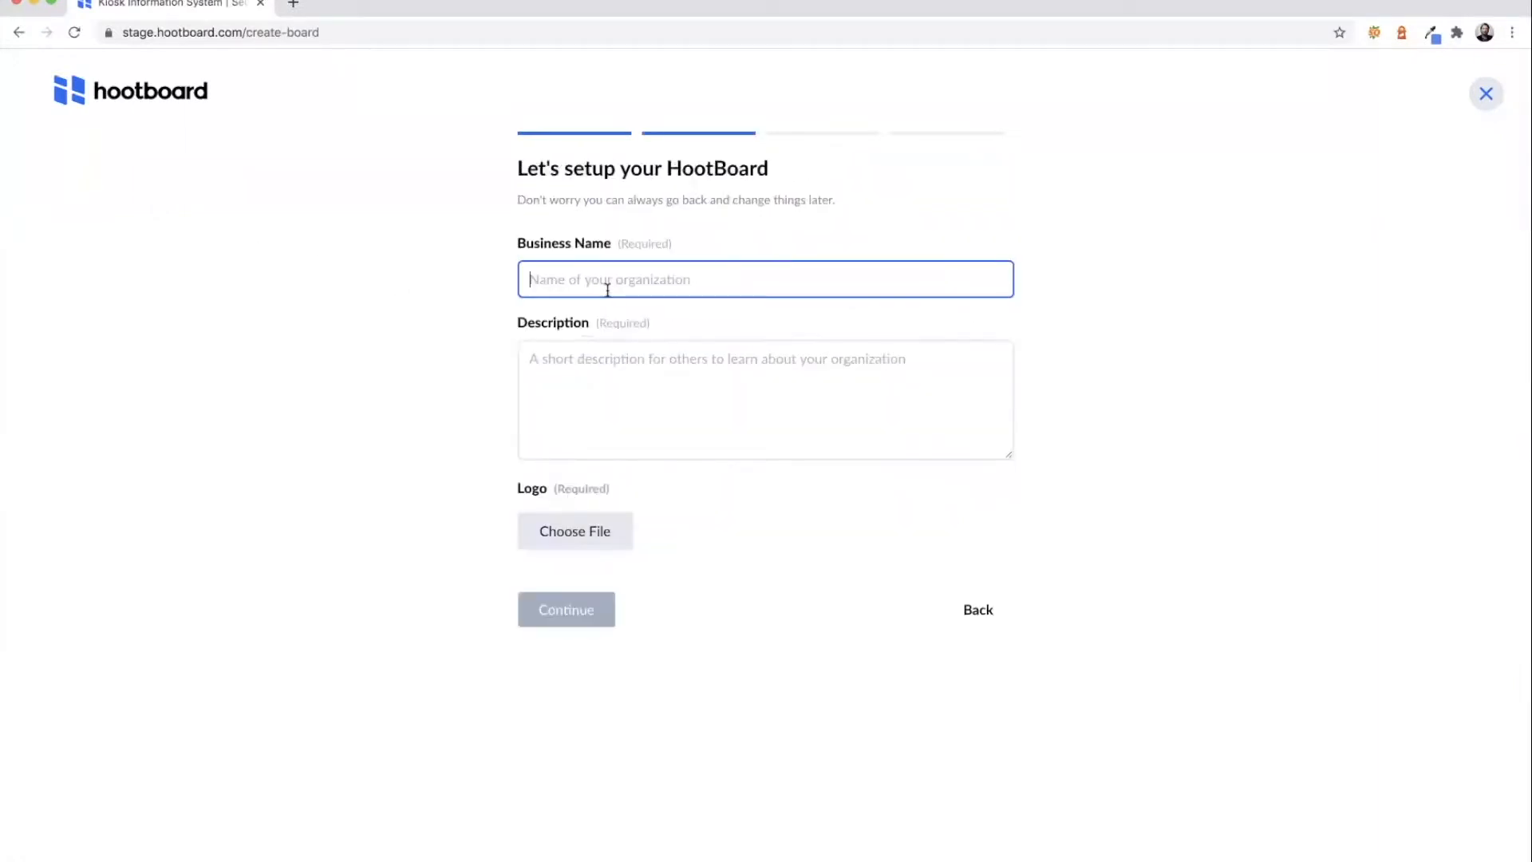
{"action": "type", "text": "Douglas County"}
{"action": "key", "text": "Tab"}
{"action": "type", "text": "Come visit us"}
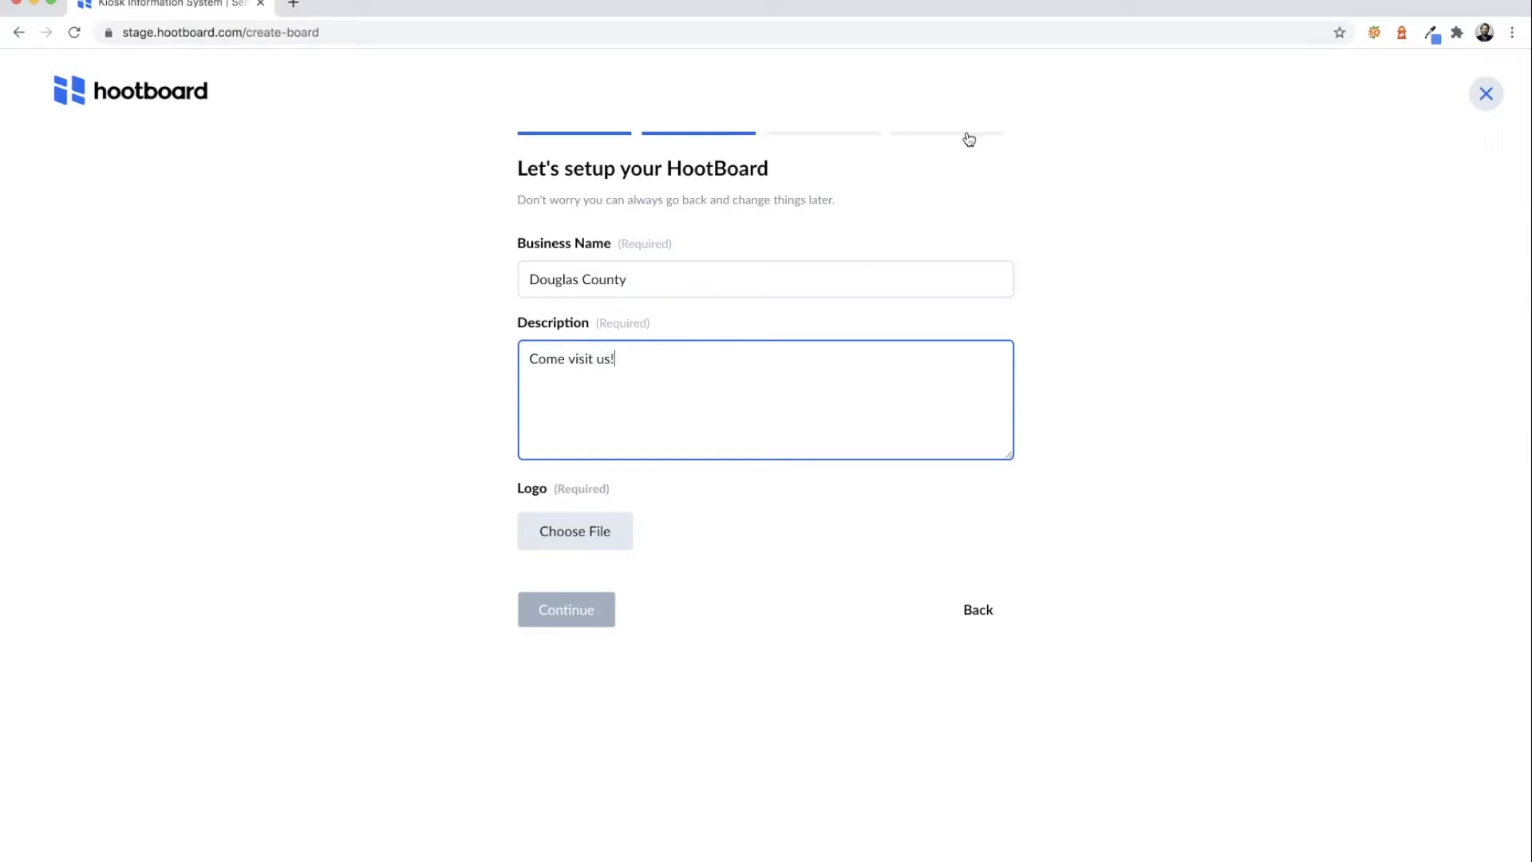
- Upload the clock-tower image as the board logo, cropped
{"action": "left_click", "coordinate": [574, 543]}
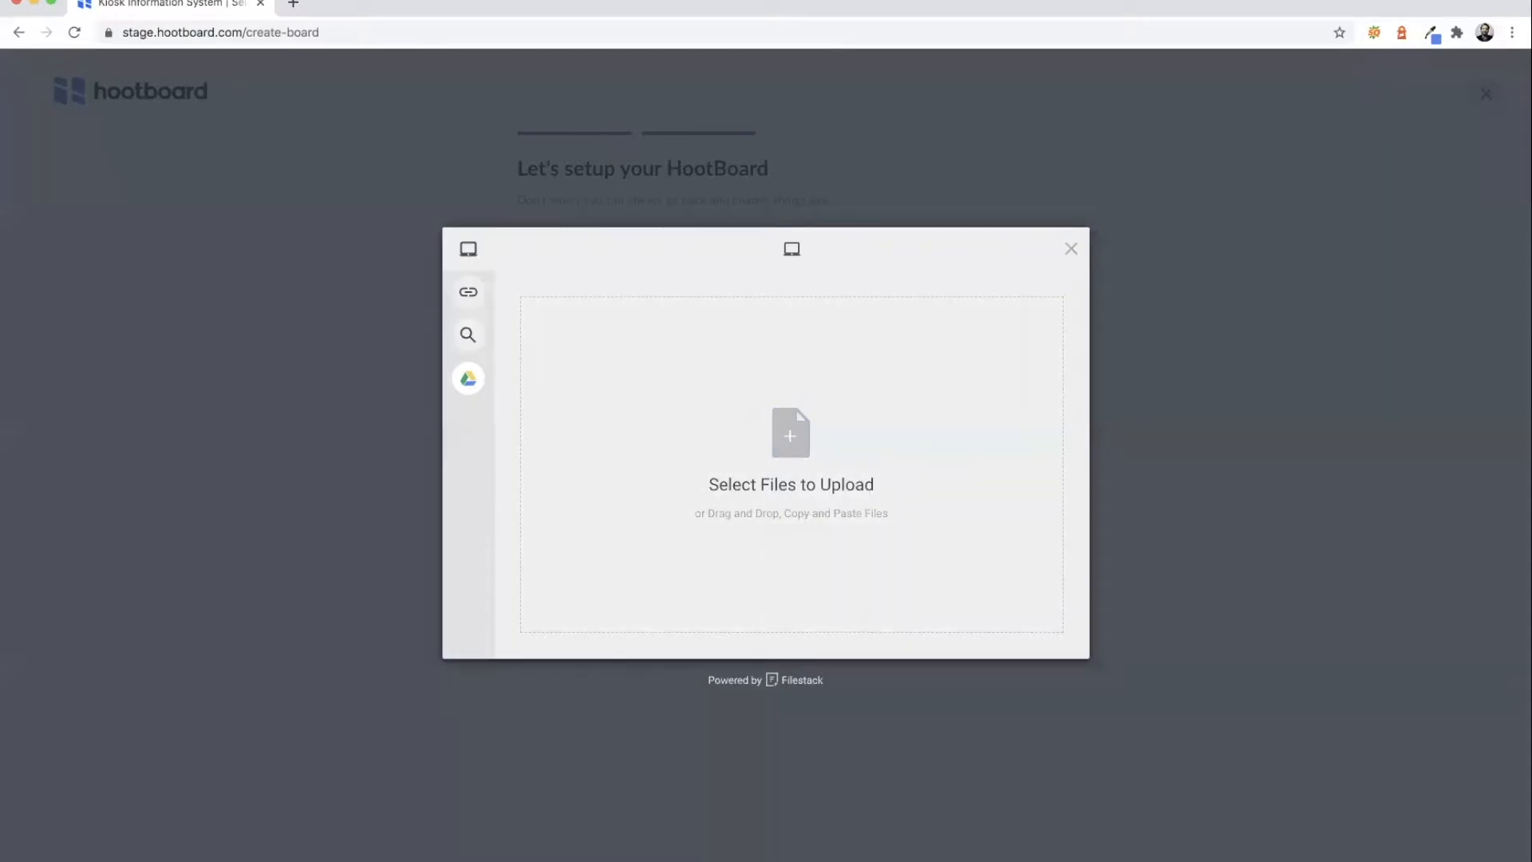
{"action": "left_click", "coordinate": [790, 439]}
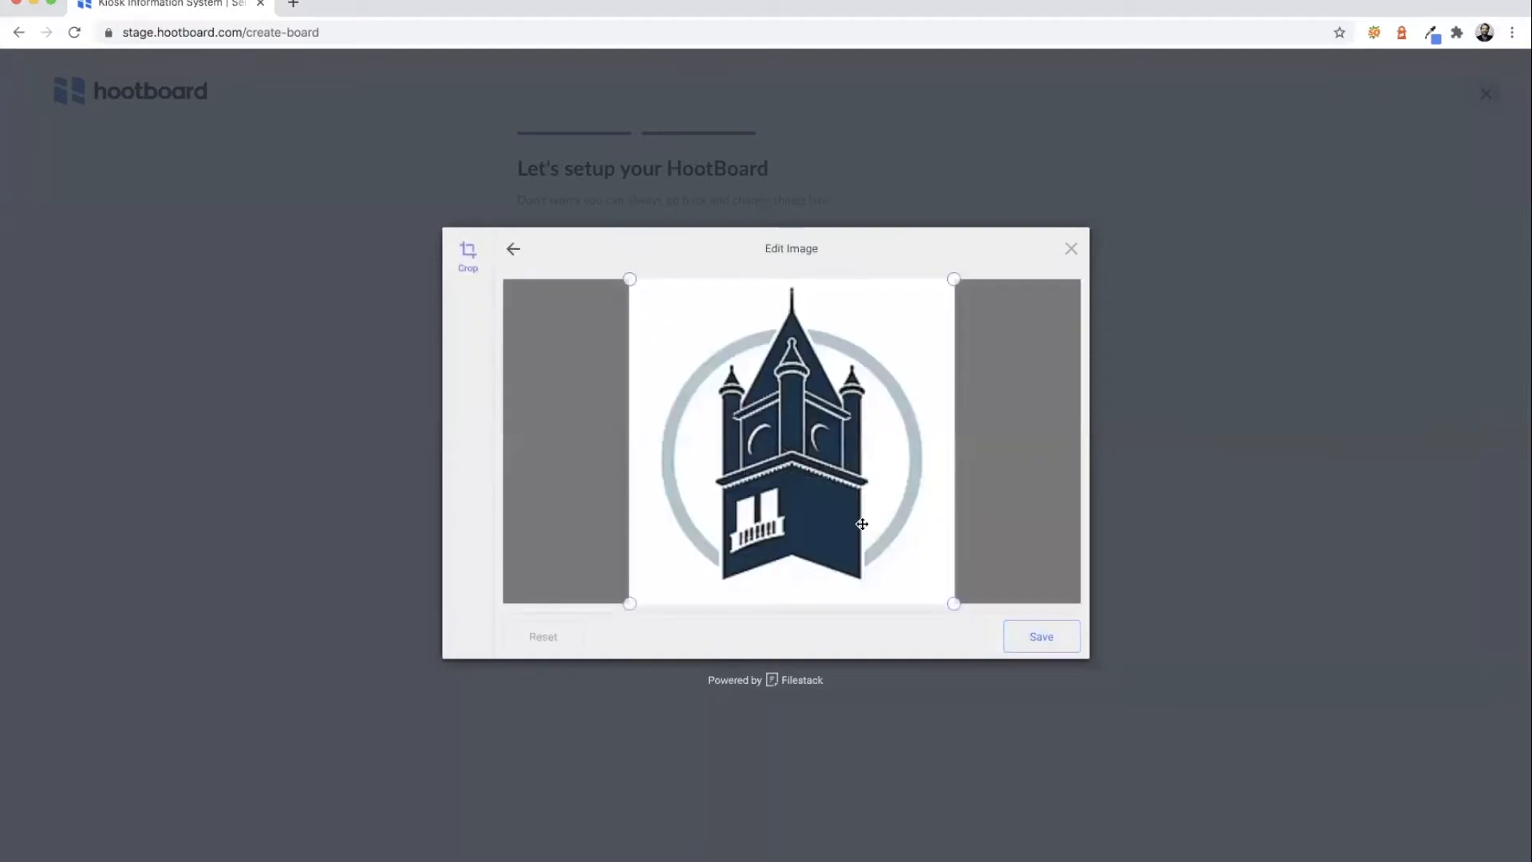
{"action": "left_click", "coordinate": [1031, 642]}
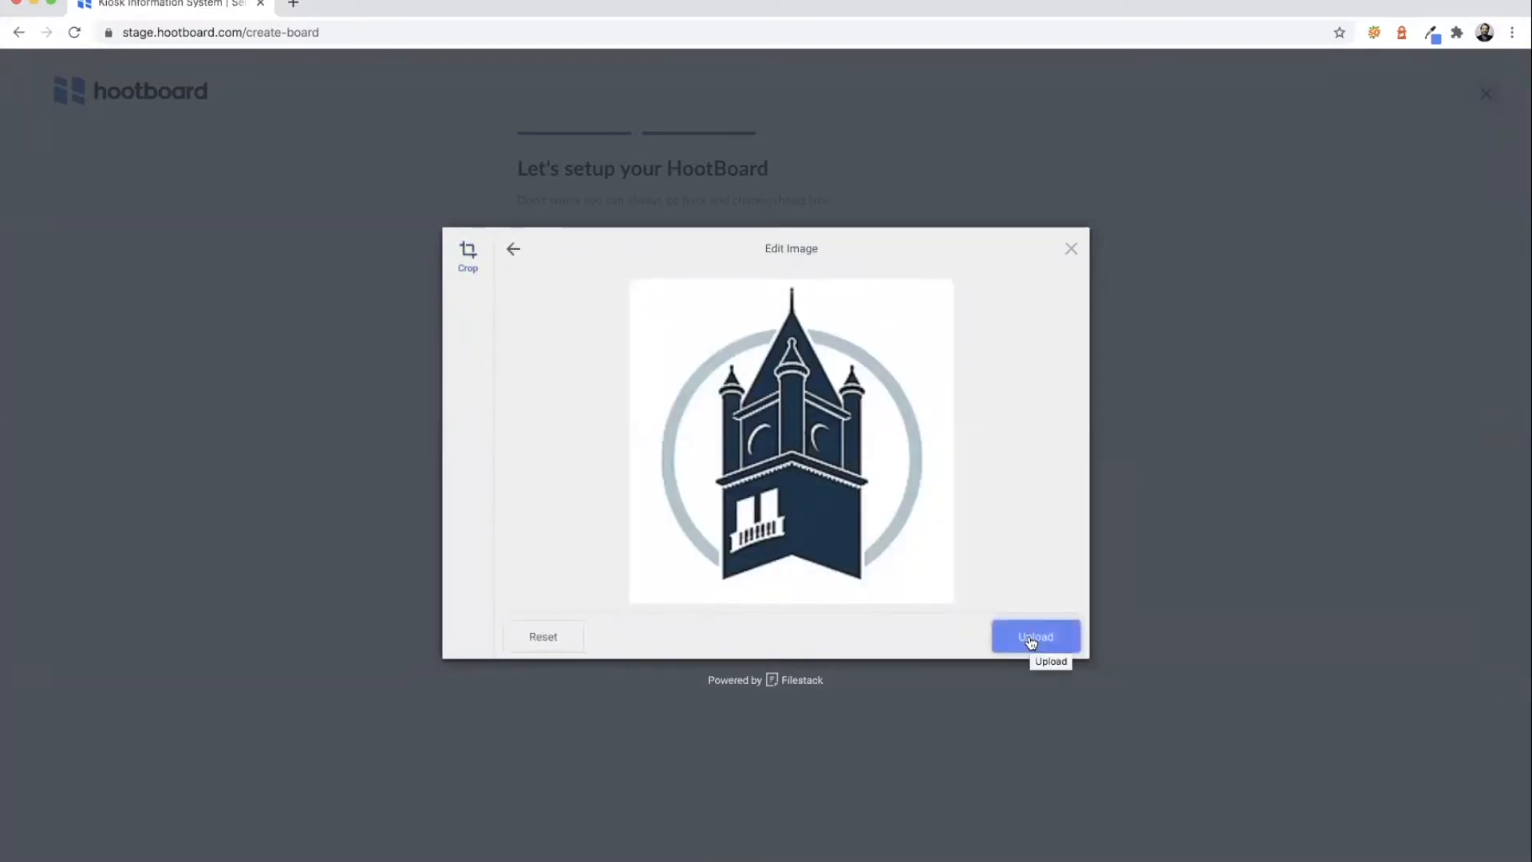
{"action": "left_click", "coordinate": [1032, 639]}
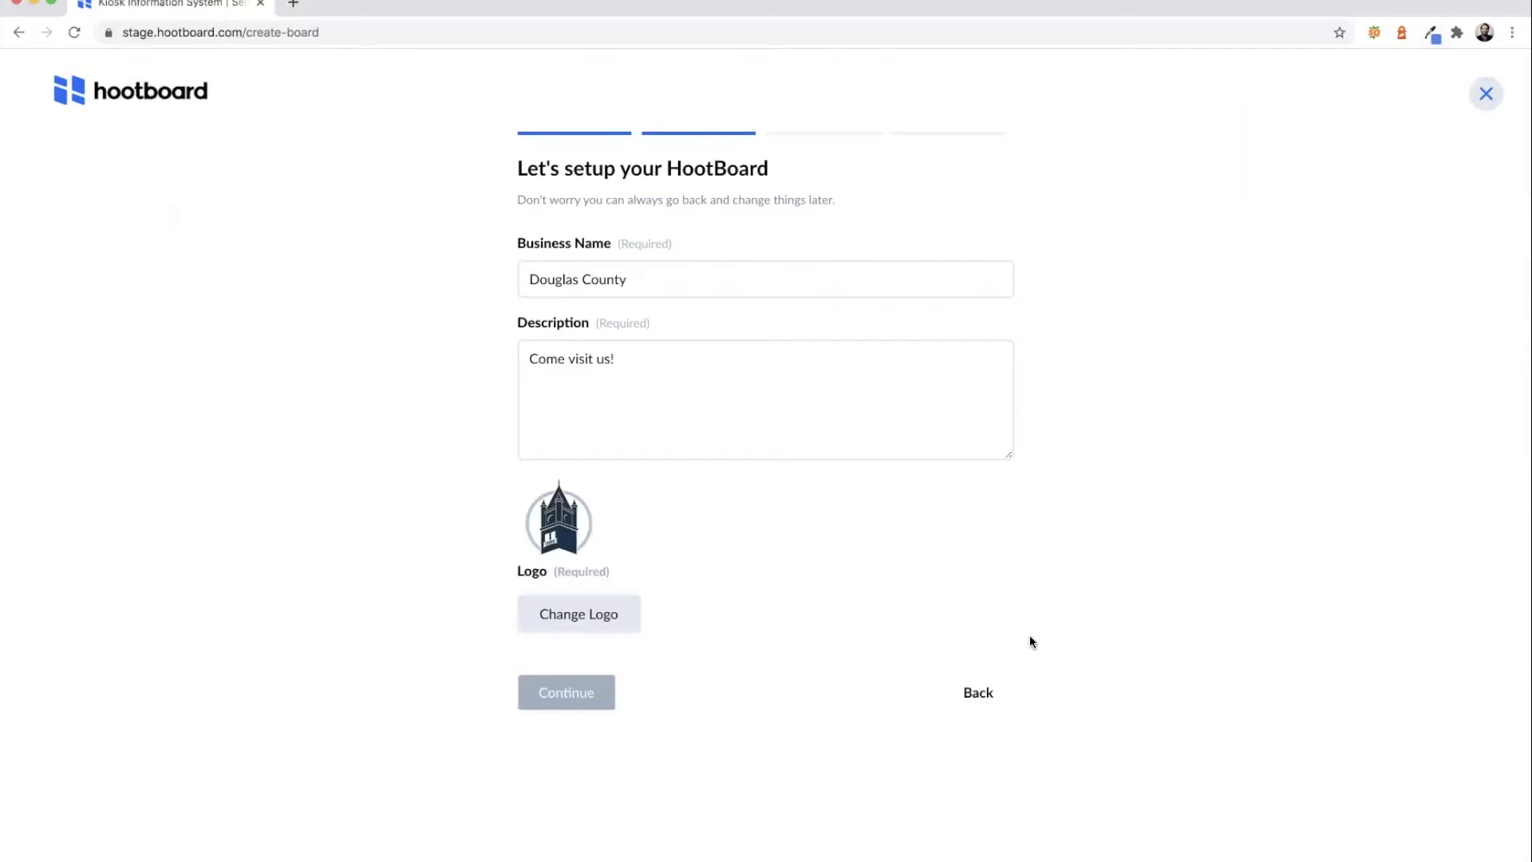
- Extend the description with 'We are a great place to work, live, and play.' and continue
{"action": "left_click", "coordinate": [611, 692]}
{"action": "left_click", "coordinate": [659, 357]}
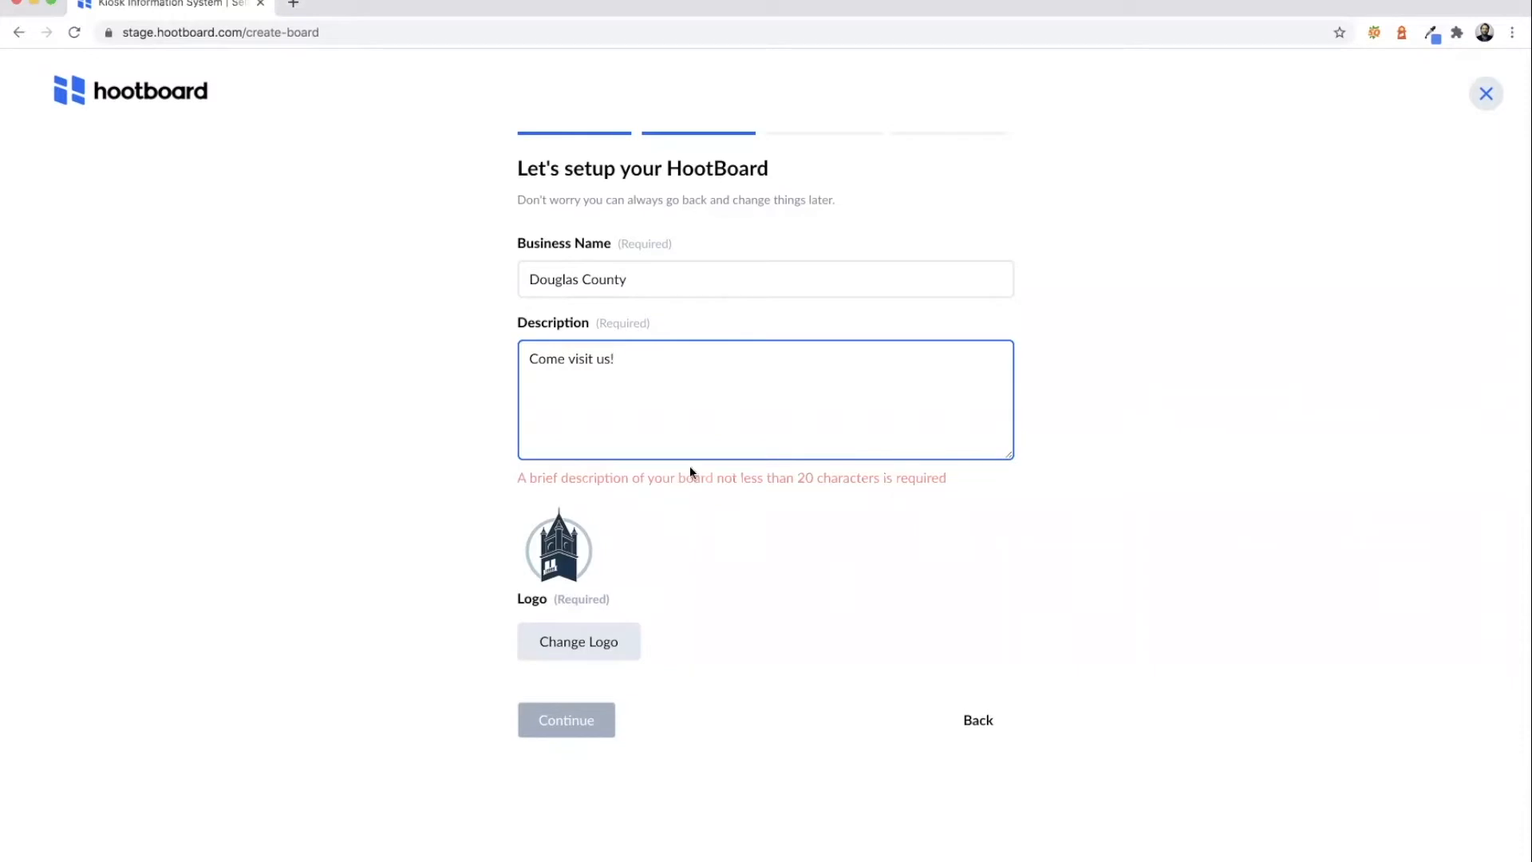
{"action": "type", "text": "We are. a"}
{"action": "key", "text": "BackSpace"}
{"action": "type", "text": "a "}
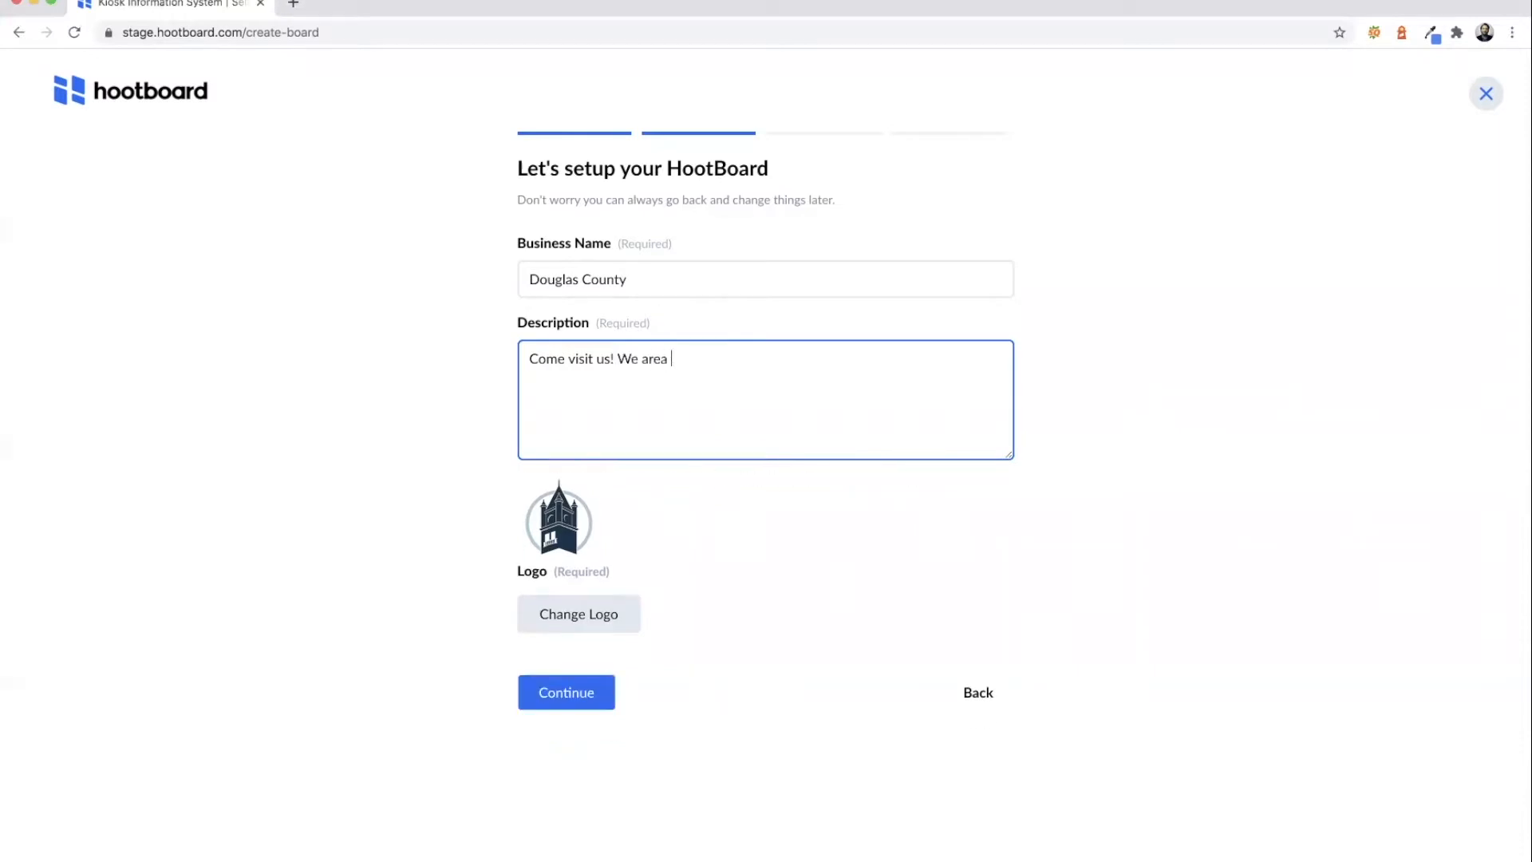
{"action": "type", "text": " a great place to work, live, and play."}
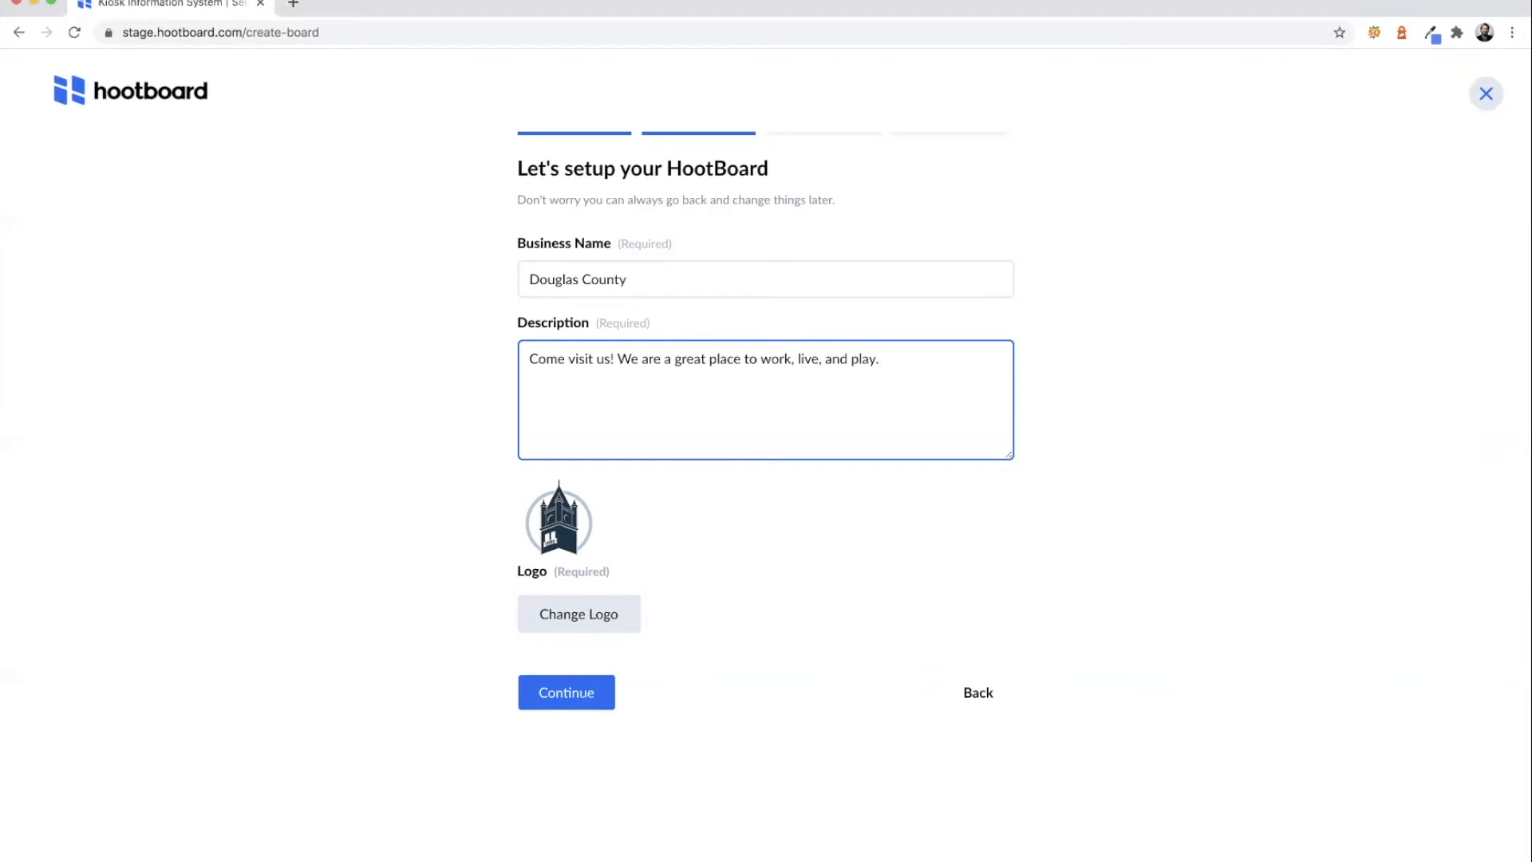
{"action": "left_click", "coordinate": [590, 691]}
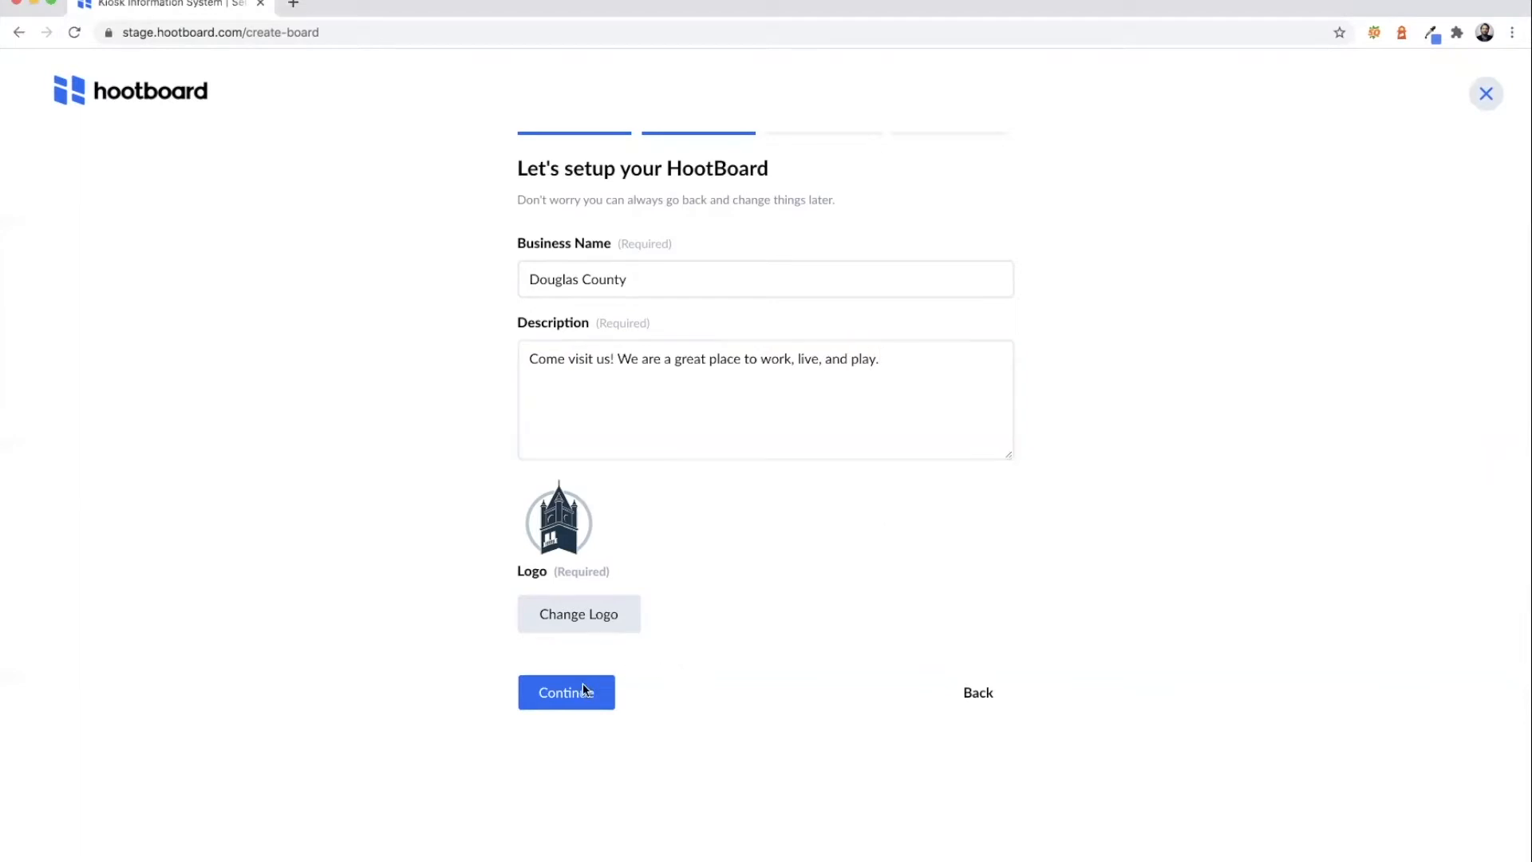
{"action": "left_click", "coordinate": [660, 304]}
- Set the board location to Lawrence, KS, USA
{"action": "type", "text": "law"}
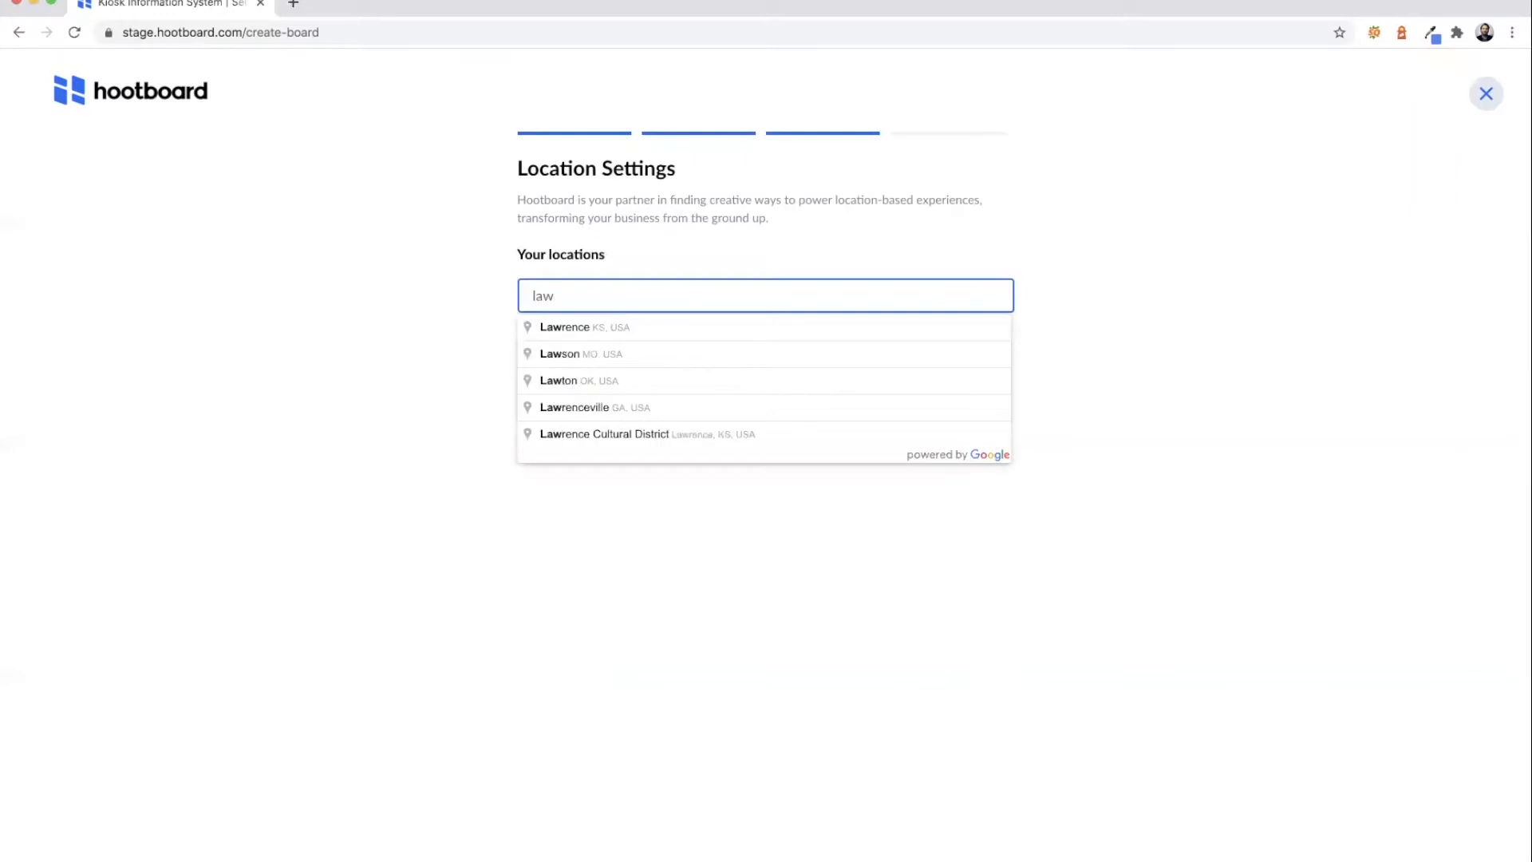
{"action": "left_click", "coordinate": [634, 336]}
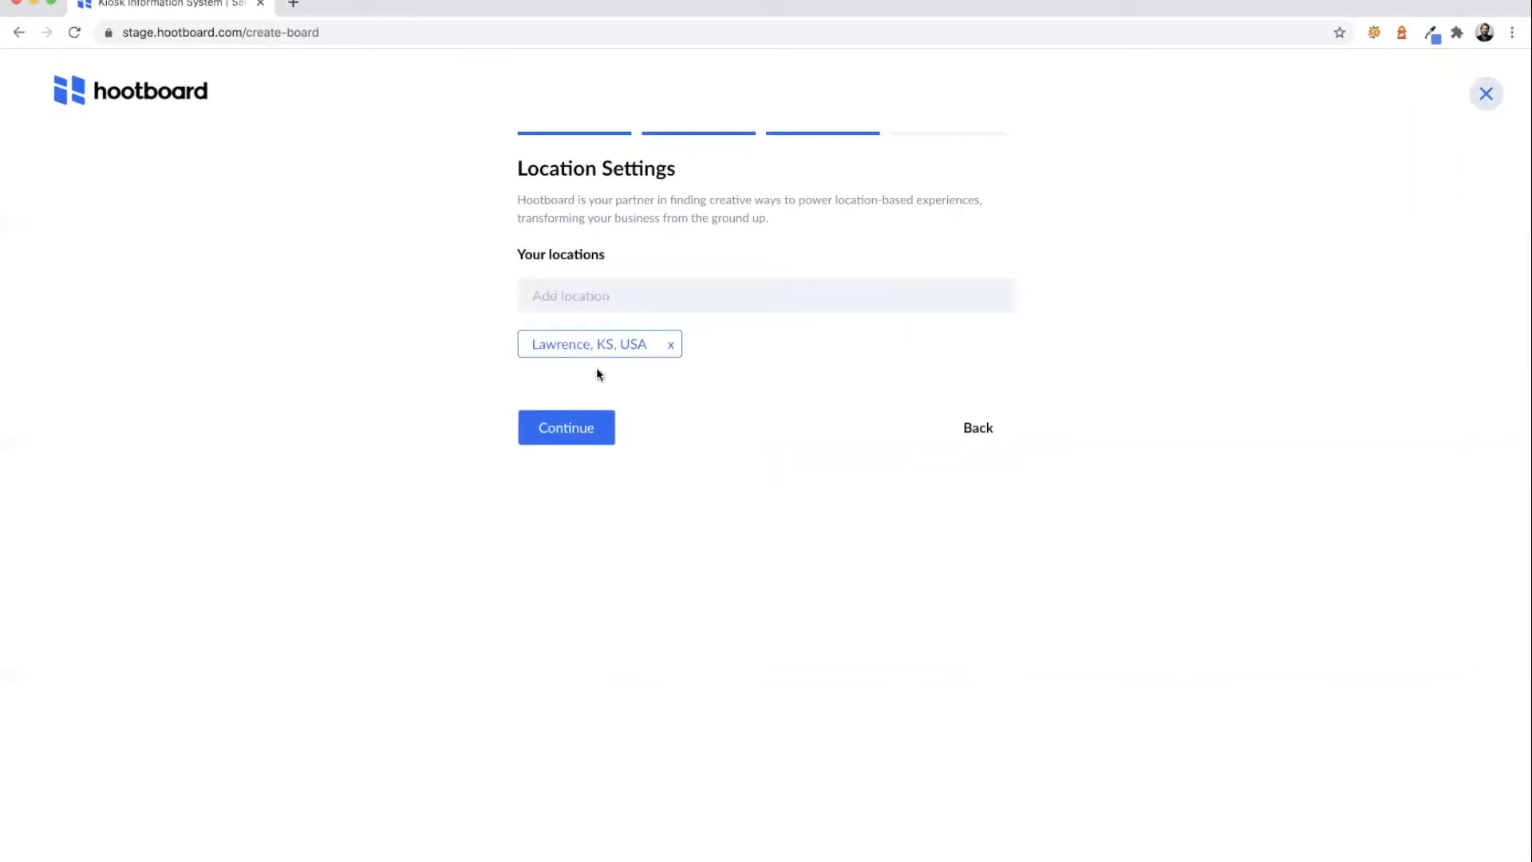
{"action": "left_click", "coordinate": [567, 427]}
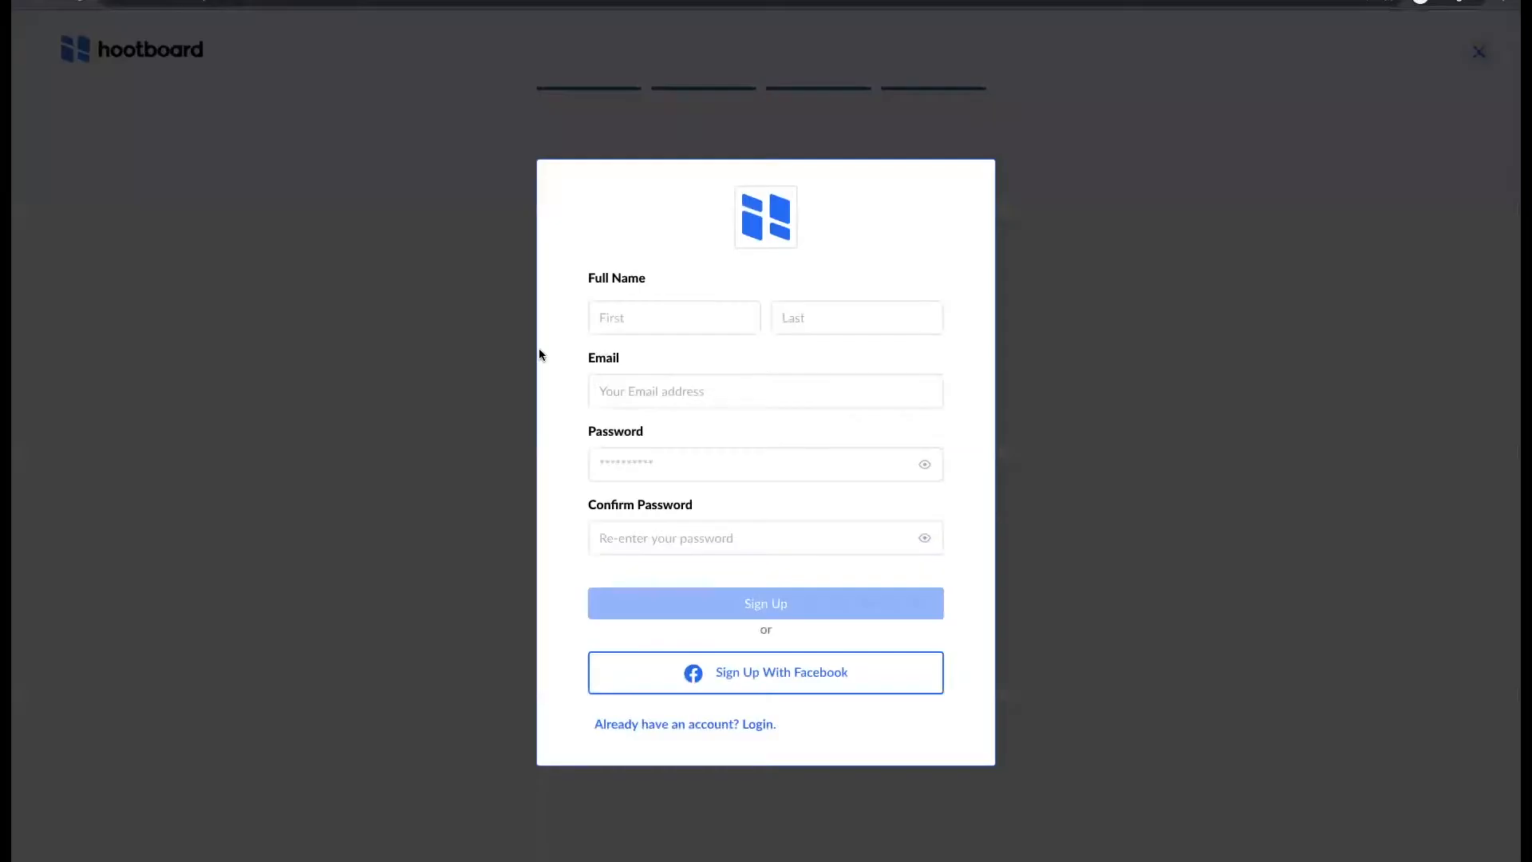
- Sign up with first name, last name, email and password to create the board
{"action": "left_click", "coordinate": [640, 313]}
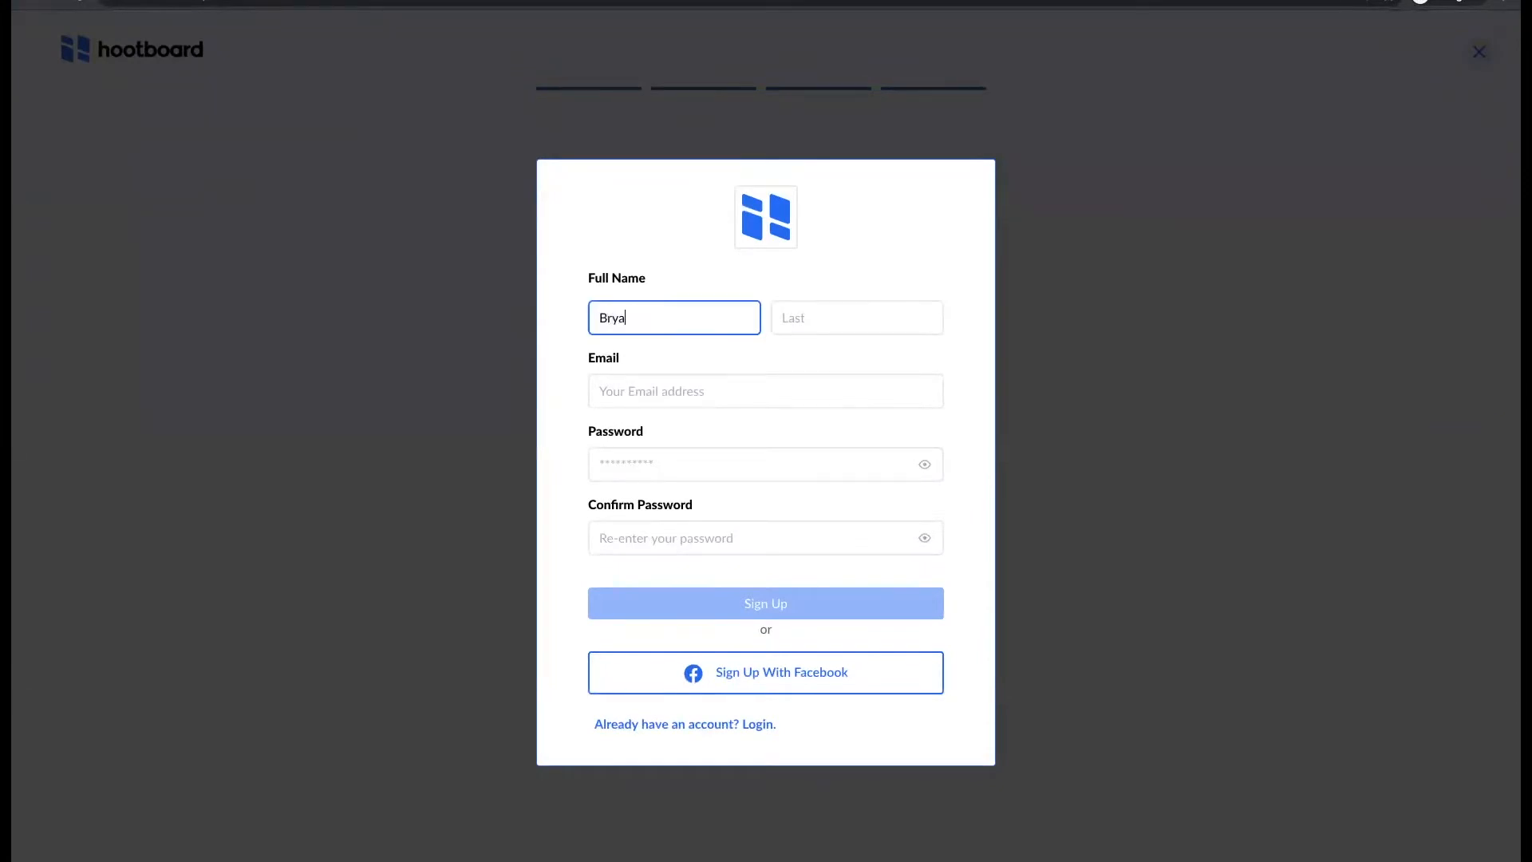
{"action": "key", "text": "Tab"}
{"action": "key", "text": "Tab"}
{"action": "type", "text": "br"}
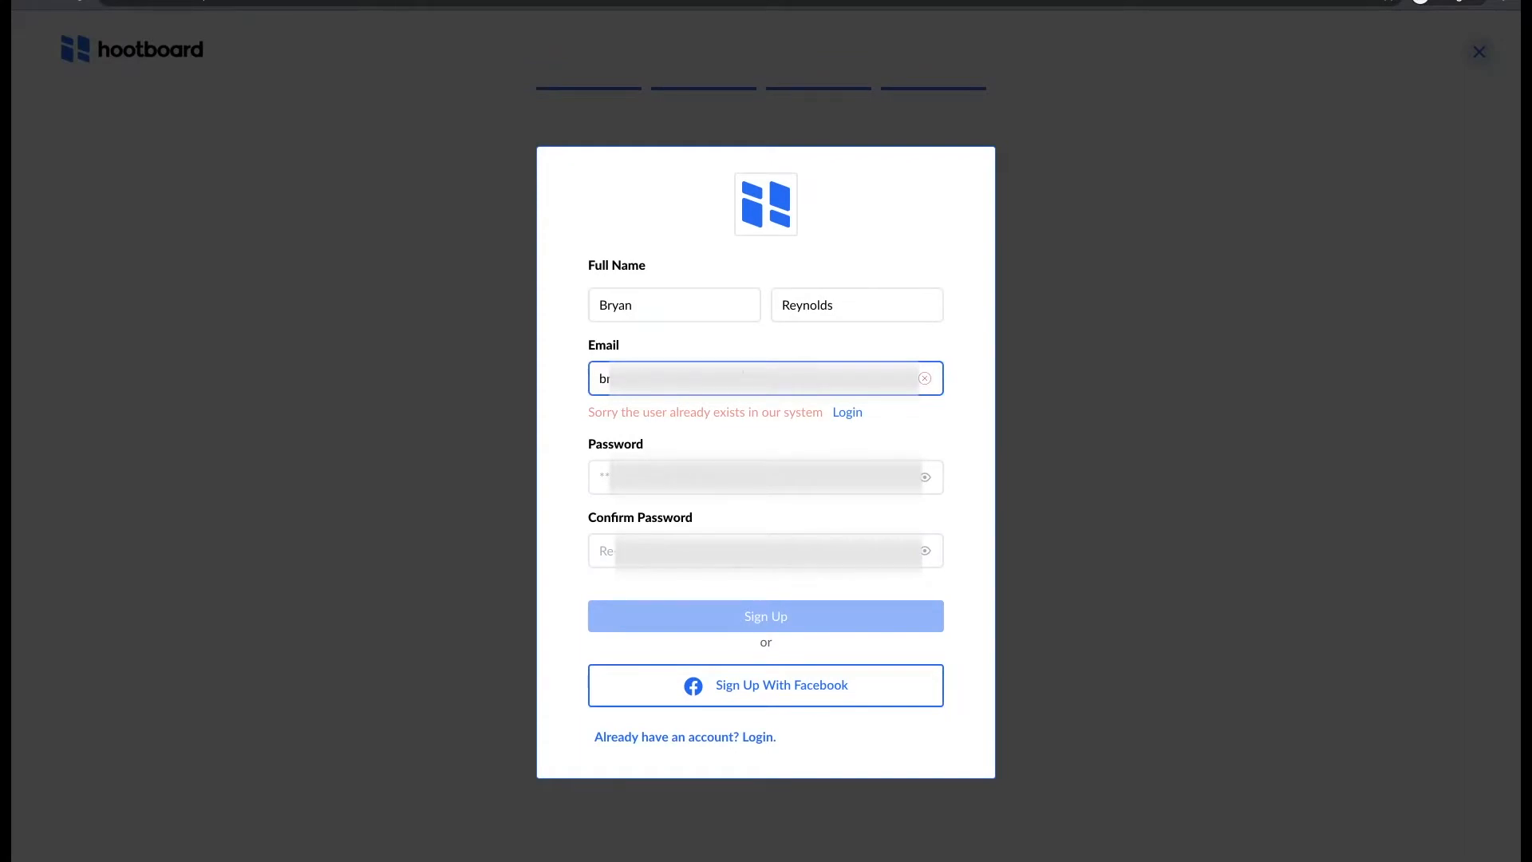
{"action": "left_click", "coordinate": [563, 432]}
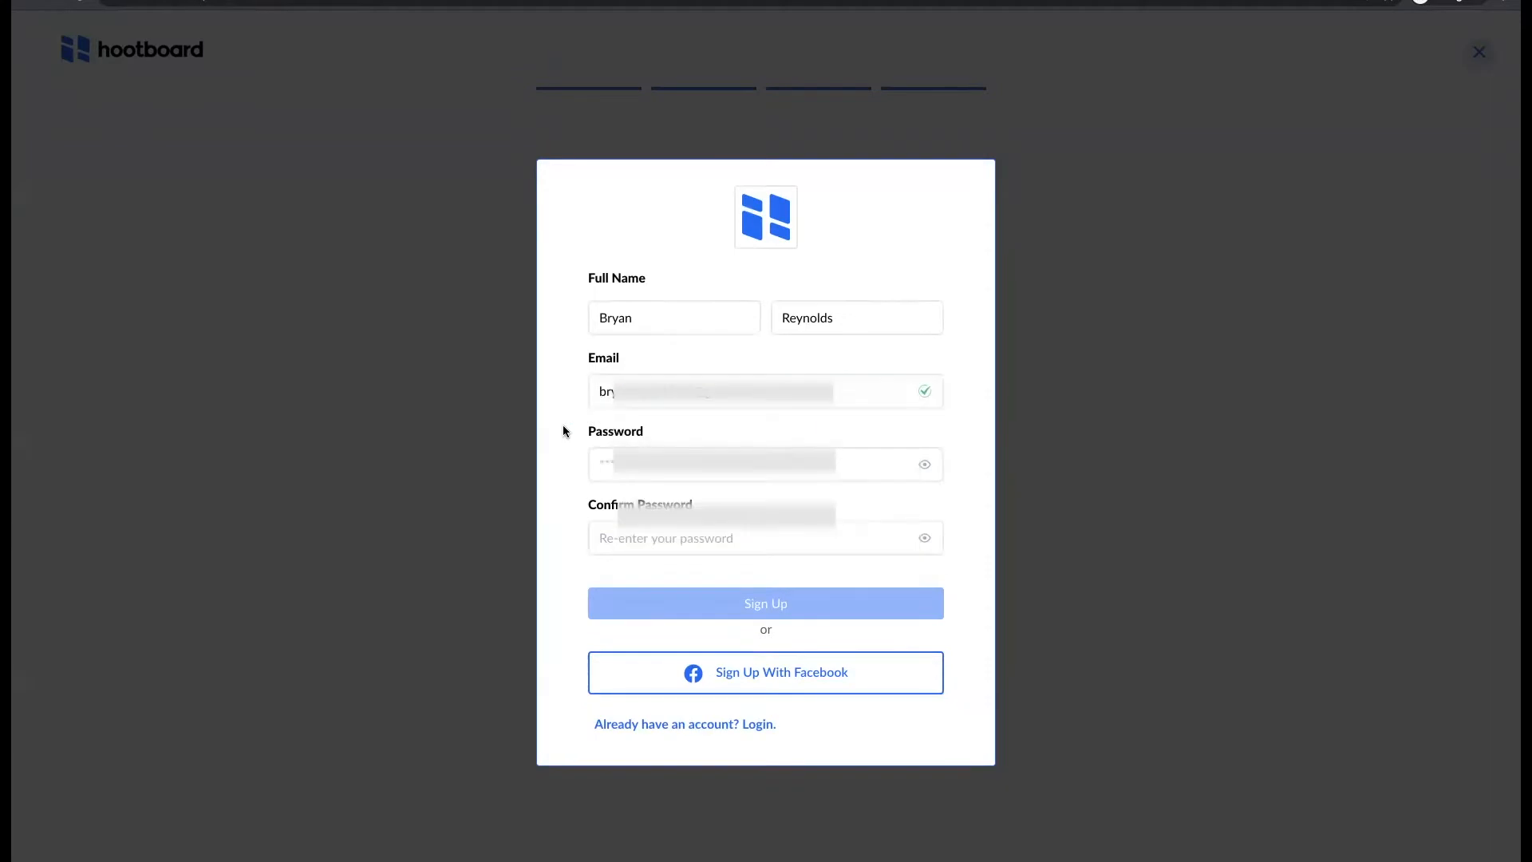
{"action": "left_click", "coordinate": [626, 463]}
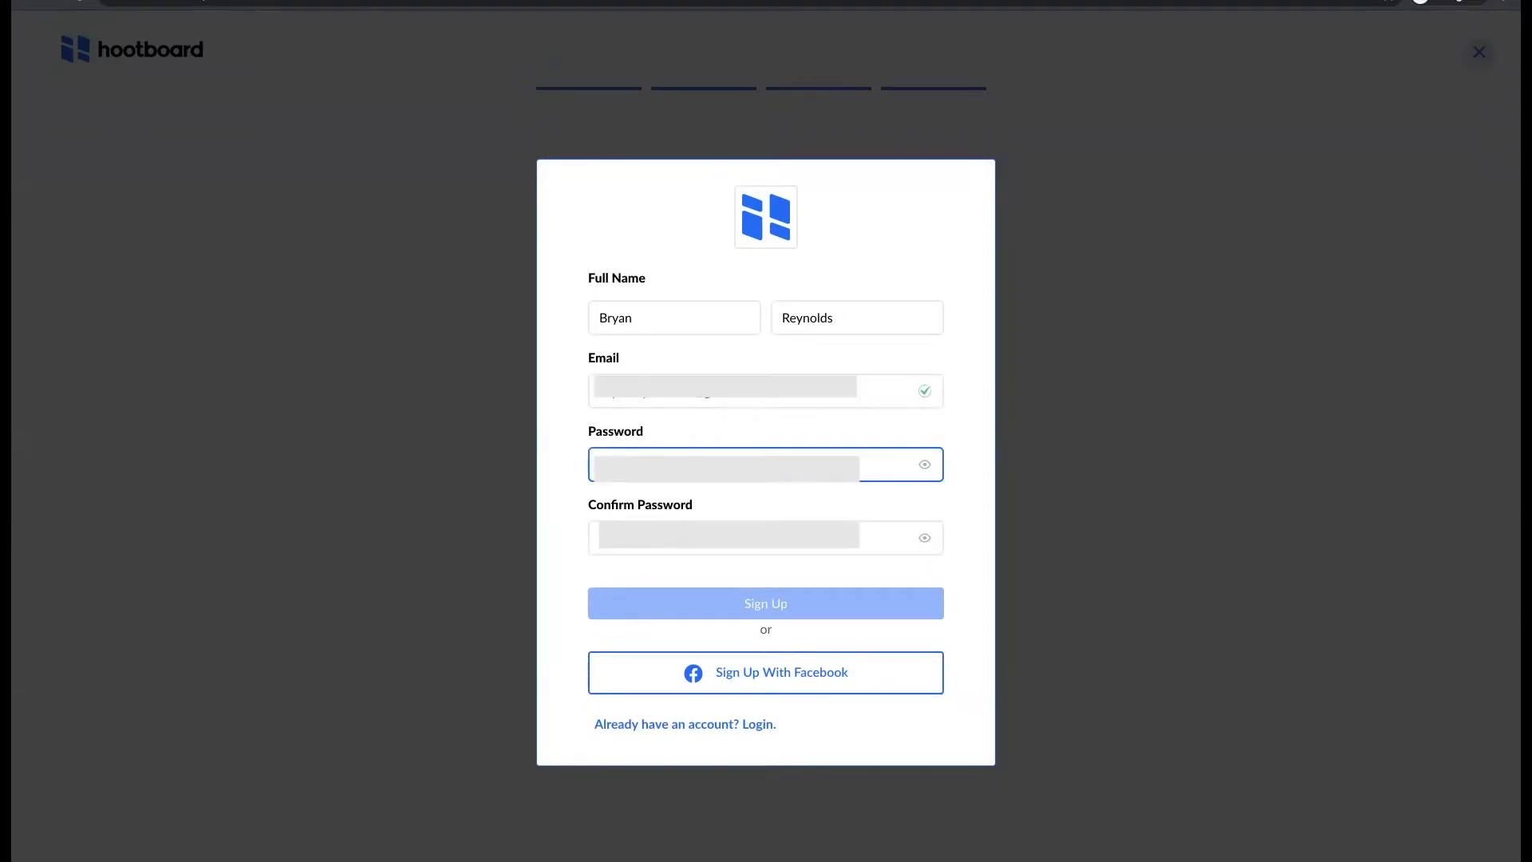
{"action": "key", "text": "Tab"}
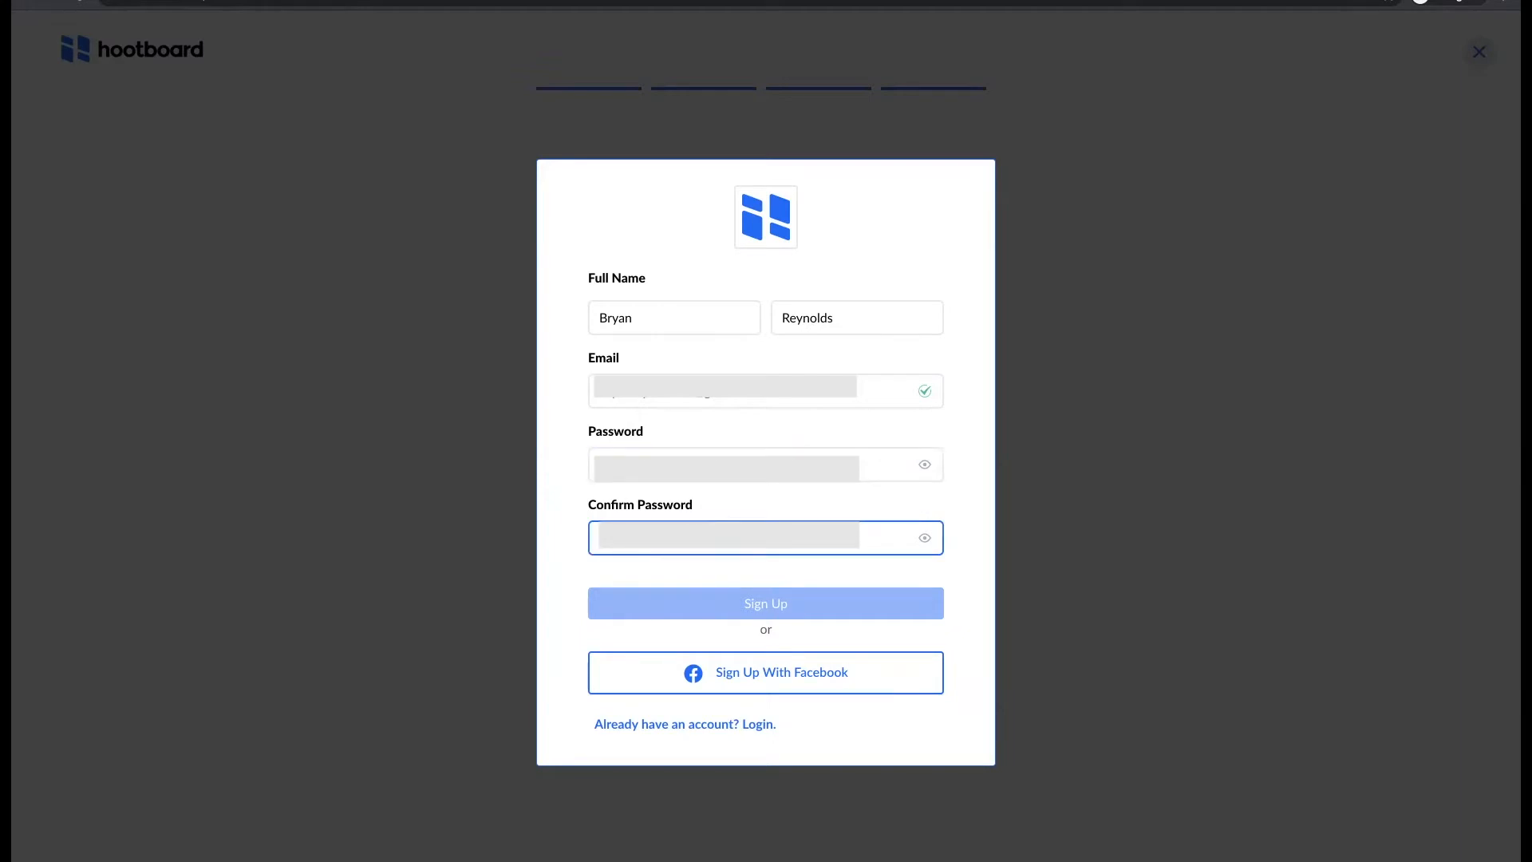
{"action": "type", "text": "*"}
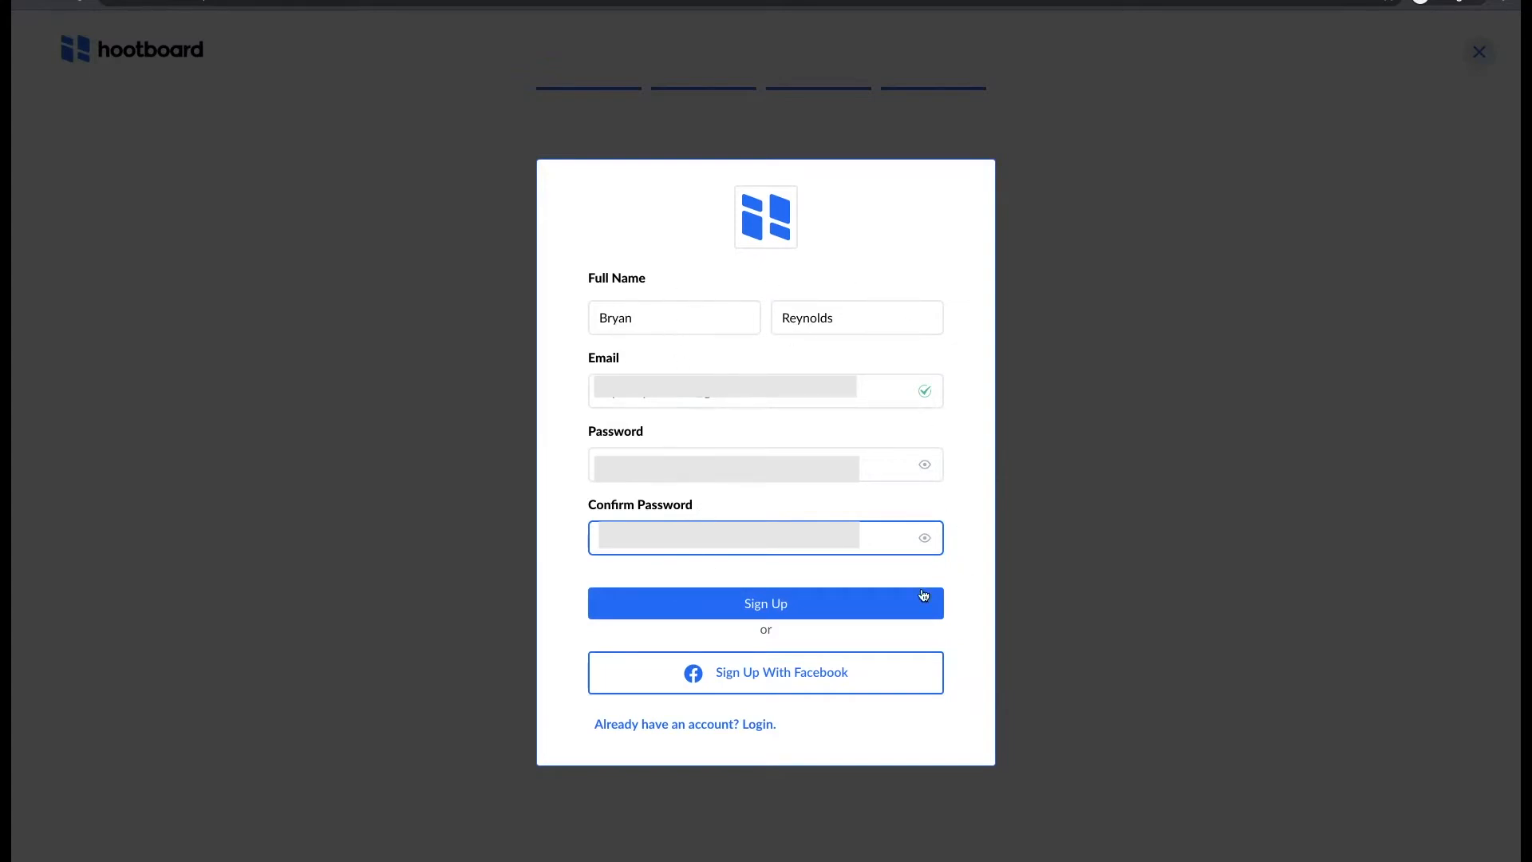
{"action": "left_click", "coordinate": [780, 606]}
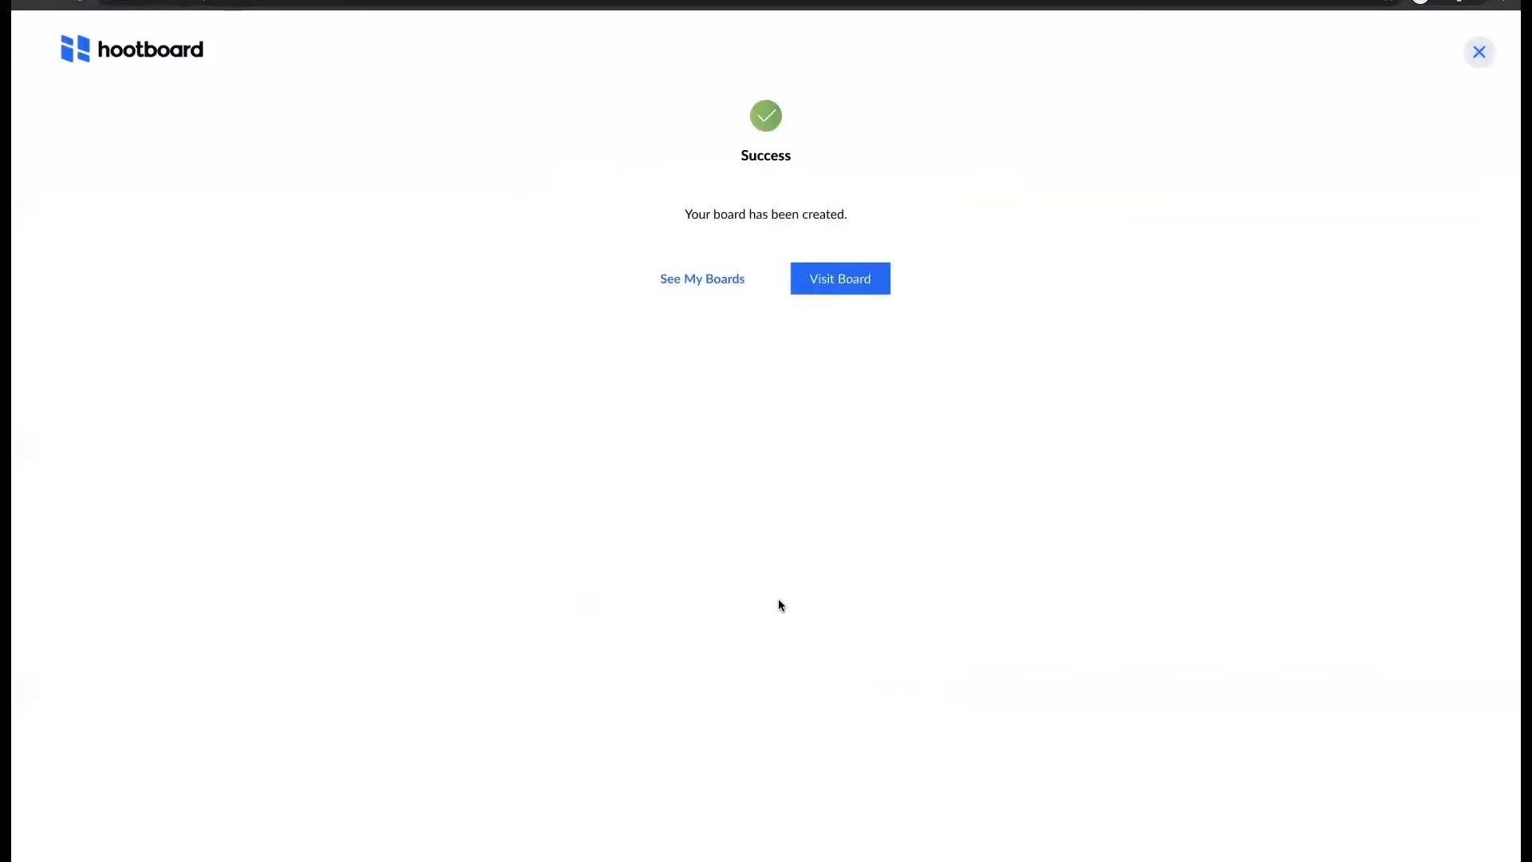
- Open the Douglas County board and read through the sample '5 tips for a successful board' hoot
{"action": "left_click", "coordinate": [844, 285]}
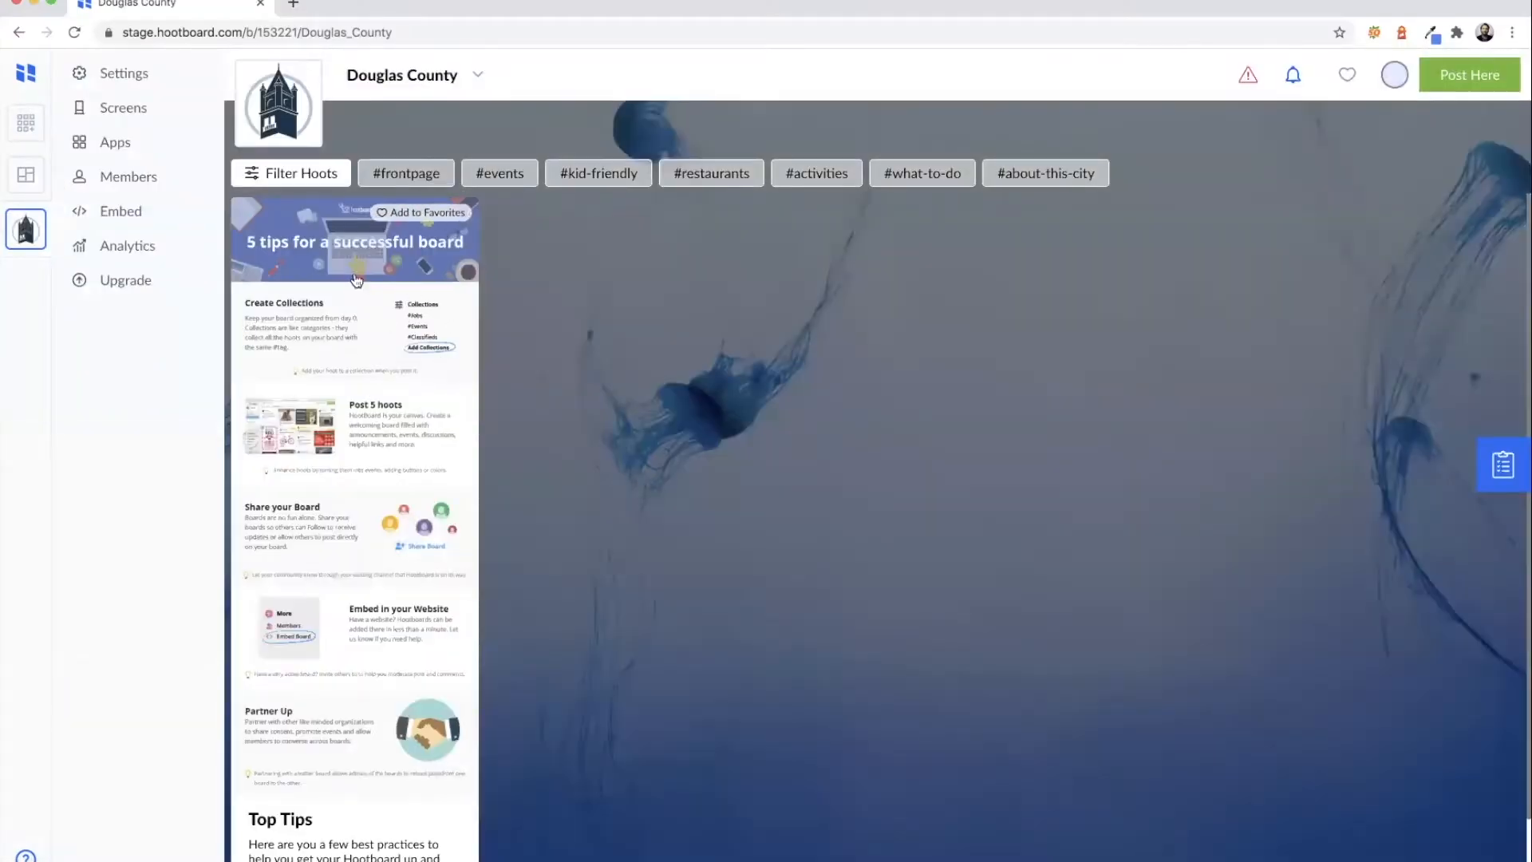
{"action": "left_click", "coordinate": [378, 320]}
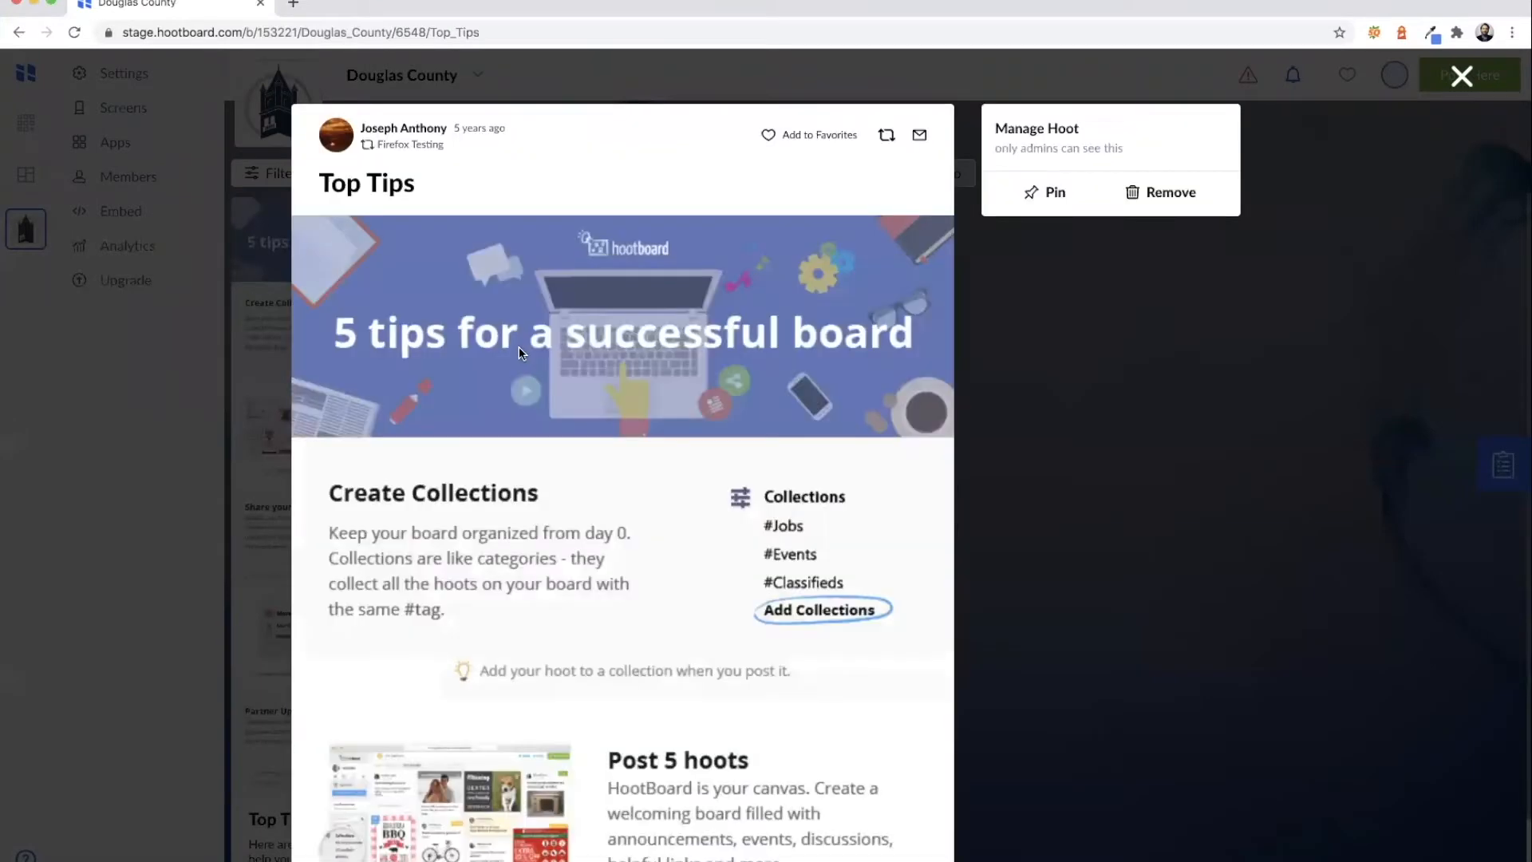
{"action": "scroll", "coordinate": [586, 366], "scroll_direction": "down", "scroll_amount": 5}
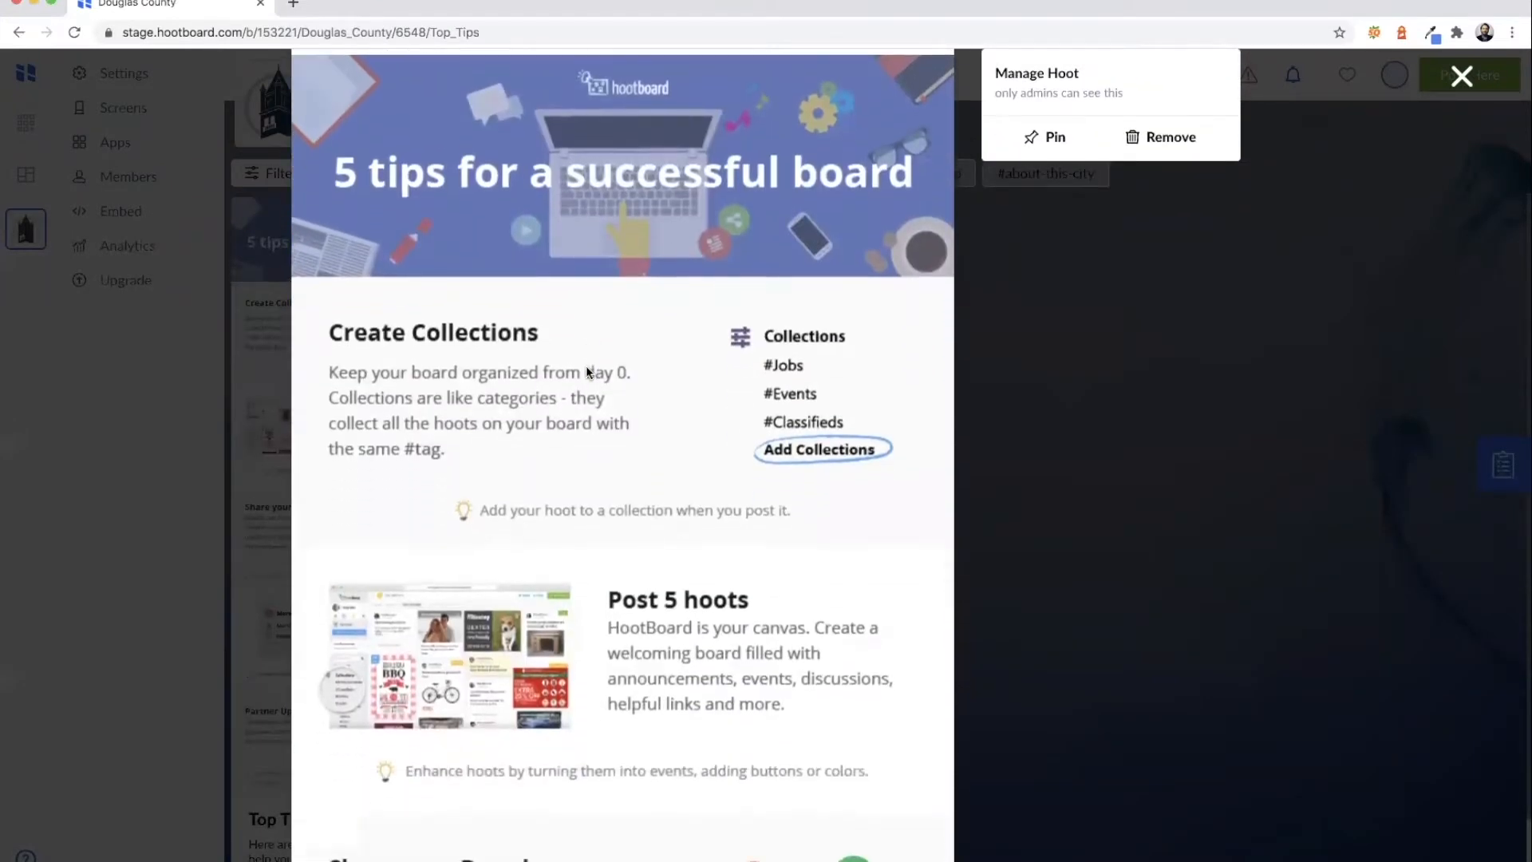
{"action": "scroll", "coordinate": [586, 365], "scroll_direction": "down", "scroll_amount": 2}
{"action": "scroll", "coordinate": [586, 365], "scroll_direction": "up", "scroll_amount": 7}
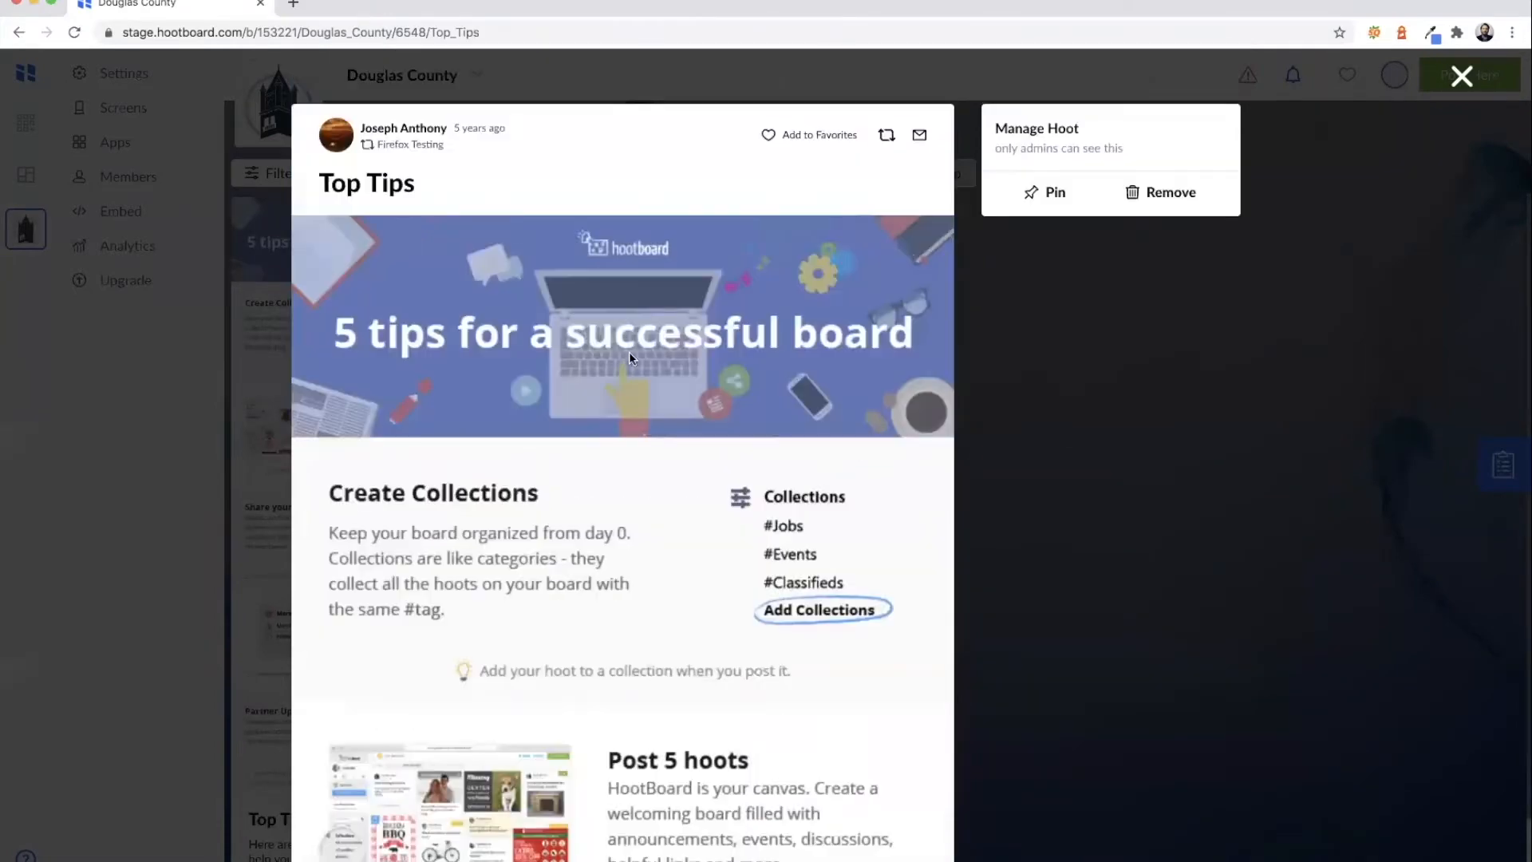
{"action": "left_click", "coordinate": [1462, 76]}
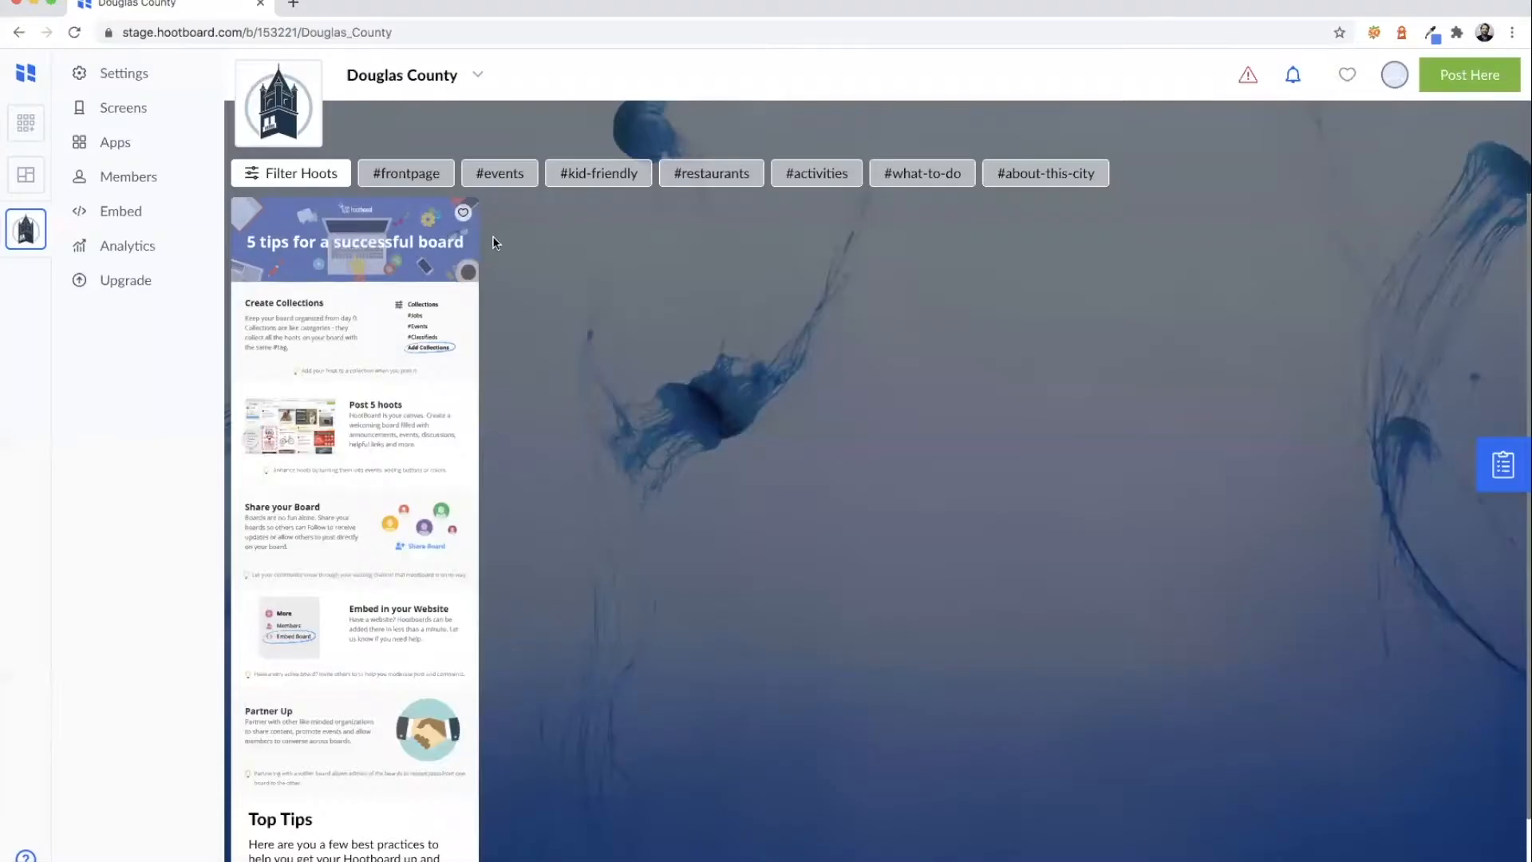
- Expand every Start Guide section, then open 'Customize your HootBoard'
{"action": "left_click", "coordinate": [1495, 472]}
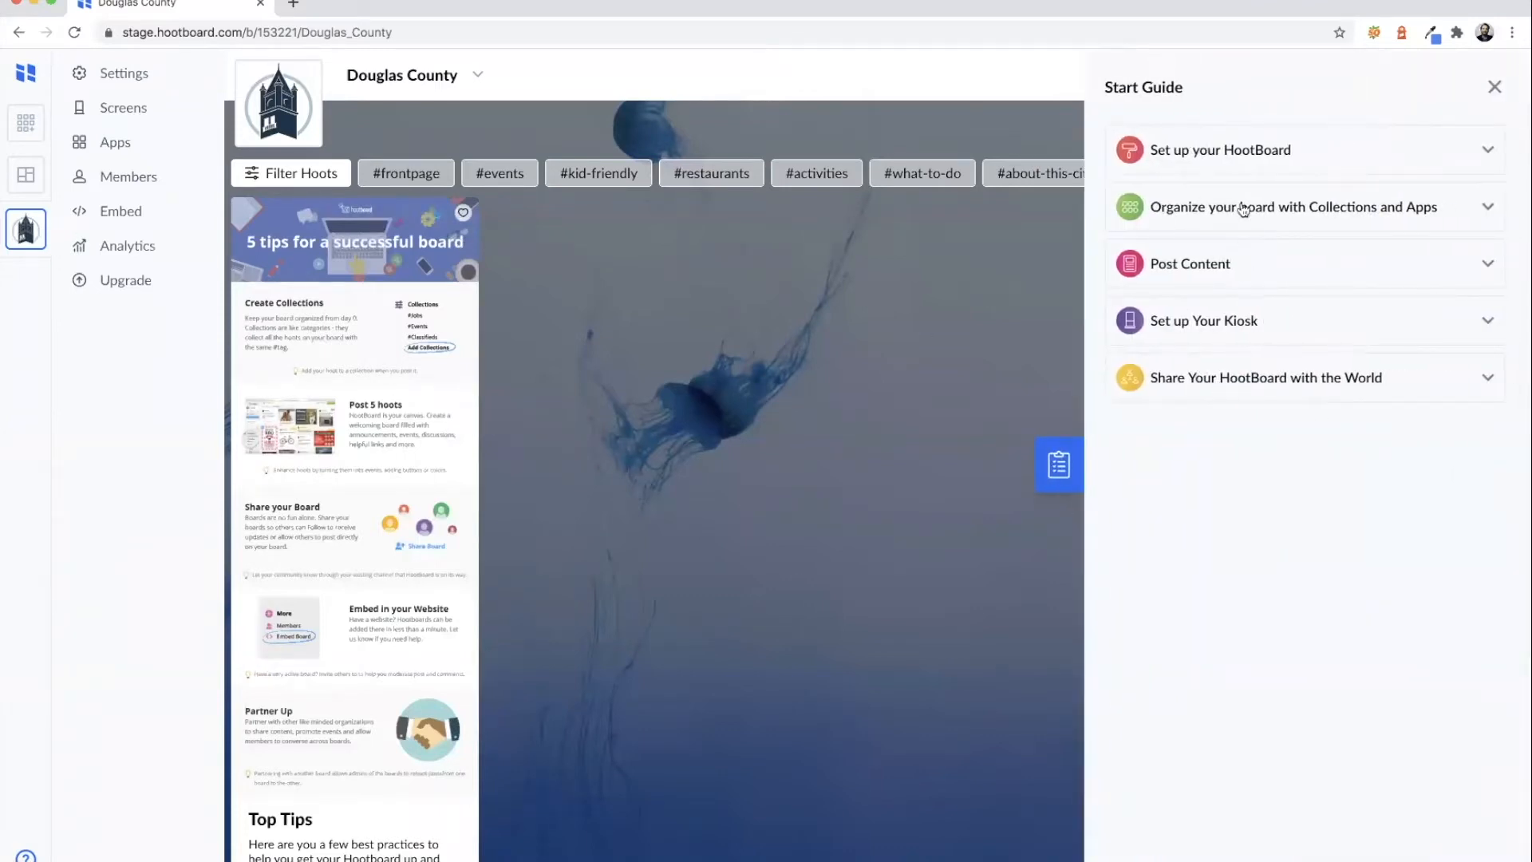
{"action": "left_click", "coordinate": [1213, 154]}
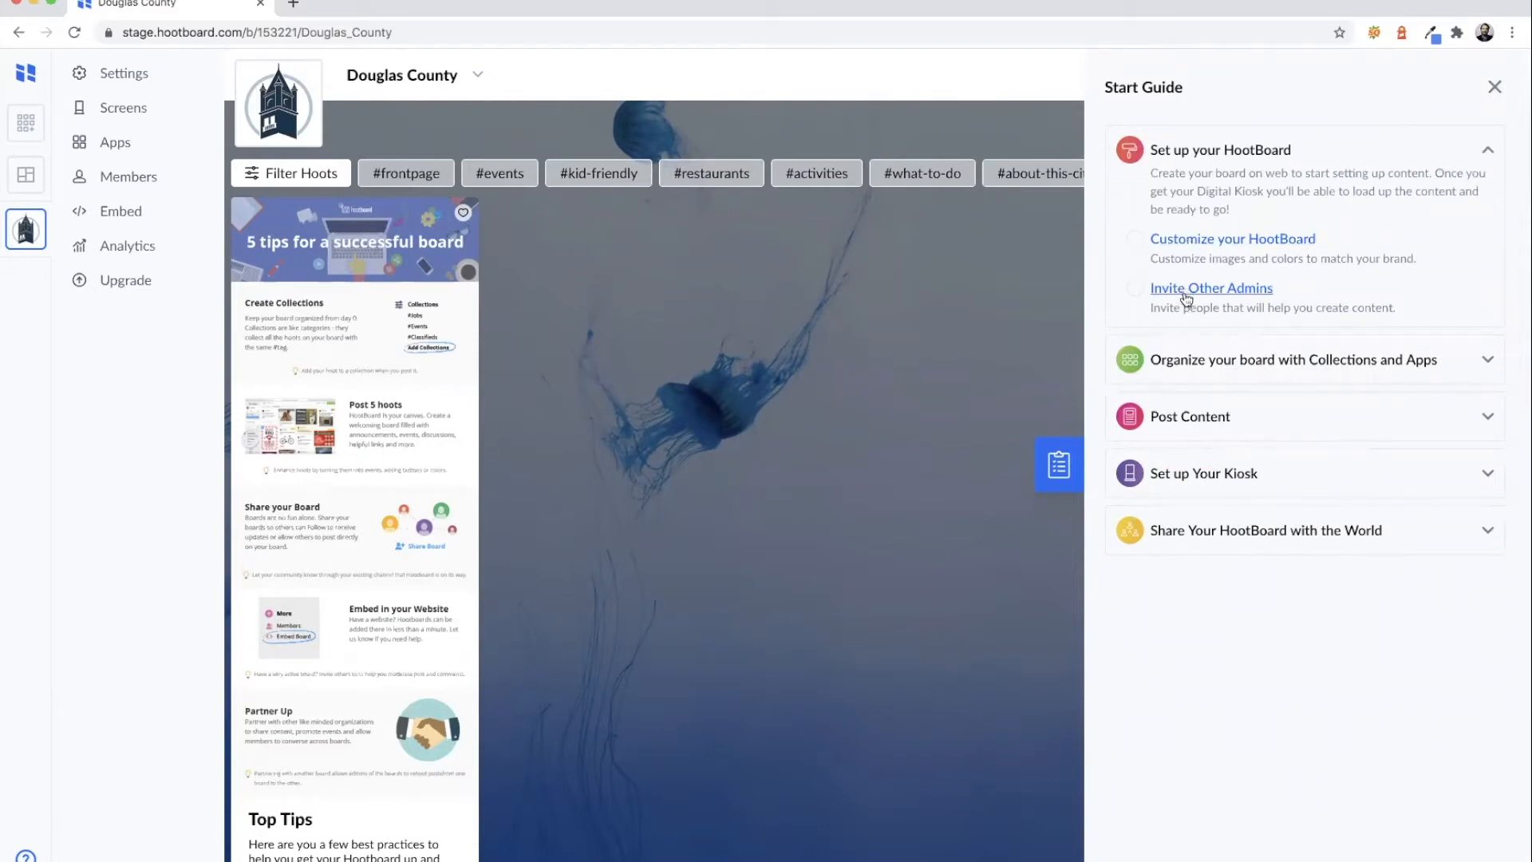
{"action": "left_click", "coordinate": [1182, 360]}
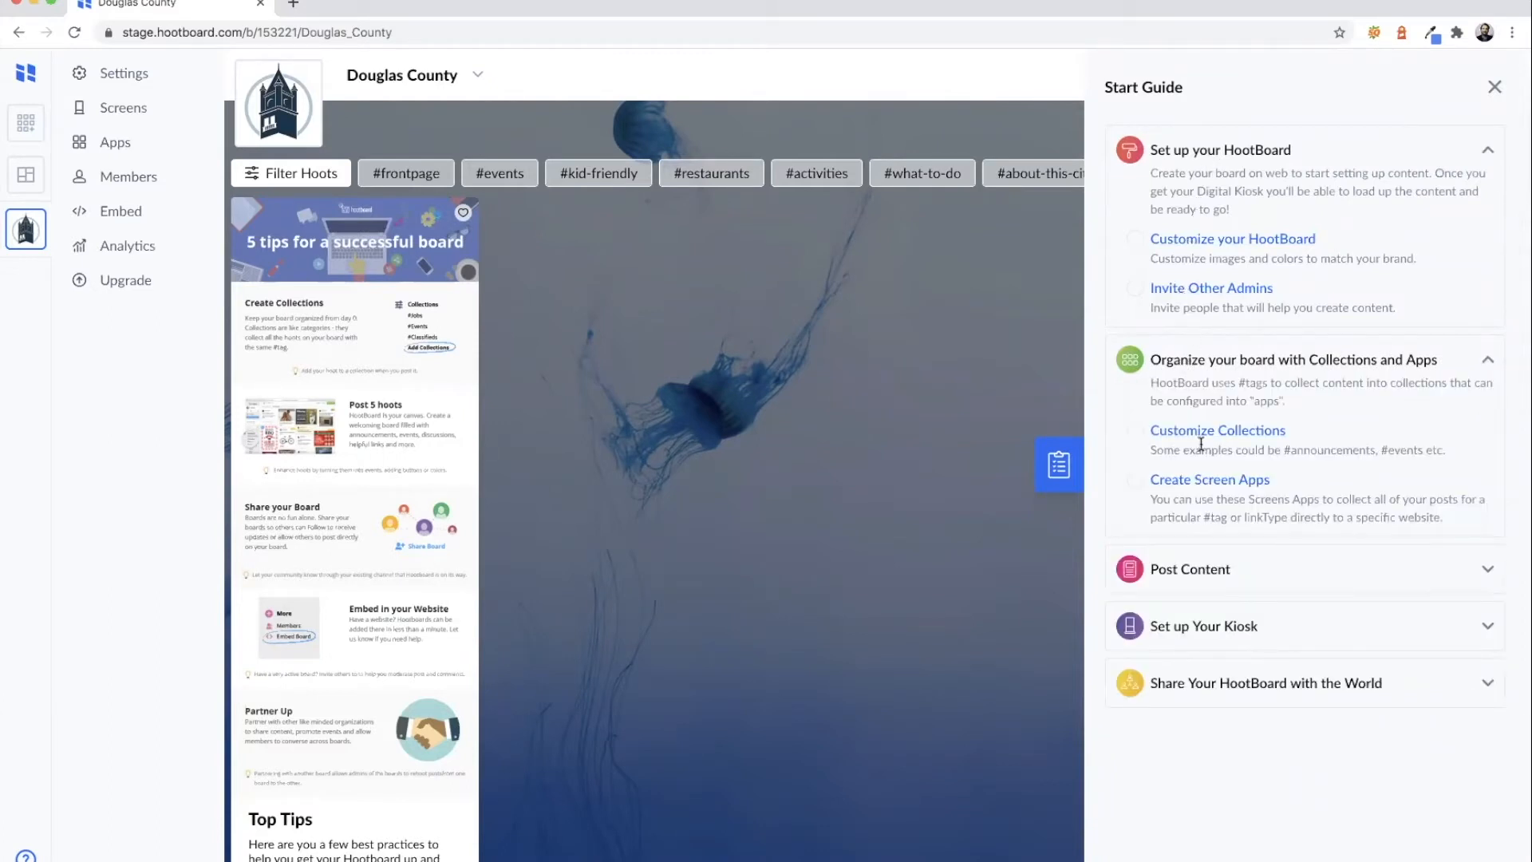
{"action": "left_click", "coordinate": [1199, 575]}
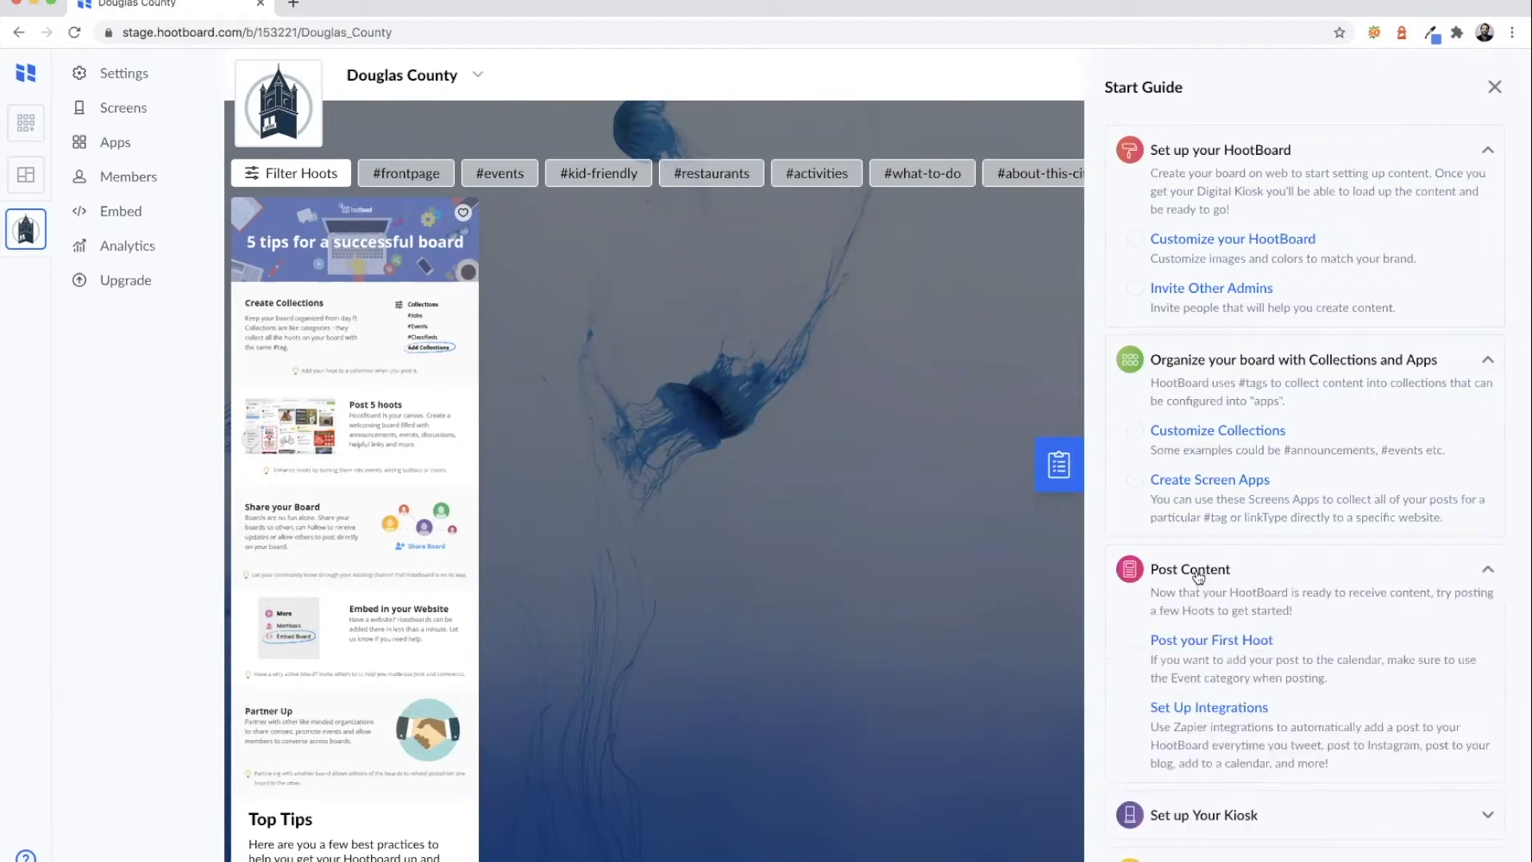
{"action": "scroll", "coordinate": [1213, 639], "scroll_direction": "down", "scroll_amount": 1}
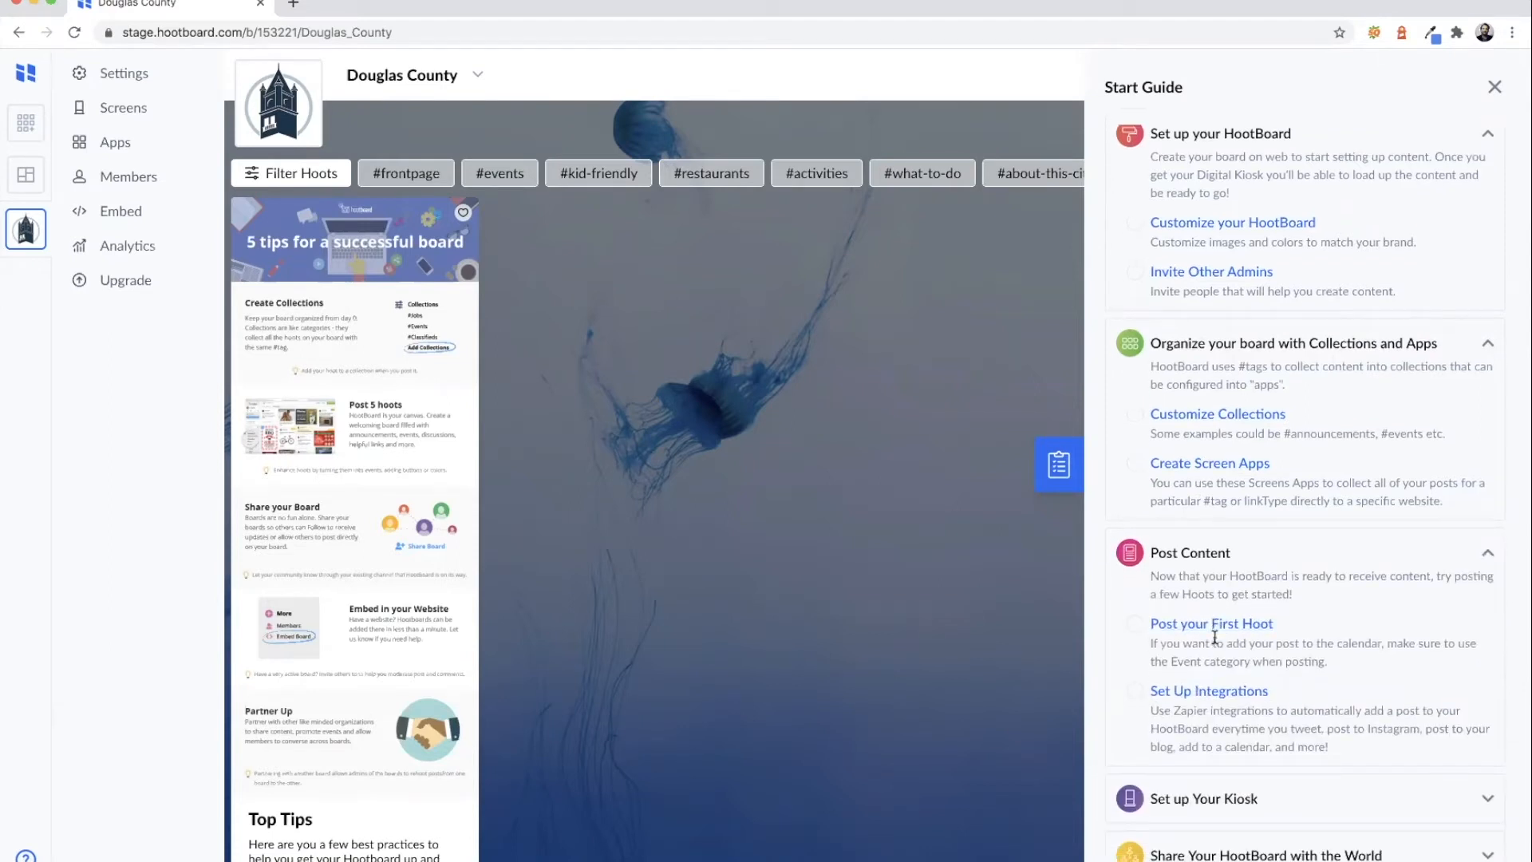
{"action": "left_click", "coordinate": [1221, 798]}
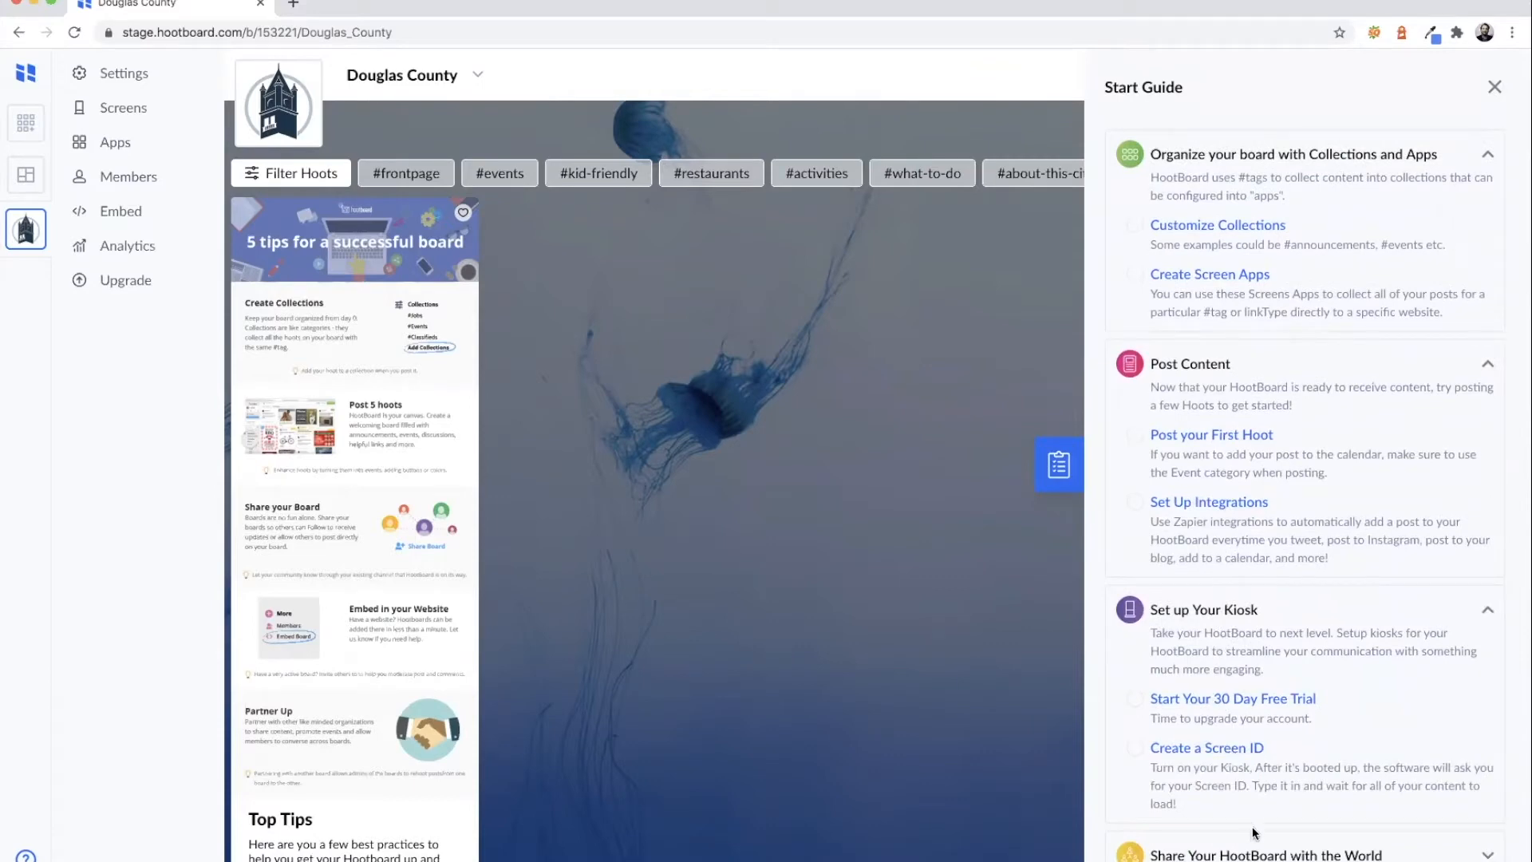
{"action": "left_click", "coordinate": [1258, 850]}
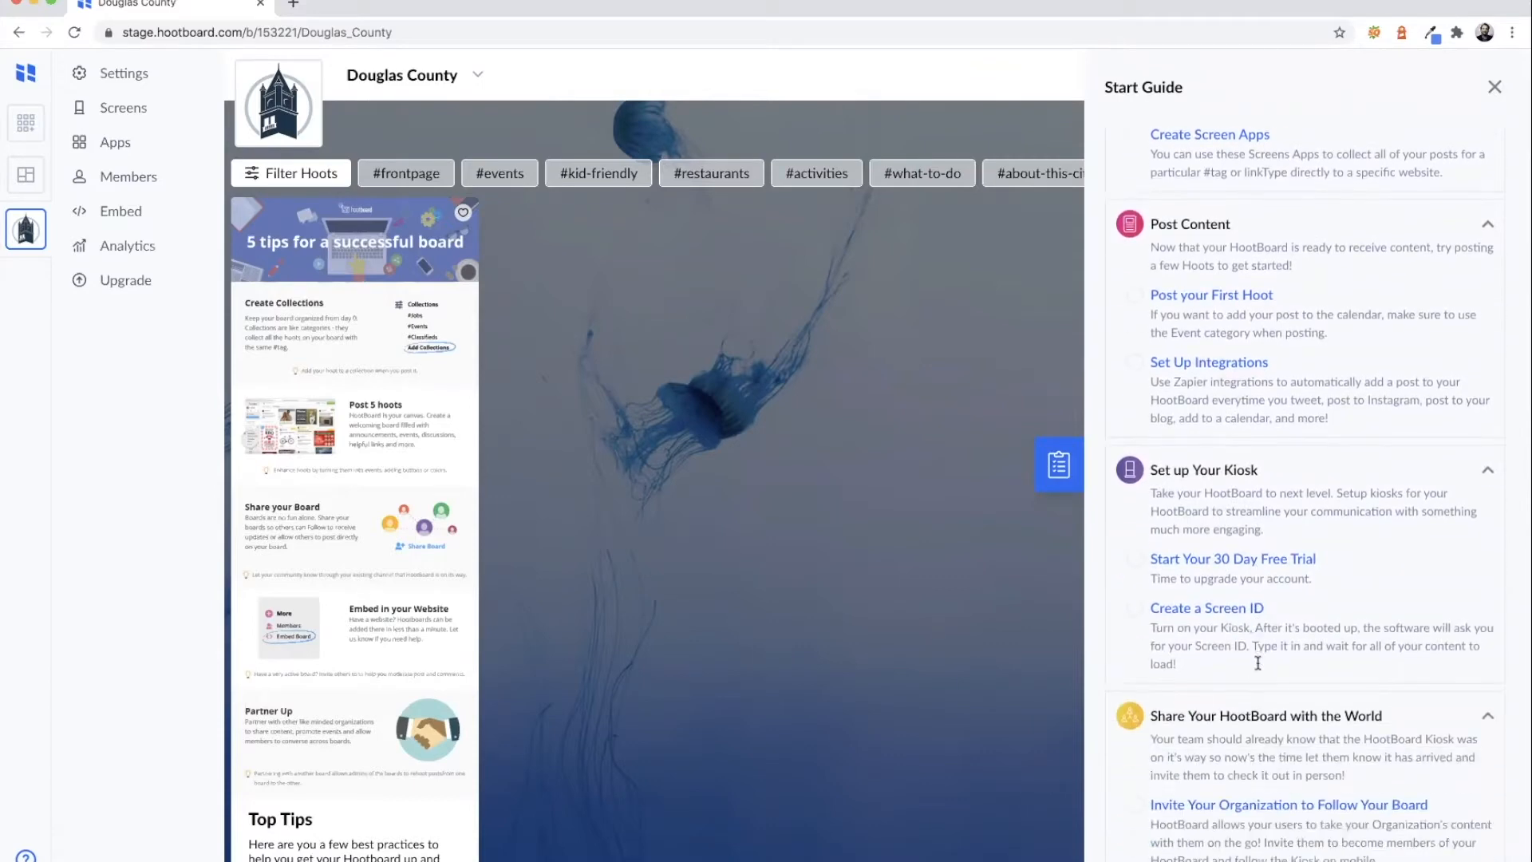
{"action": "scroll", "coordinate": [1236, 733], "scroll_direction": "up", "scroll_amount": 5}
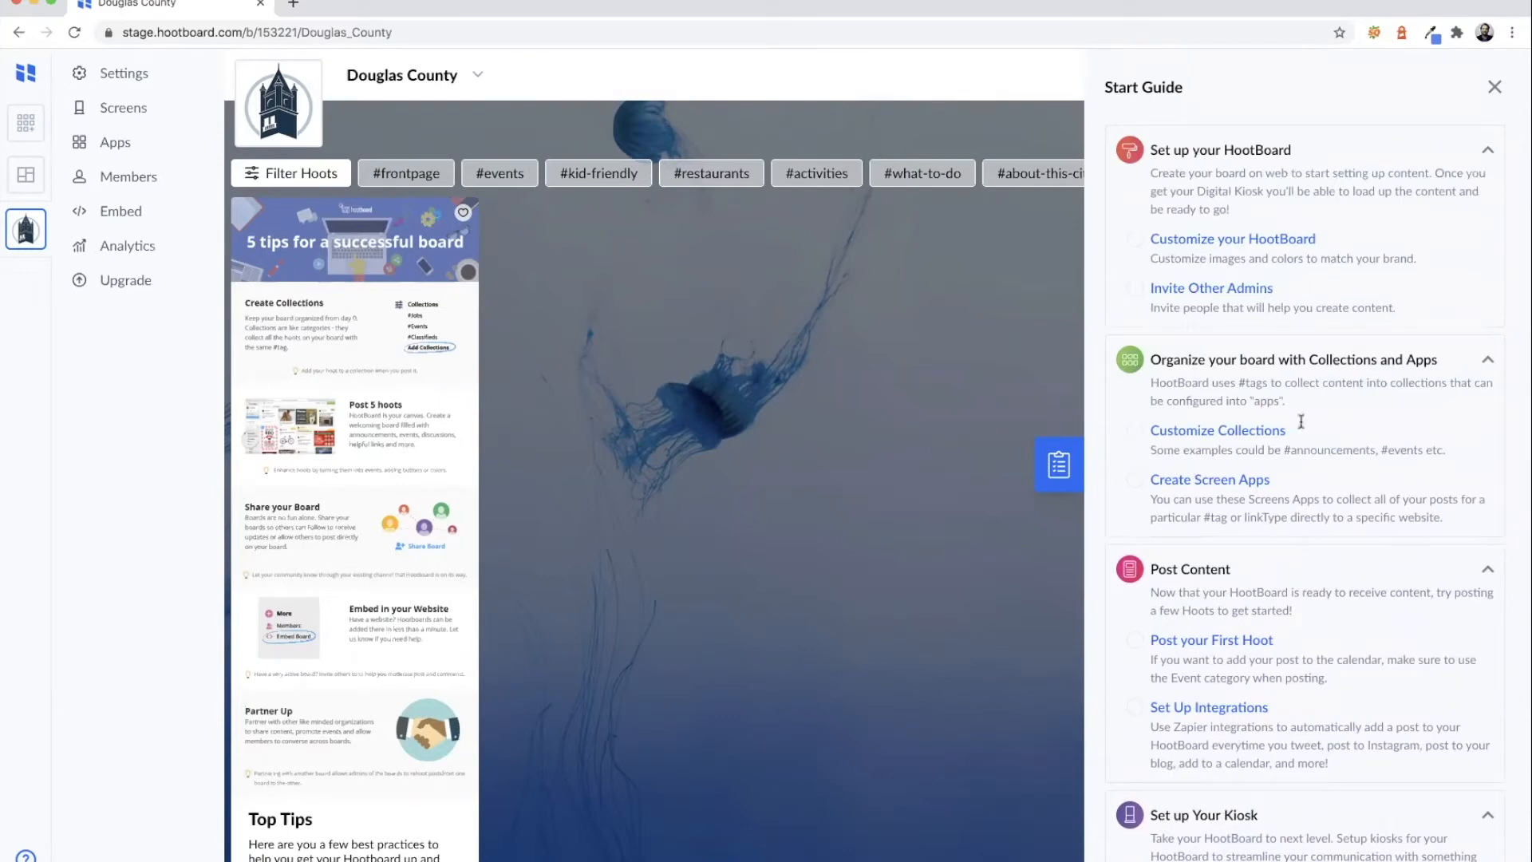
{"action": "left_click", "coordinate": [1255, 239]}
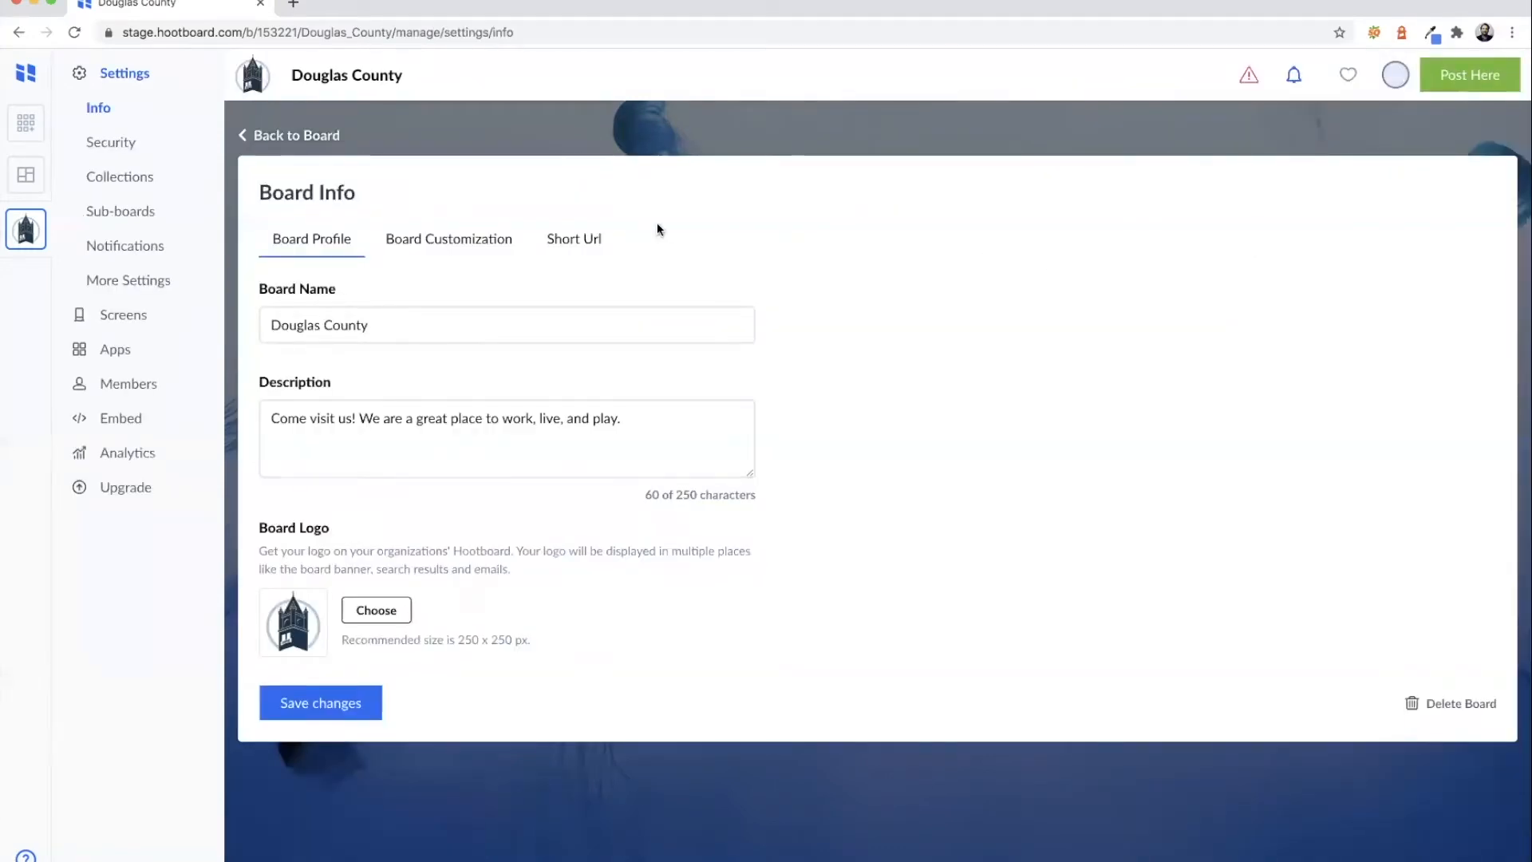
- Upload the aerial town photo as the board's background image under Board Customization
{"action": "left_click", "coordinate": [489, 244]}
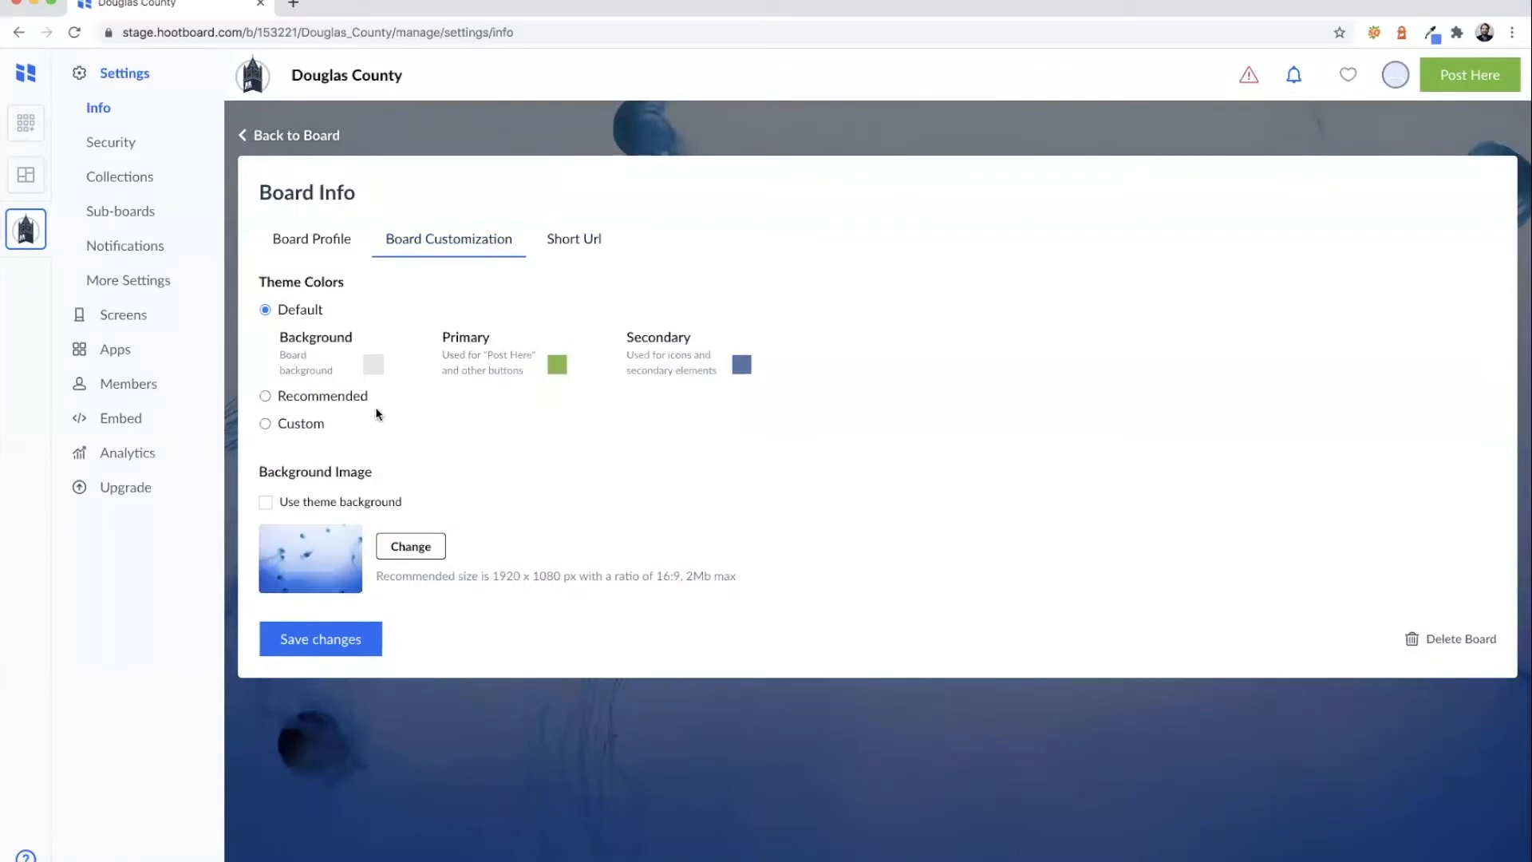
{"action": "left_click", "coordinate": [413, 547]}
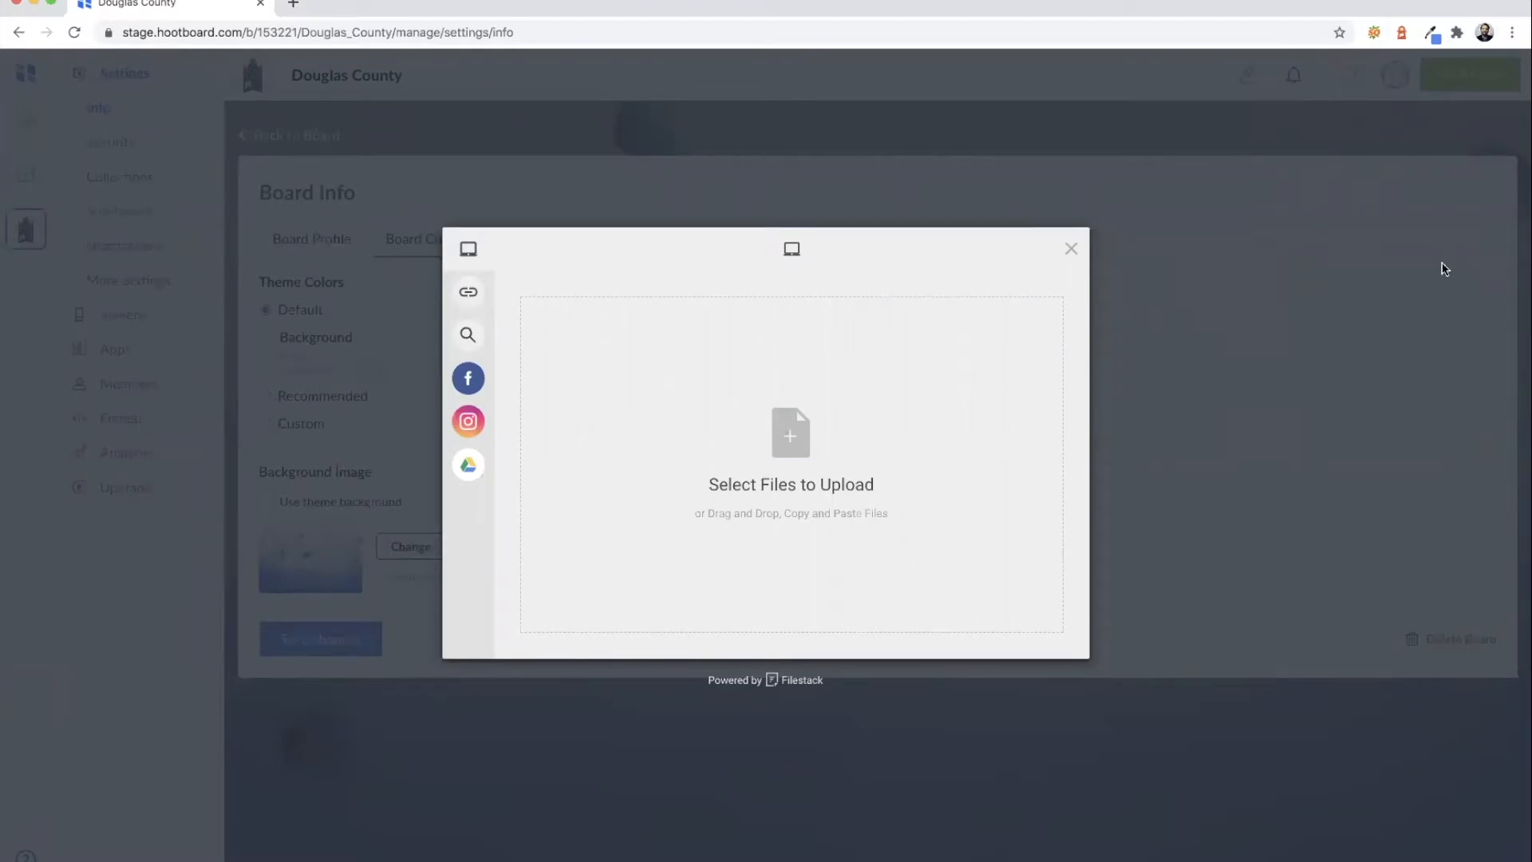
{"action": "left_click", "coordinate": [789, 400]}
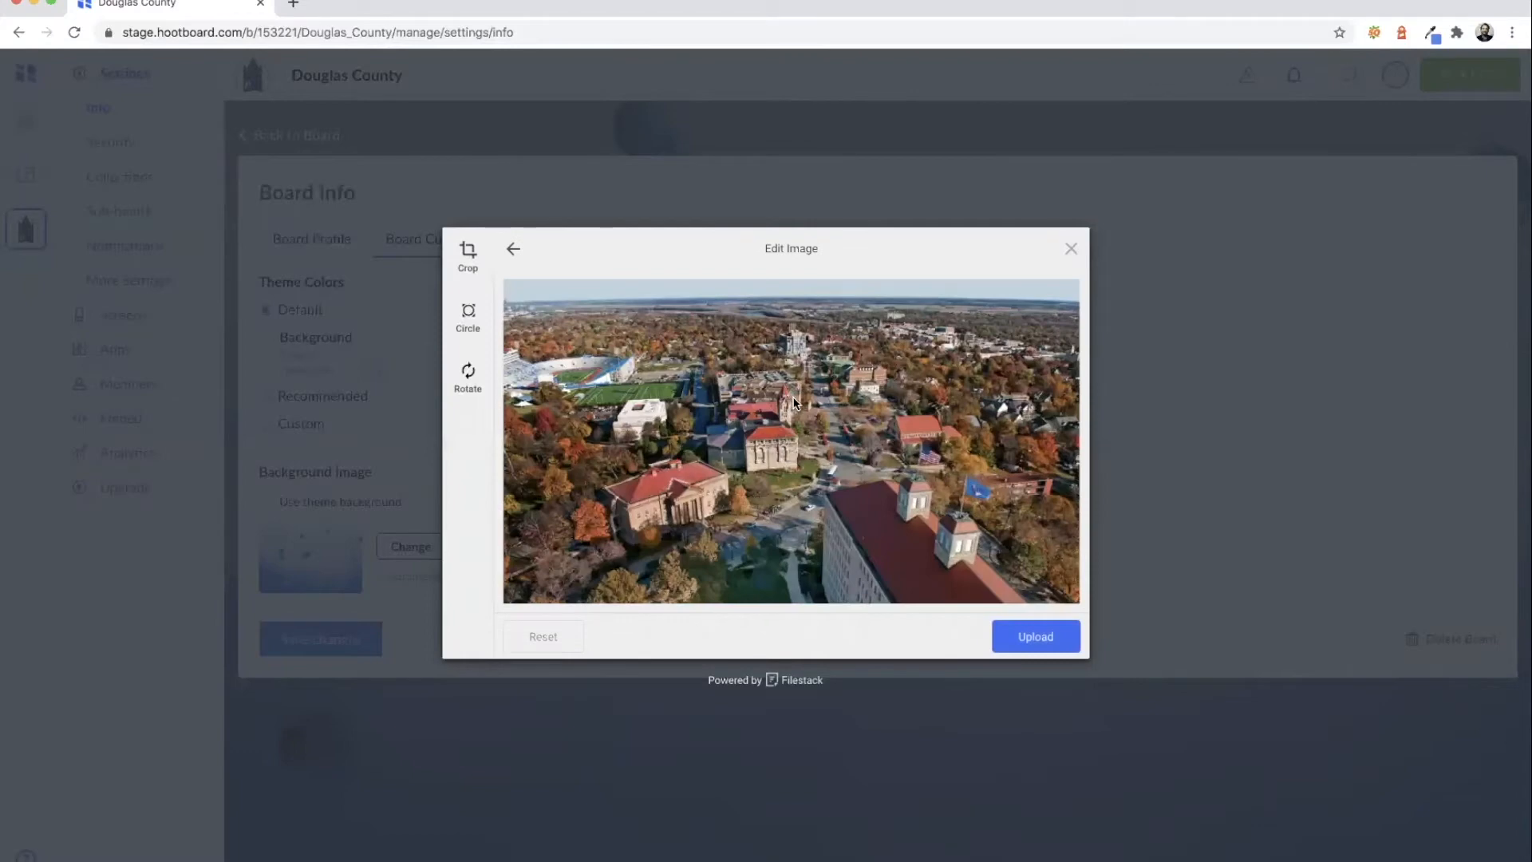
{"action": "left_click", "coordinate": [1018, 638]}
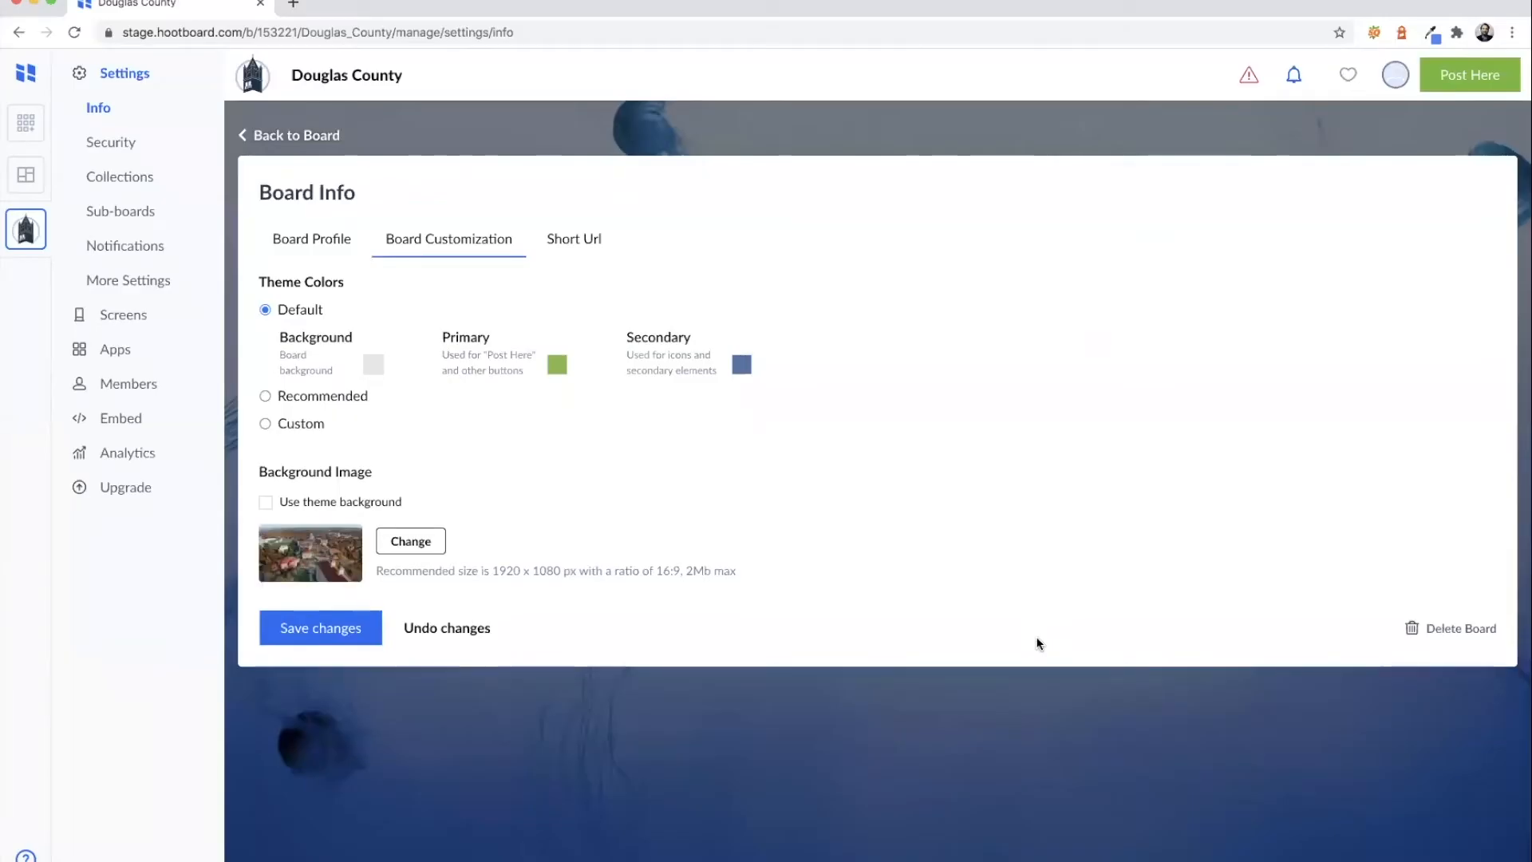
- Switch theme colours to Custom, inspect the primary and secondary hex values, then return to Board Profile
{"action": "left_click", "coordinate": [265, 423]}
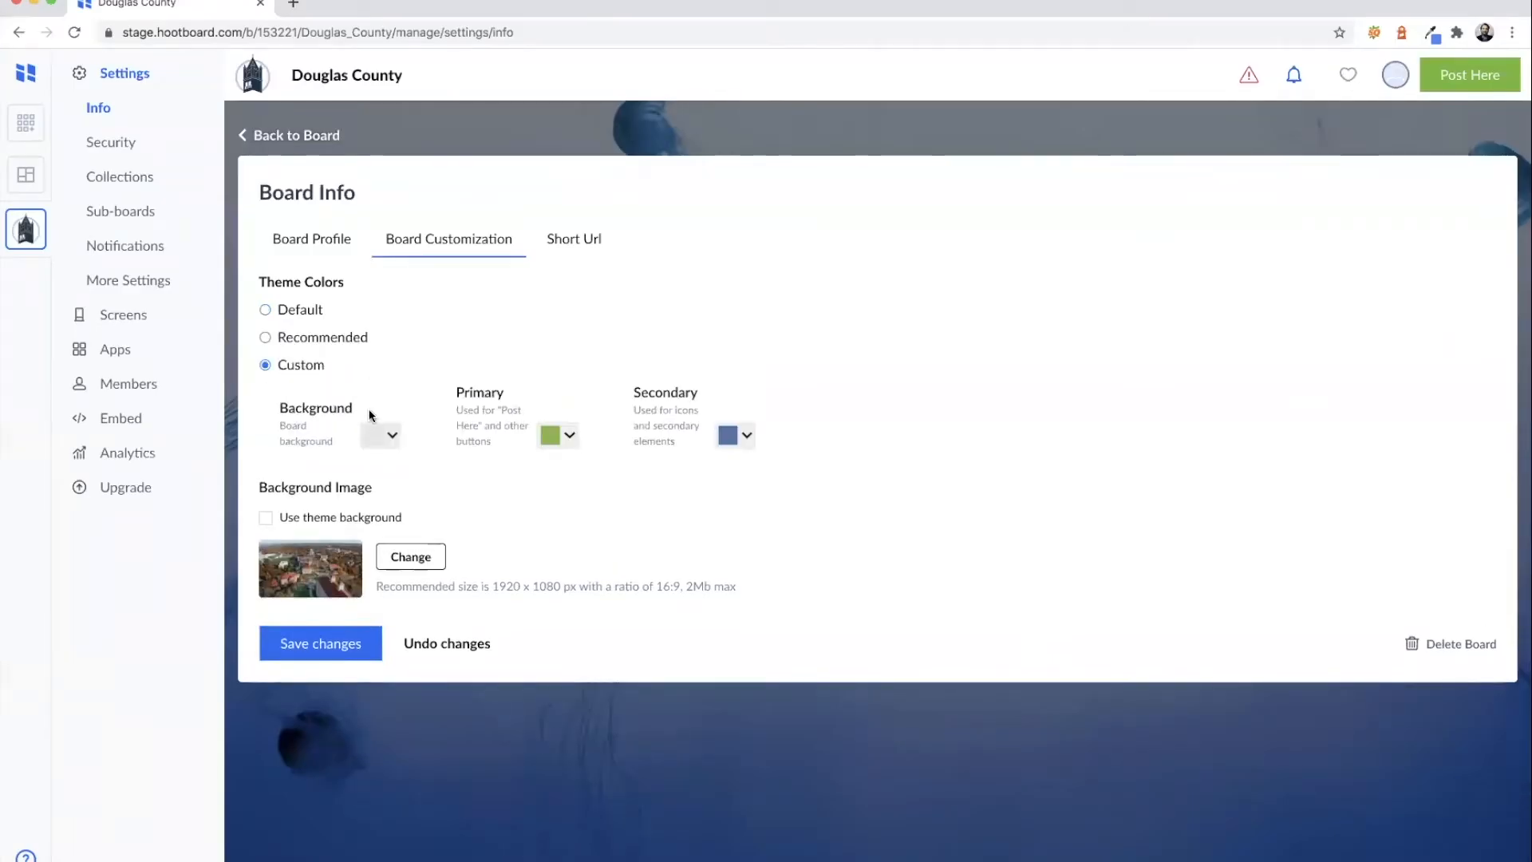
{"action": "left_click", "coordinate": [569, 436]}
{"action": "triple_click", "coordinate": [425, 549]}
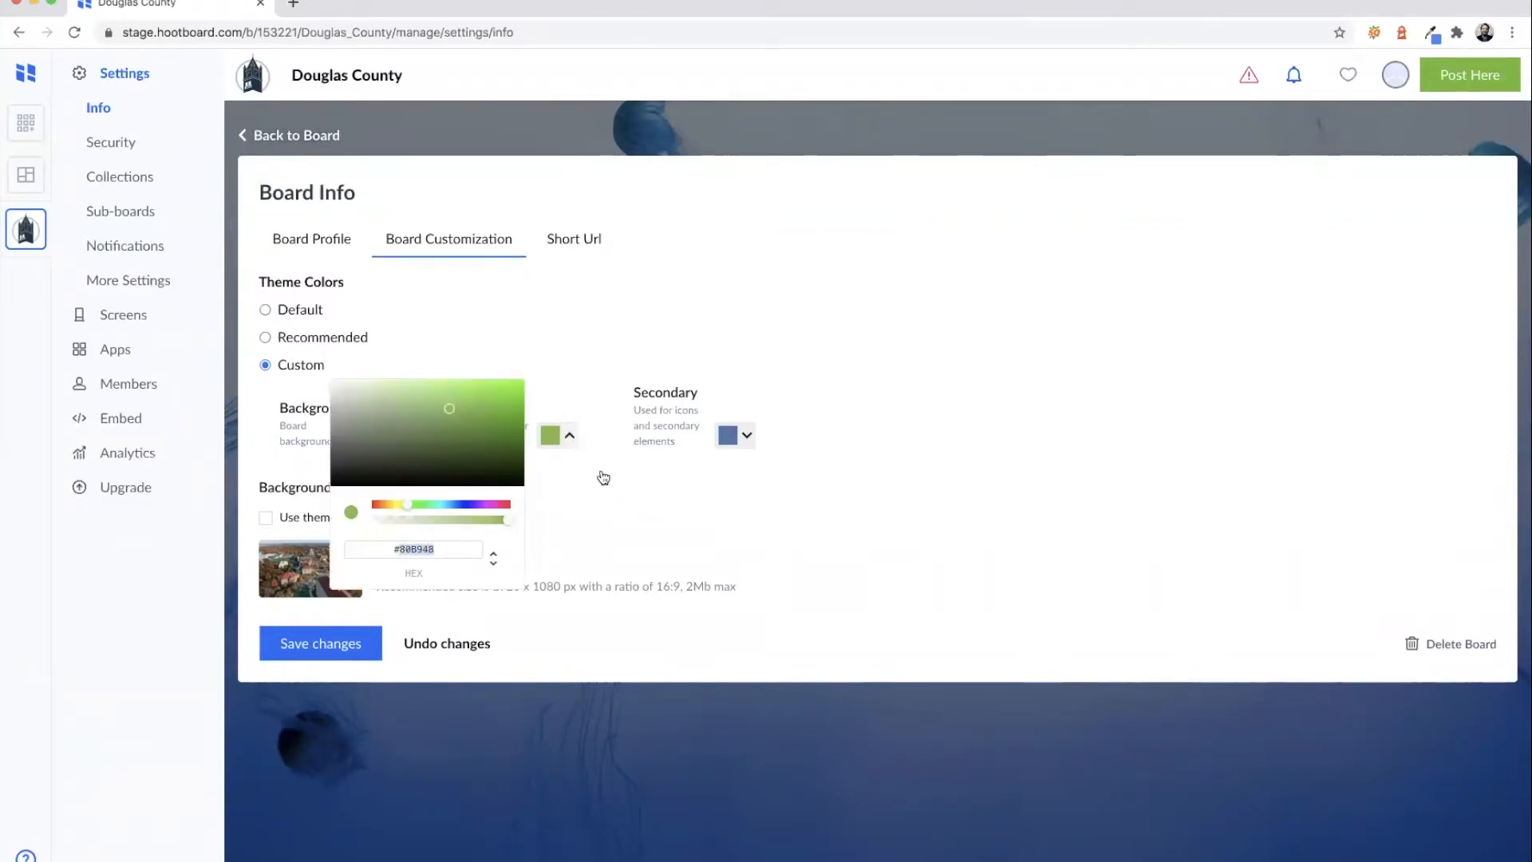
{"action": "left_click", "coordinate": [747, 435]}
{"action": "left_click", "coordinate": [747, 435]}
{"action": "triple_click", "coordinate": [598, 547]}
{"action": "left_click", "coordinate": [789, 497]}
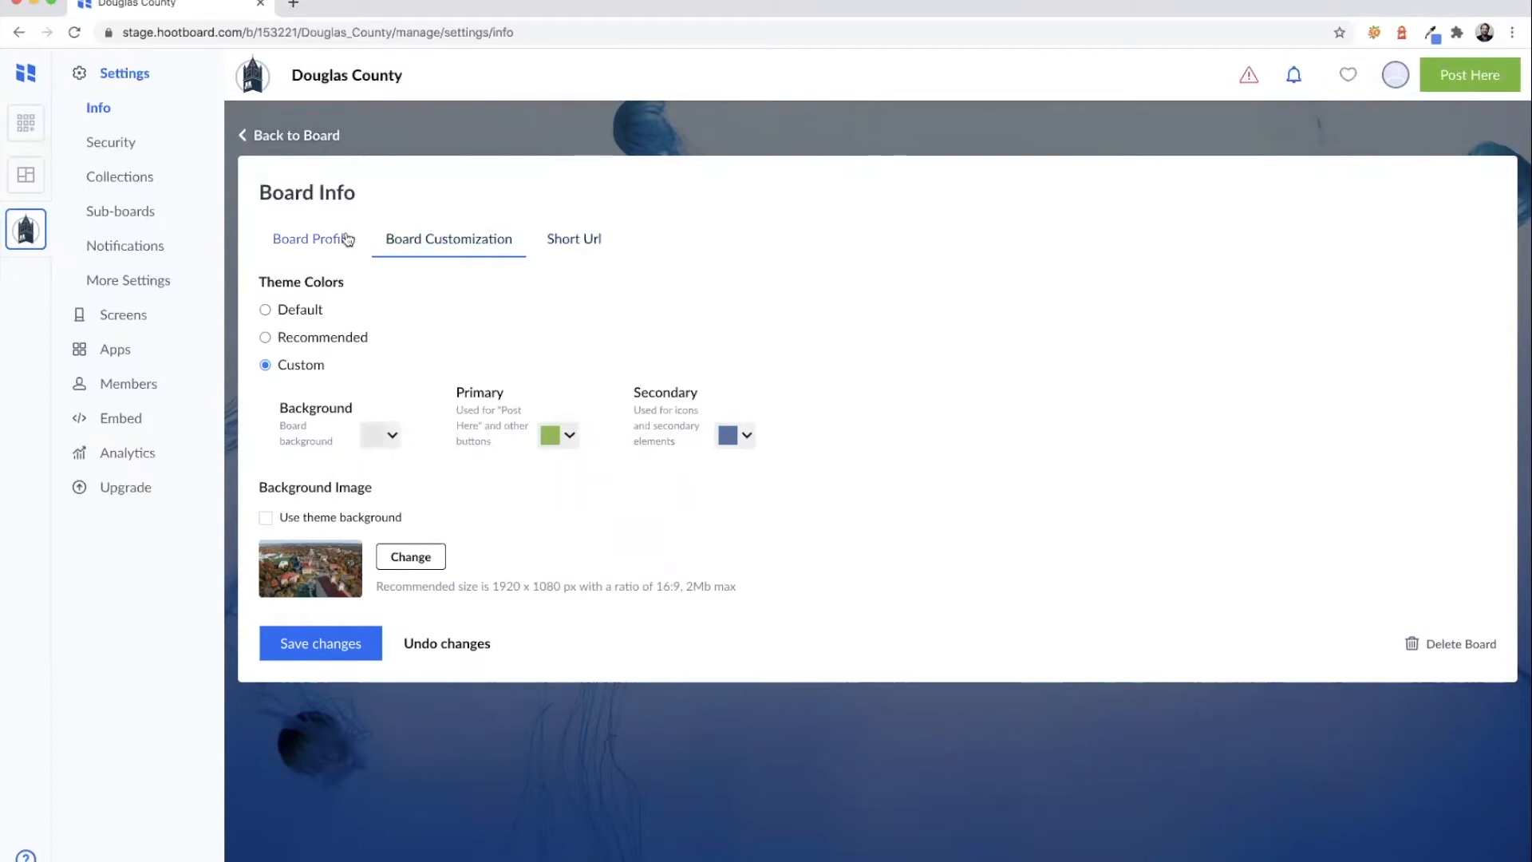
{"action": "left_click", "coordinate": [316, 243]}
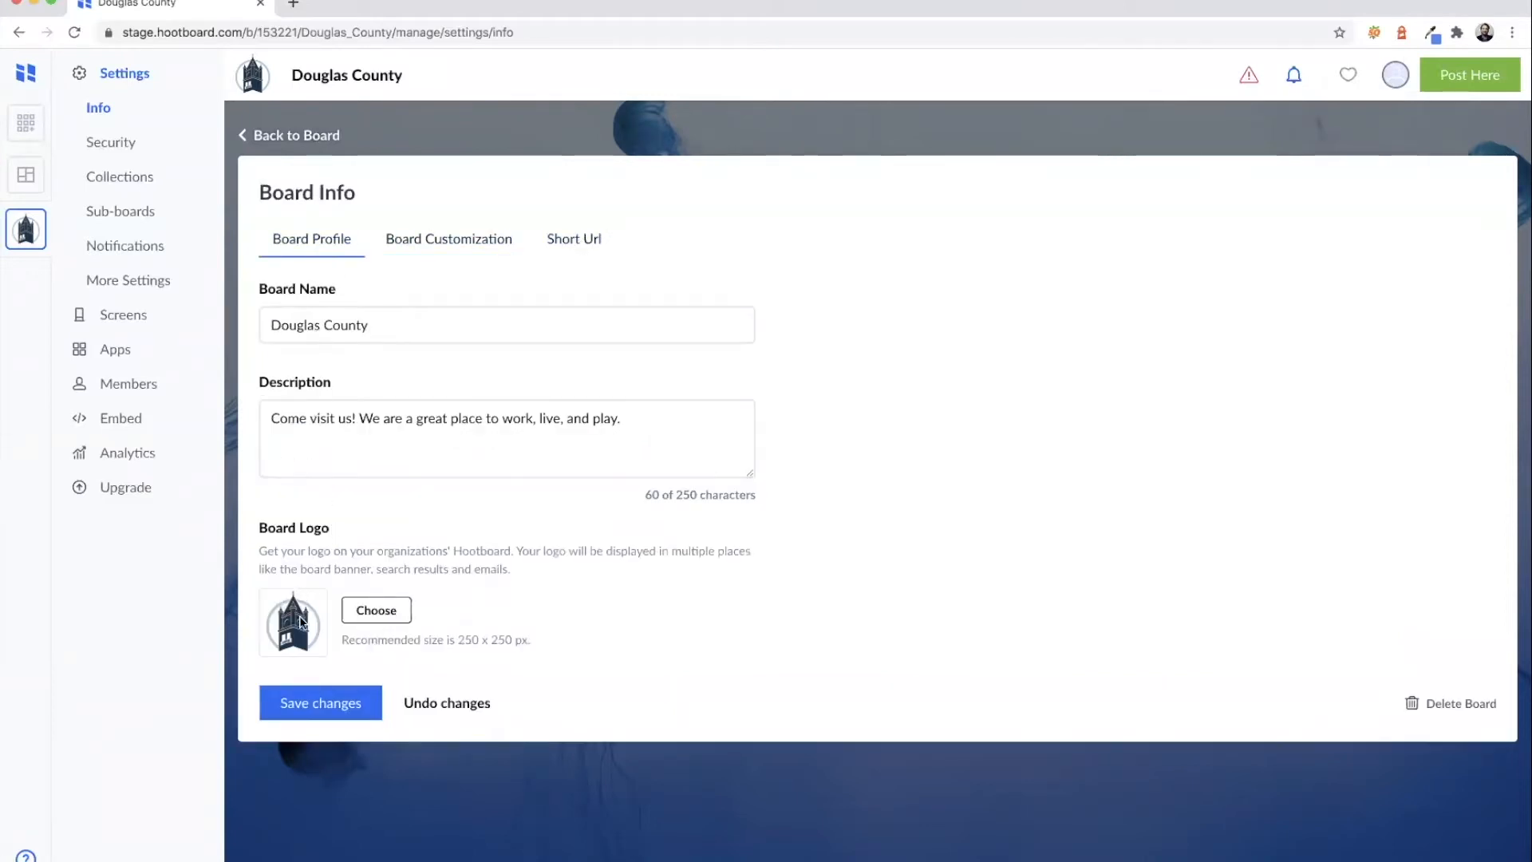
- Check the board's fixed short URL, then reopen Settings and go back to the Douglas County board
{"action": "left_click", "coordinate": [561, 244]}
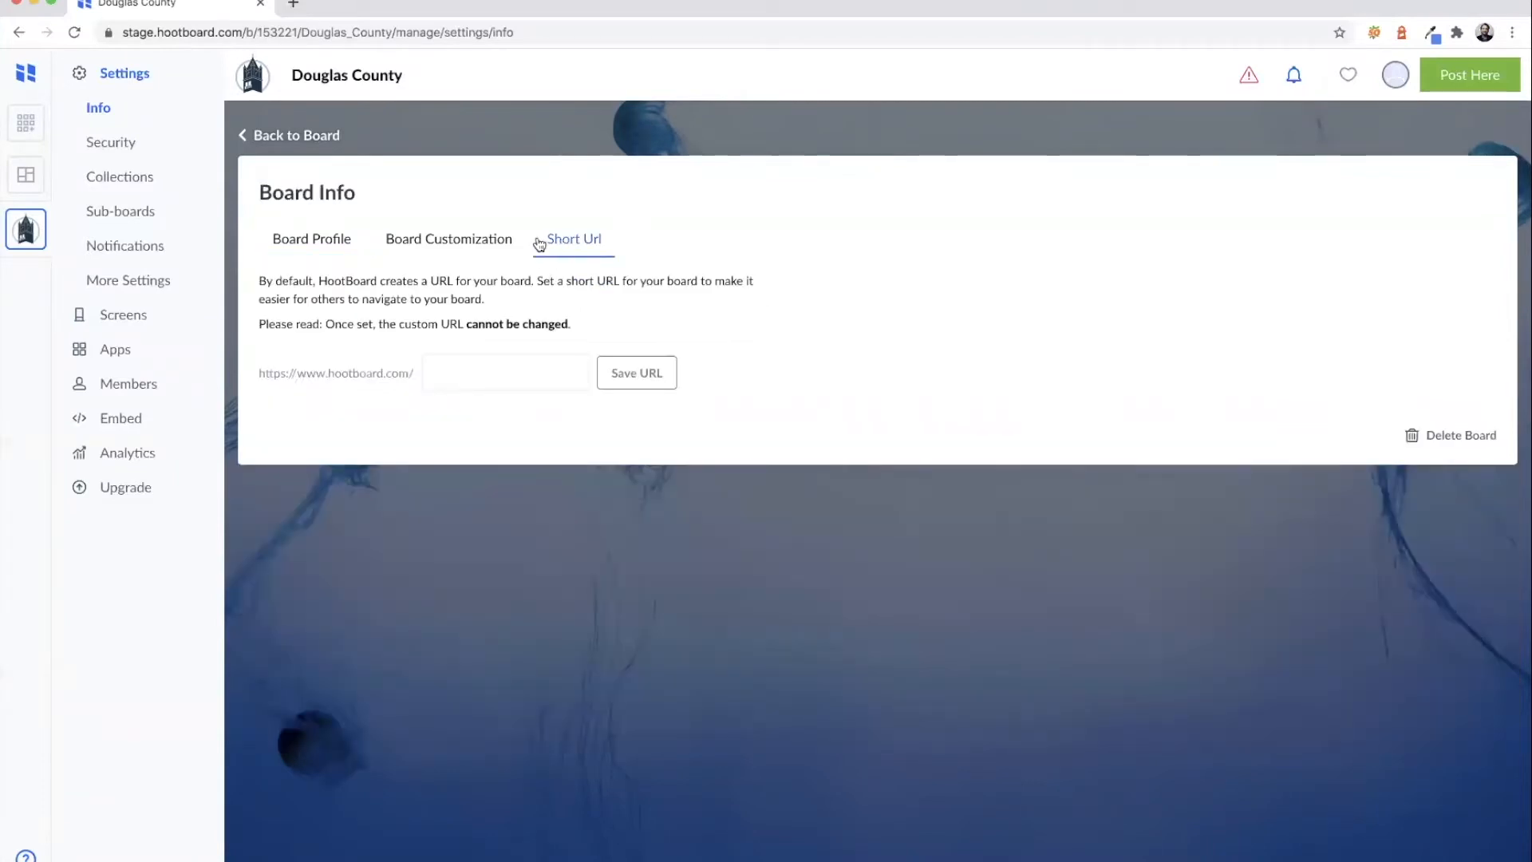
{"action": "left_click_drag", "start_coordinate": [468, 325], "coordinate": [805, 326]}
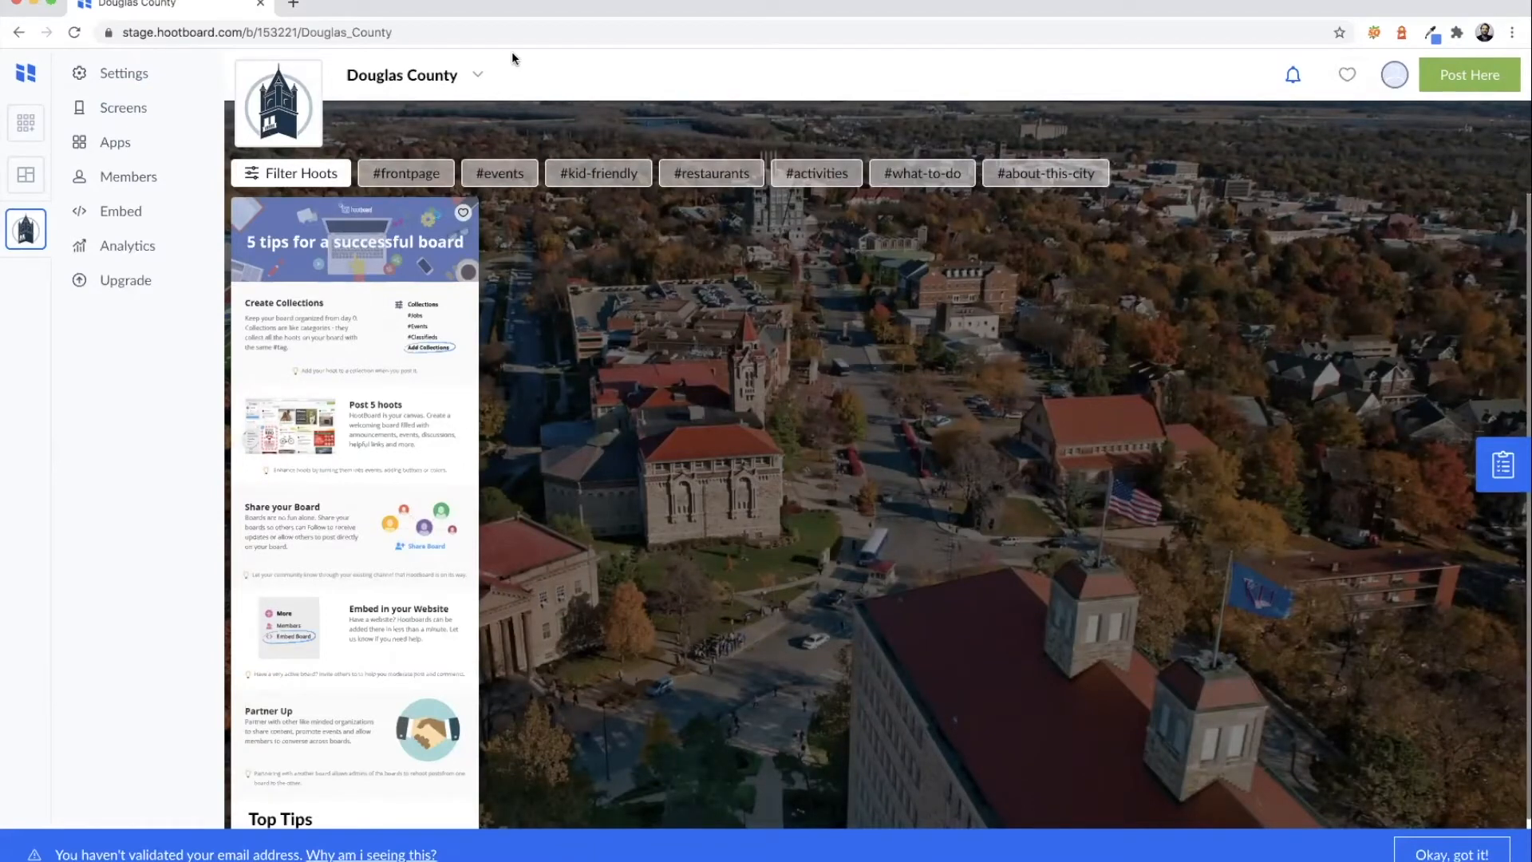
{"action": "left_click", "coordinate": [128, 79]}
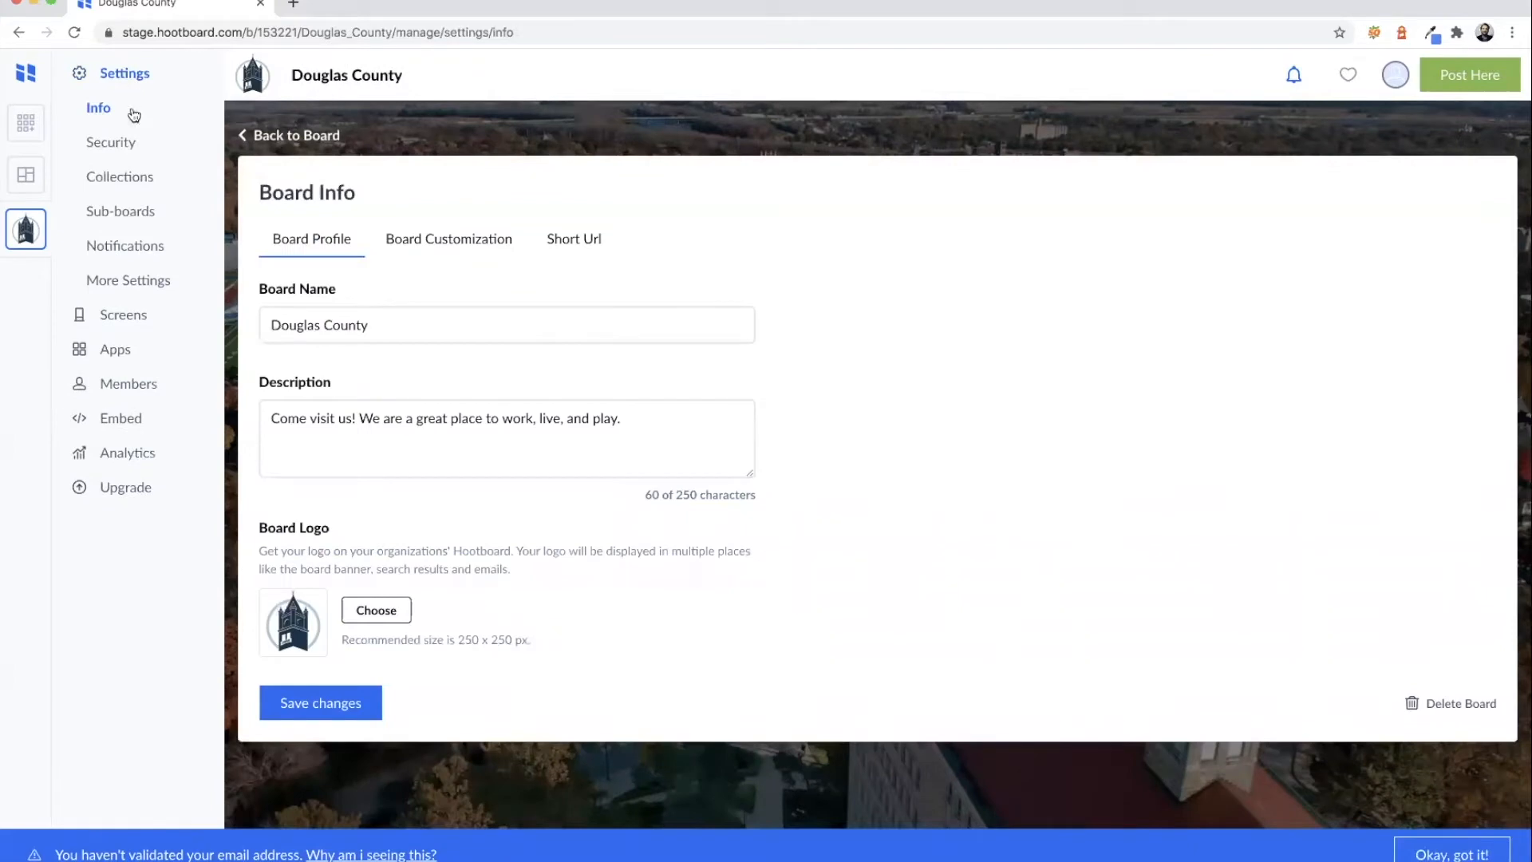
{"action": "left_click", "coordinate": [289, 137]}
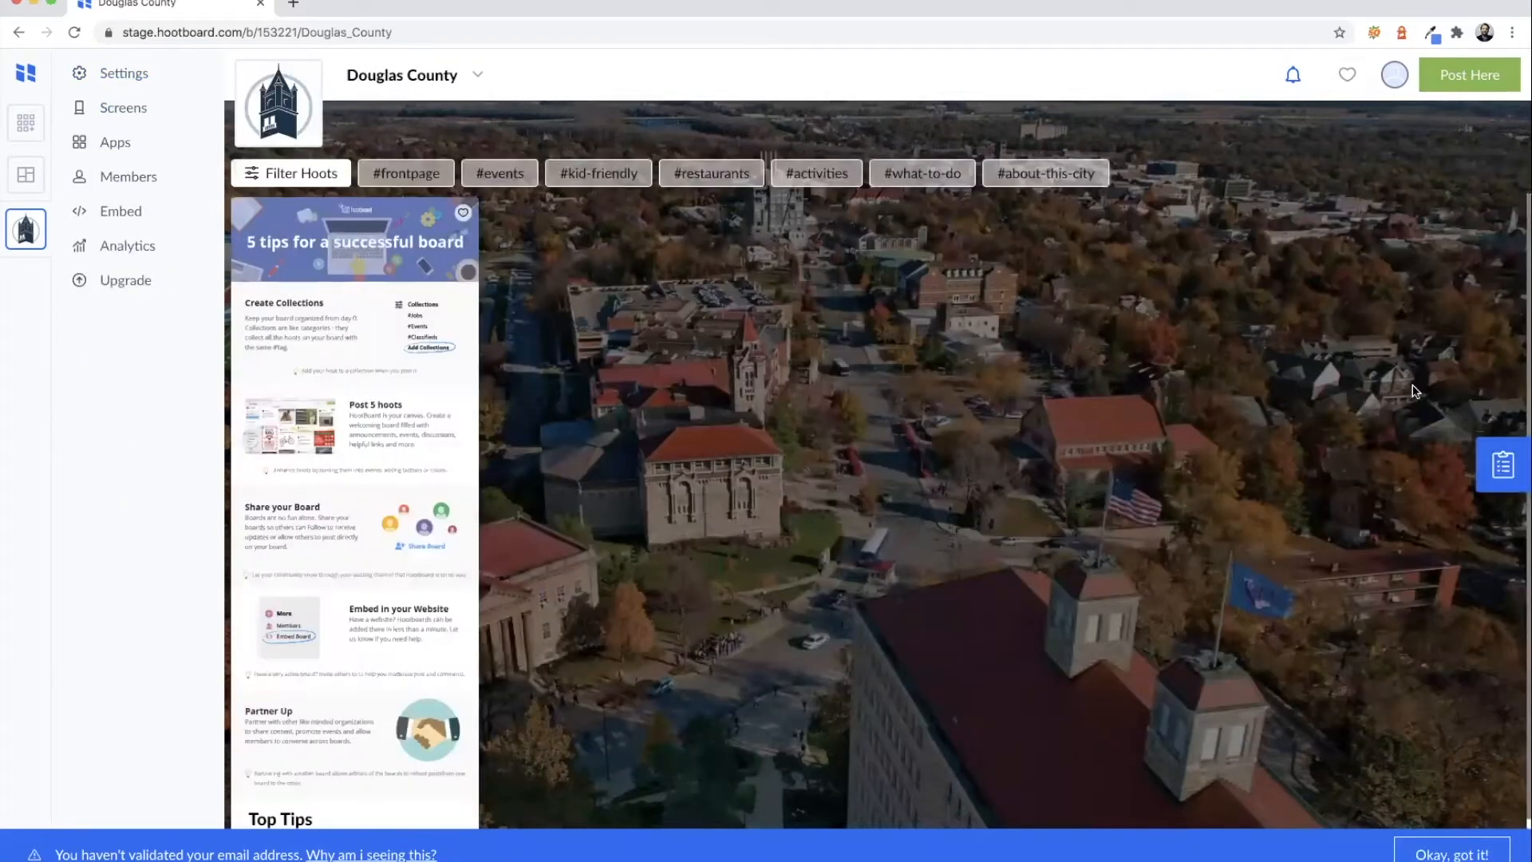
{"action": "left_click", "coordinate": [1485, 459]}
{"action": "left_click", "coordinate": [1209, 160]}
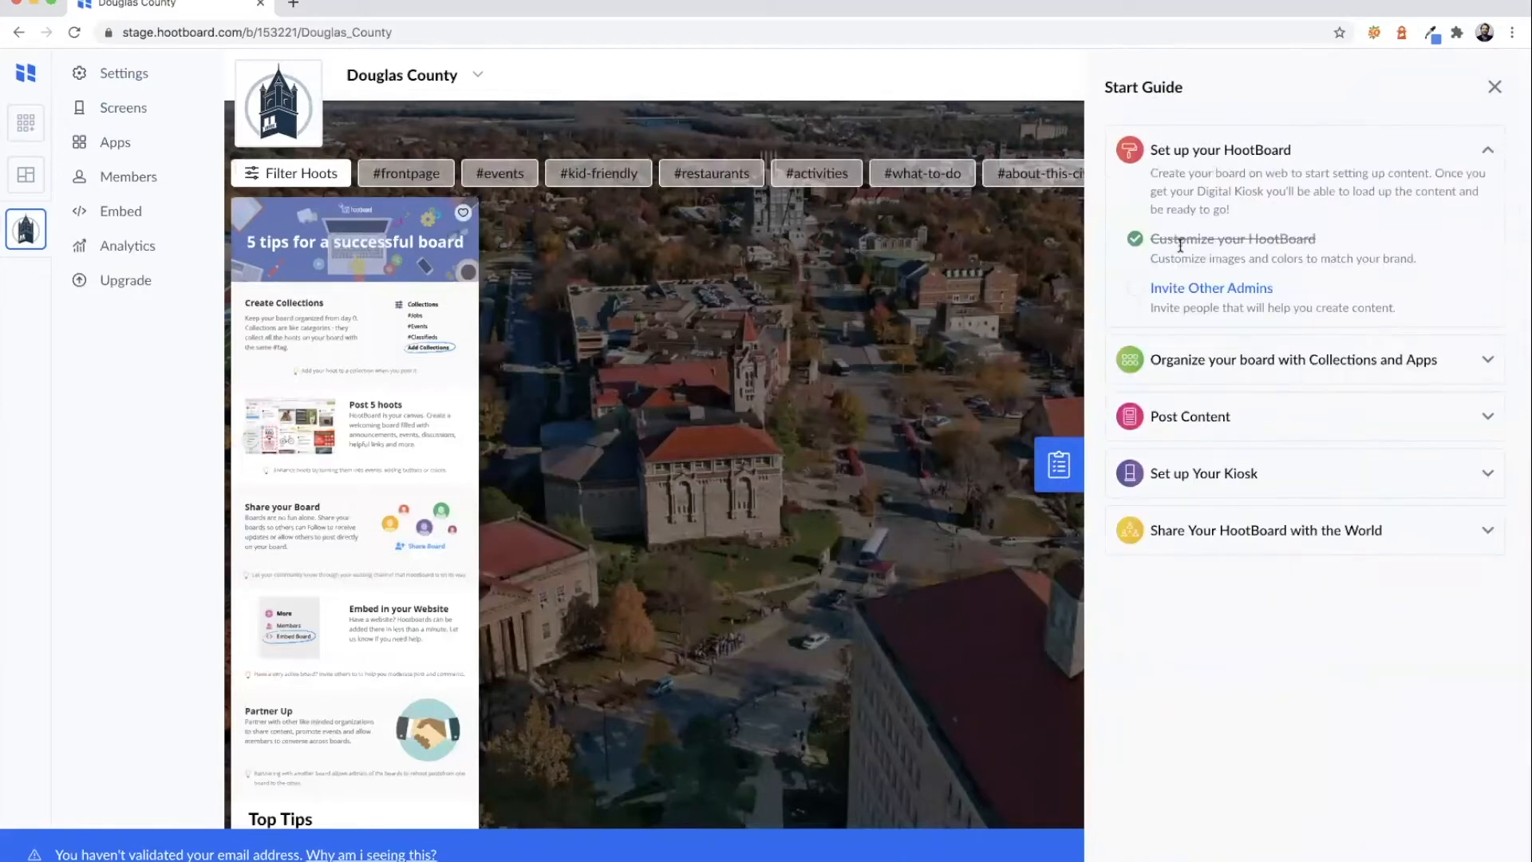
{"action": "left_click", "coordinate": [1187, 289]}
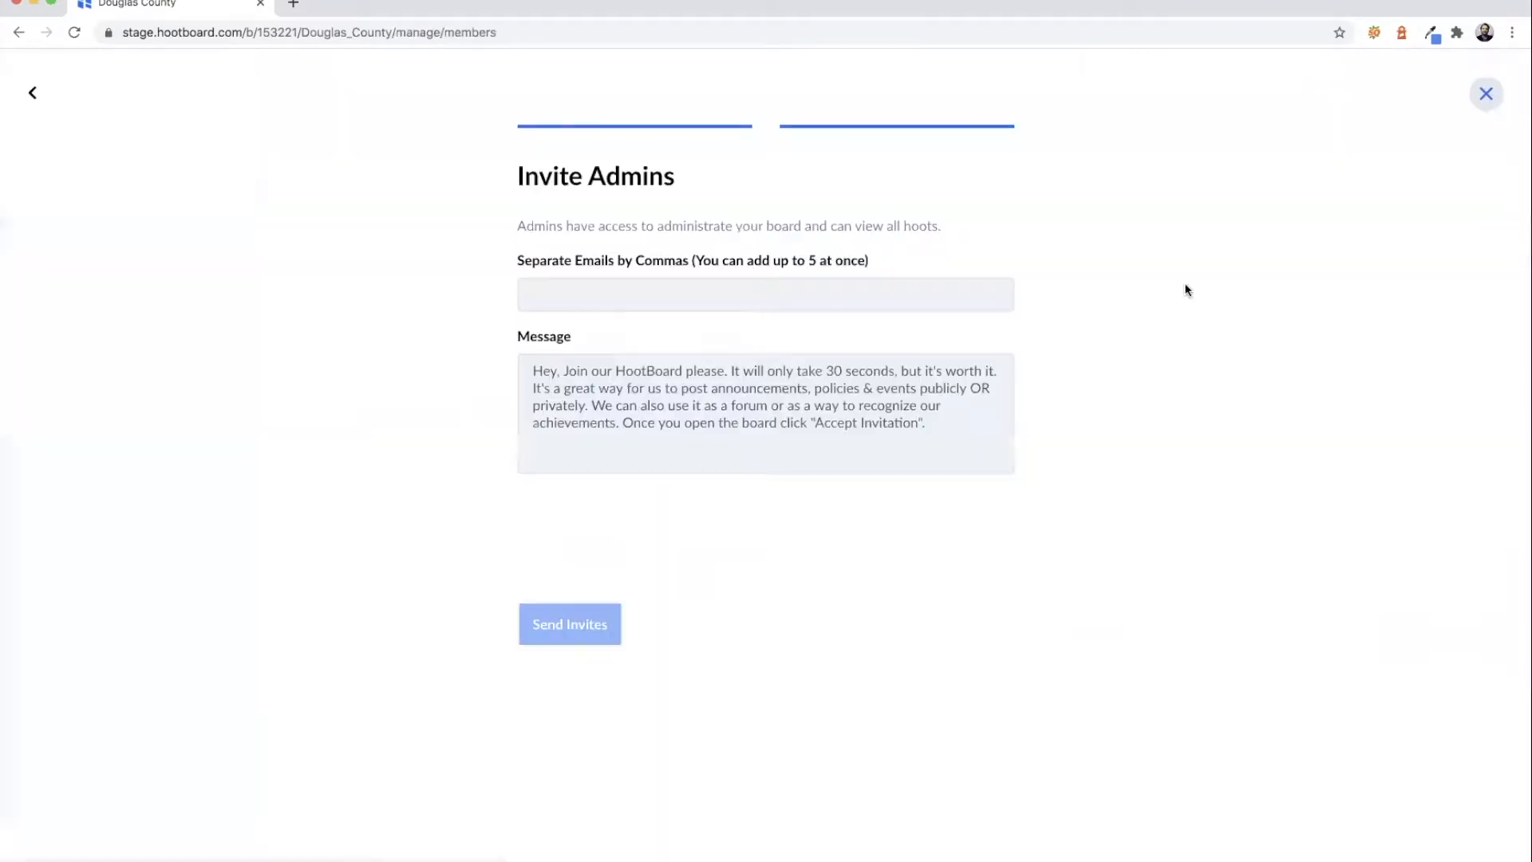
{"action": "left_click", "coordinate": [825, 300]}
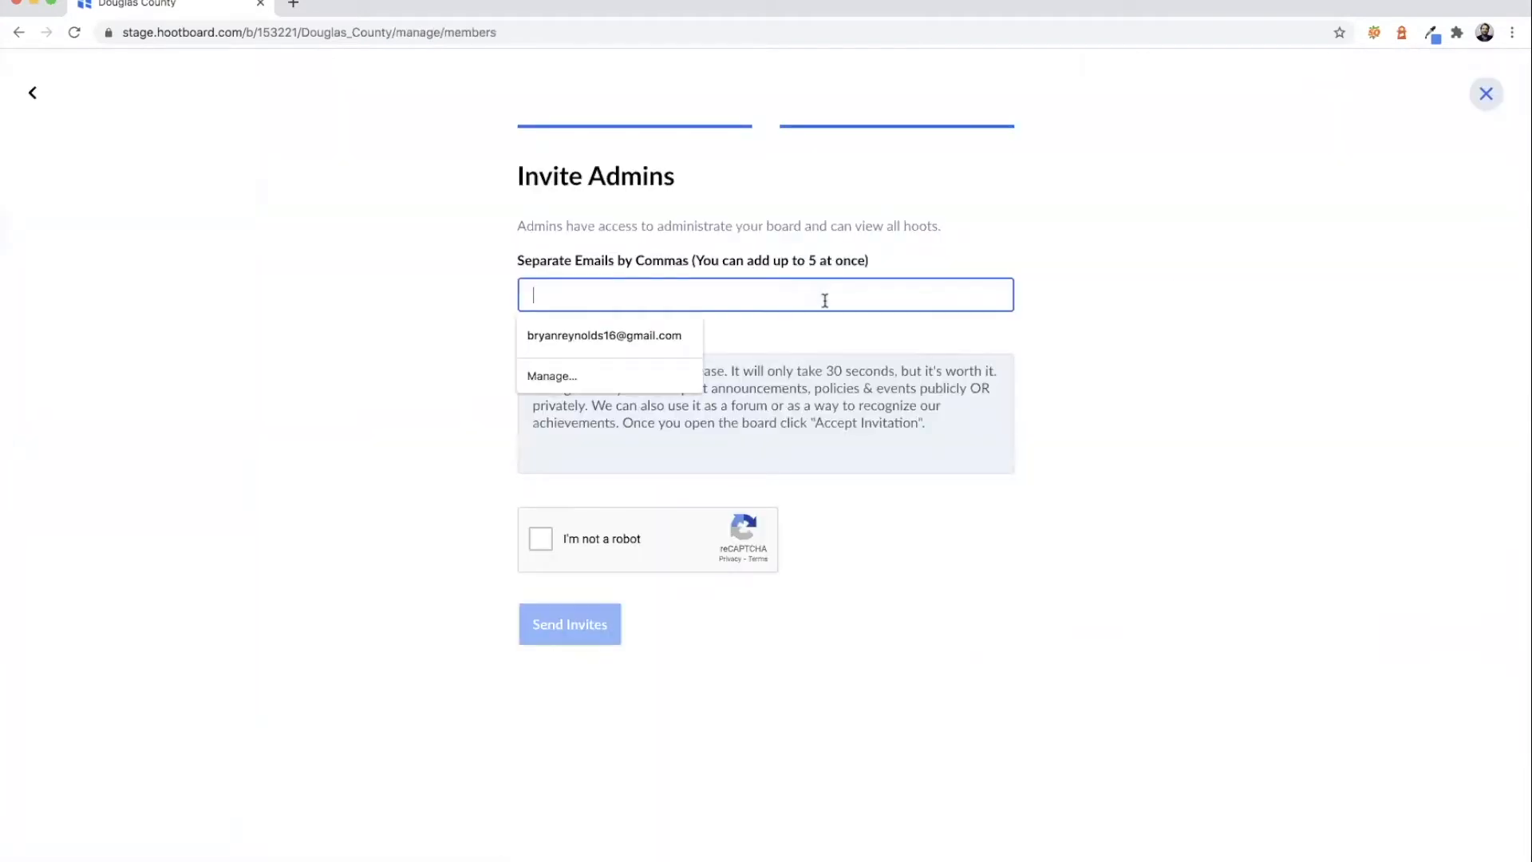
{"action": "left_click", "coordinate": [1098, 308]}
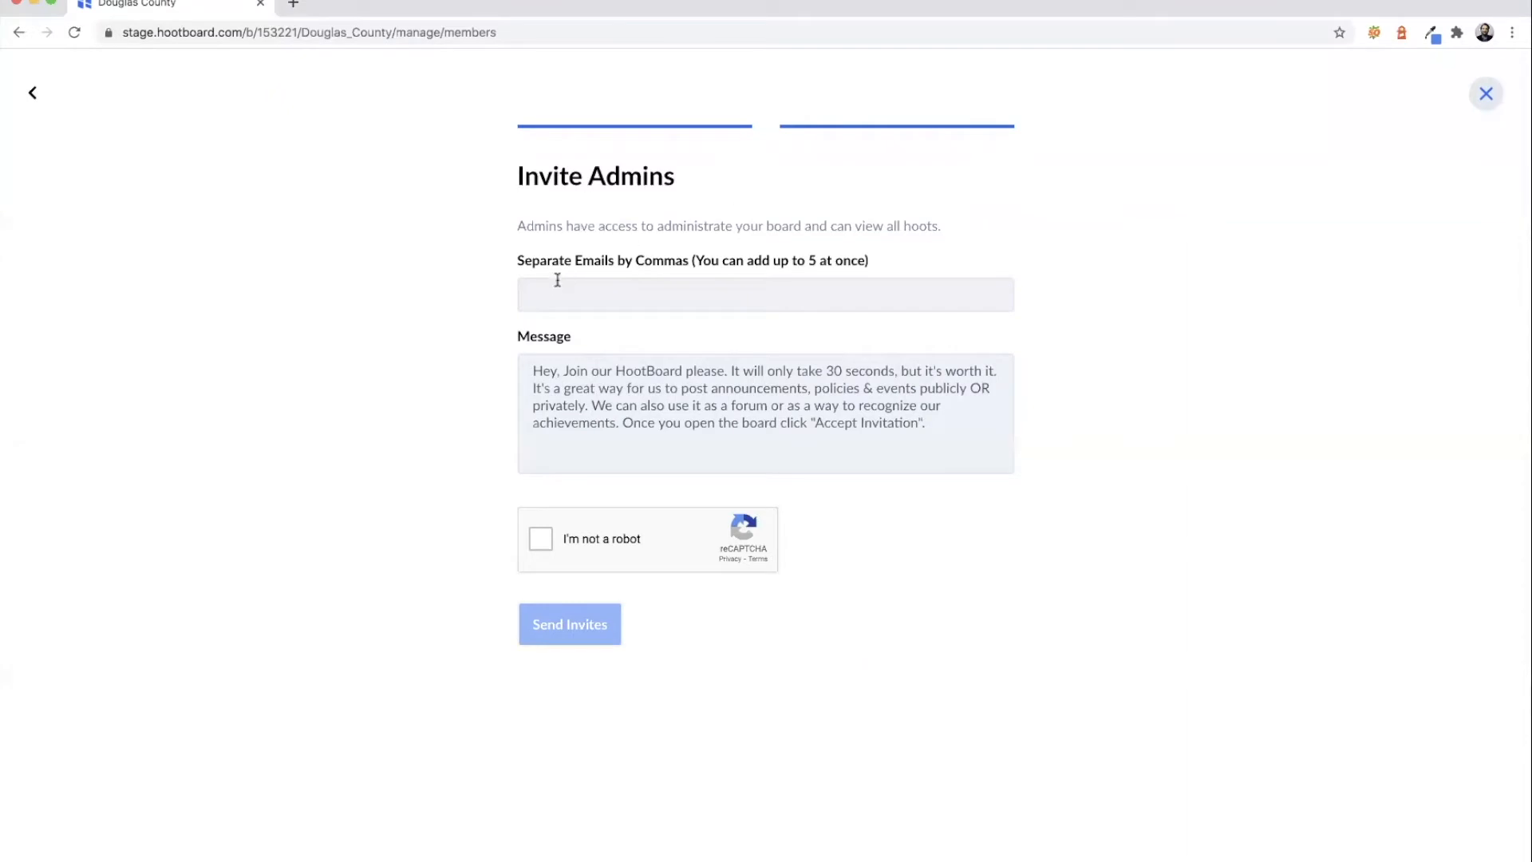
{"action": "left_click", "coordinate": [1496, 95]}
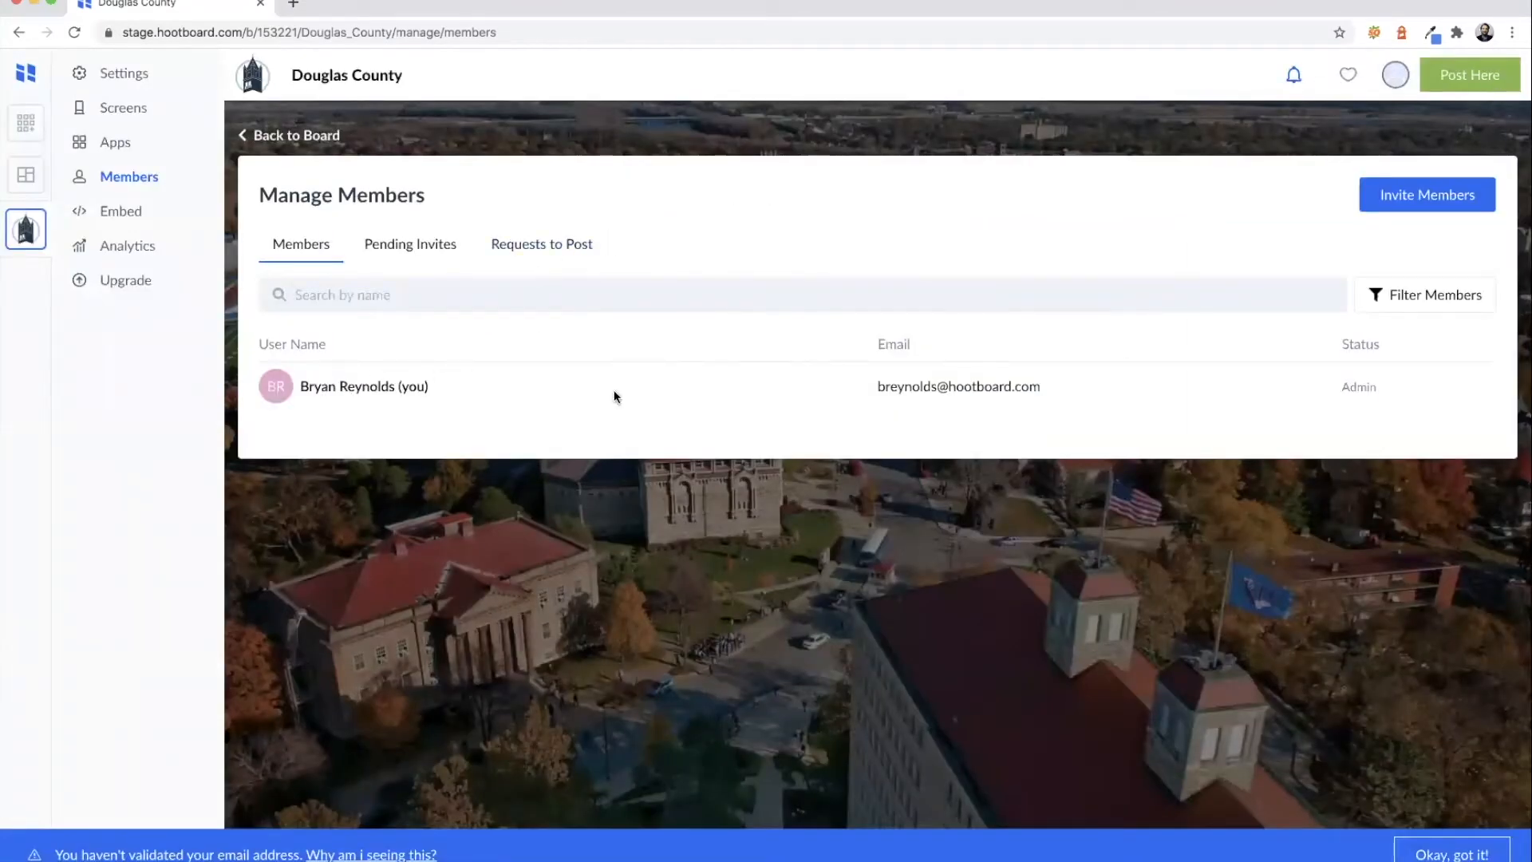
{"action": "left_click", "coordinate": [313, 135]}
{"action": "left_click", "coordinate": [1489, 455]}
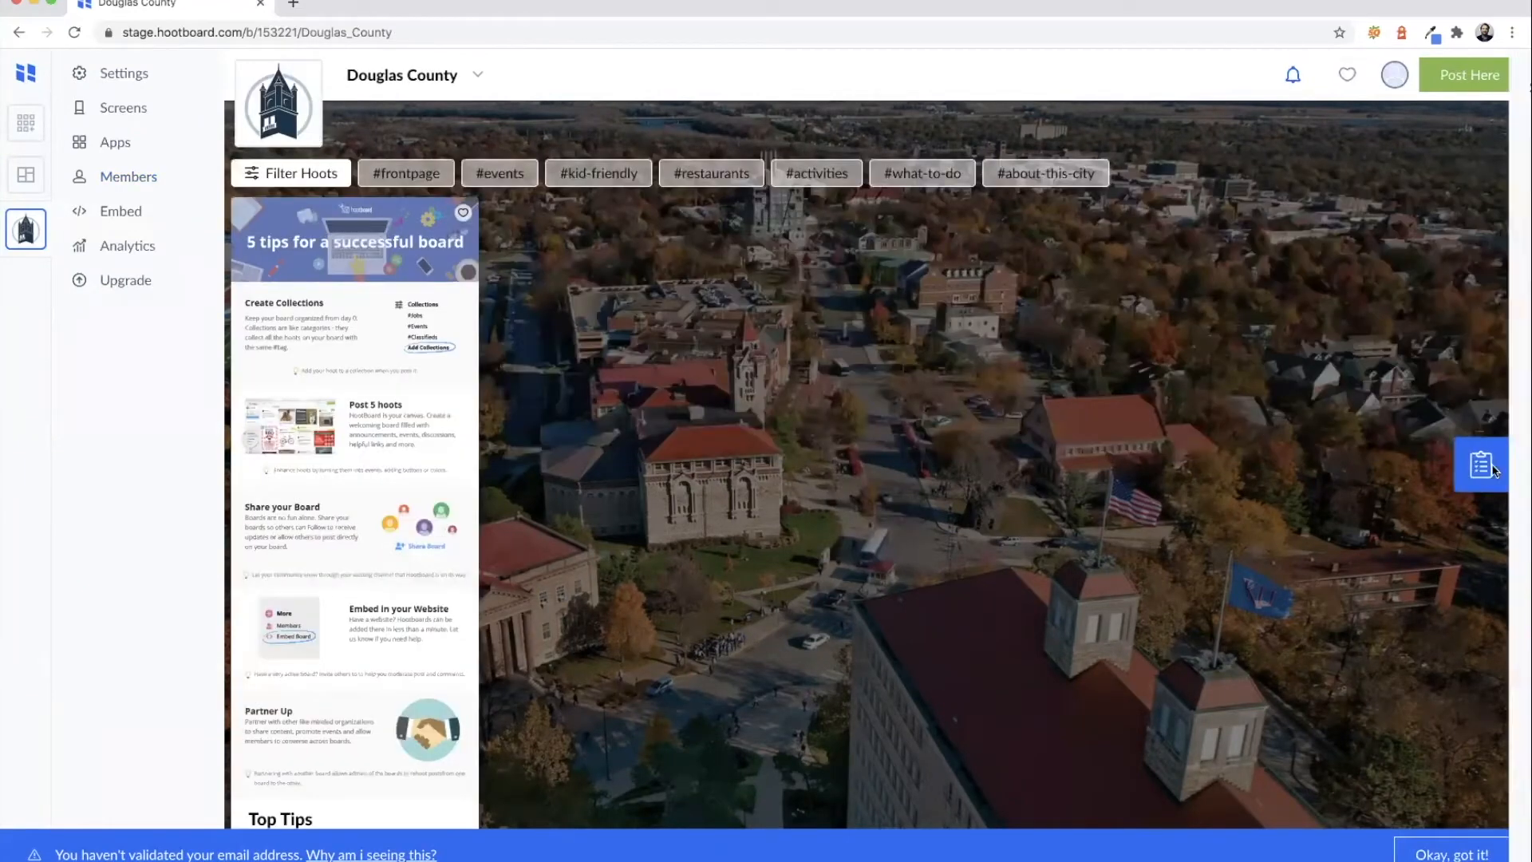
- Open Customize Collections from the Start Guide and list all seven hashtag collections
{"action": "left_click", "coordinate": [1214, 159]}
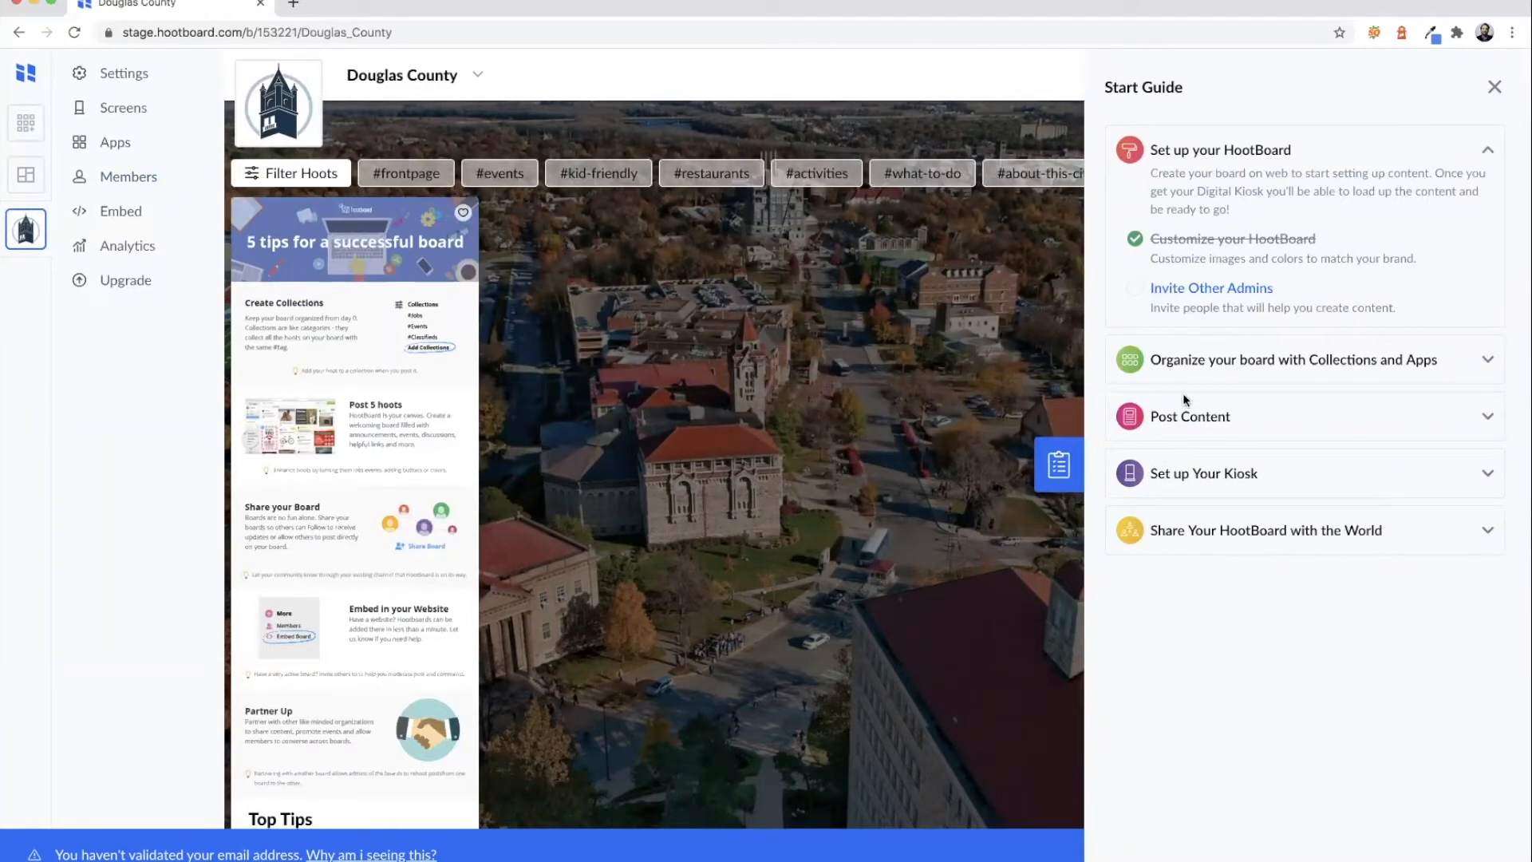
{"action": "left_click", "coordinate": [1197, 368]}
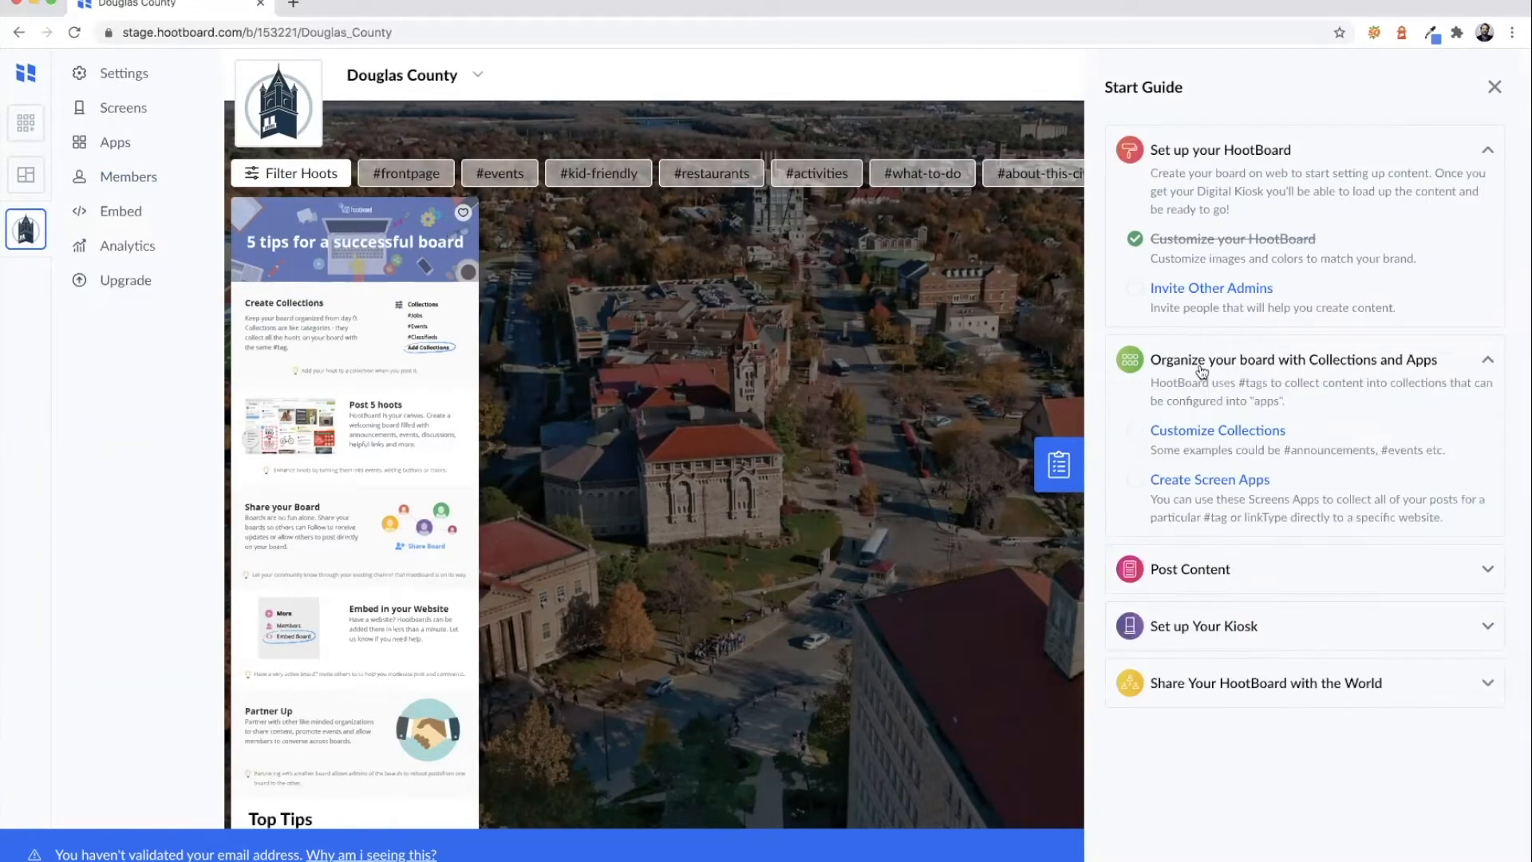
{"action": "left_click", "coordinate": [1198, 431]}
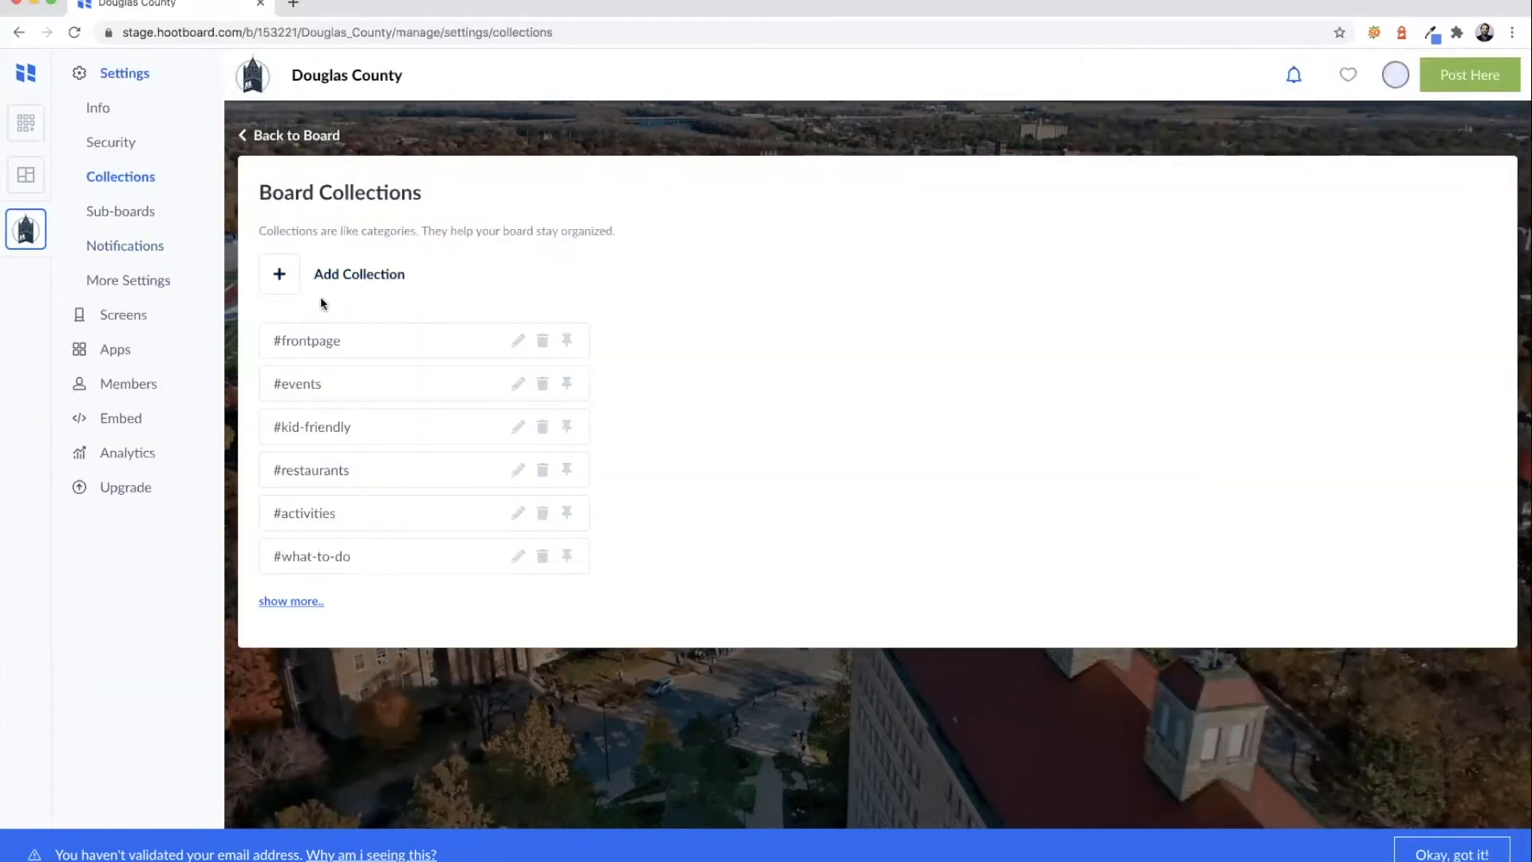
{"action": "left_click", "coordinate": [308, 601]}
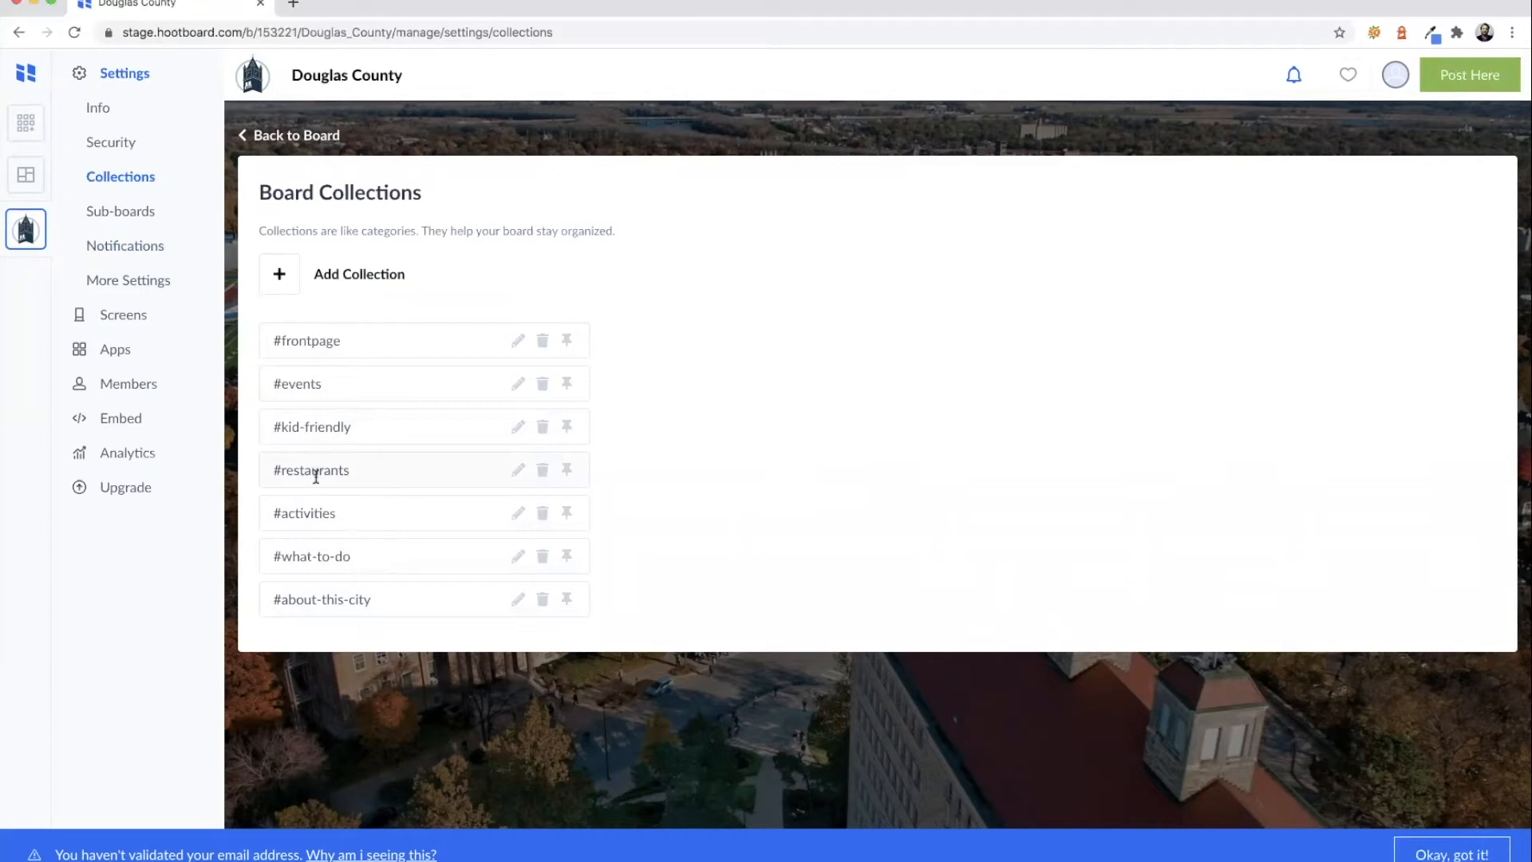
- Add a collection named 'food-specials' to the board
{"action": "left_click", "coordinate": [279, 276]}
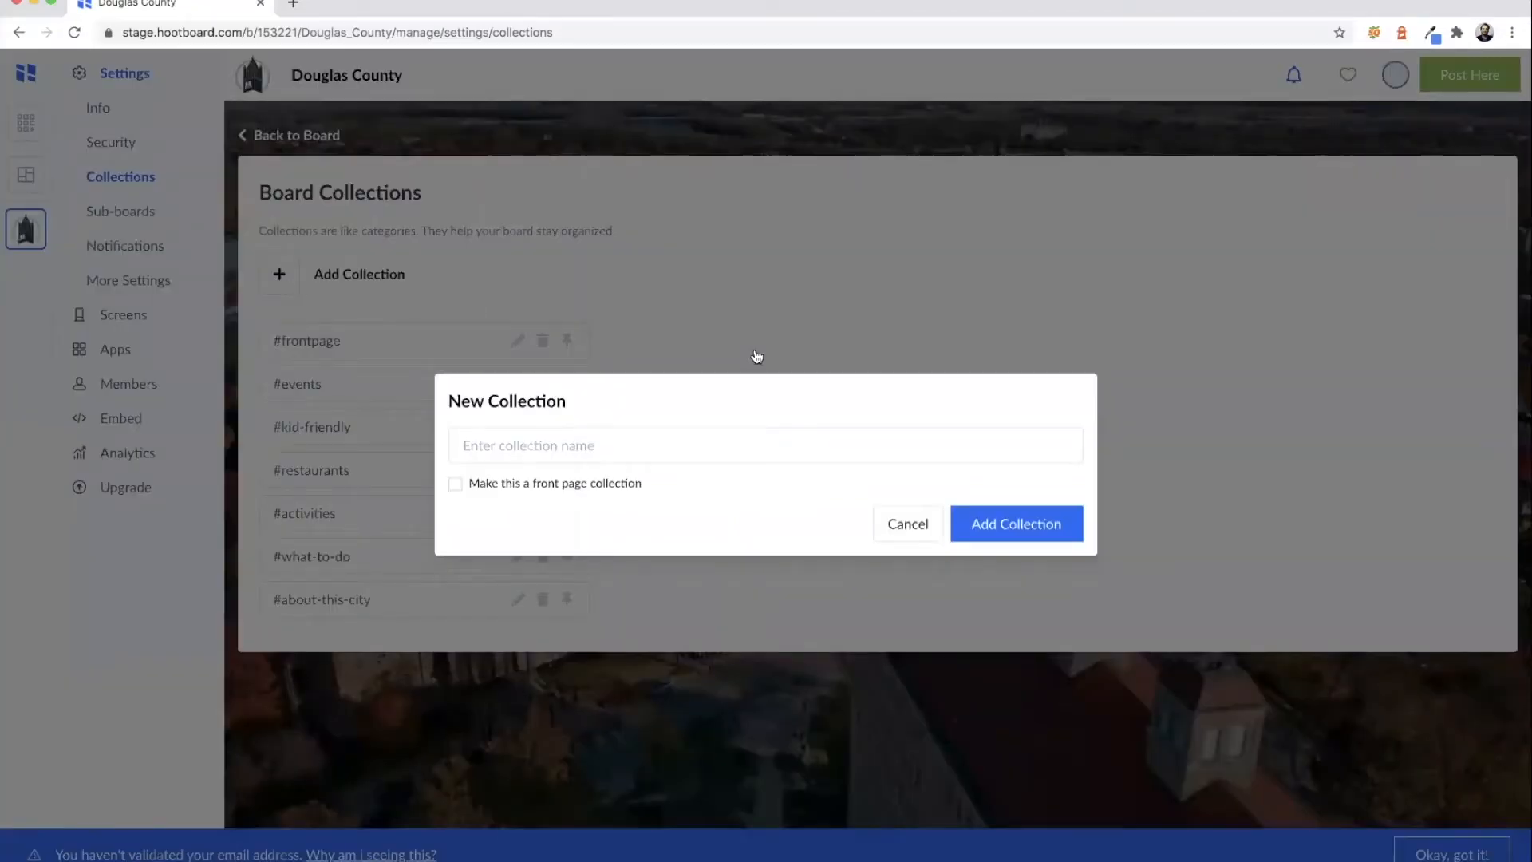
{"action": "type", "text": "fo"}
{"action": "key", "text": "BackSpace"}
{"action": "key", "text": "BackSpace"}
{"action": "type", "text": "food an"}
{"action": "key", "text": "BackSpace"}
{"action": "key", "text": "BackSpace"}
{"action": "key", "text": "BackSpace"}
{"action": "key", "text": "BackSpace"}
{"action": "type", "text": "d-specials"}
{"action": "left_click", "coordinate": [1002, 524]}
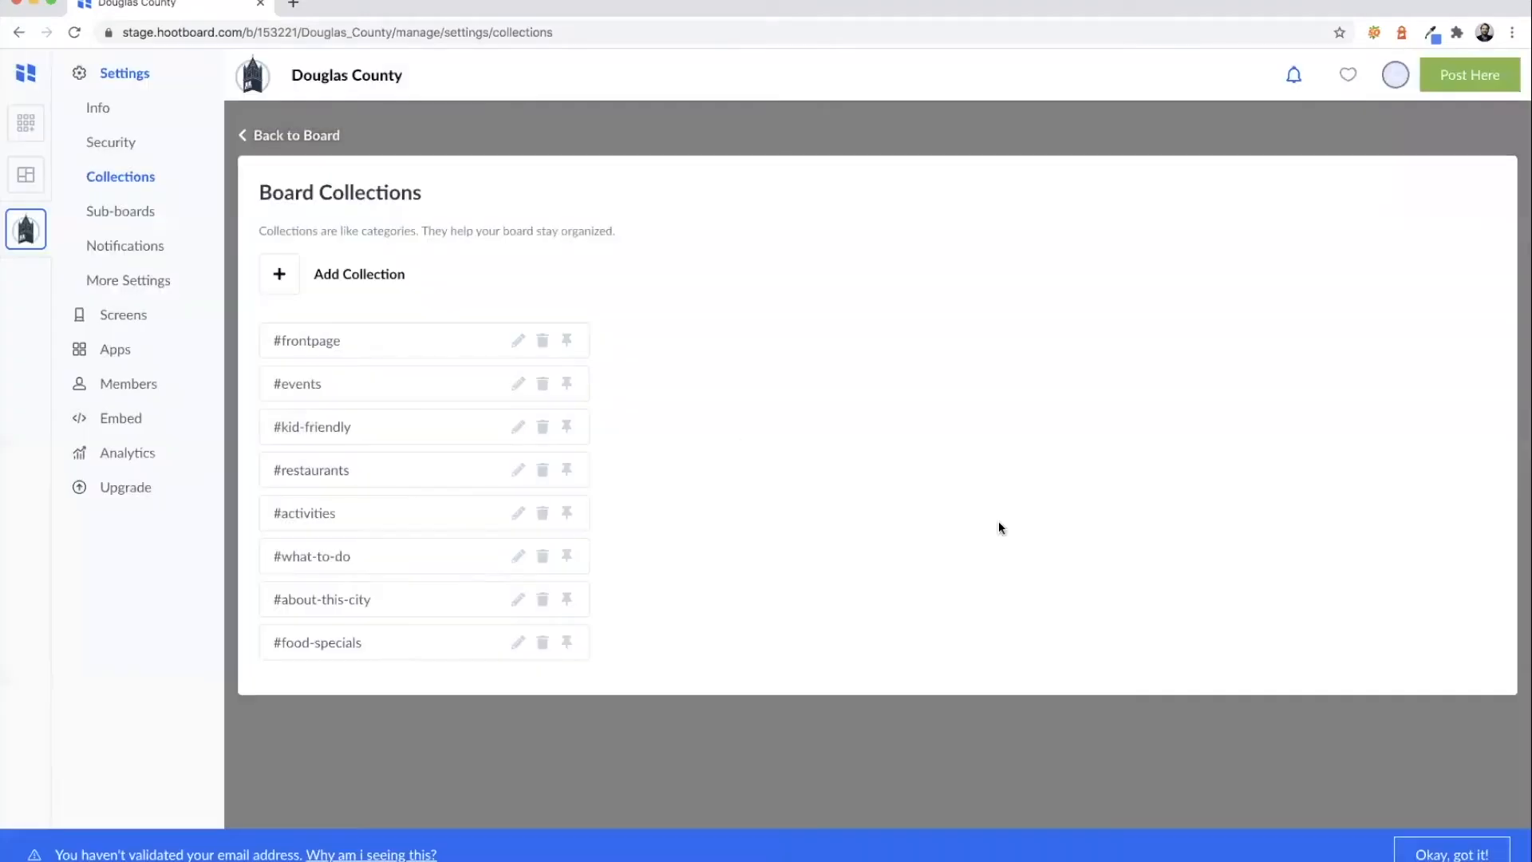
- Add 'drink-specials' and 'history' collections
{"action": "left_click", "coordinate": [292, 283]}
{"action": "type", "text": "drink-specials"}
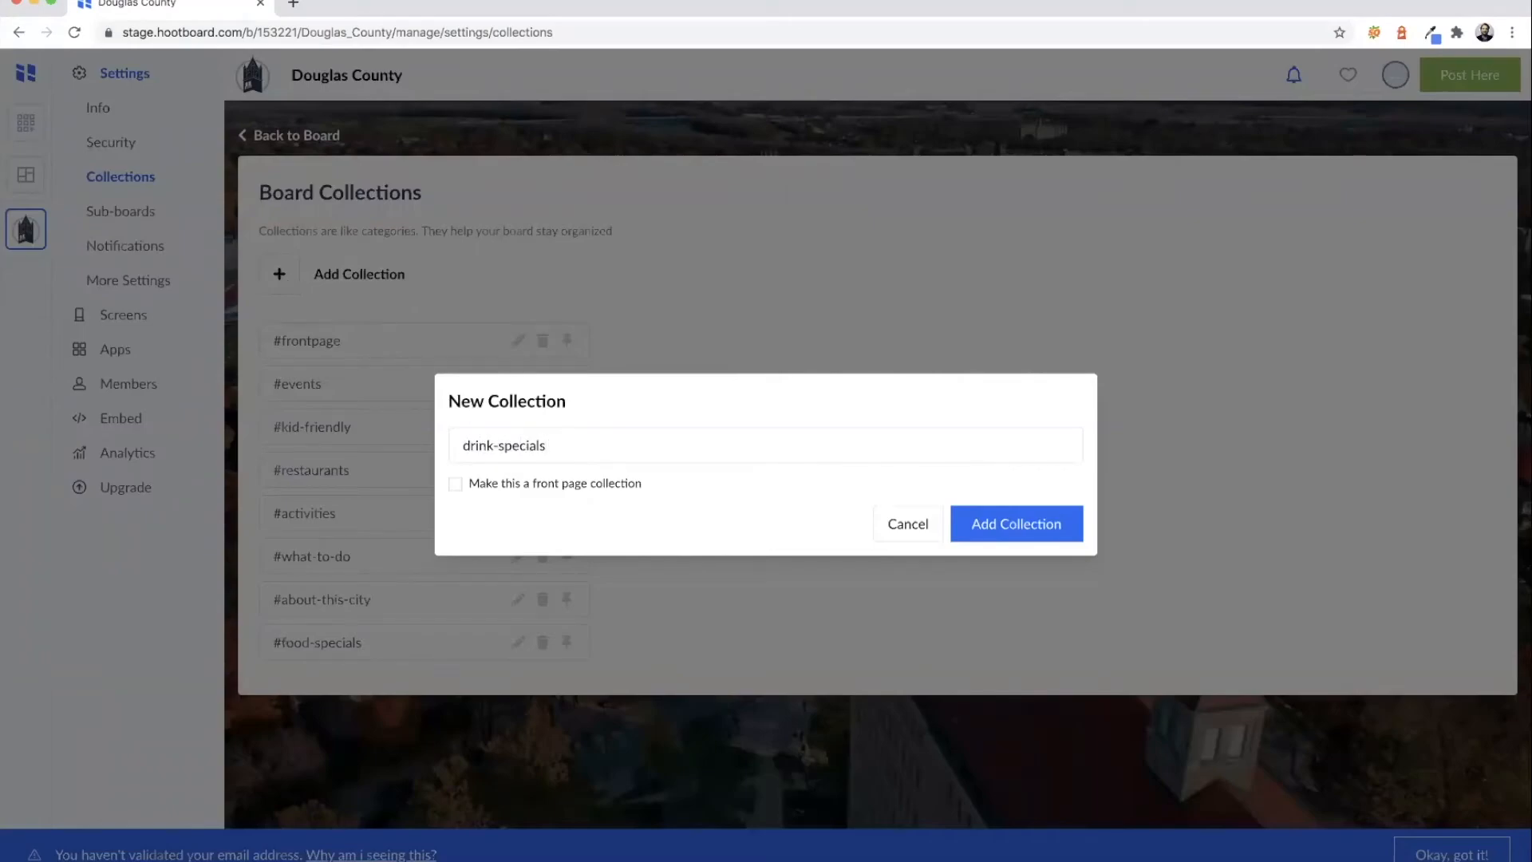
{"action": "left_click", "coordinate": [999, 524]}
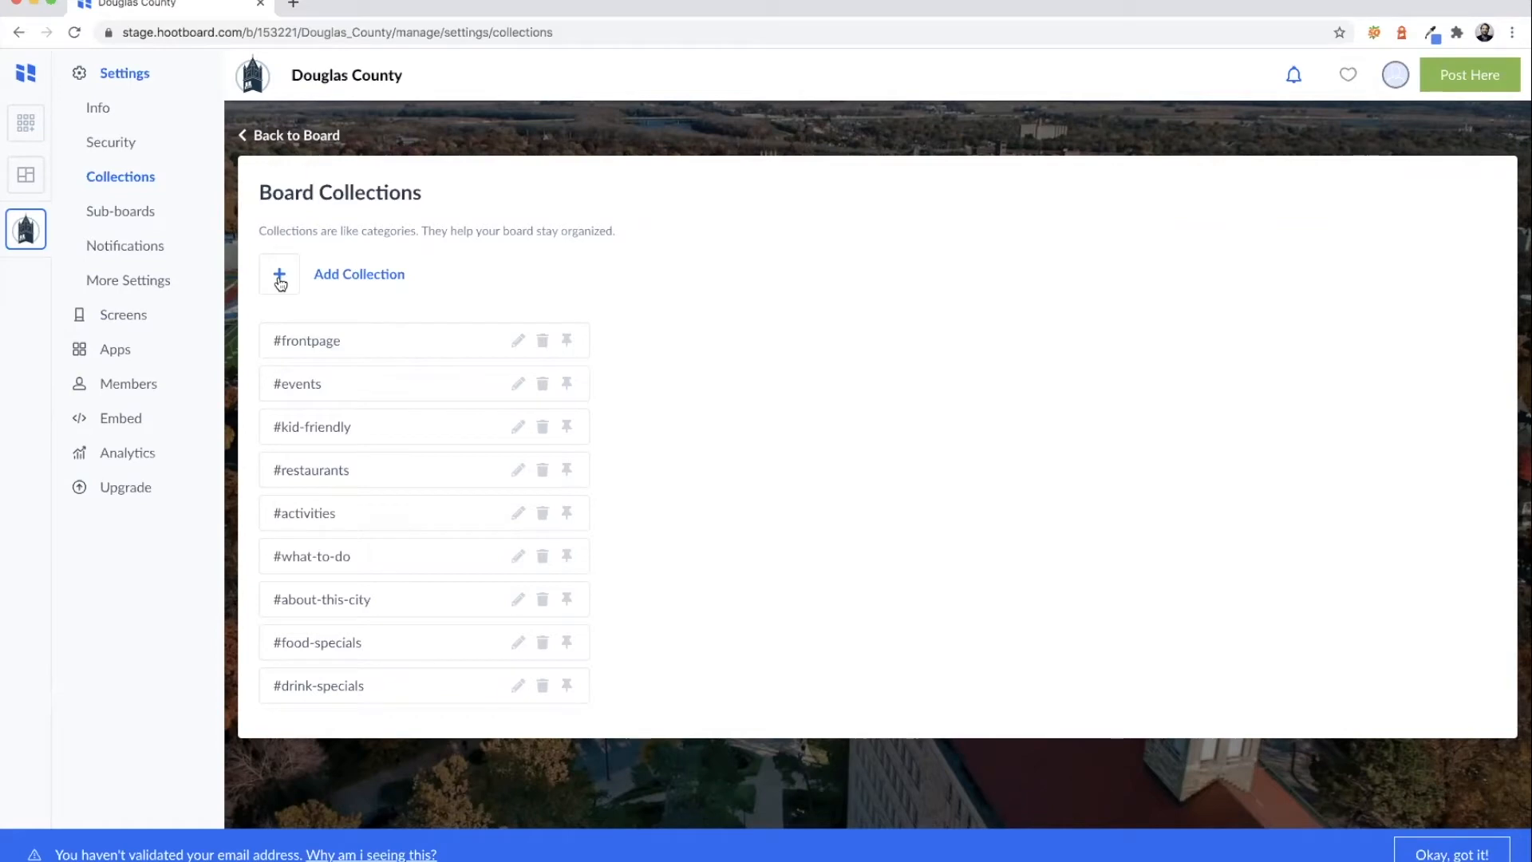
{"action": "left_click", "coordinate": [280, 279]}
{"action": "type", "text": "history"}
{"action": "left_click", "coordinate": [1019, 524]}
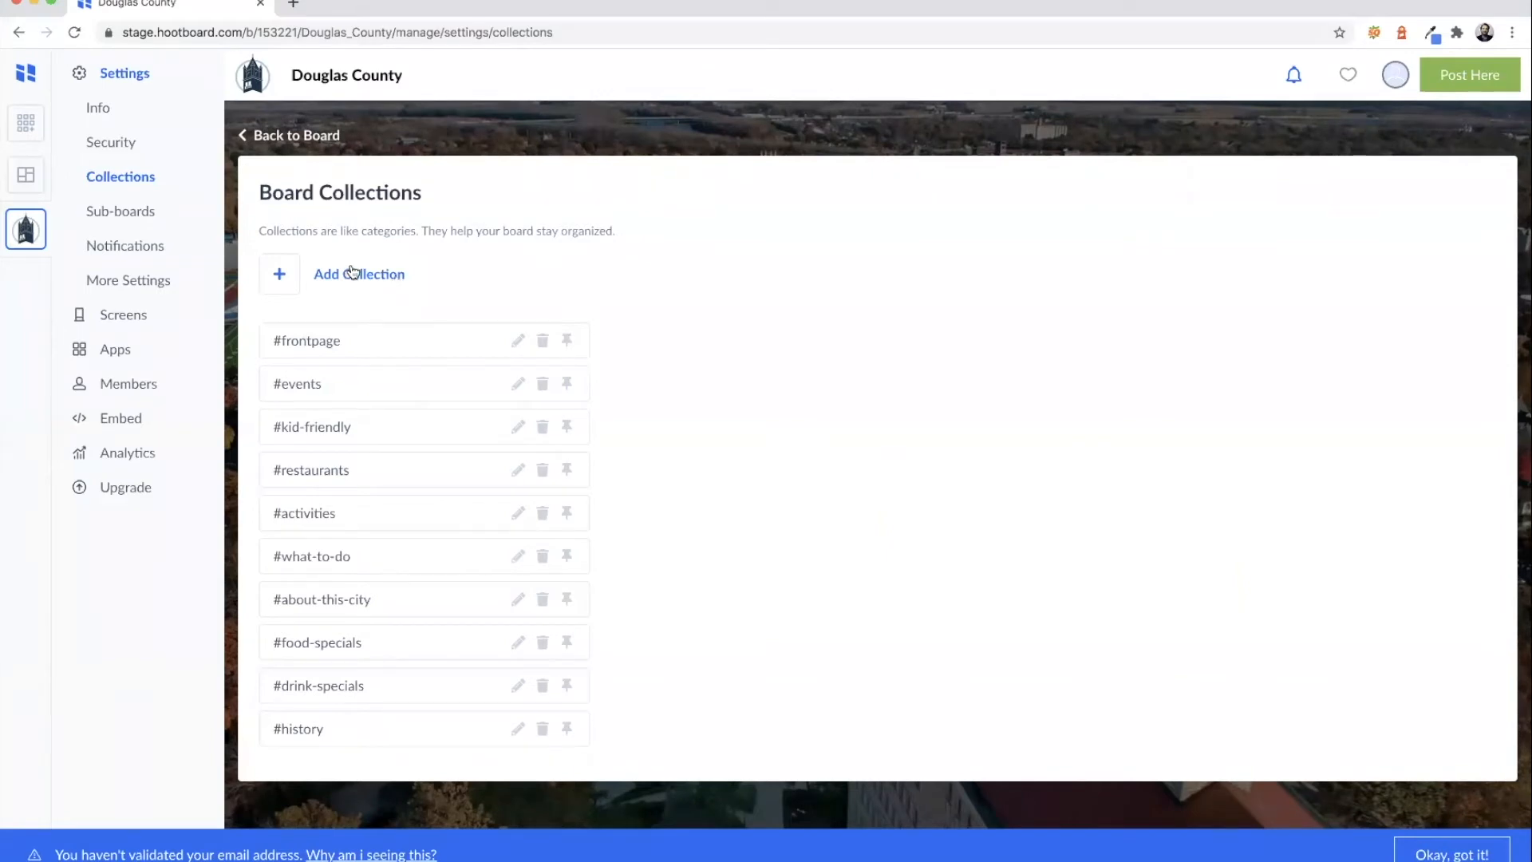
- Add 'hunting' and 'discounts' collections
{"action": "left_click", "coordinate": [277, 275]}
{"action": "type", "text": "hunting"}
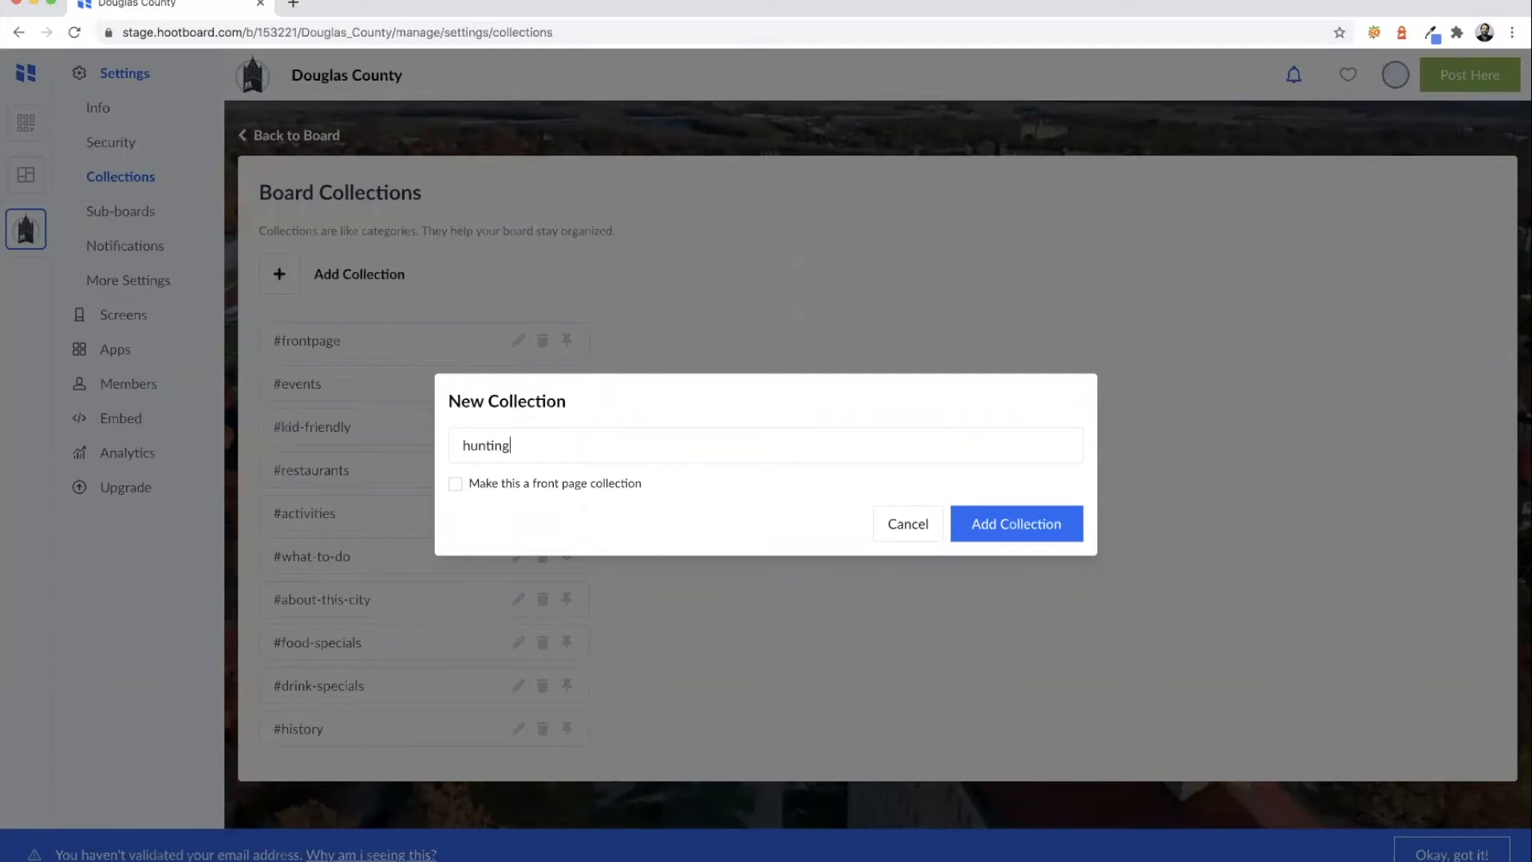
{"action": "left_click", "coordinate": [990, 523]}
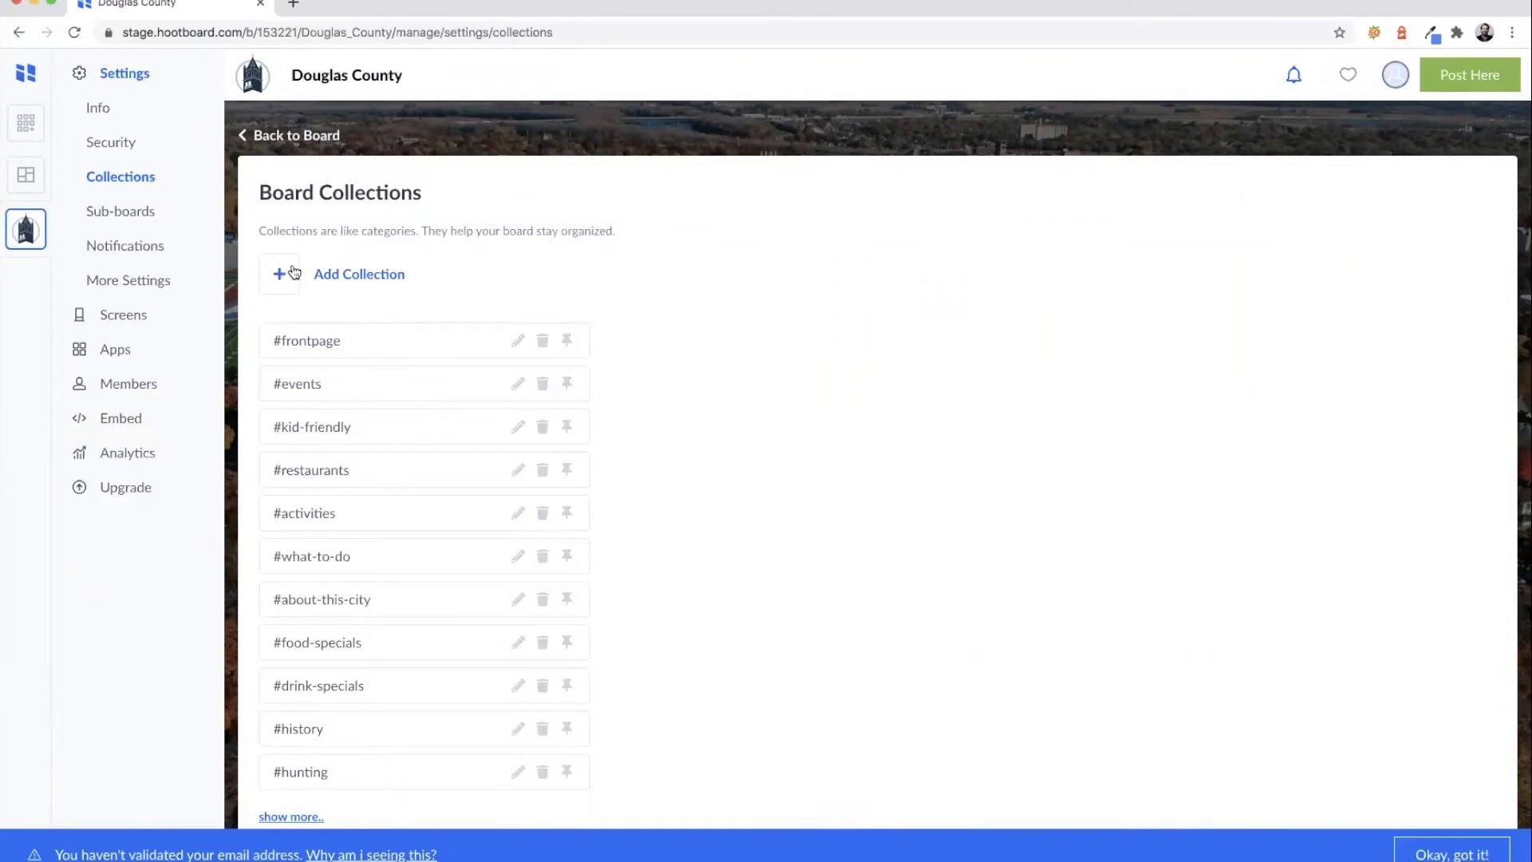
{"action": "left_click", "coordinate": [292, 275]}
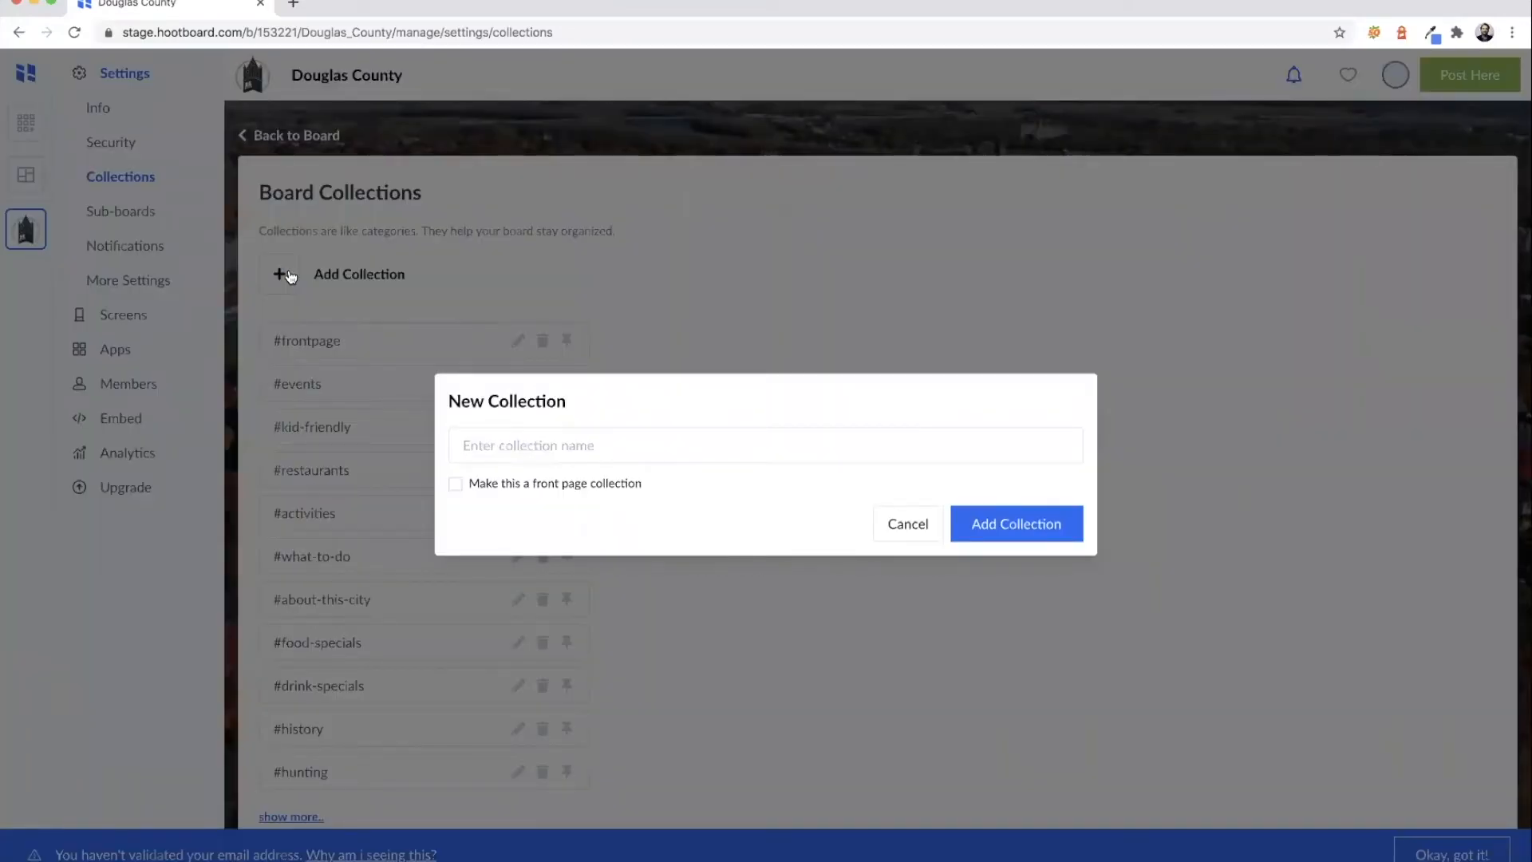
{"action": "type", "text": "discounts"}
{"action": "left_click", "coordinate": [1004, 525]}
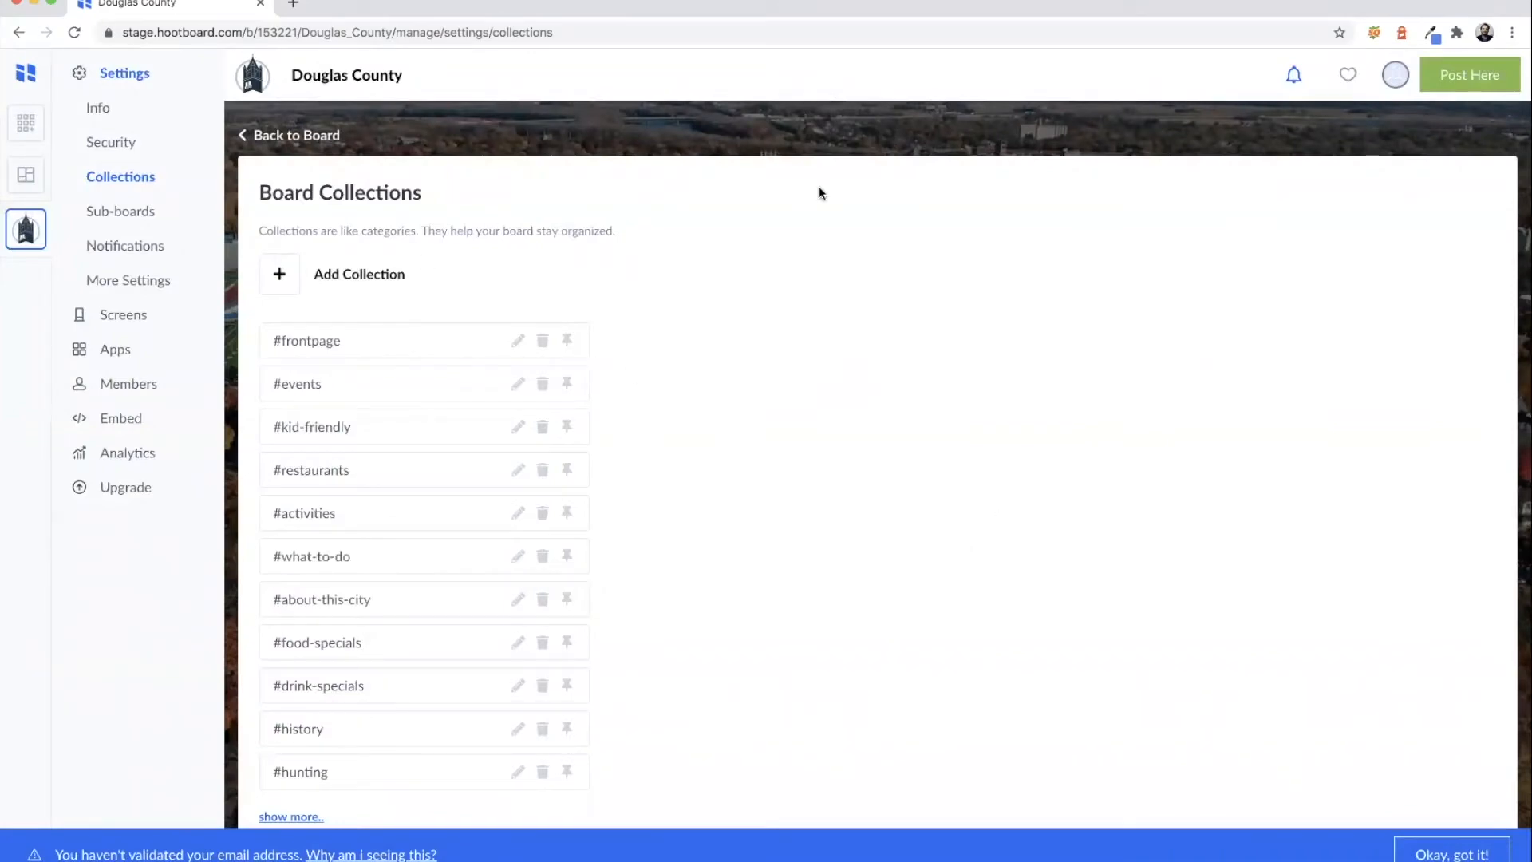
- Go back to the board and reach Create Screen Apps through the start guide
{"action": "left_click", "coordinate": [286, 141]}
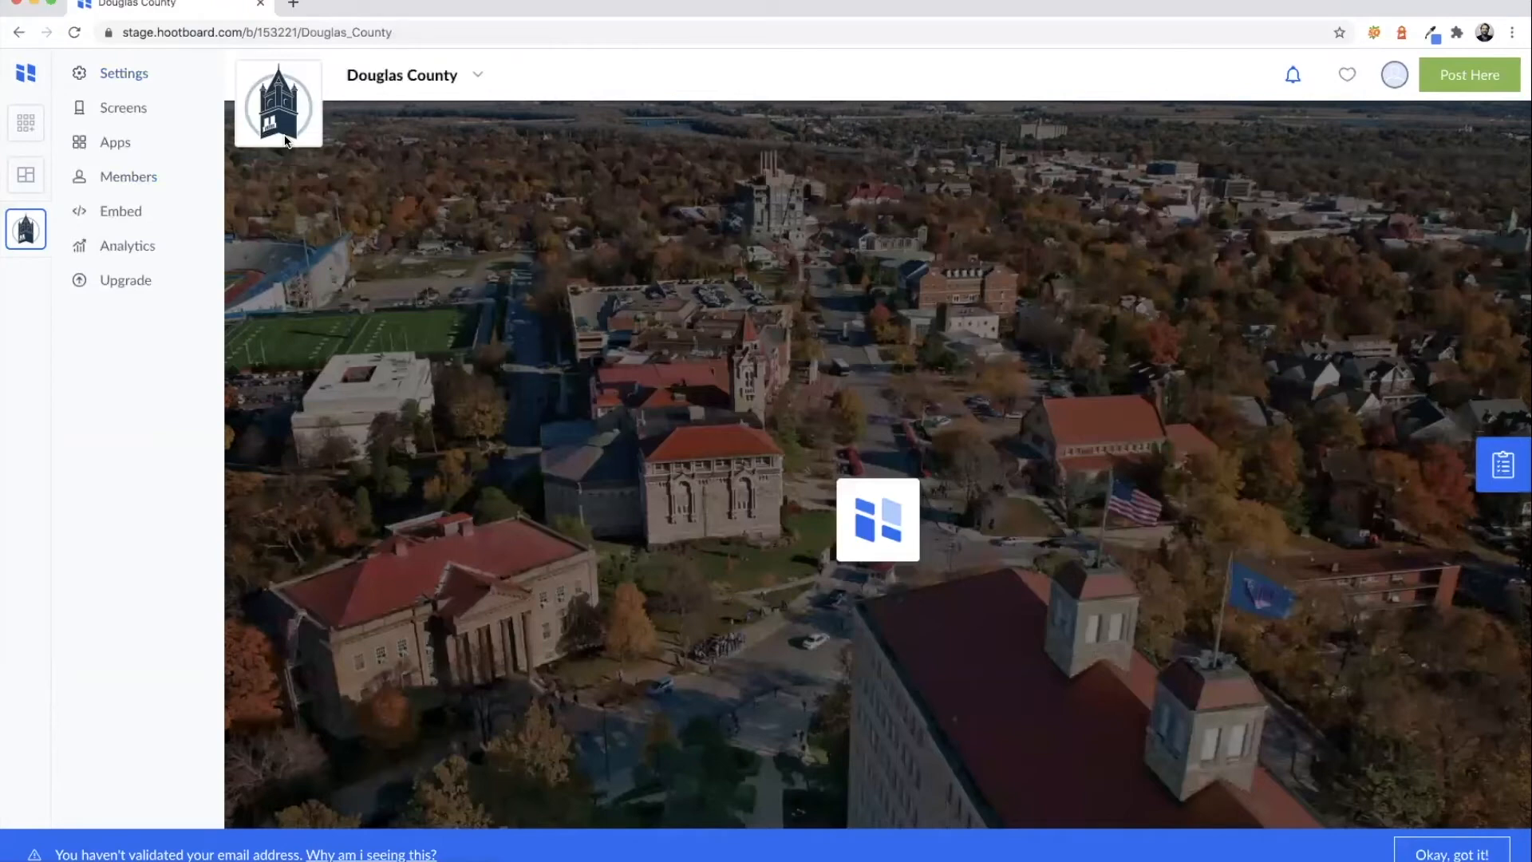
{"action": "left_click", "coordinate": [1481, 453]}
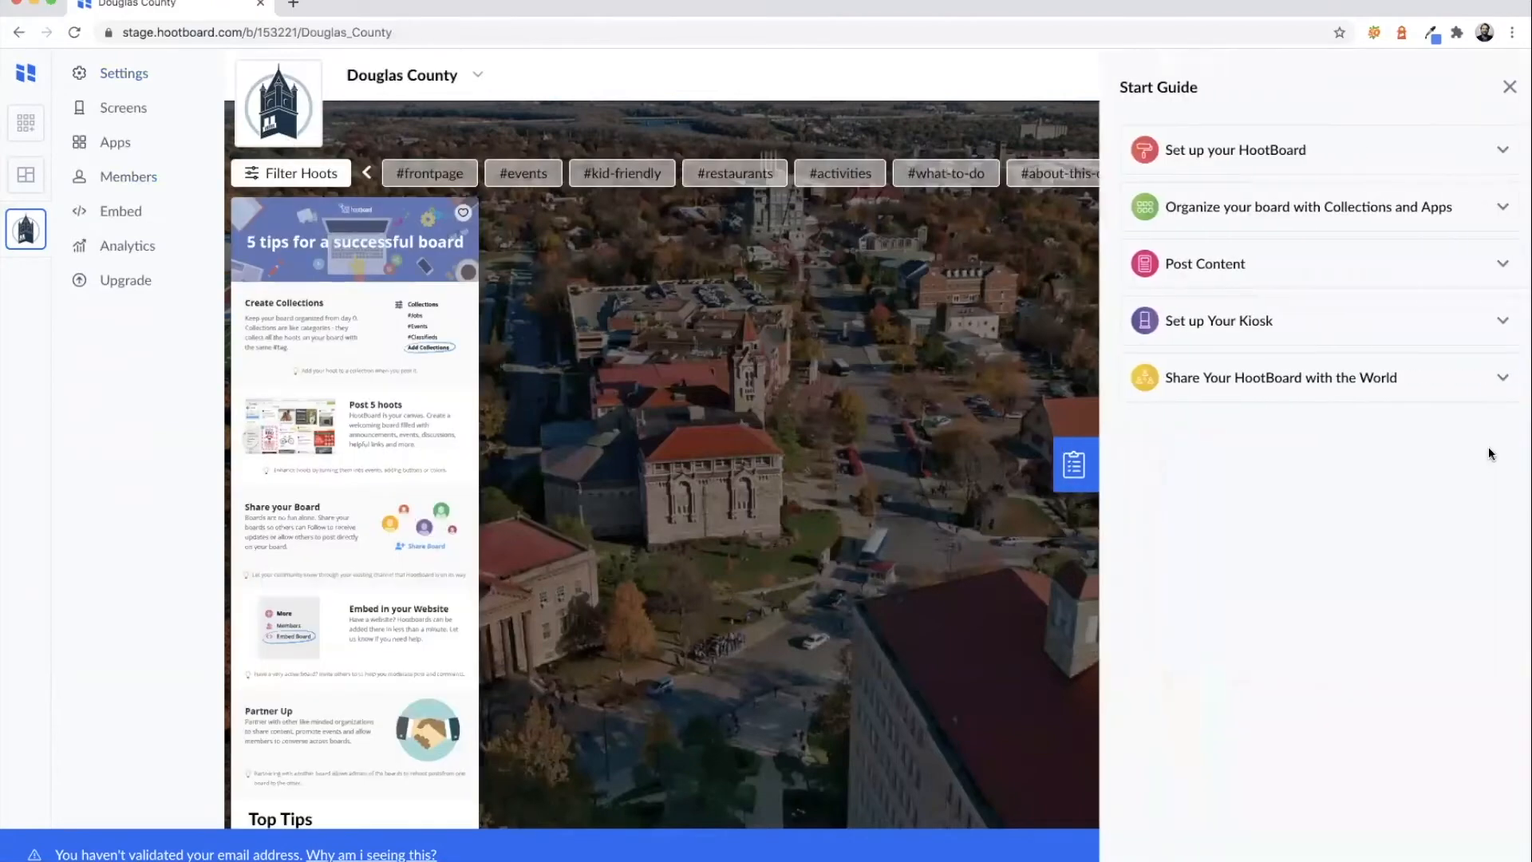
{"action": "left_click", "coordinate": [1205, 207]}
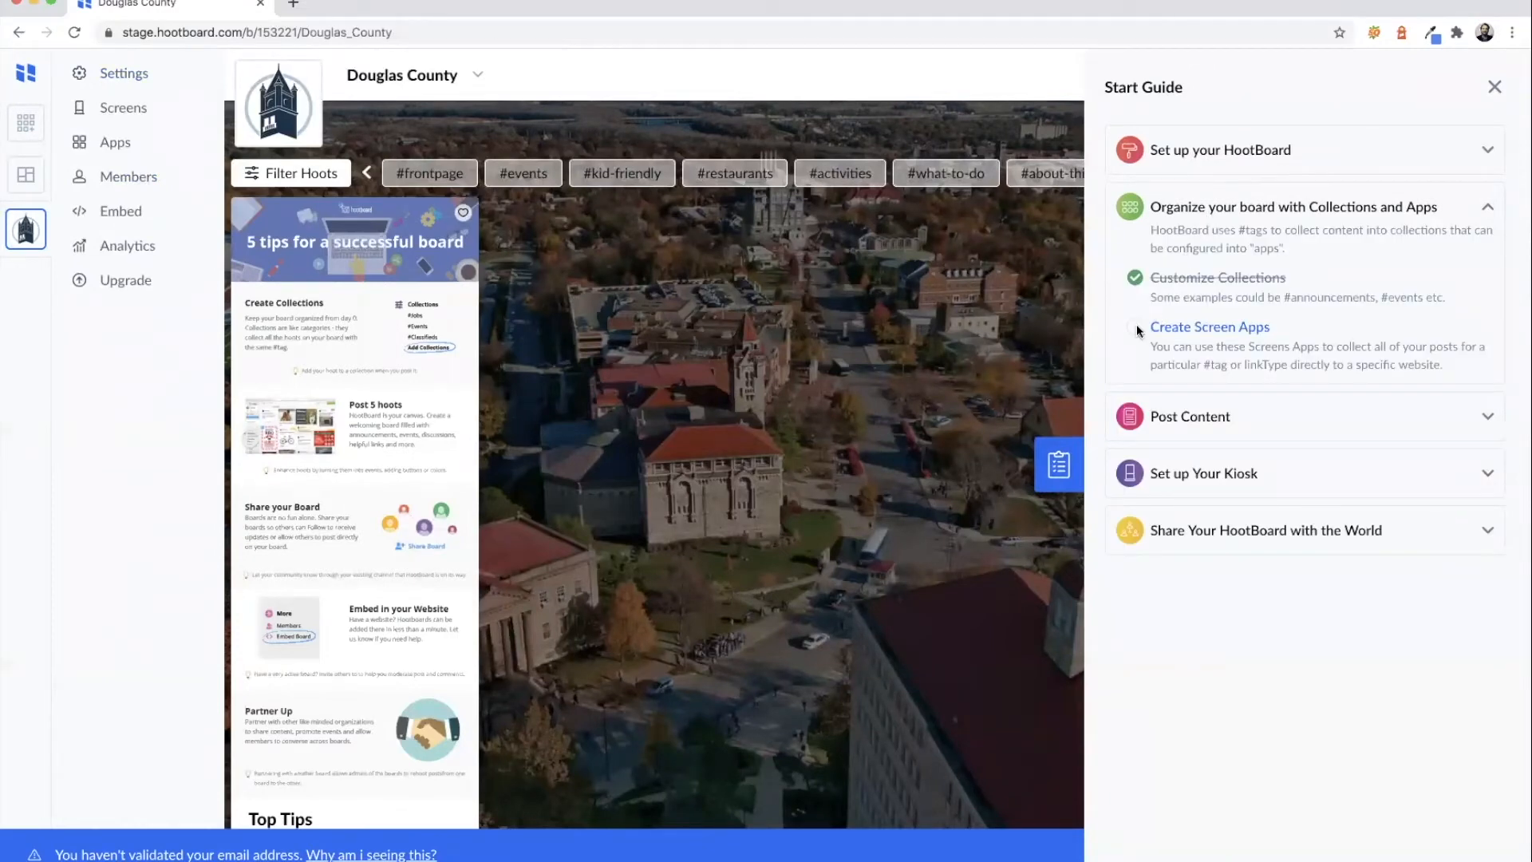
{"action": "left_click", "coordinate": [1181, 327]}
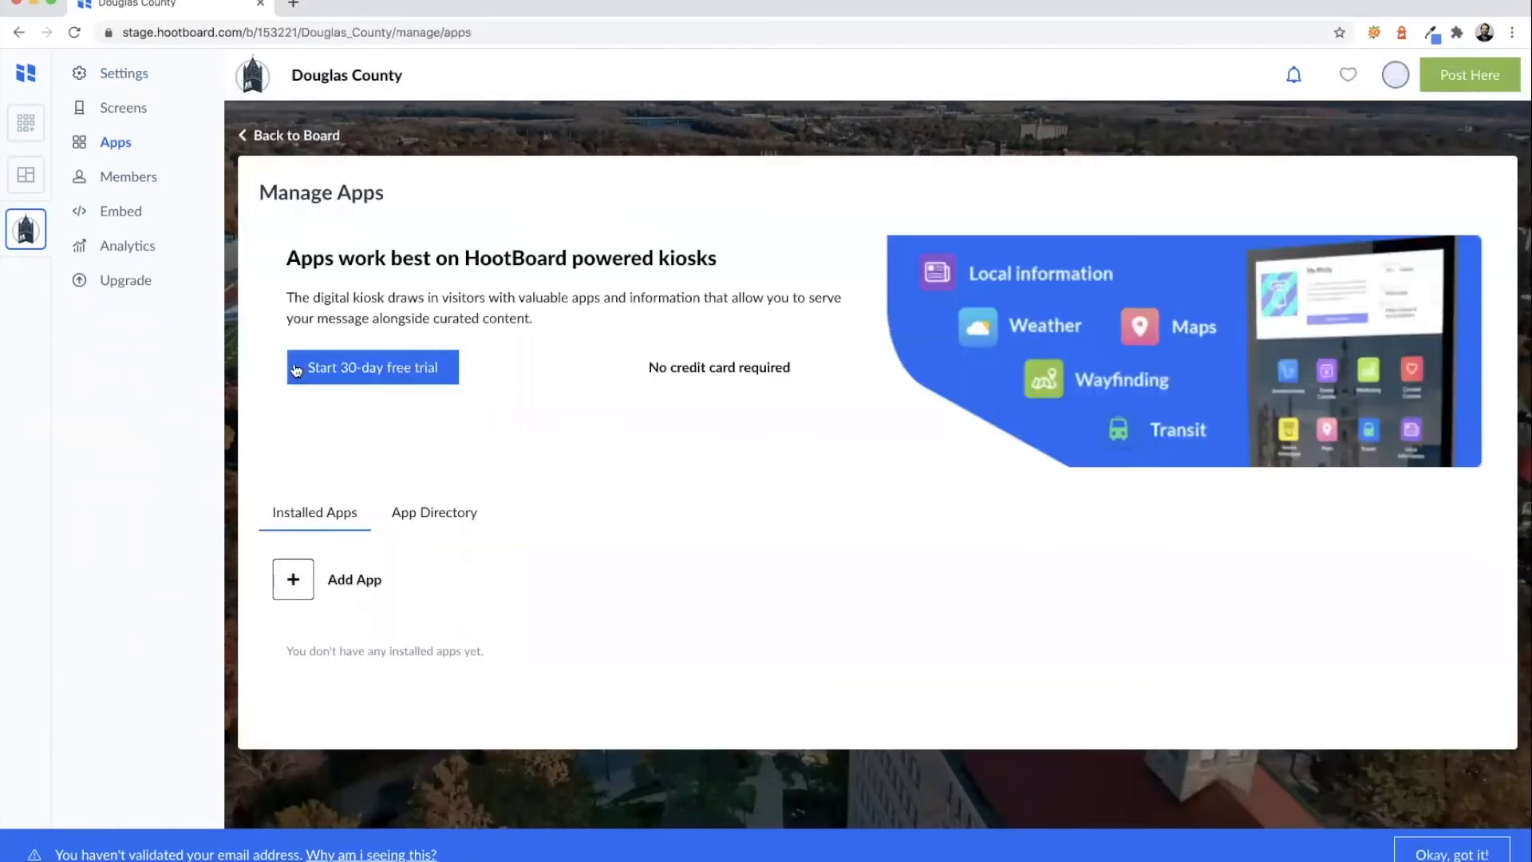
- Set up a new Collection App named 'Food Specials' with the yellow plate icon
{"action": "left_click", "coordinate": [293, 582]}
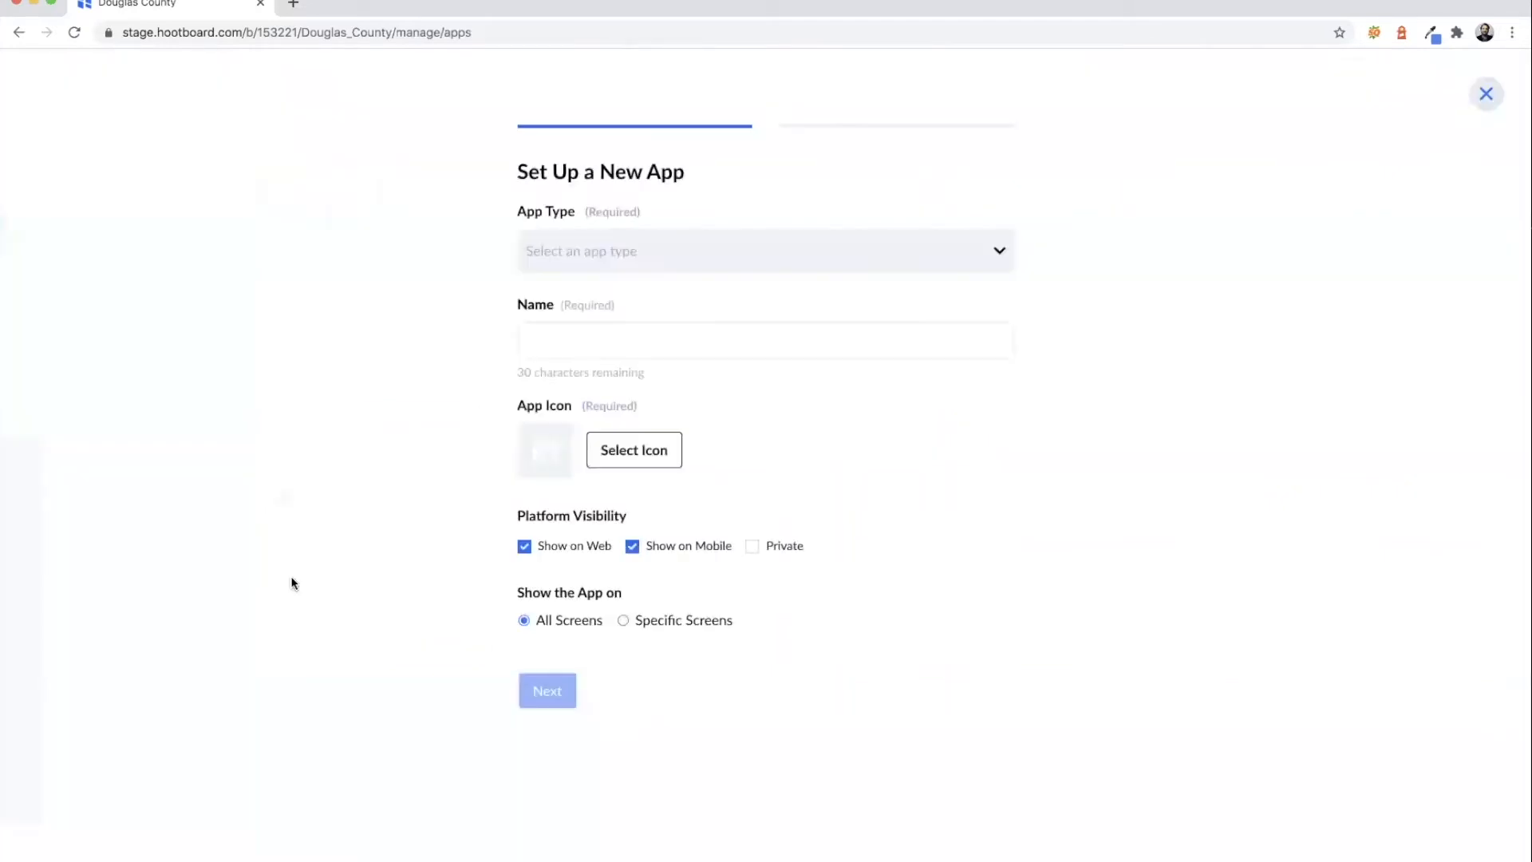
{"action": "left_click", "coordinate": [595, 270]}
{"action": "left_click", "coordinate": [592, 335]}
{"action": "left_click", "coordinate": [592, 338]}
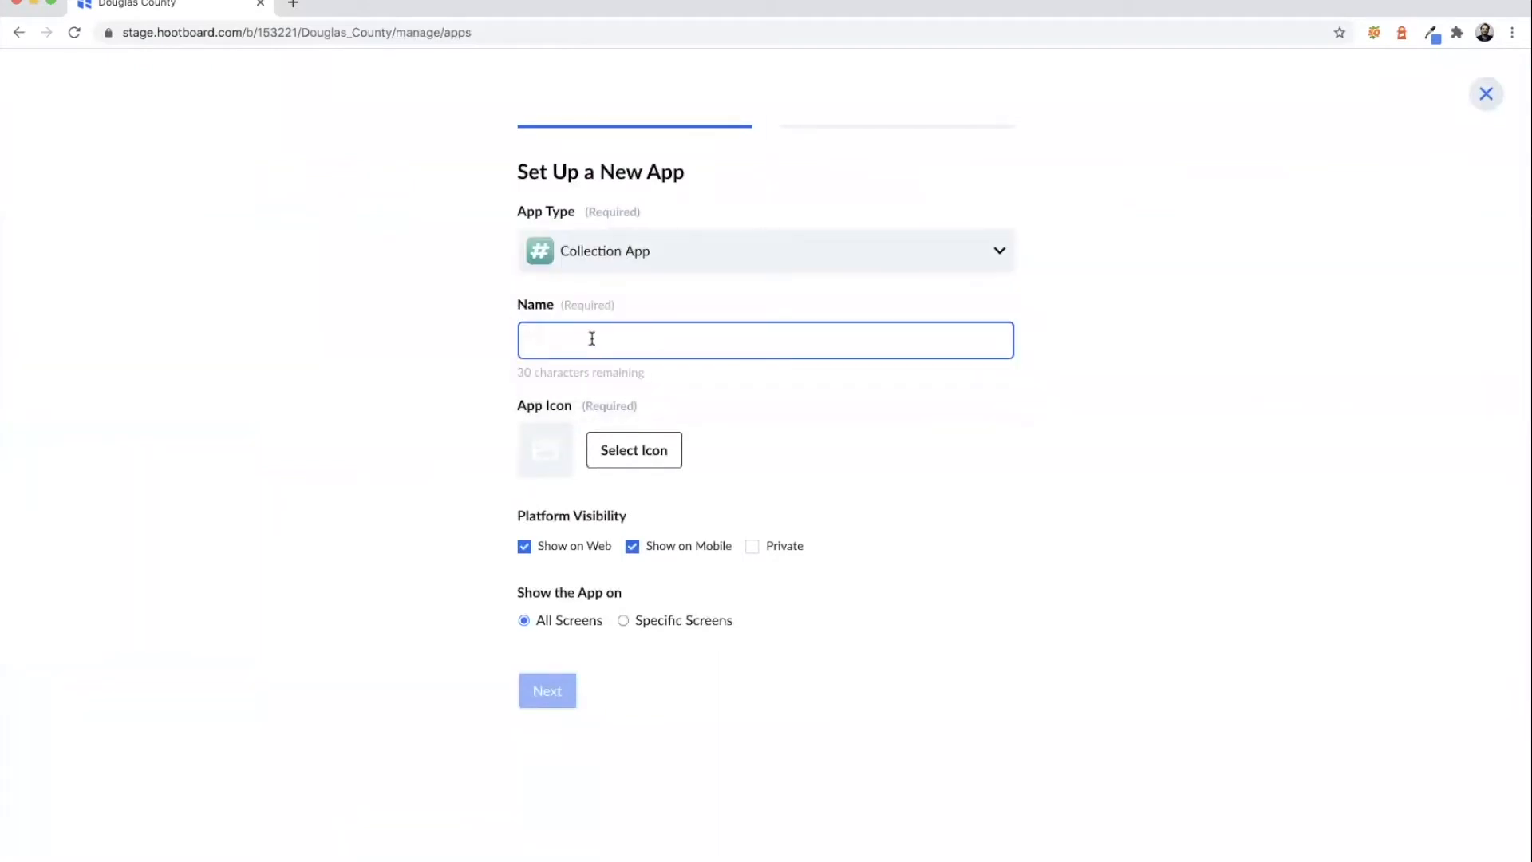
{"action": "type", "text": "food special"}
{"action": "key", "text": "BackSpace"}
{"action": "key", "text": "BackSpace"}
{"action": "key", "text": "BackSpace"}
{"action": "key", "text": "BackSpace"}
{"action": "key", "text": "BackSpace"}
{"action": "key", "text": "BackSpace"}
{"action": "key", "text": "BackSpace"}
{"action": "key", "text": "BackSpace"}
{"action": "key", "text": "BackSpace"}
{"action": "key", "text": "BackSpace"}
{"action": "key", "text": "BackSpace"}
{"action": "key", "text": "BackSpace"}
{"action": "type", "text": "Food Specials"}
{"action": "left_click", "coordinate": [633, 452]}
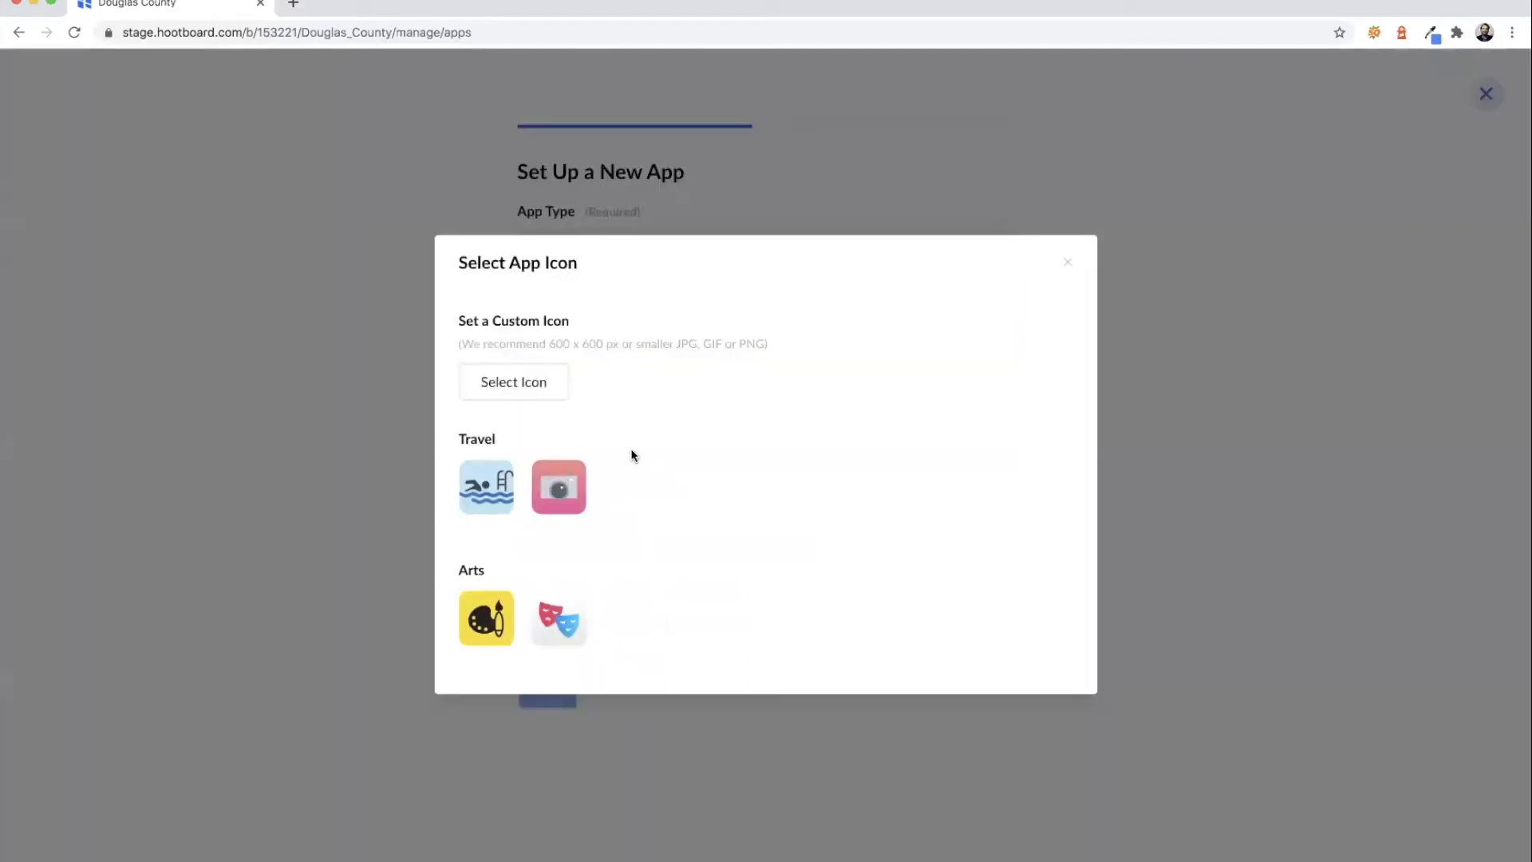
{"action": "scroll", "coordinate": [637, 457], "scroll_direction": "down", "scroll_amount": 8}
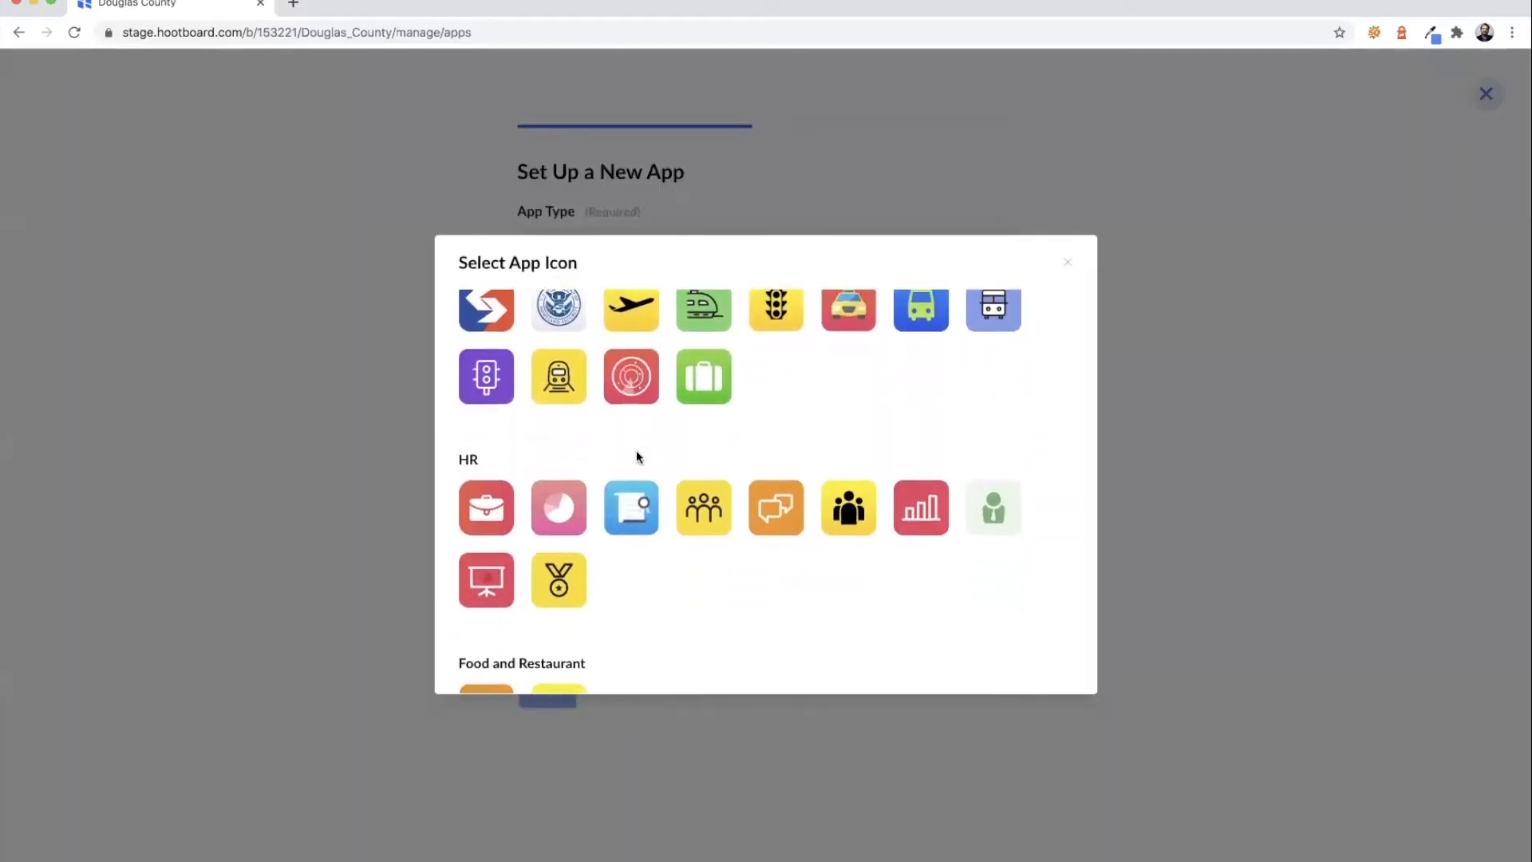
{"action": "scroll", "coordinate": [635, 450], "scroll_direction": "down", "scroll_amount": 1}
{"action": "left_click", "coordinate": [560, 479]}
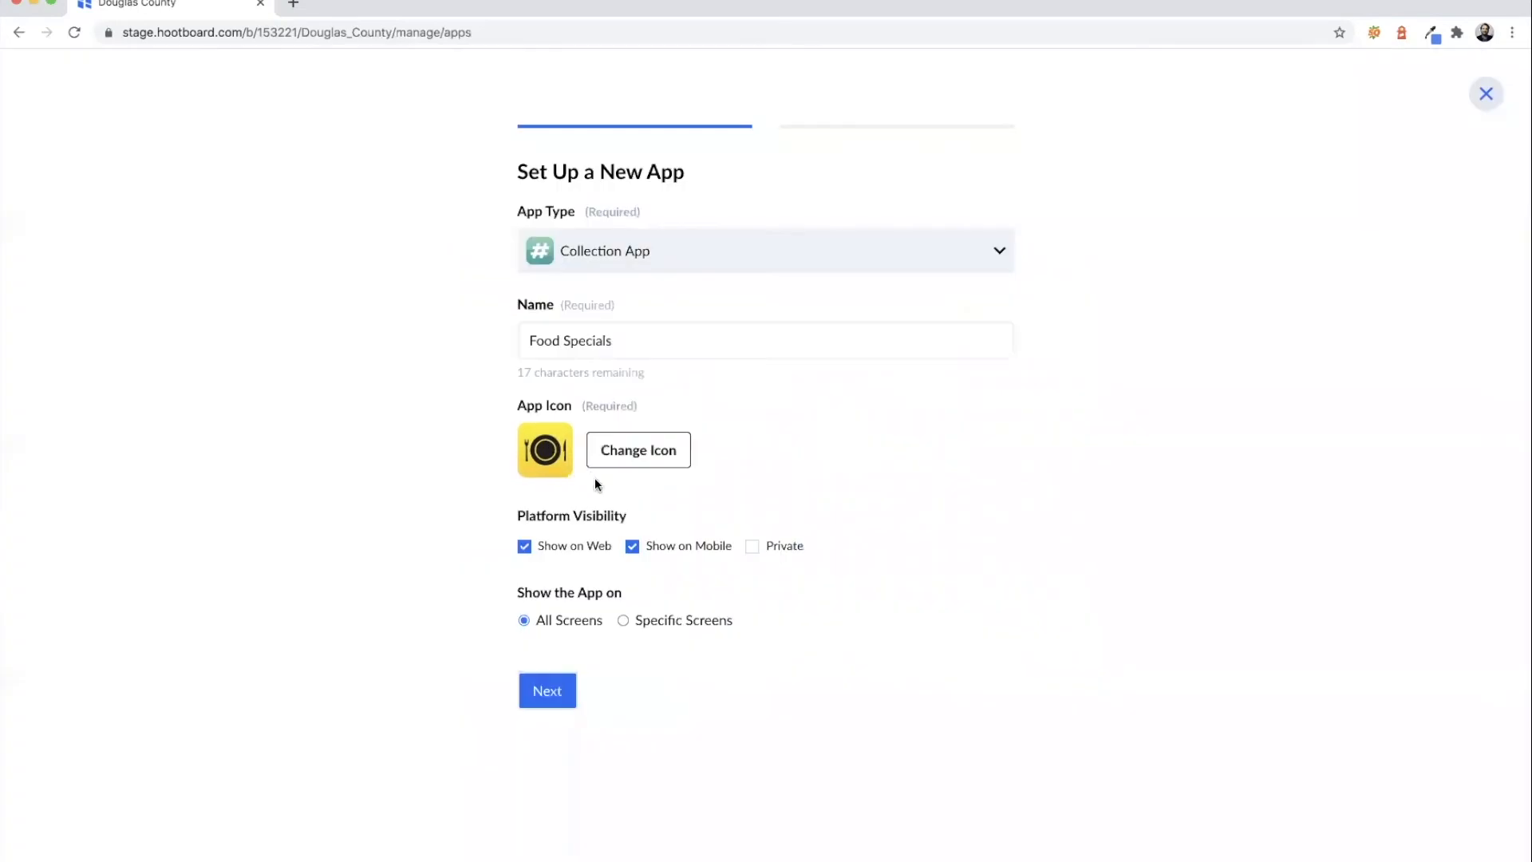
- Link the app to #food-specials, create it, and return to the board
{"action": "left_click", "coordinate": [559, 689]}
{"action": "left_click", "coordinate": [601, 242]}
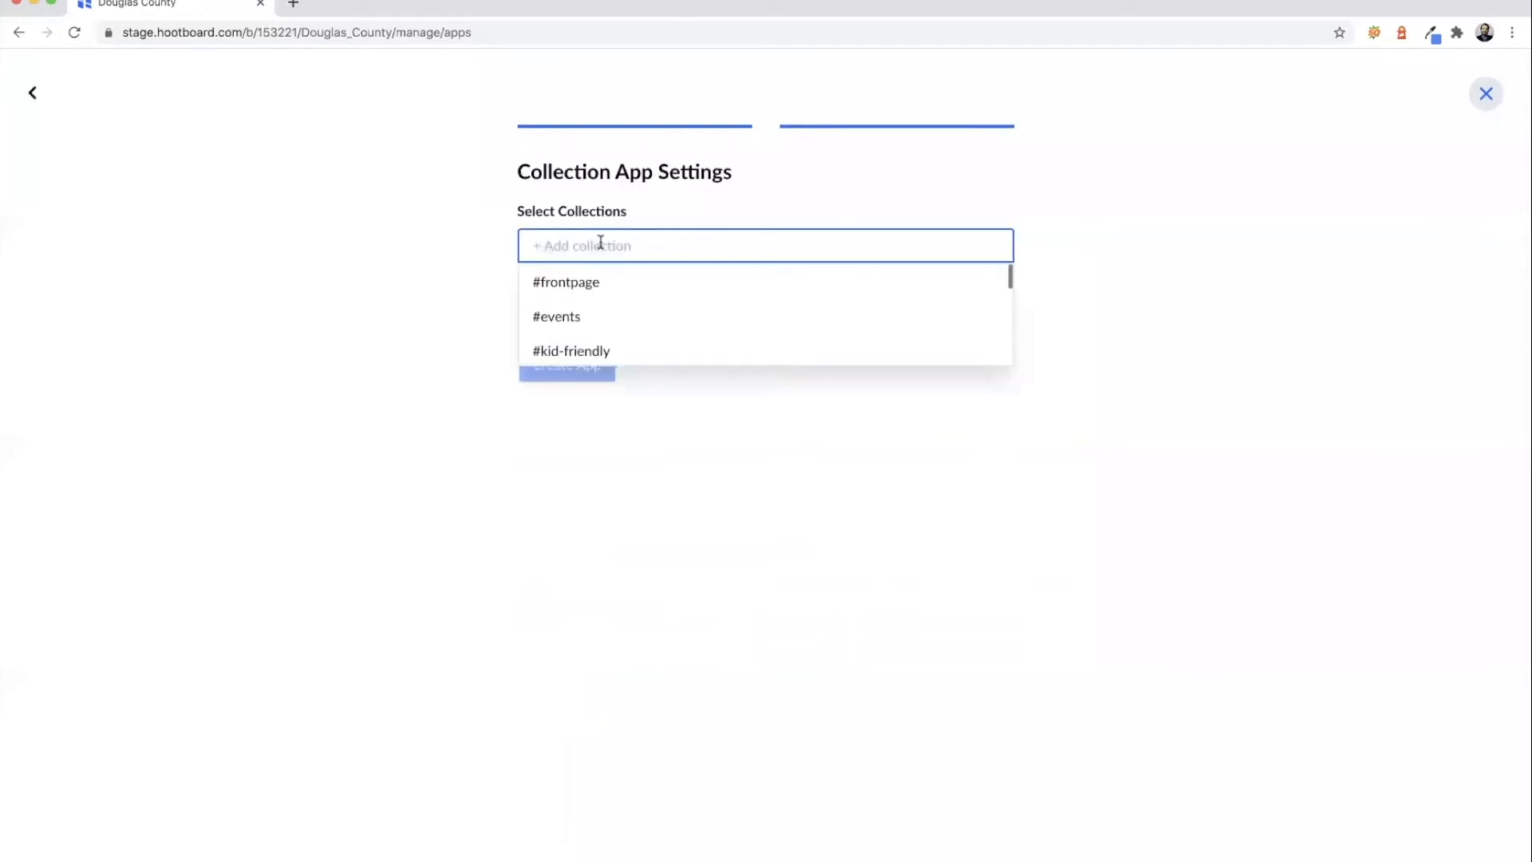
{"action": "type", "text": "foo"}
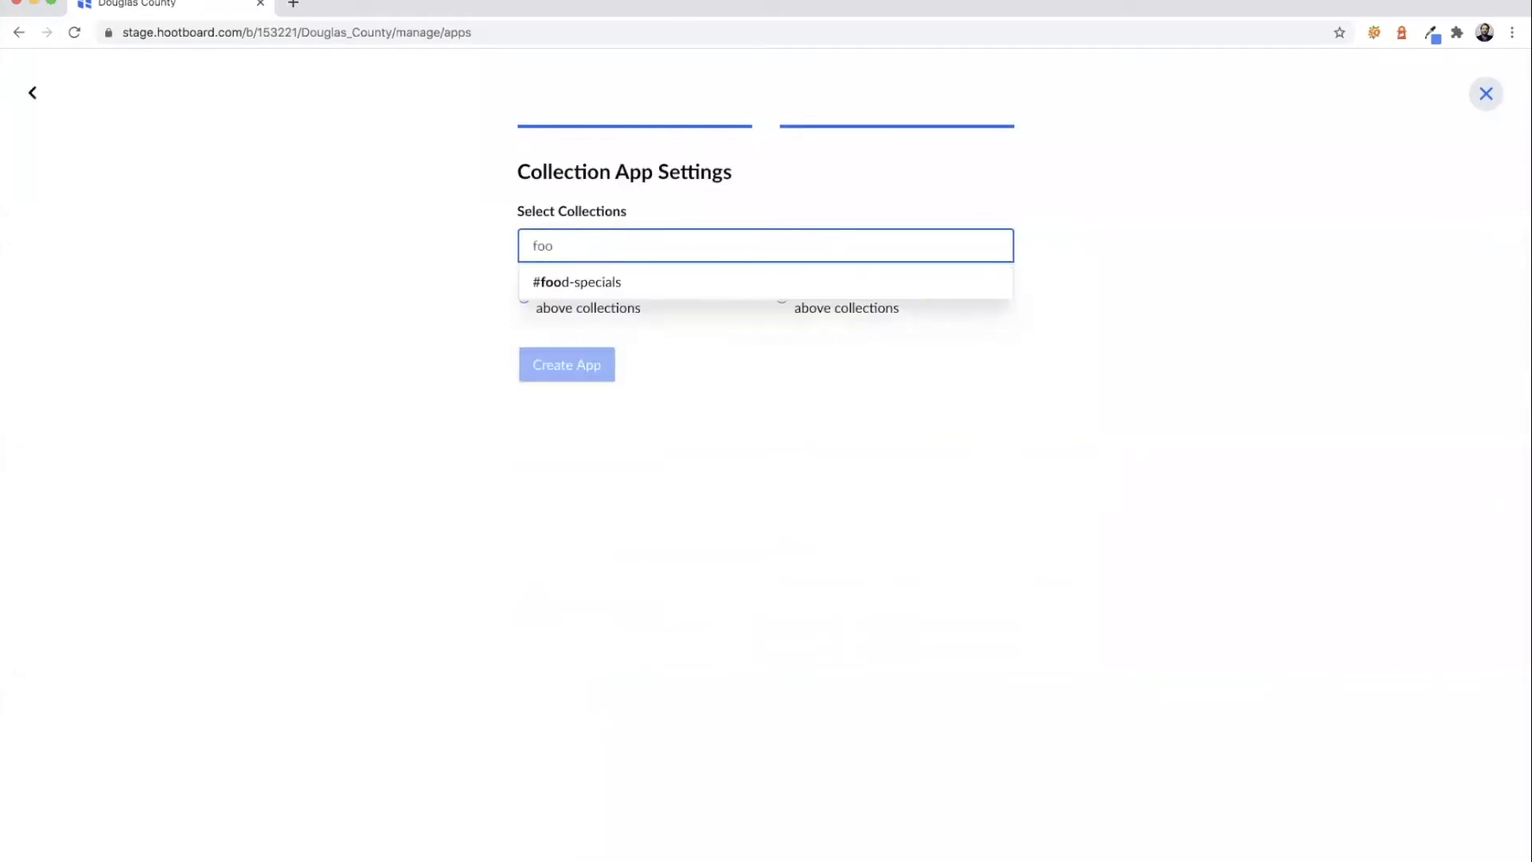
{"action": "left_click", "coordinate": [592, 283]}
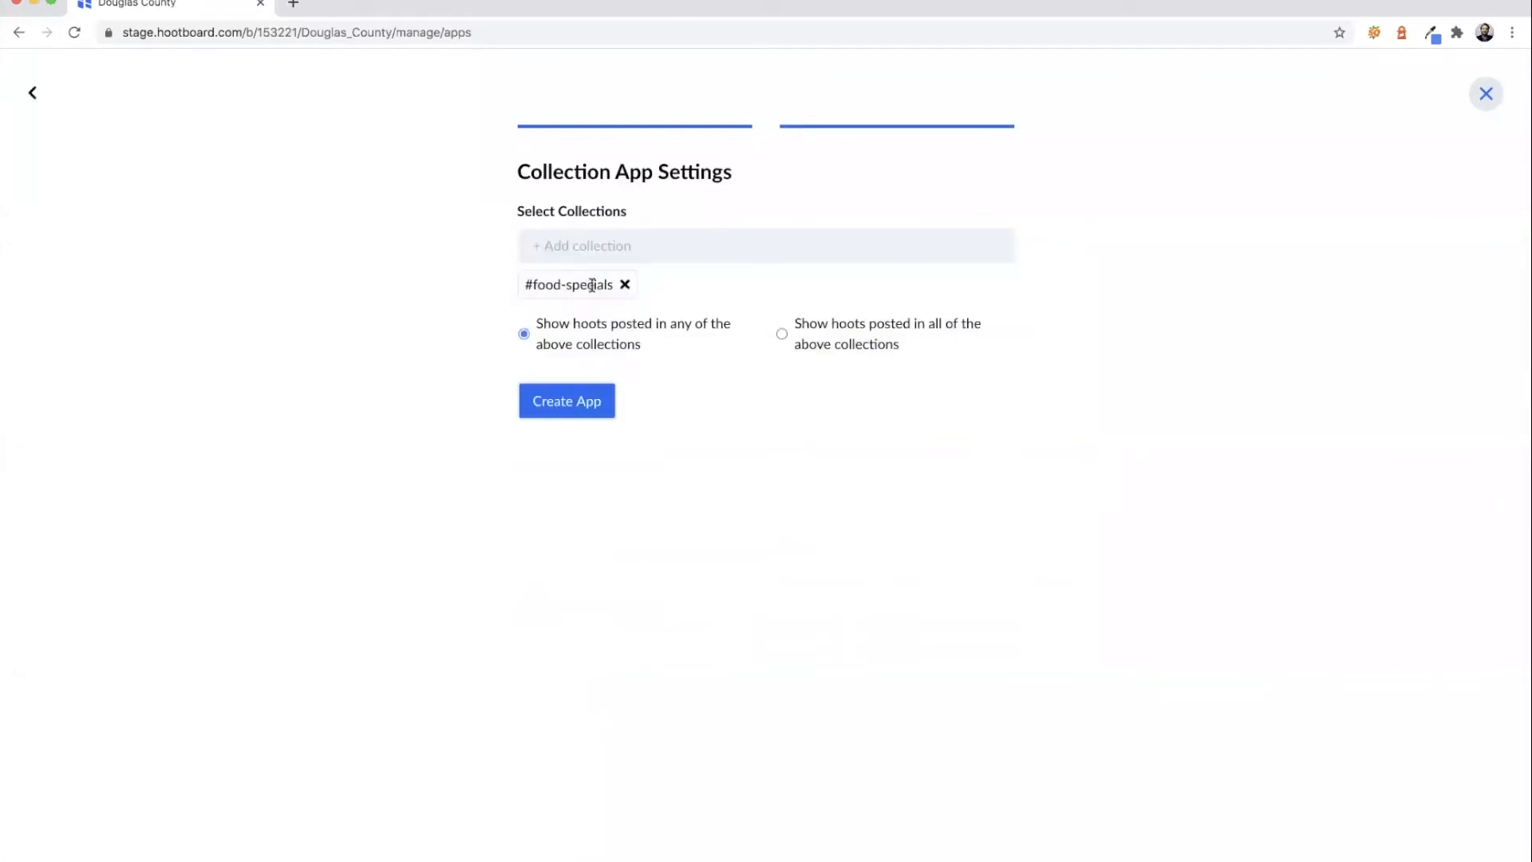
{"action": "left_click", "coordinate": [578, 401]}
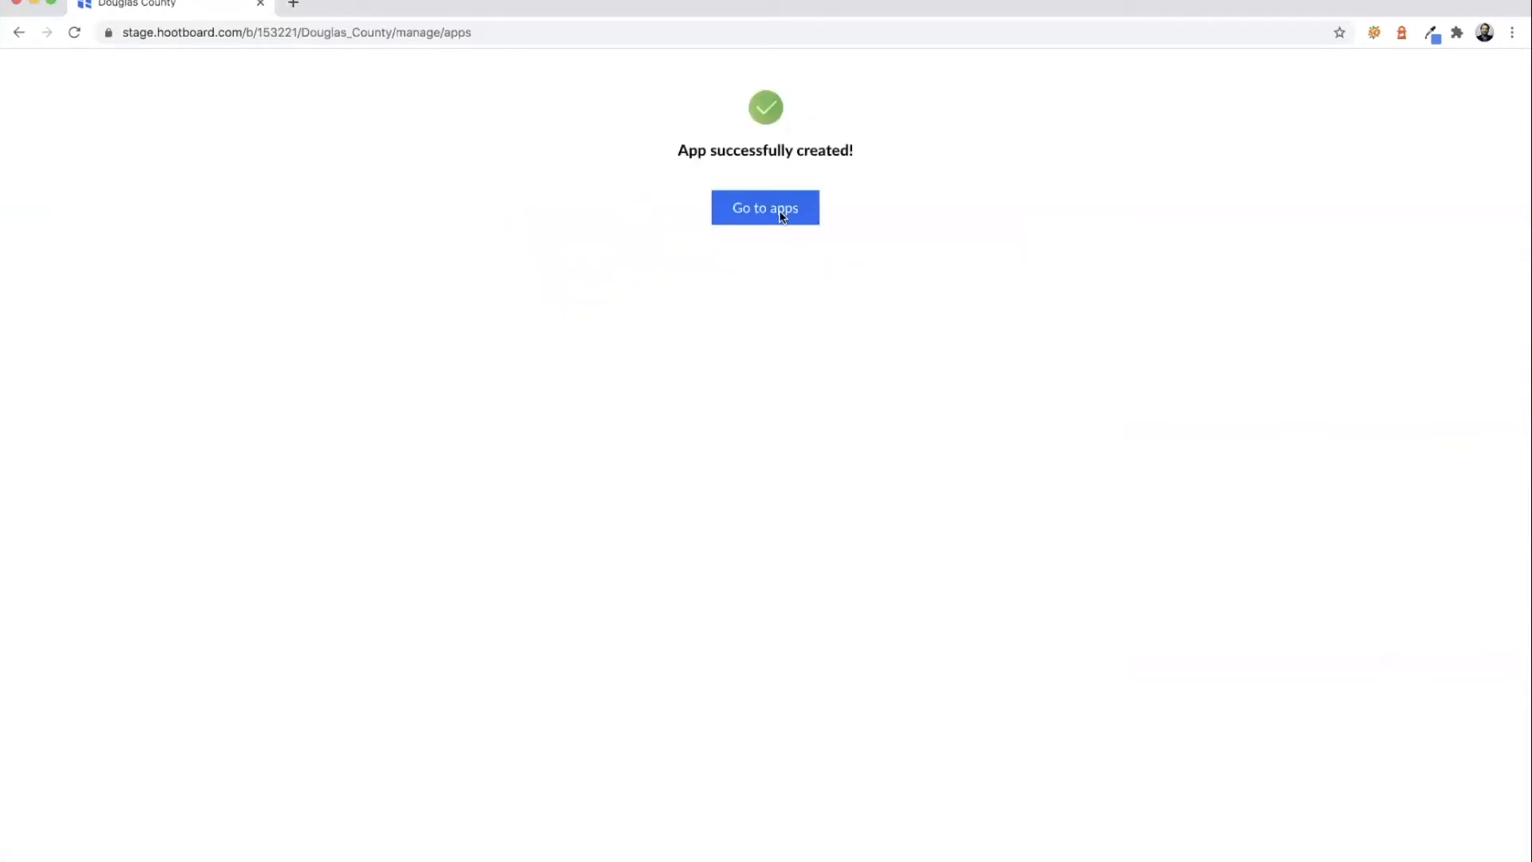
{"action": "left_click", "coordinate": [780, 211]}
{"action": "left_click", "coordinate": [305, 136]}
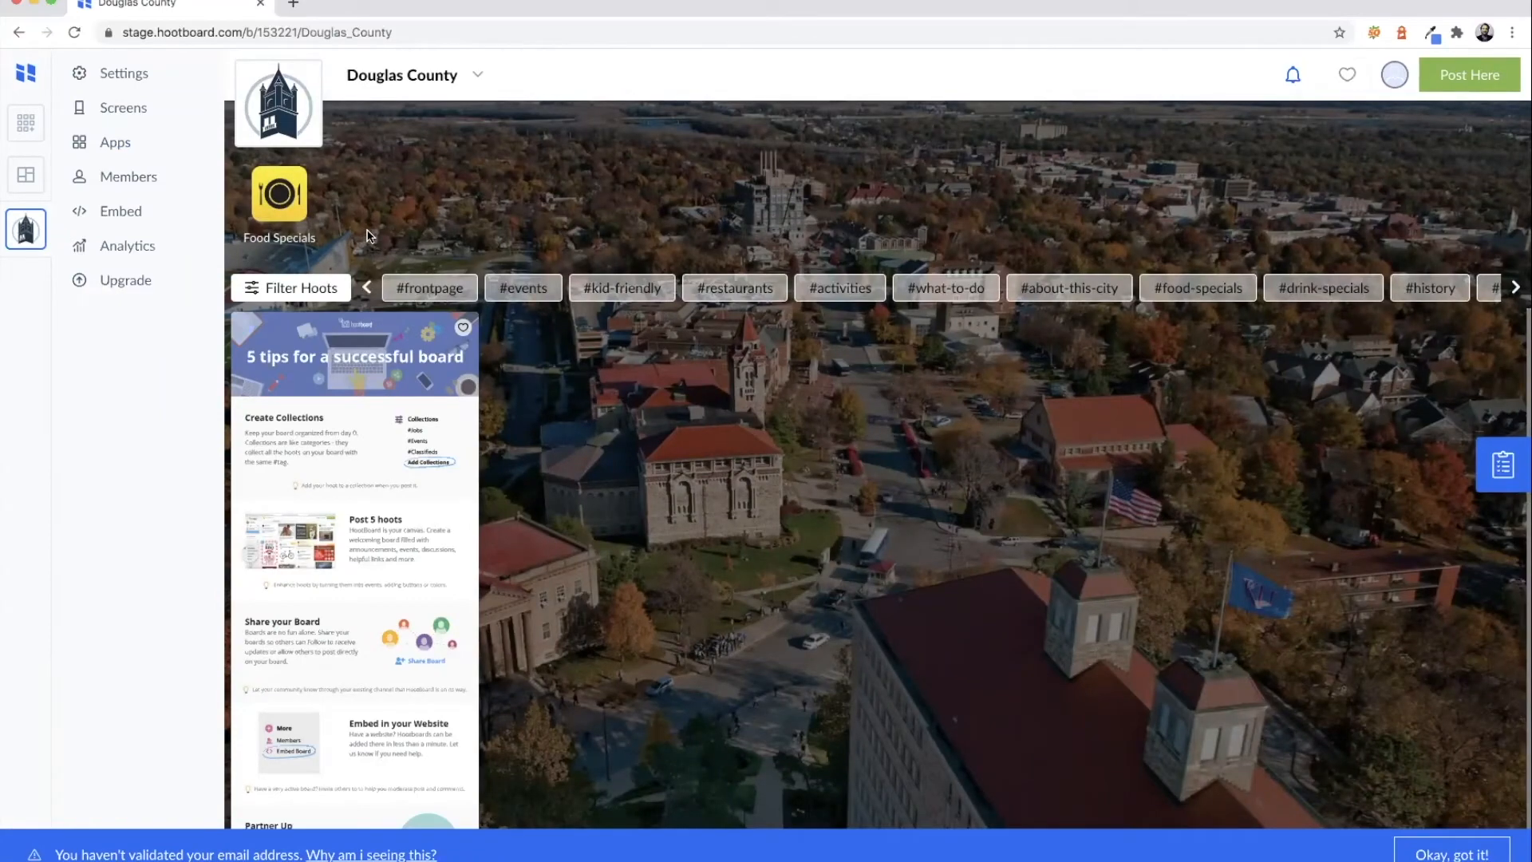
- Set up a Calendar App named 'Calendar of Events' with the purple events icon
{"action": "left_click", "coordinate": [116, 142]}
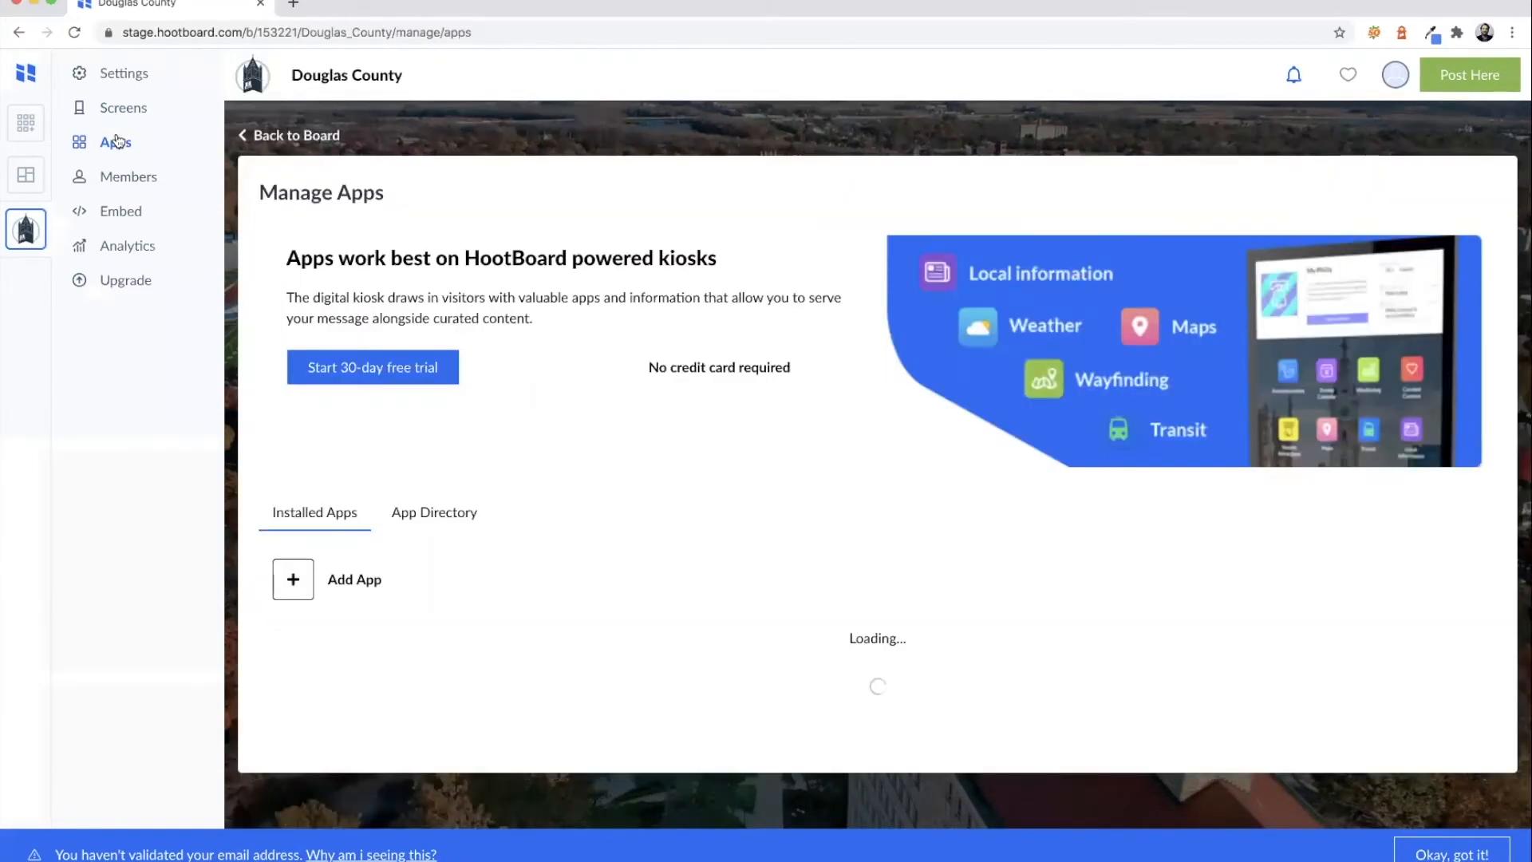
{"action": "left_click", "coordinate": [298, 582]}
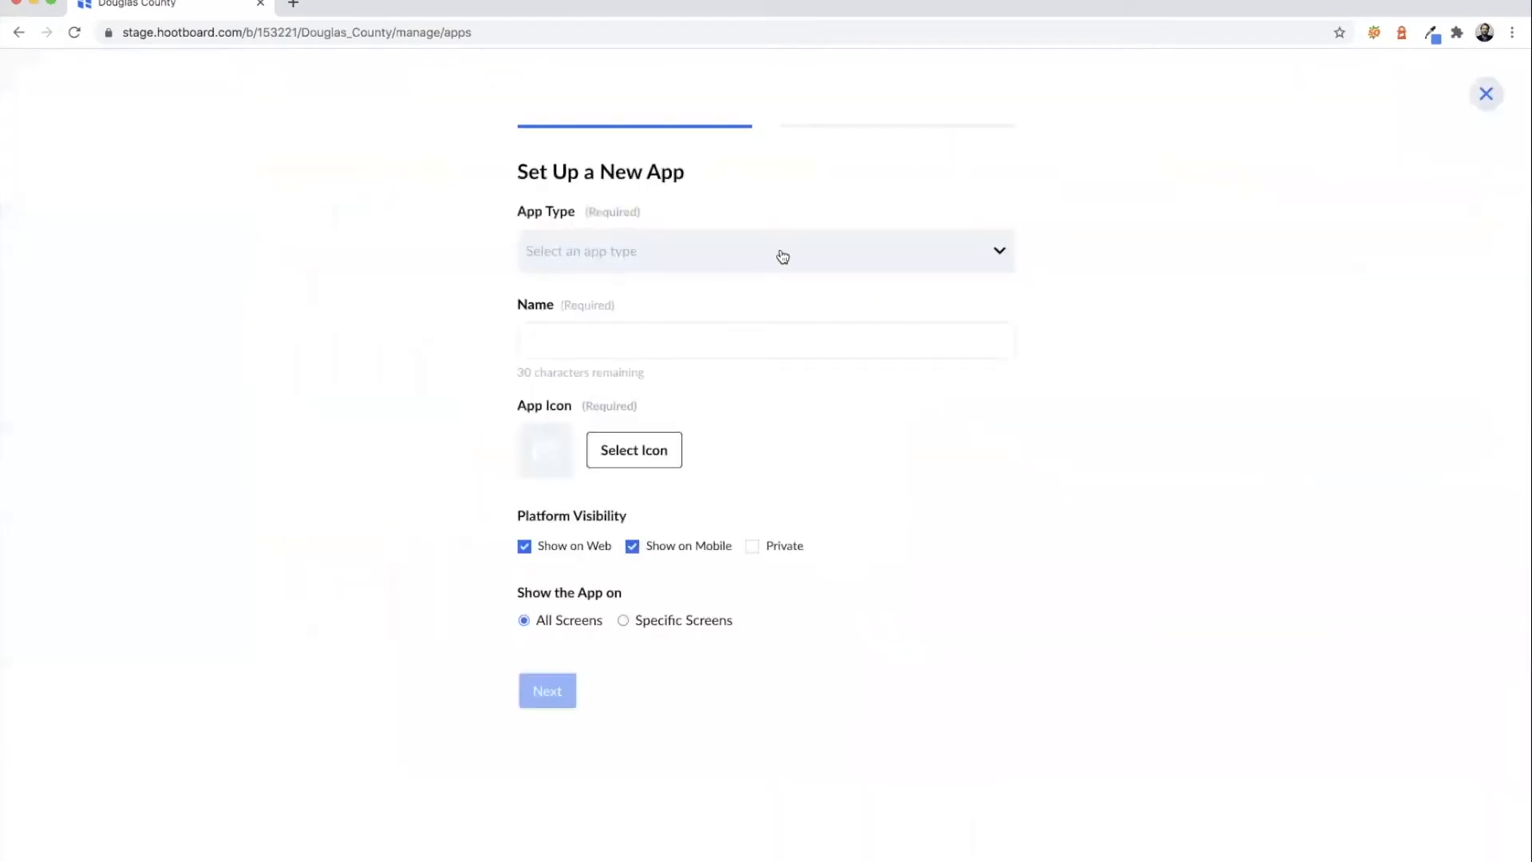
{"action": "left_click", "coordinate": [783, 257]}
{"action": "left_click", "coordinate": [632, 379]}
{"action": "left_click", "coordinate": [622, 313]}
{"action": "type", "text": "Calendar of E"}
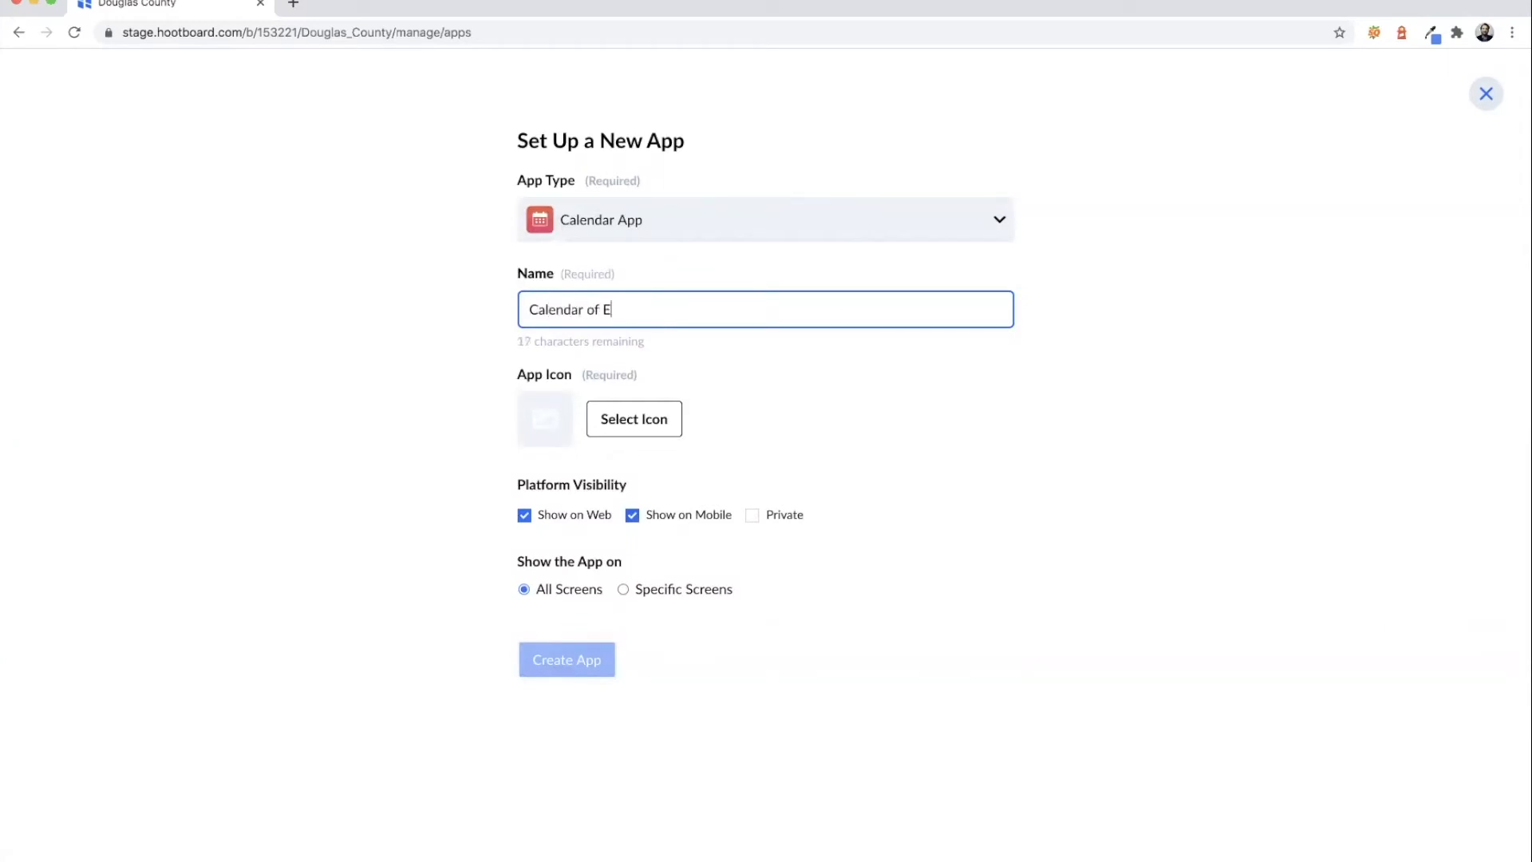
{"action": "type", "text": "vents"}
{"action": "left_click", "coordinate": [603, 420]}
{"action": "scroll", "coordinate": [710, 442], "scroll_direction": "down", "scroll_amount": 5}
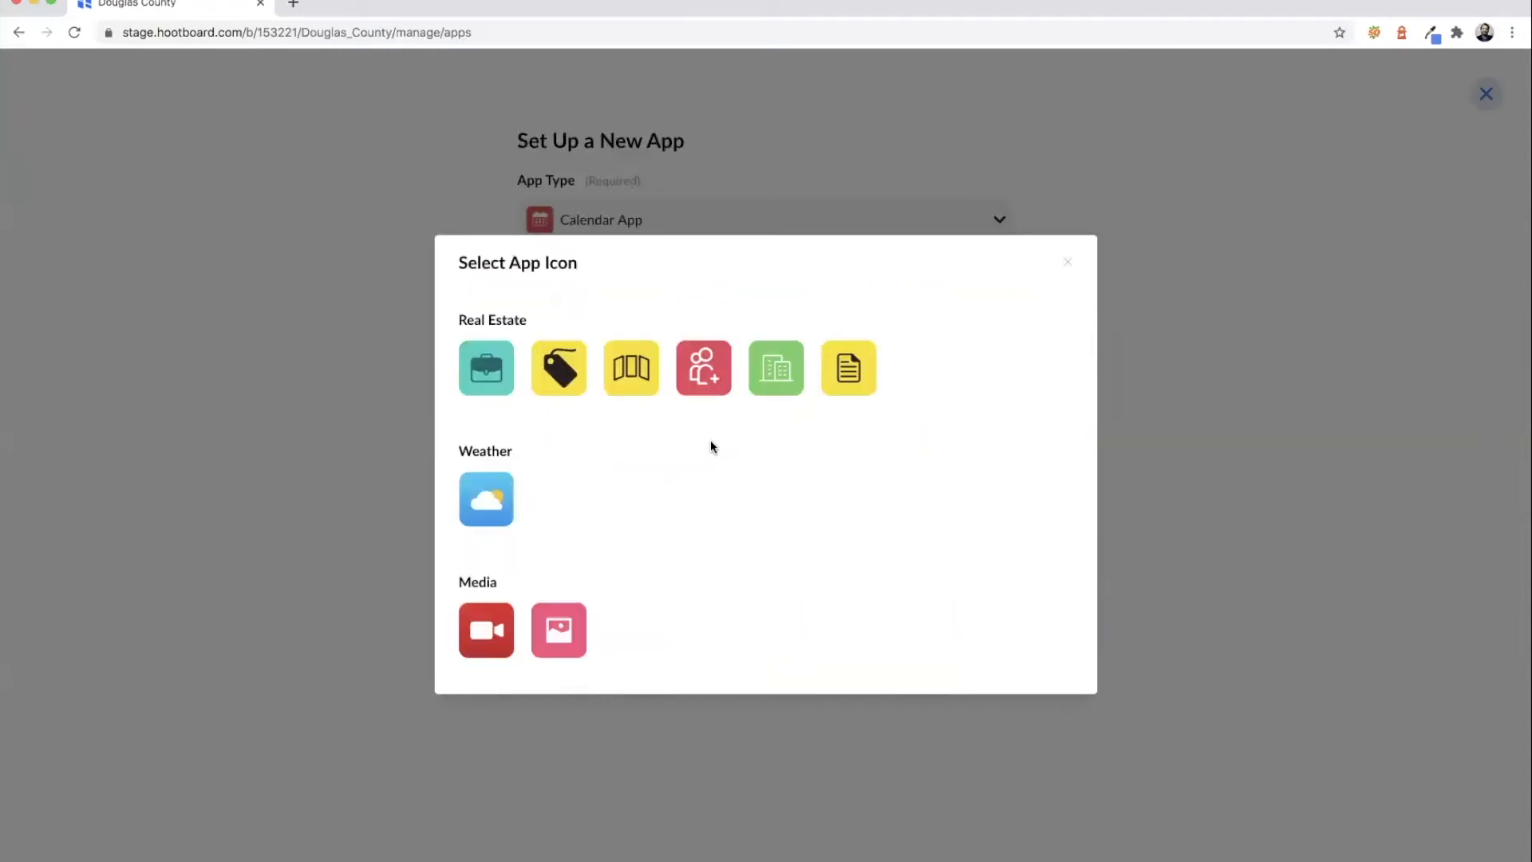
{"action": "scroll", "coordinate": [710, 444], "scroll_direction": "down", "scroll_amount": 5}
{"action": "left_click", "coordinate": [494, 635]}
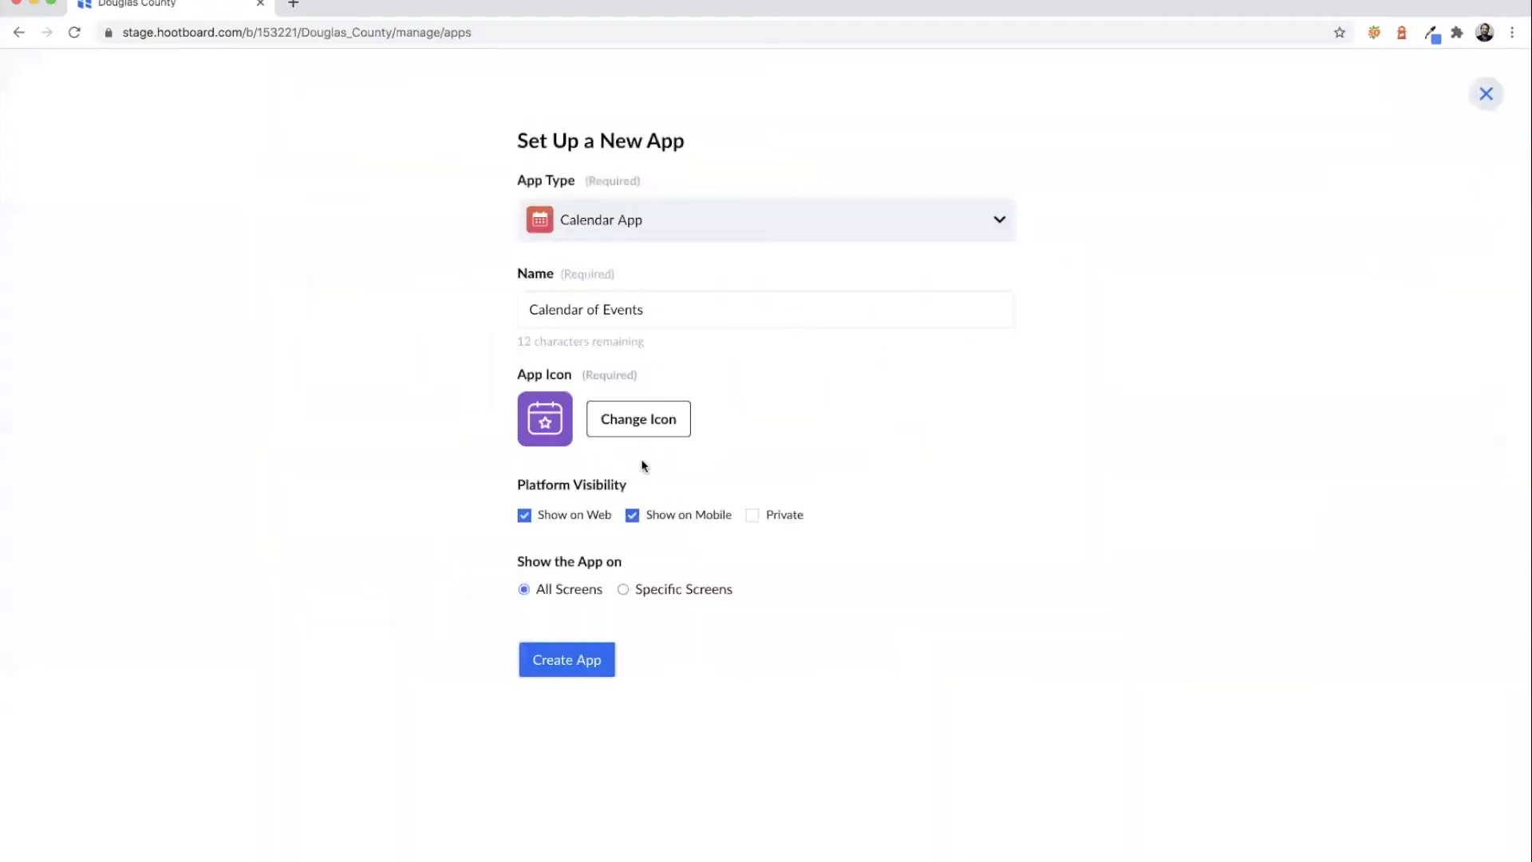
- Create the calendar app, check it on the board, then reopen app management
{"action": "left_click", "coordinate": [560, 670]}
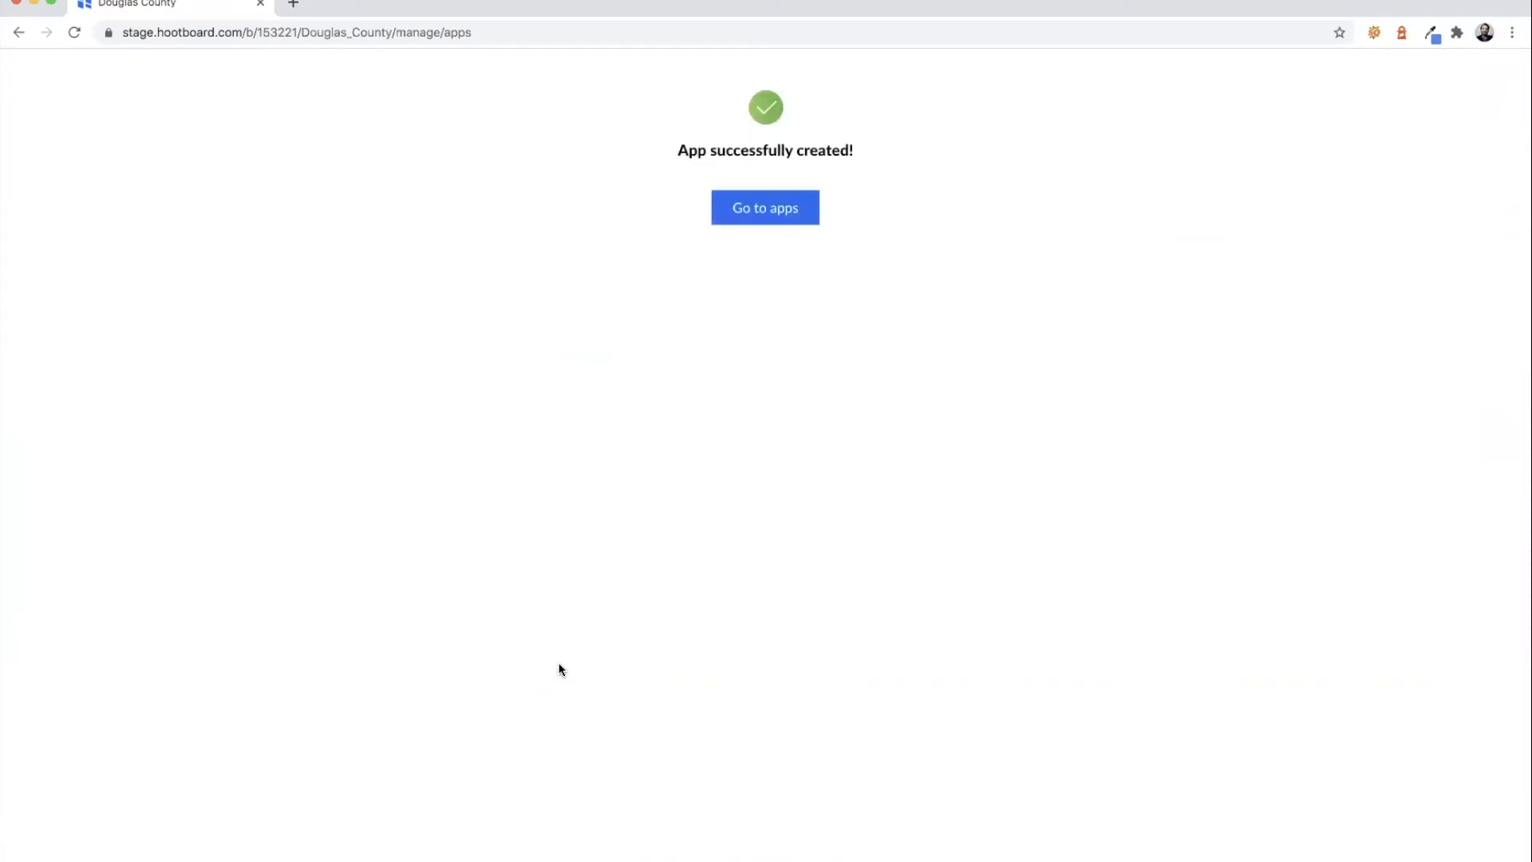
{"action": "left_click", "coordinate": [764, 210]}
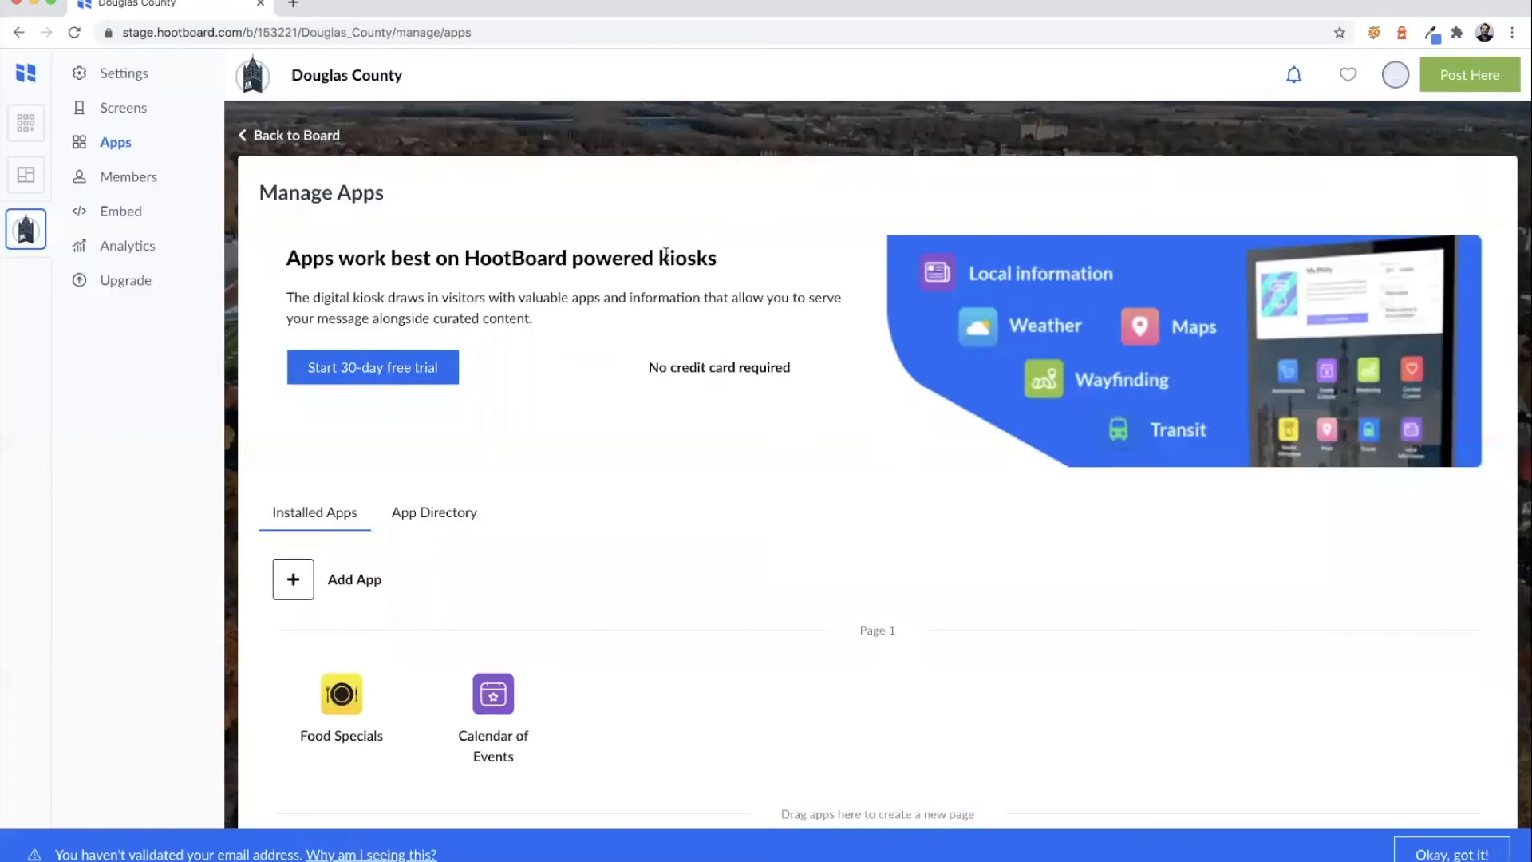
{"action": "left_click", "coordinate": [294, 135]}
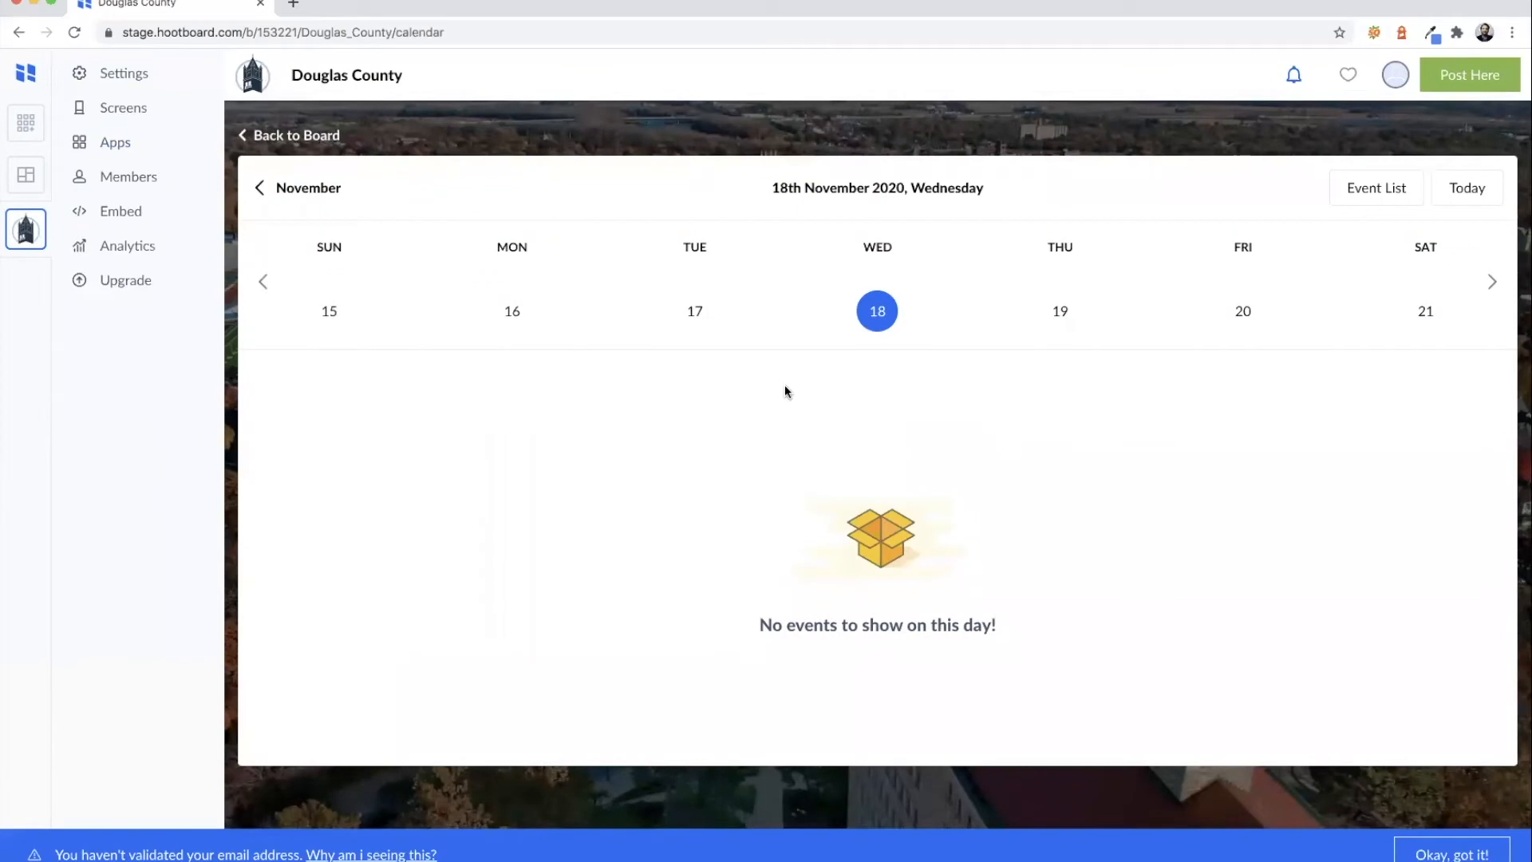
{"action": "left_click", "coordinate": [326, 190]}
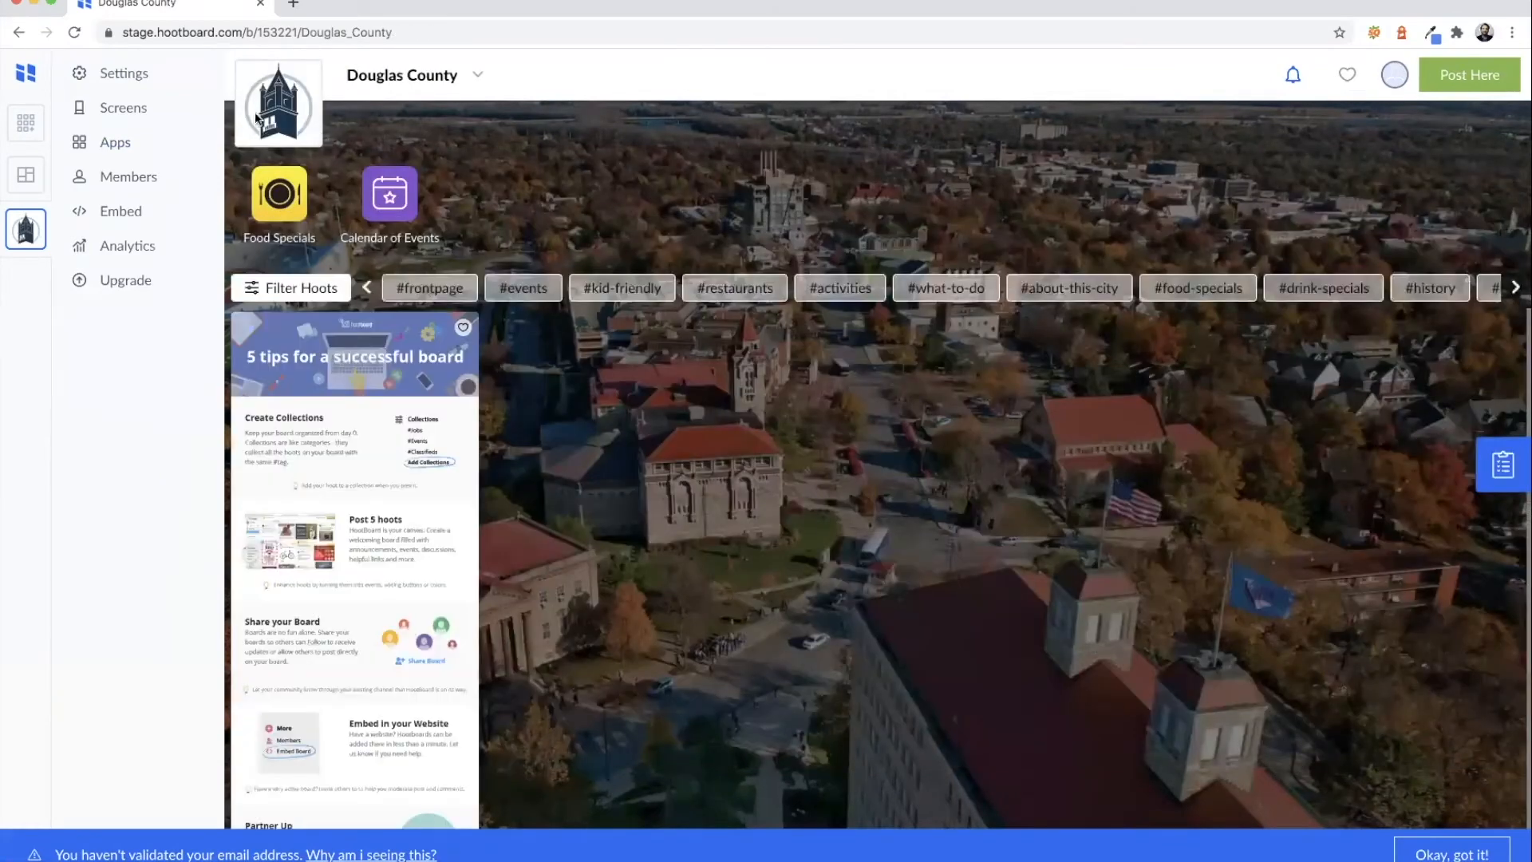
{"action": "left_click", "coordinate": [130, 150]}
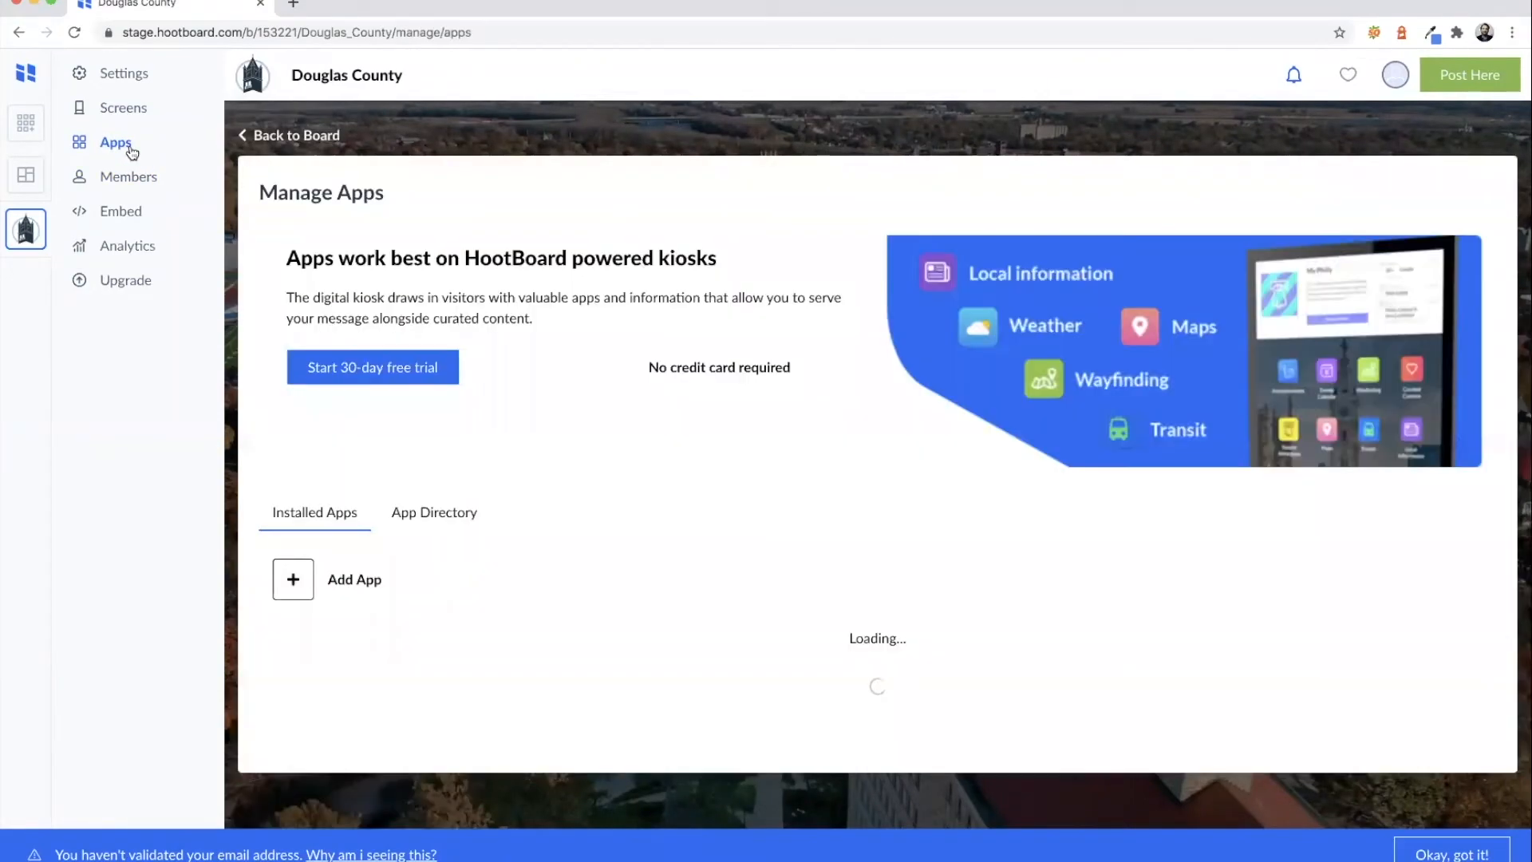
- Set up a Collection App named 'Events' with the newspaper icon
{"action": "left_click", "coordinate": [293, 578]}
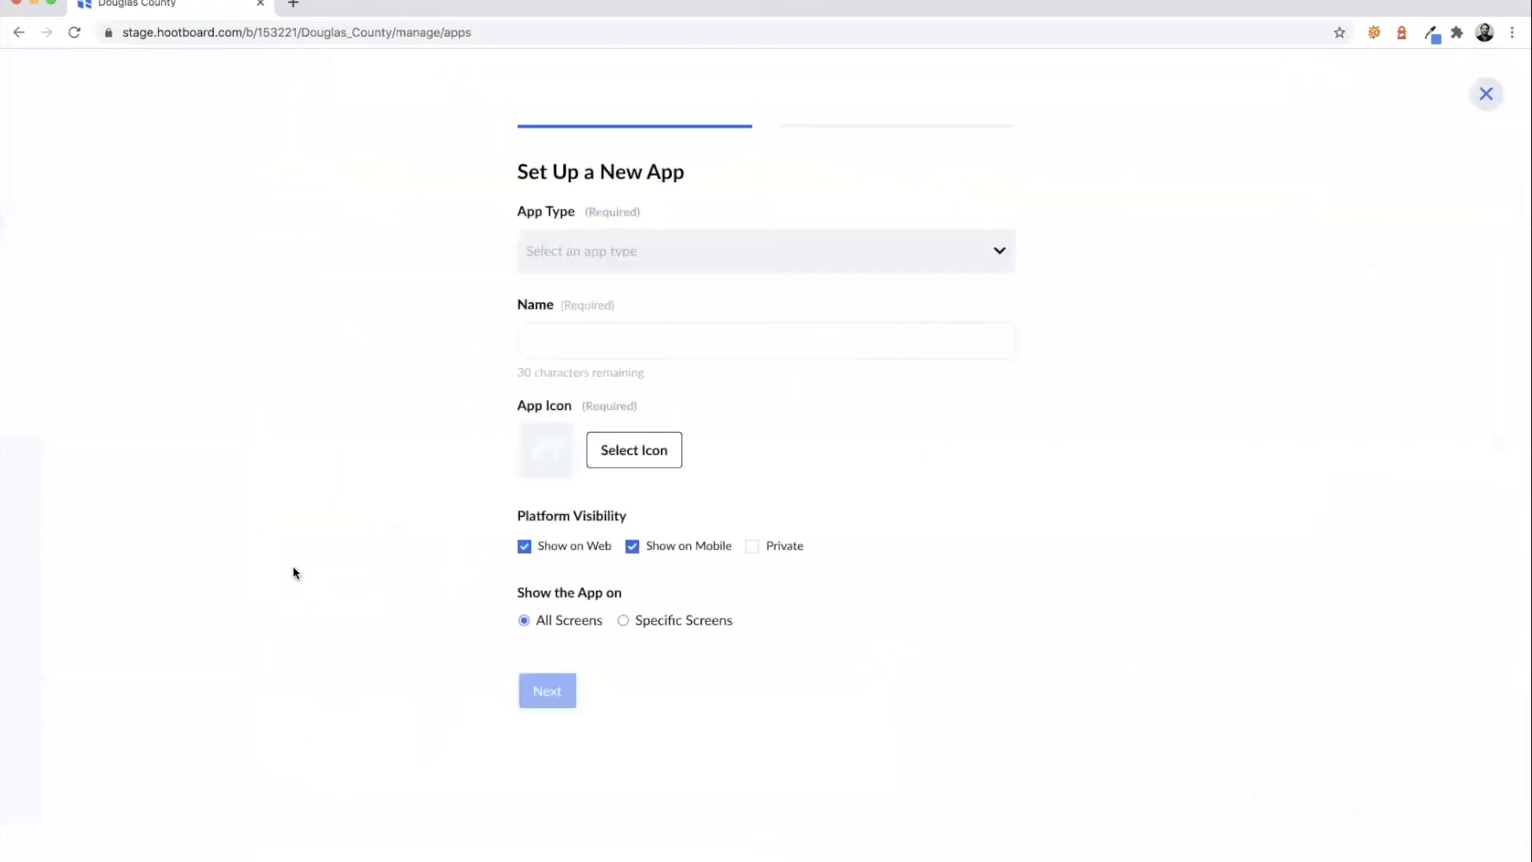
{"action": "left_click", "coordinate": [656, 268]}
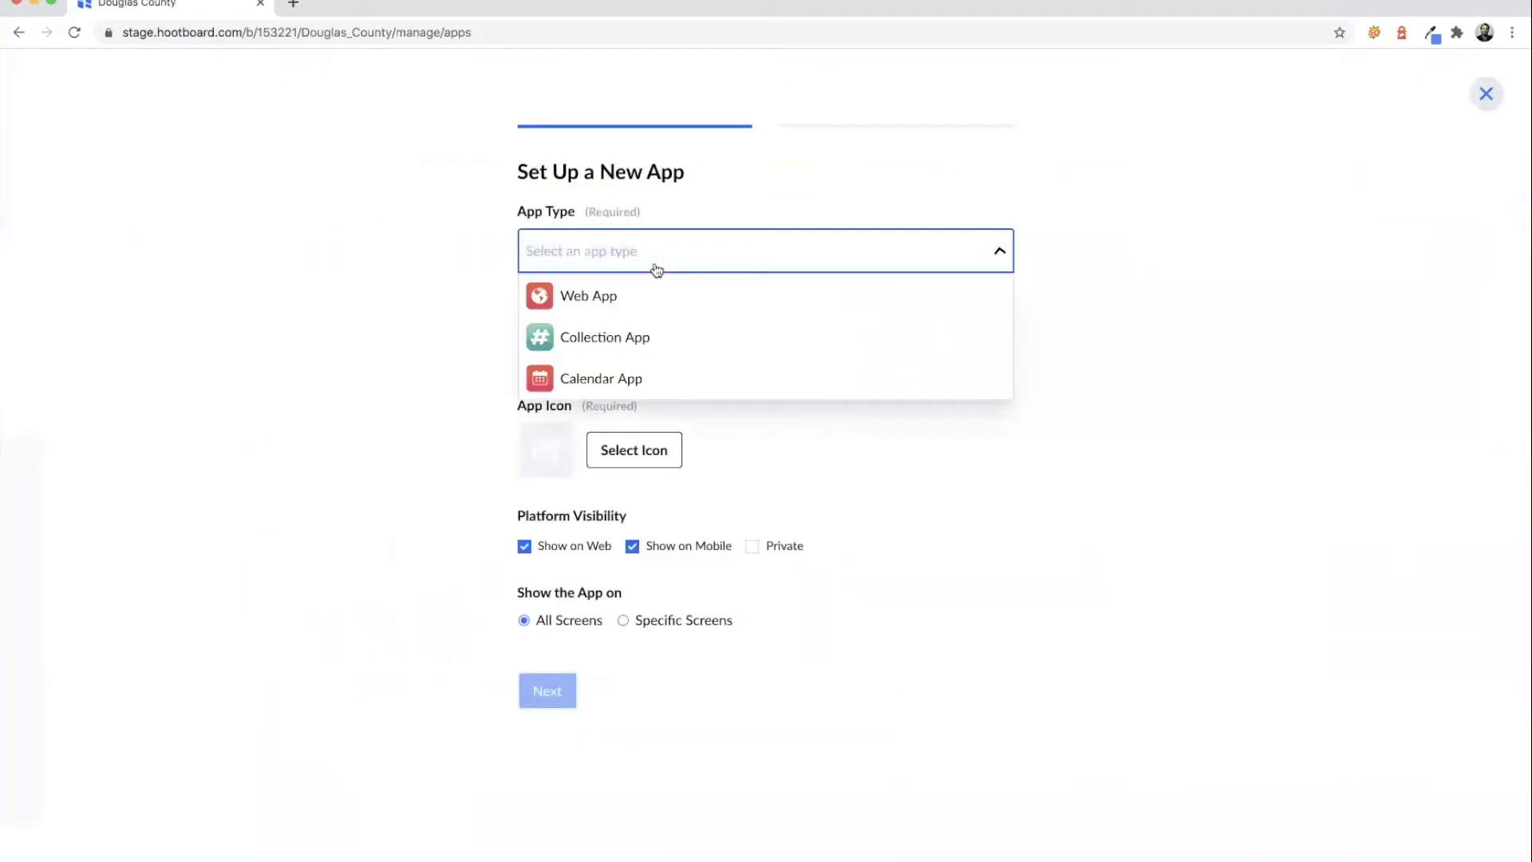
{"action": "left_click", "coordinate": [639, 335]}
{"action": "left_click", "coordinate": [637, 335]}
{"action": "type", "text": "Events"}
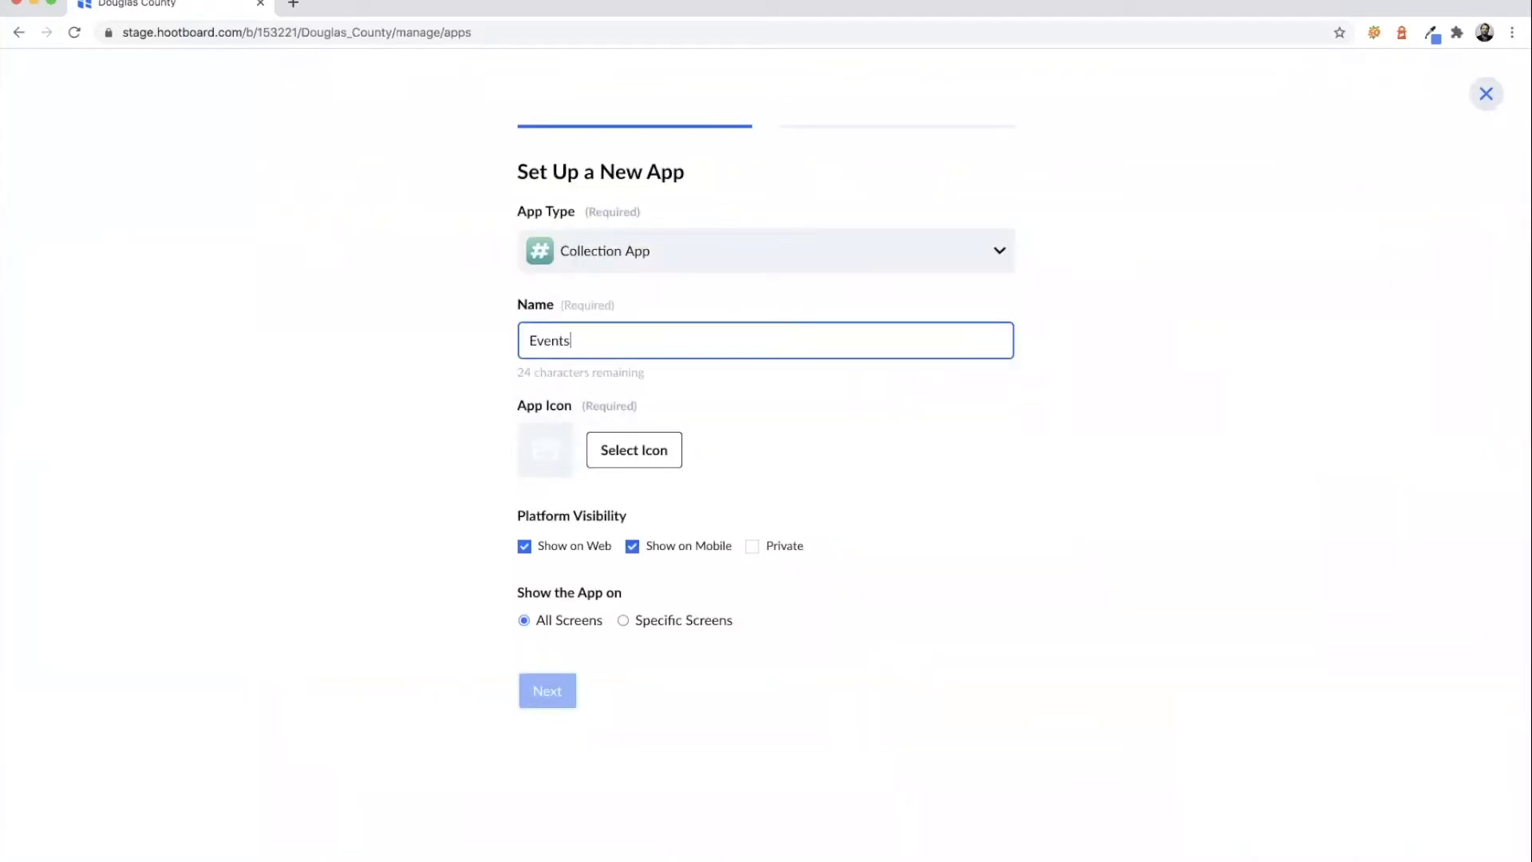
{"action": "left_click", "coordinate": [636, 452]}
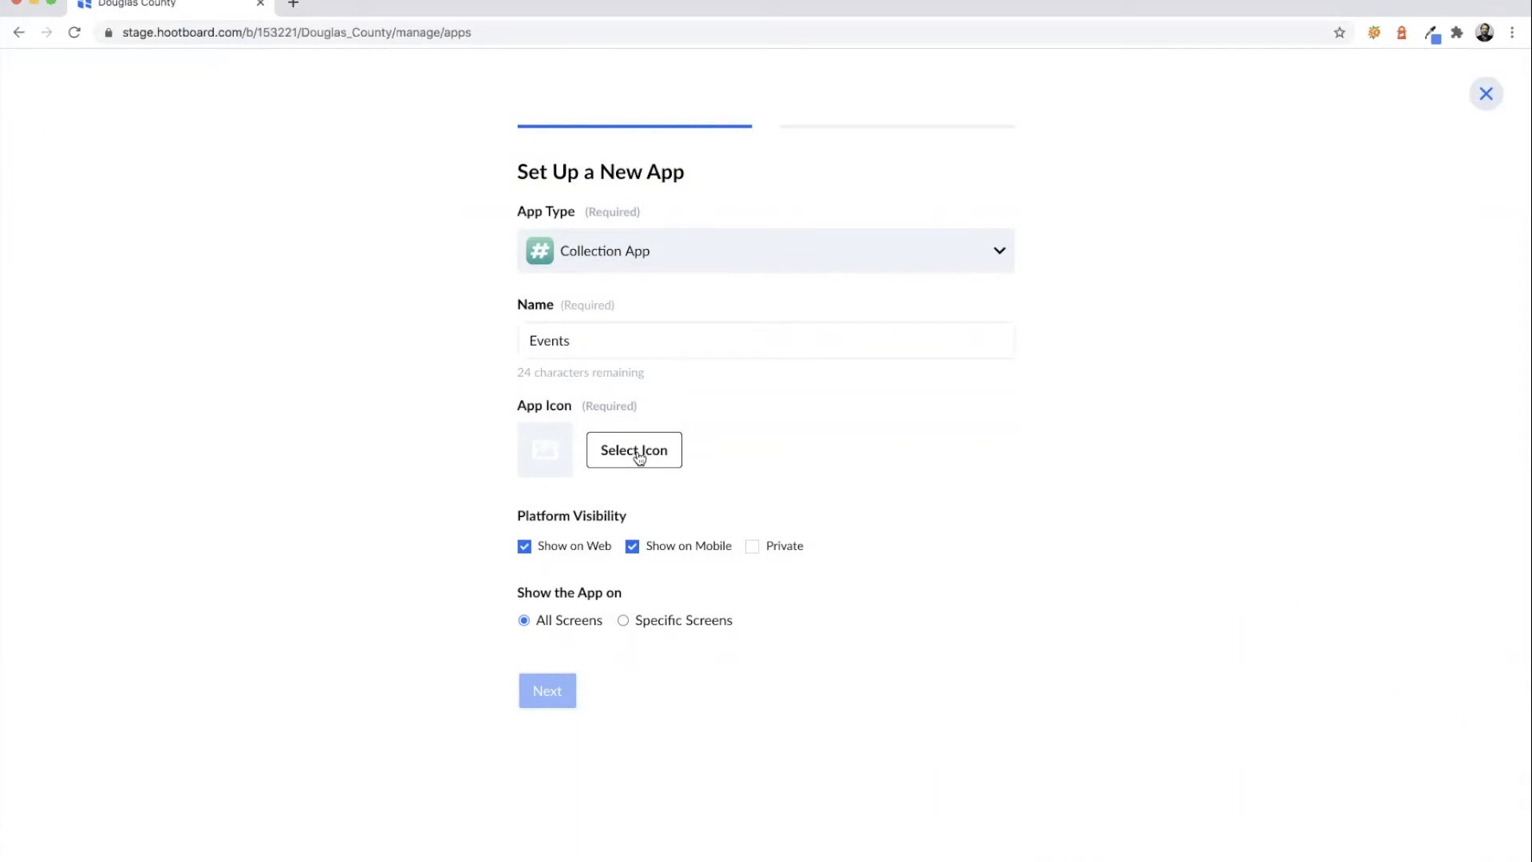
{"action": "scroll", "coordinate": [671, 451], "scroll_direction": "down", "scroll_amount": 6}
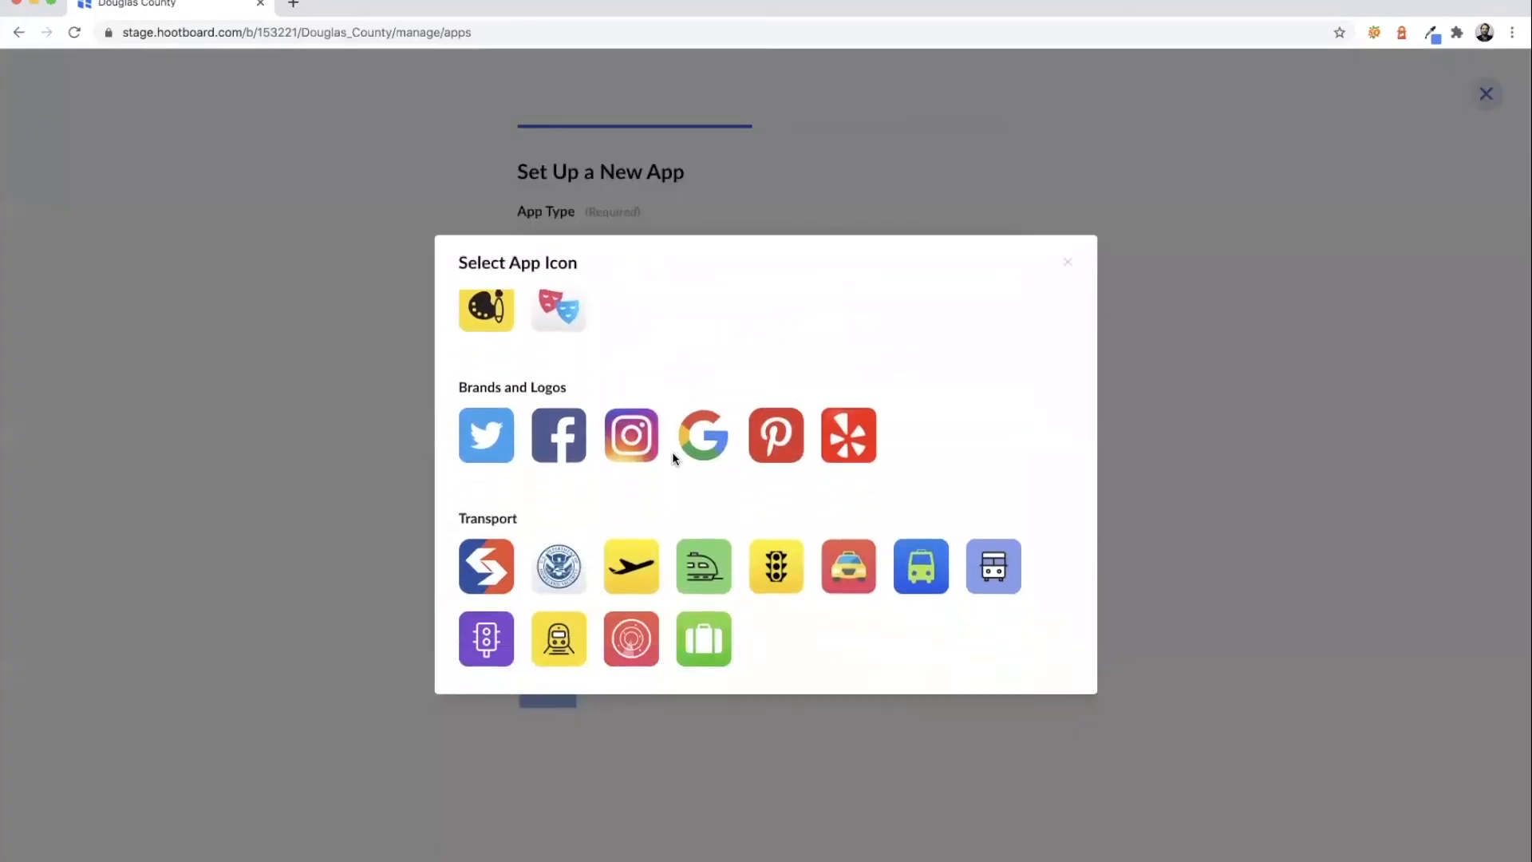
{"action": "scroll", "coordinate": [818, 476], "scroll_direction": "down", "scroll_amount": 4}
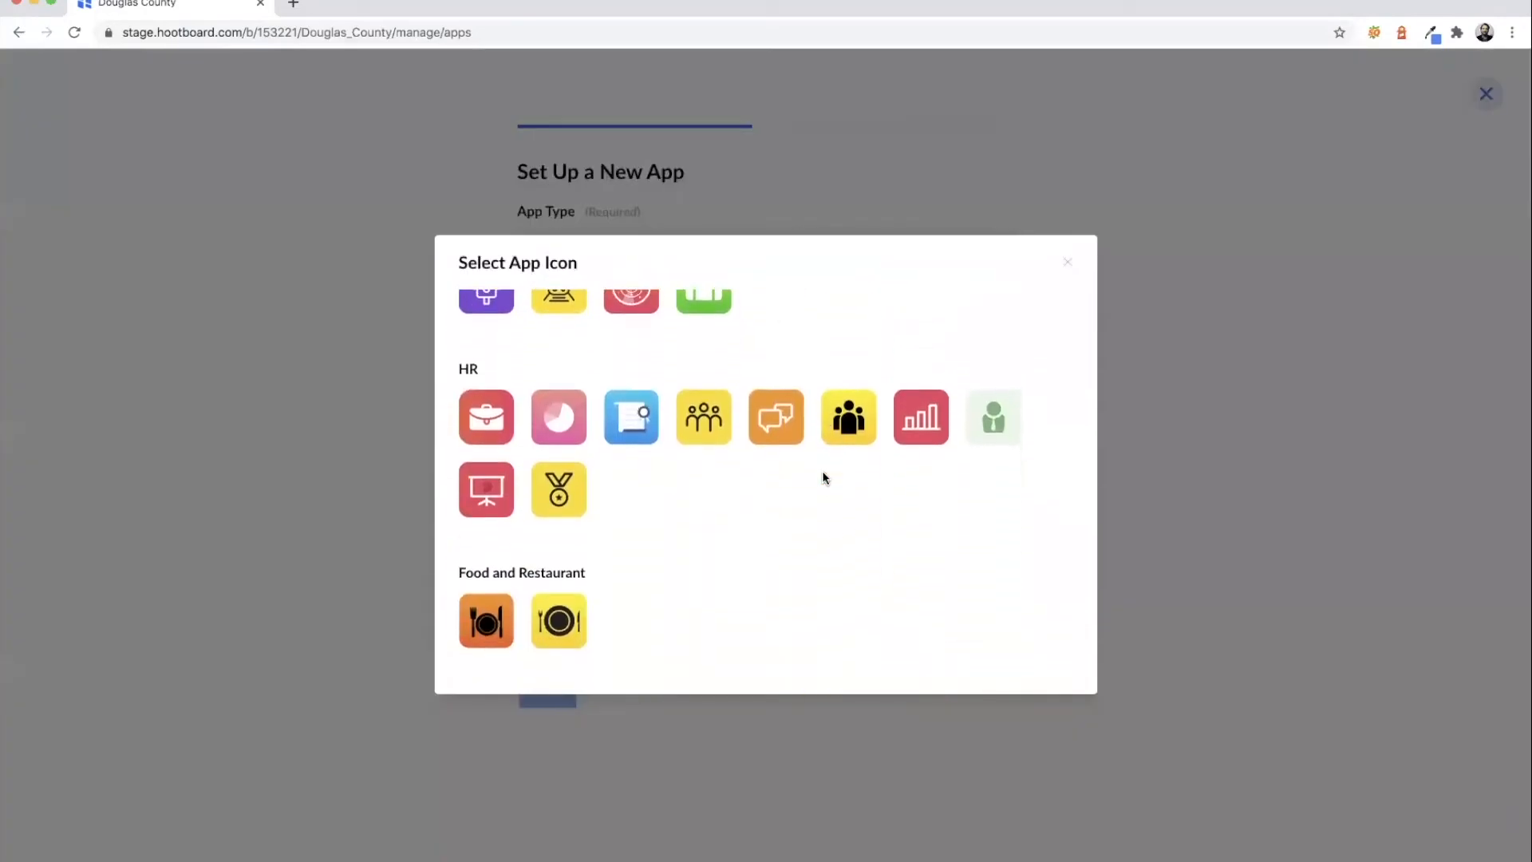
{"action": "scroll", "coordinate": [825, 478], "scroll_direction": "down", "scroll_amount": 4}
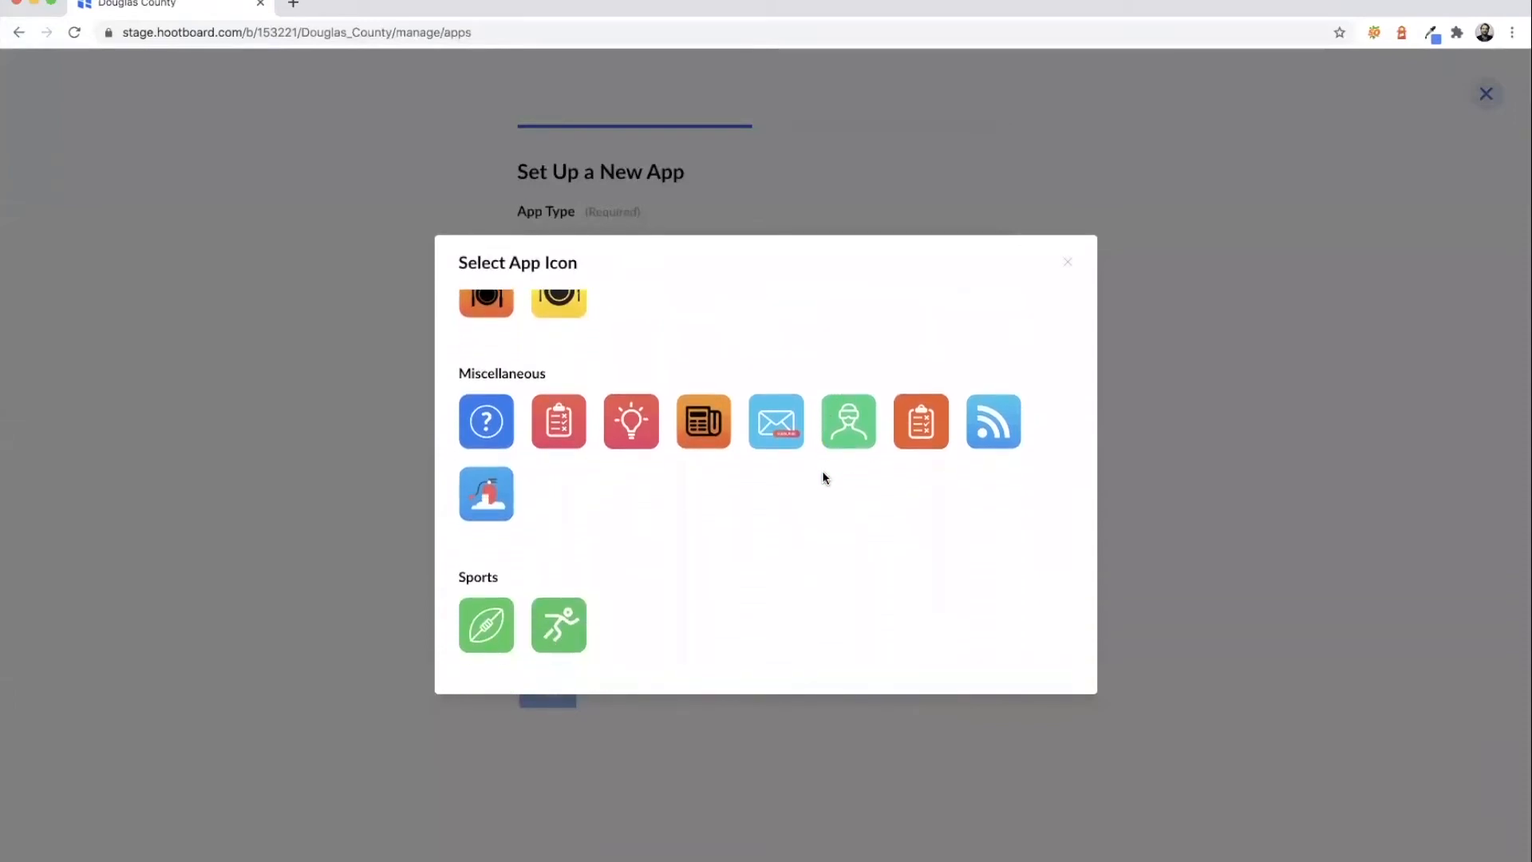
{"action": "left_click", "coordinate": [703, 424]}
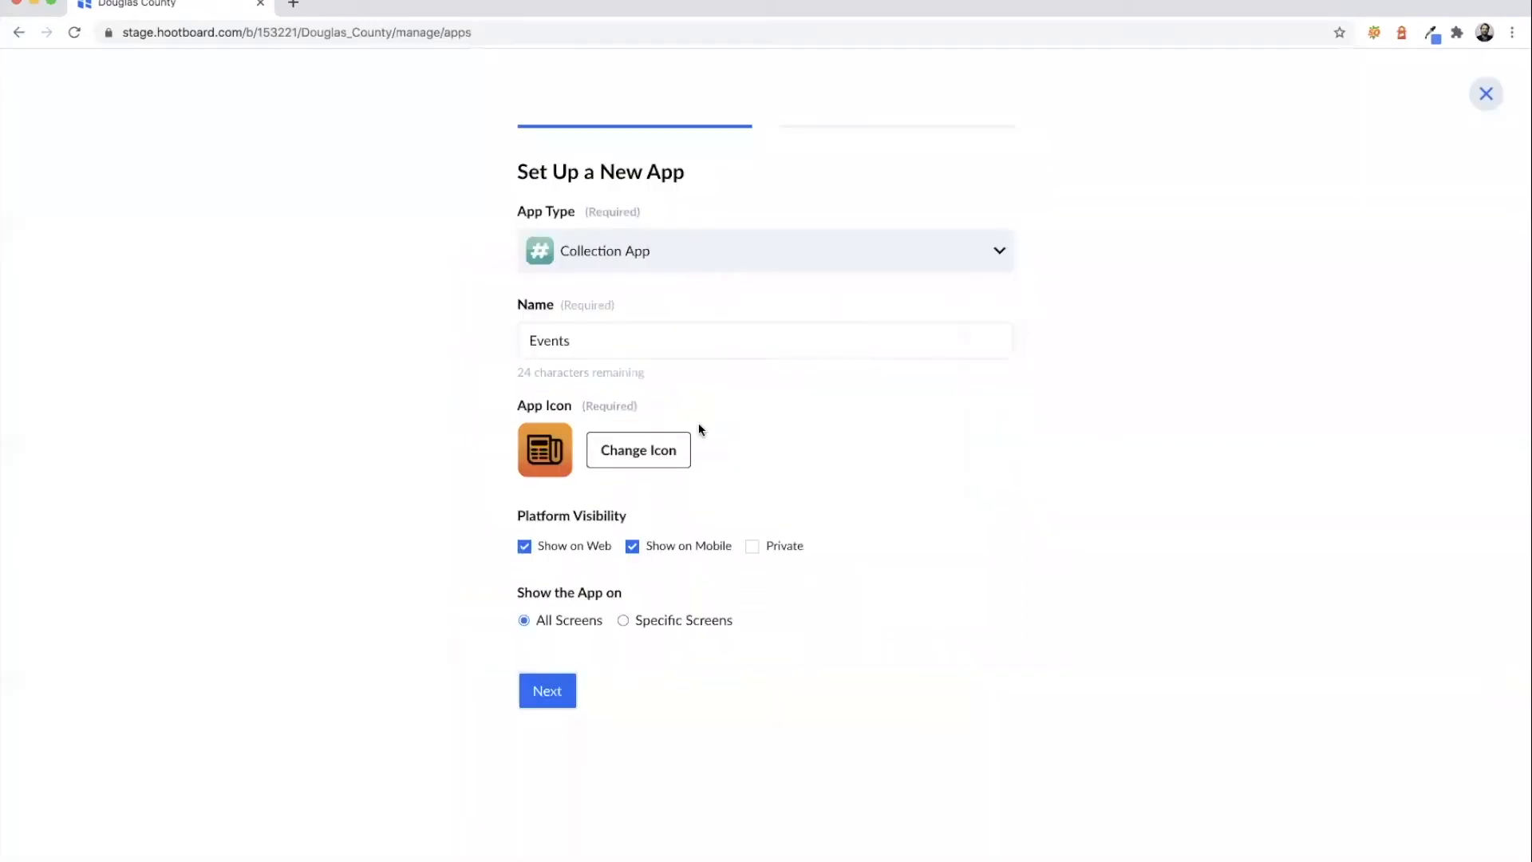
- Link the Events app to #events, create it, and return to the apps list
{"action": "left_click", "coordinate": [556, 691]}
{"action": "left_click", "coordinate": [647, 247]}
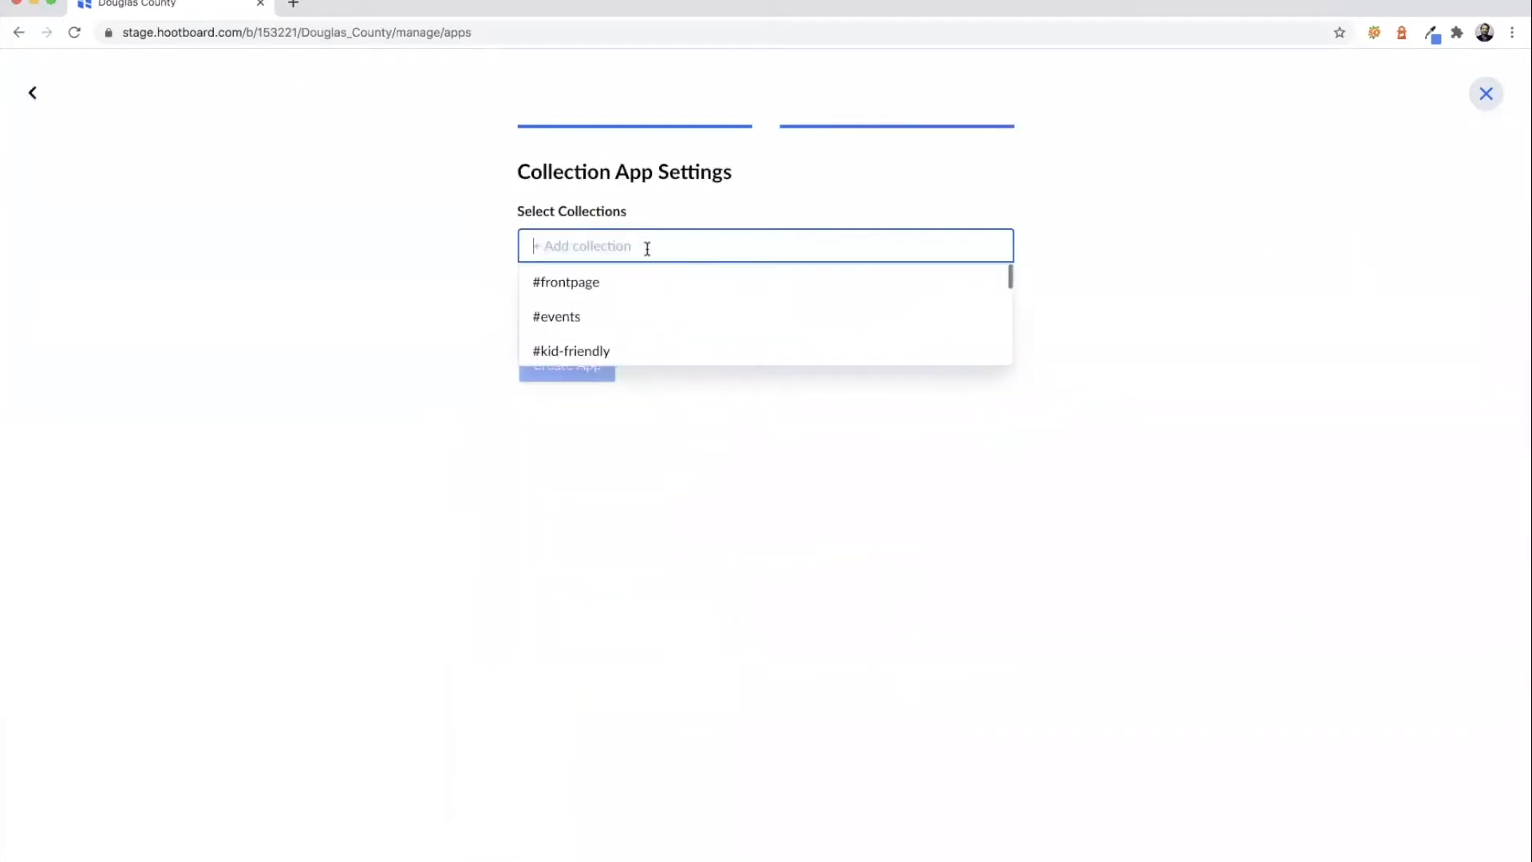
{"action": "left_click", "coordinate": [636, 312]}
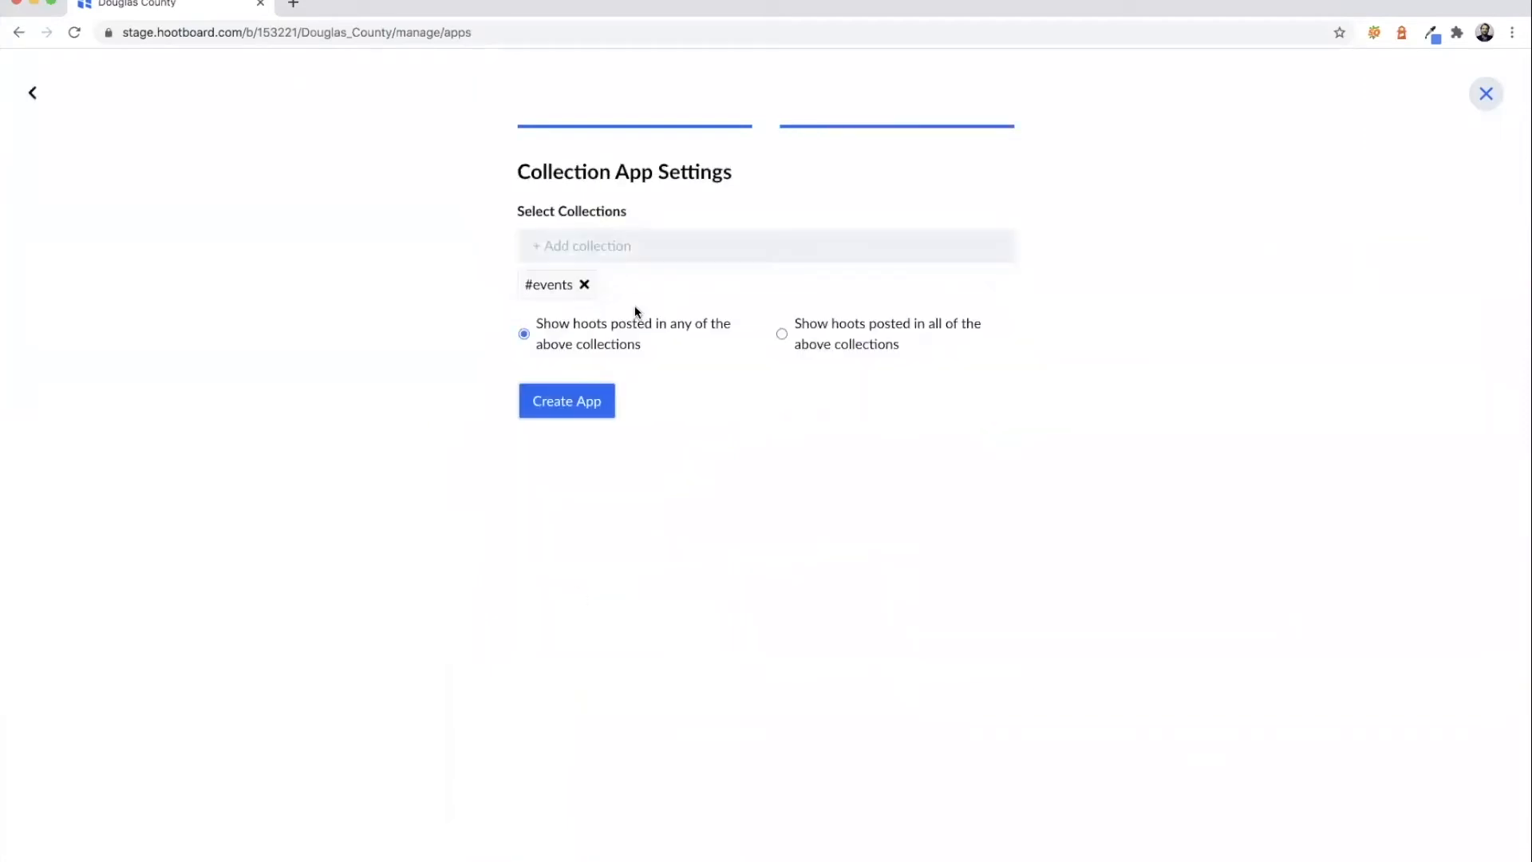
{"action": "left_click", "coordinate": [576, 405]}
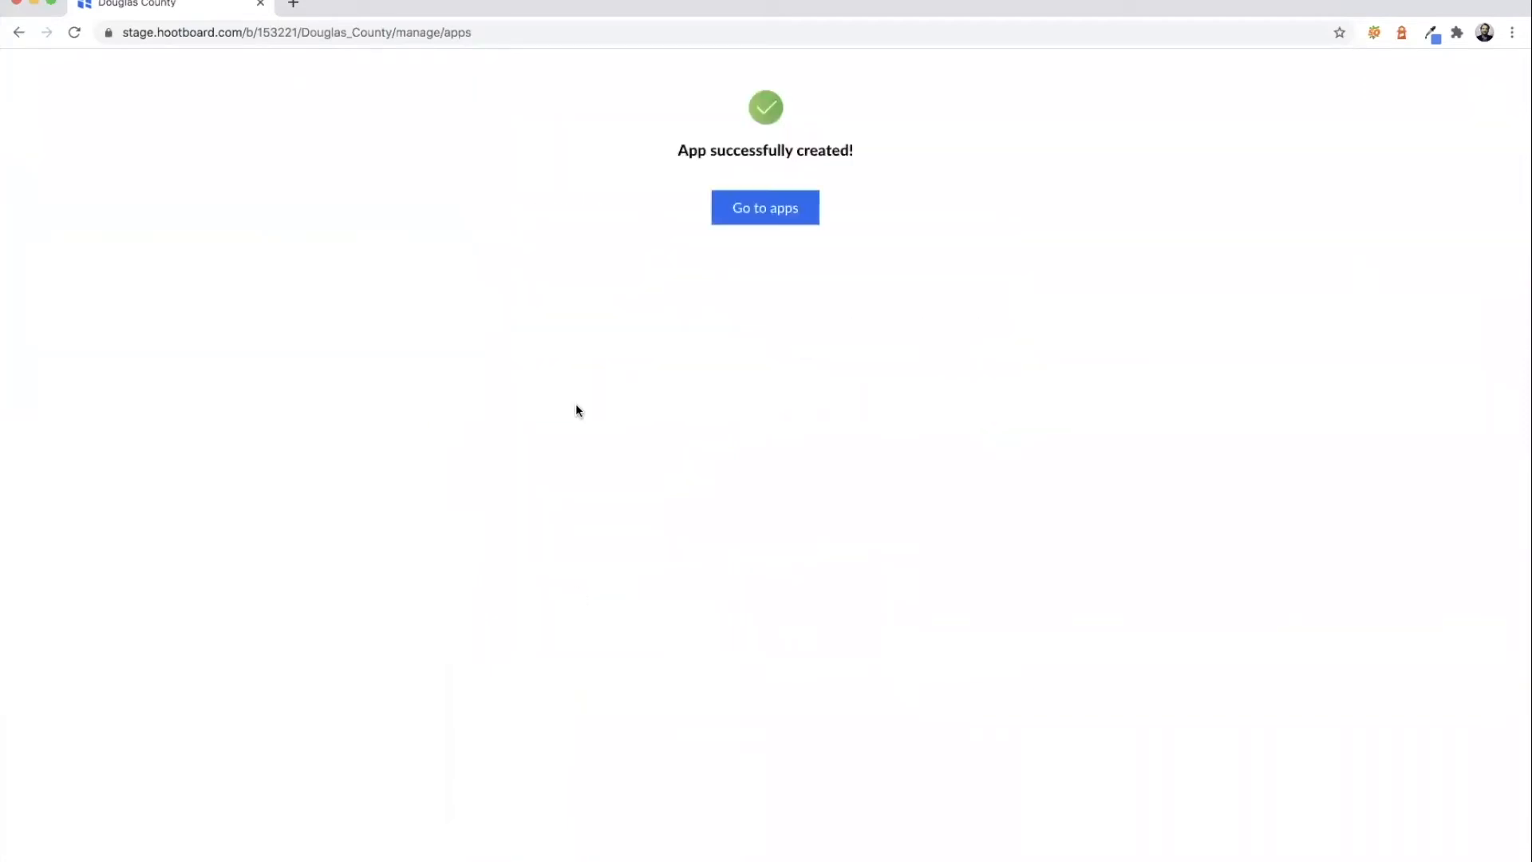
{"action": "left_click", "coordinate": [735, 212]}
- Back on the board, review the start guide's Post Content and apps sections, then go to the Lawrence site
{"action": "left_click", "coordinate": [321, 136]}
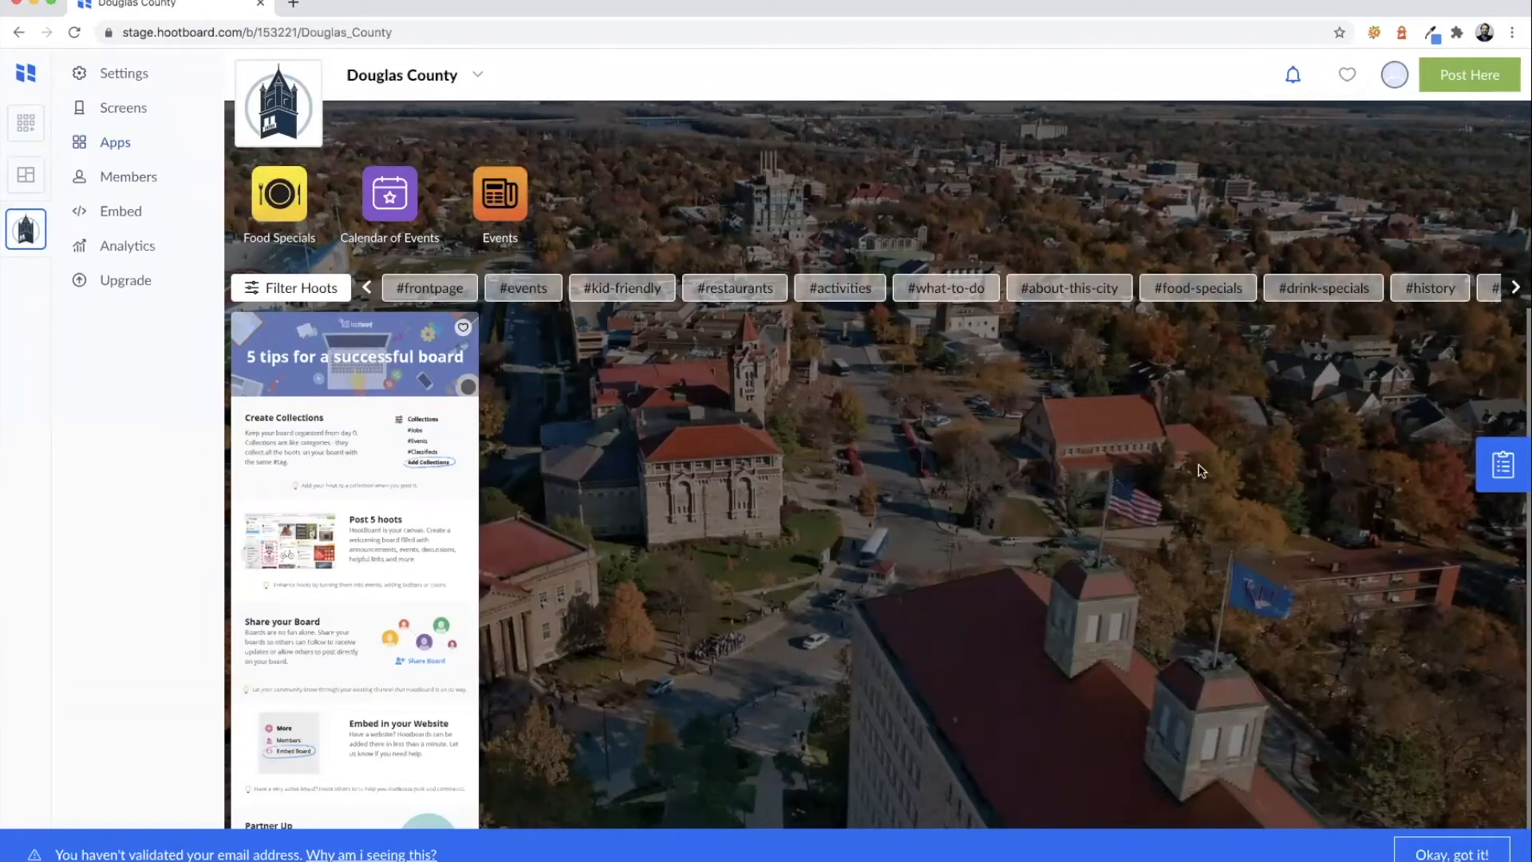
{"action": "left_click", "coordinate": [1487, 488]}
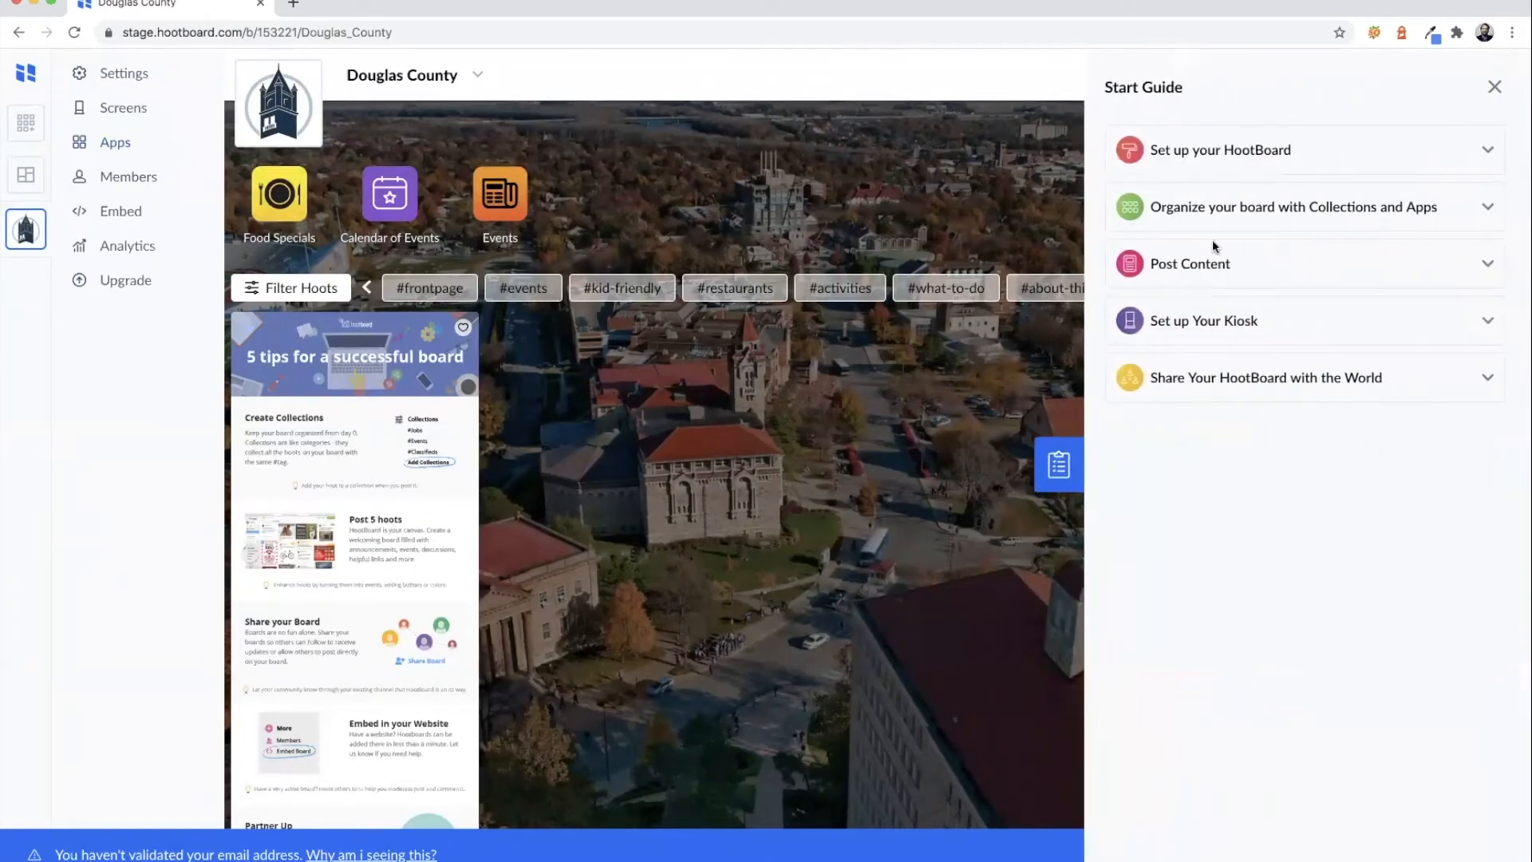
{"action": "left_click", "coordinate": [1212, 269]}
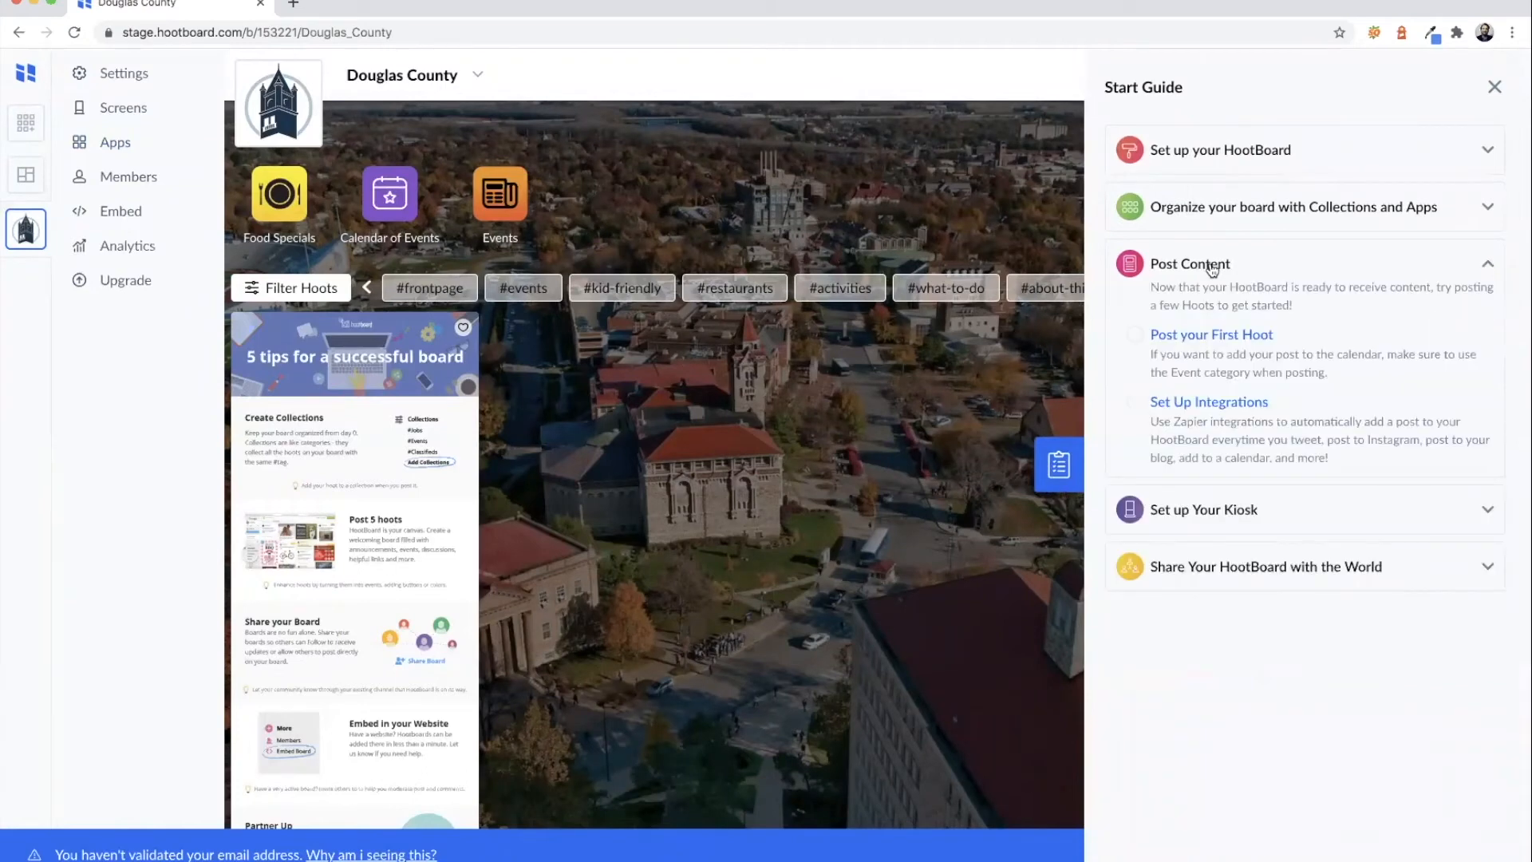
{"action": "left_click", "coordinate": [1196, 209]}
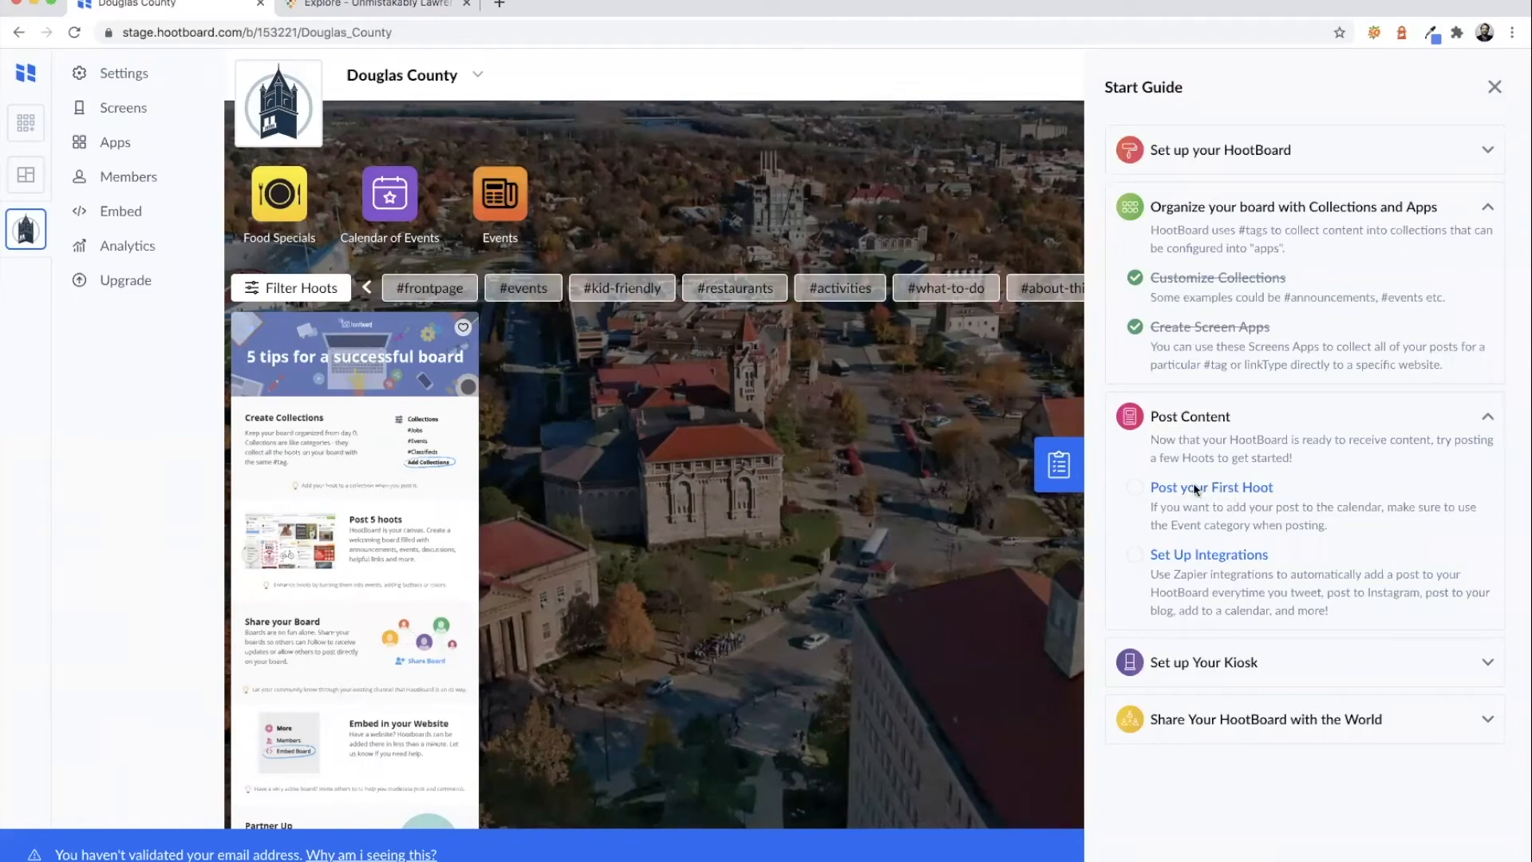
{"action": "left_click", "coordinate": [382, 6]}
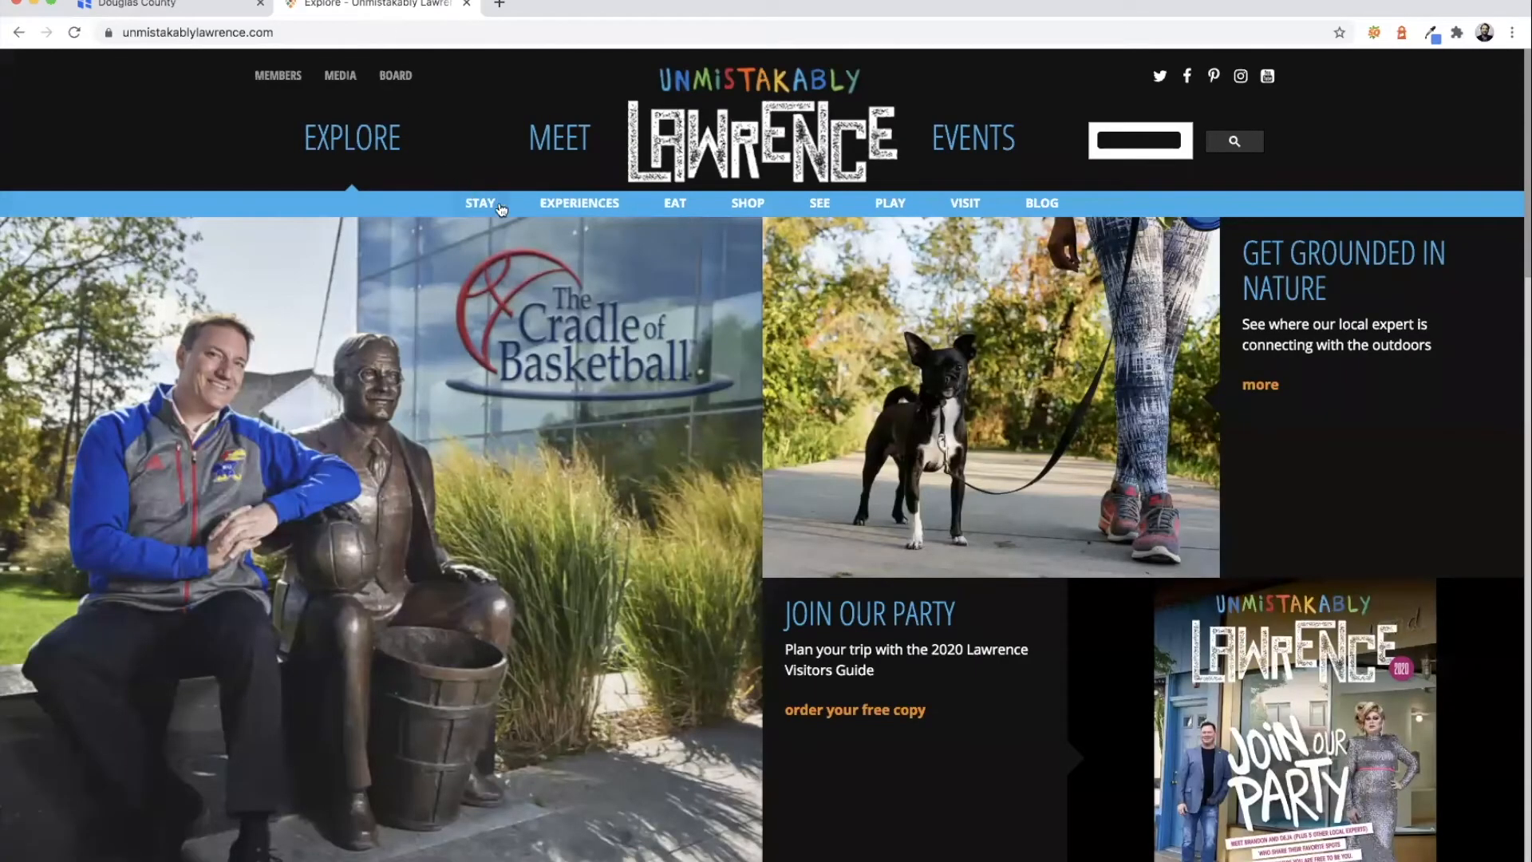
- Browse the Unmistakably Lawrence Itineraries page
{"action": "mouse_move", "coordinate": [564, 206]}
{"action": "left_click", "coordinate": [564, 207]}
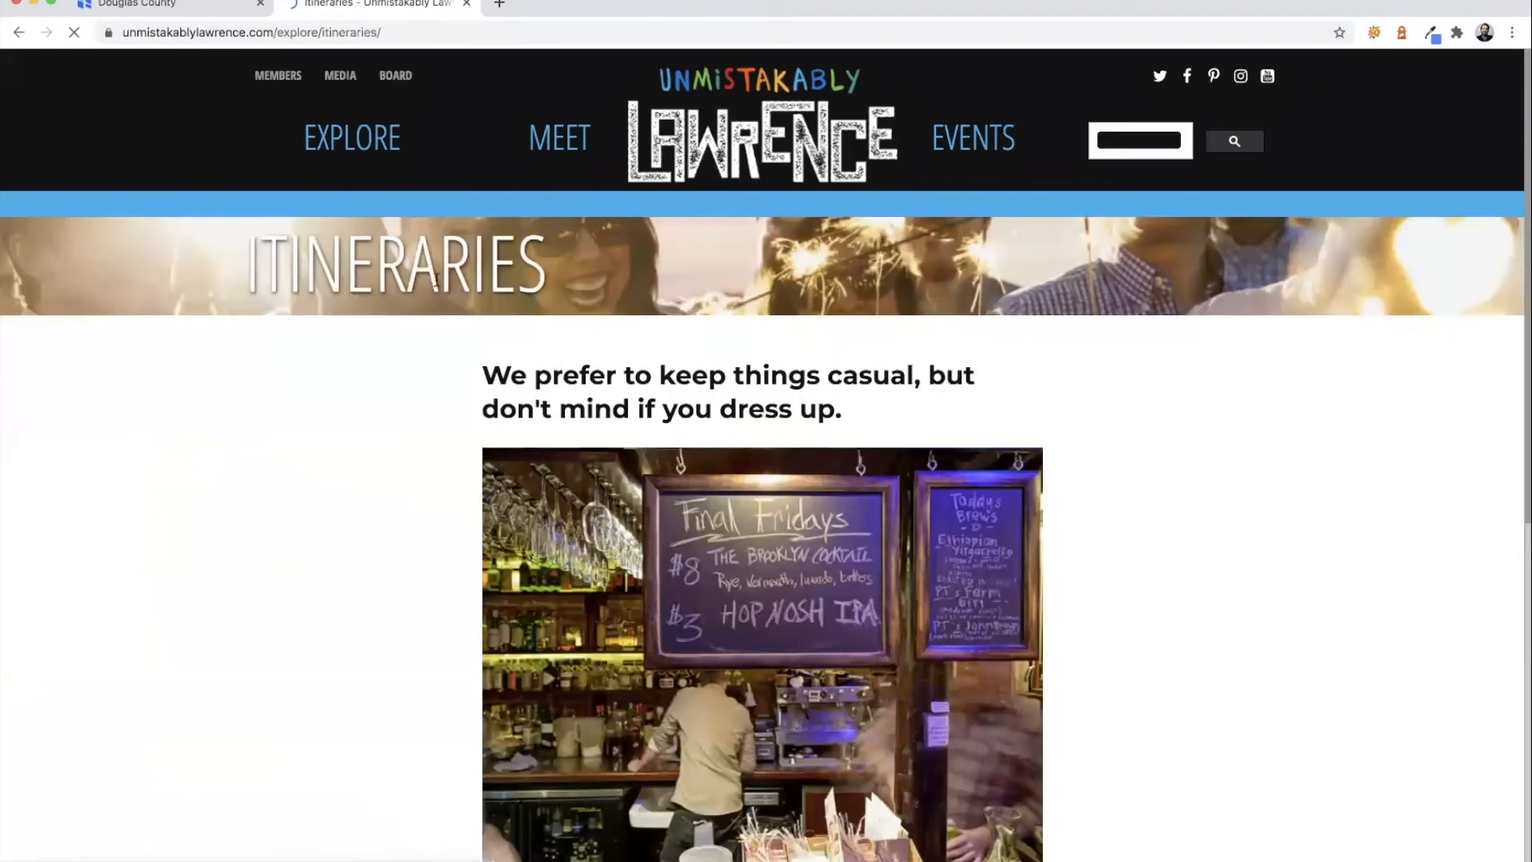
{"action": "scroll", "coordinate": [433, 283], "scroll_direction": "down", "scroll_amount": 2}
{"action": "scroll", "coordinate": [423, 281], "scroll_direction": "down", "scroll_amount": 5}
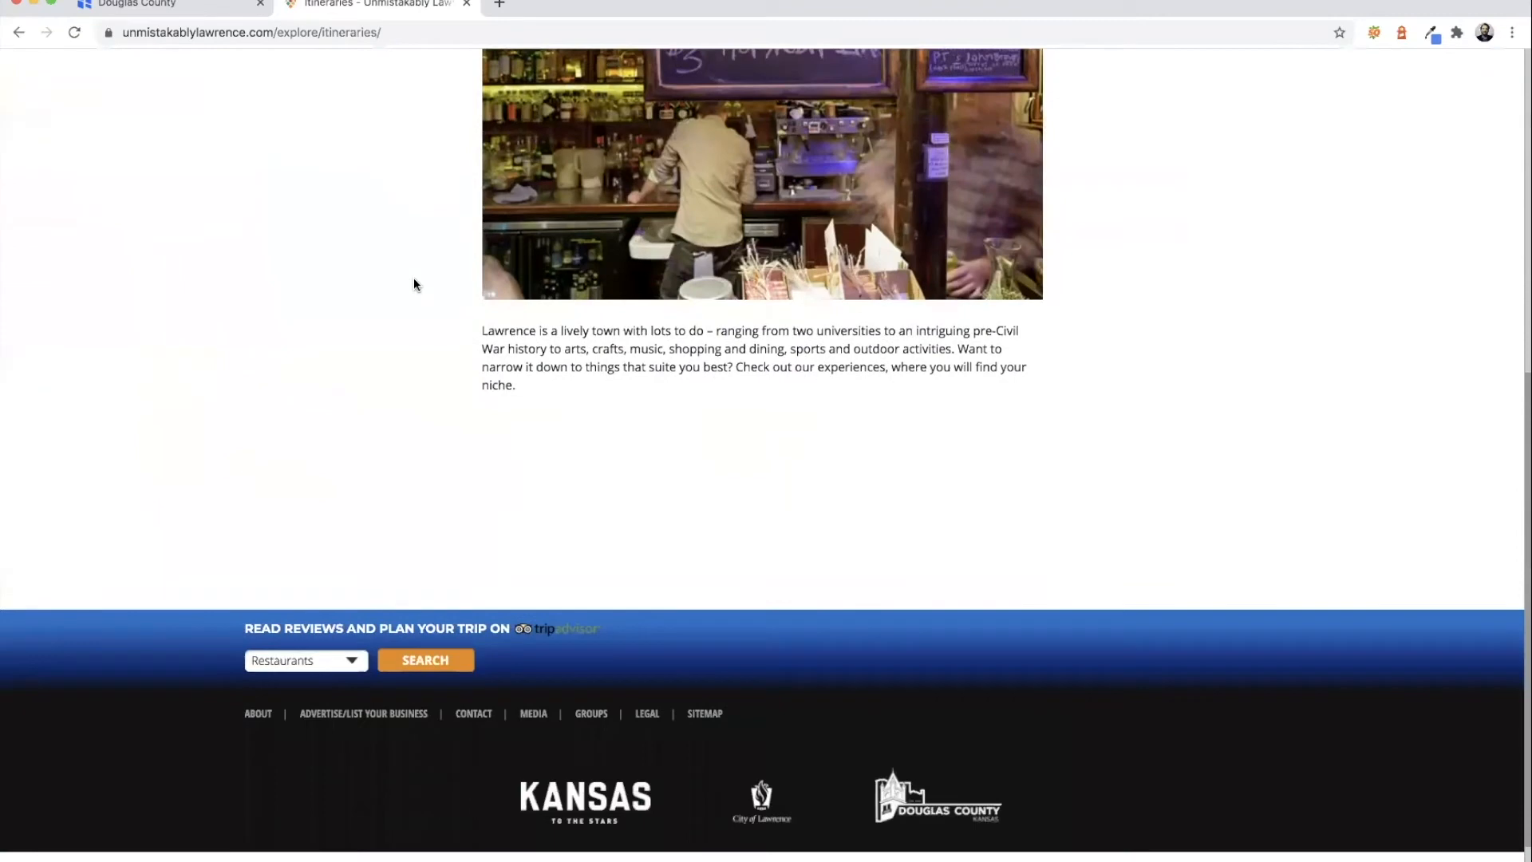
{"action": "scroll", "coordinate": [414, 280], "scroll_direction": "up", "scroll_amount": 6}
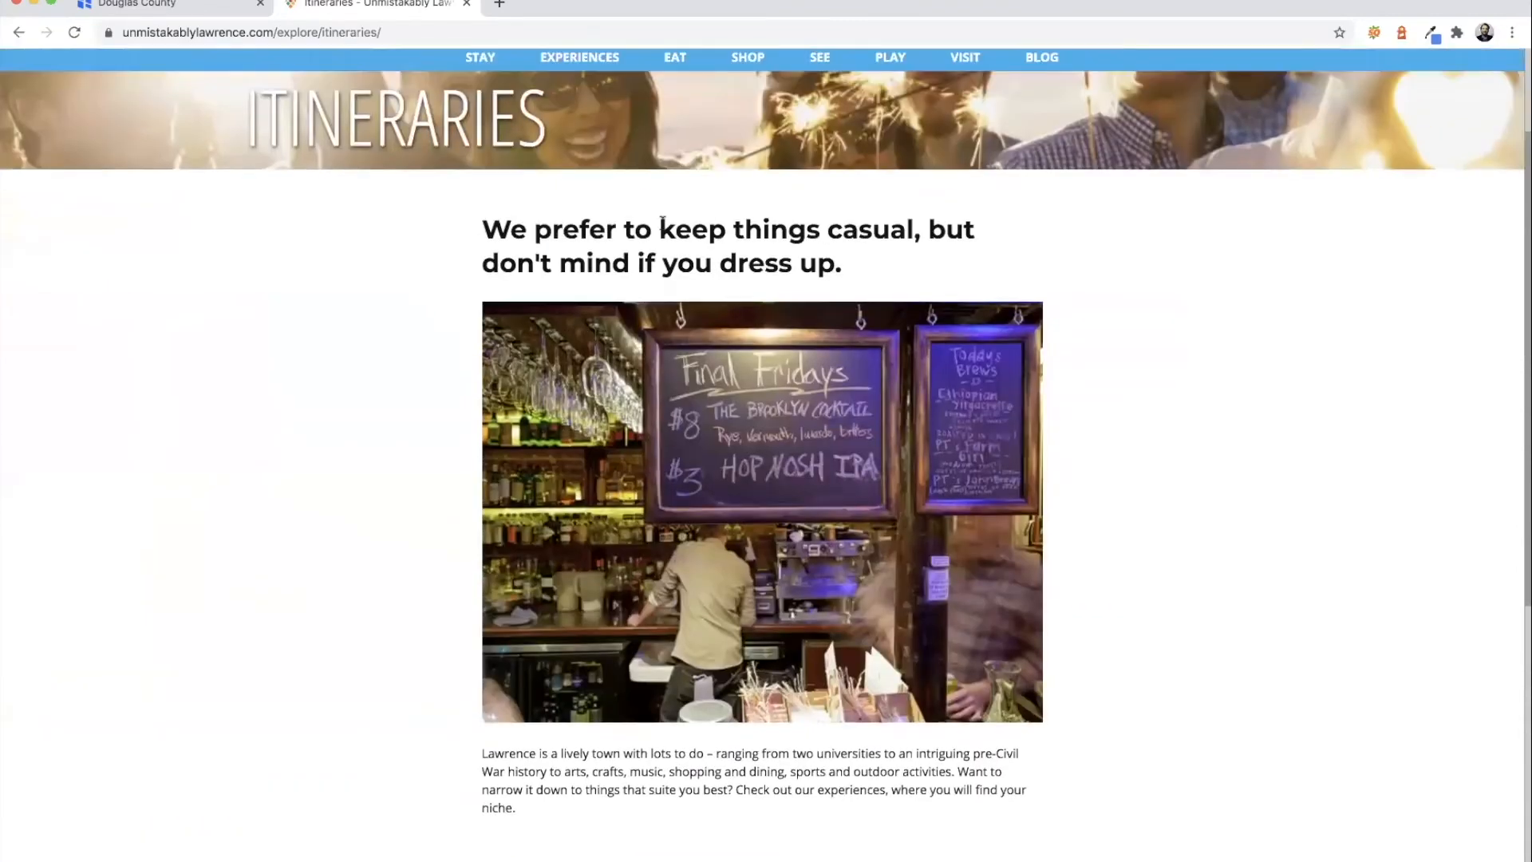
{"action": "scroll", "coordinate": [686, 325], "scroll_direction": "up", "scroll_amount": 2}
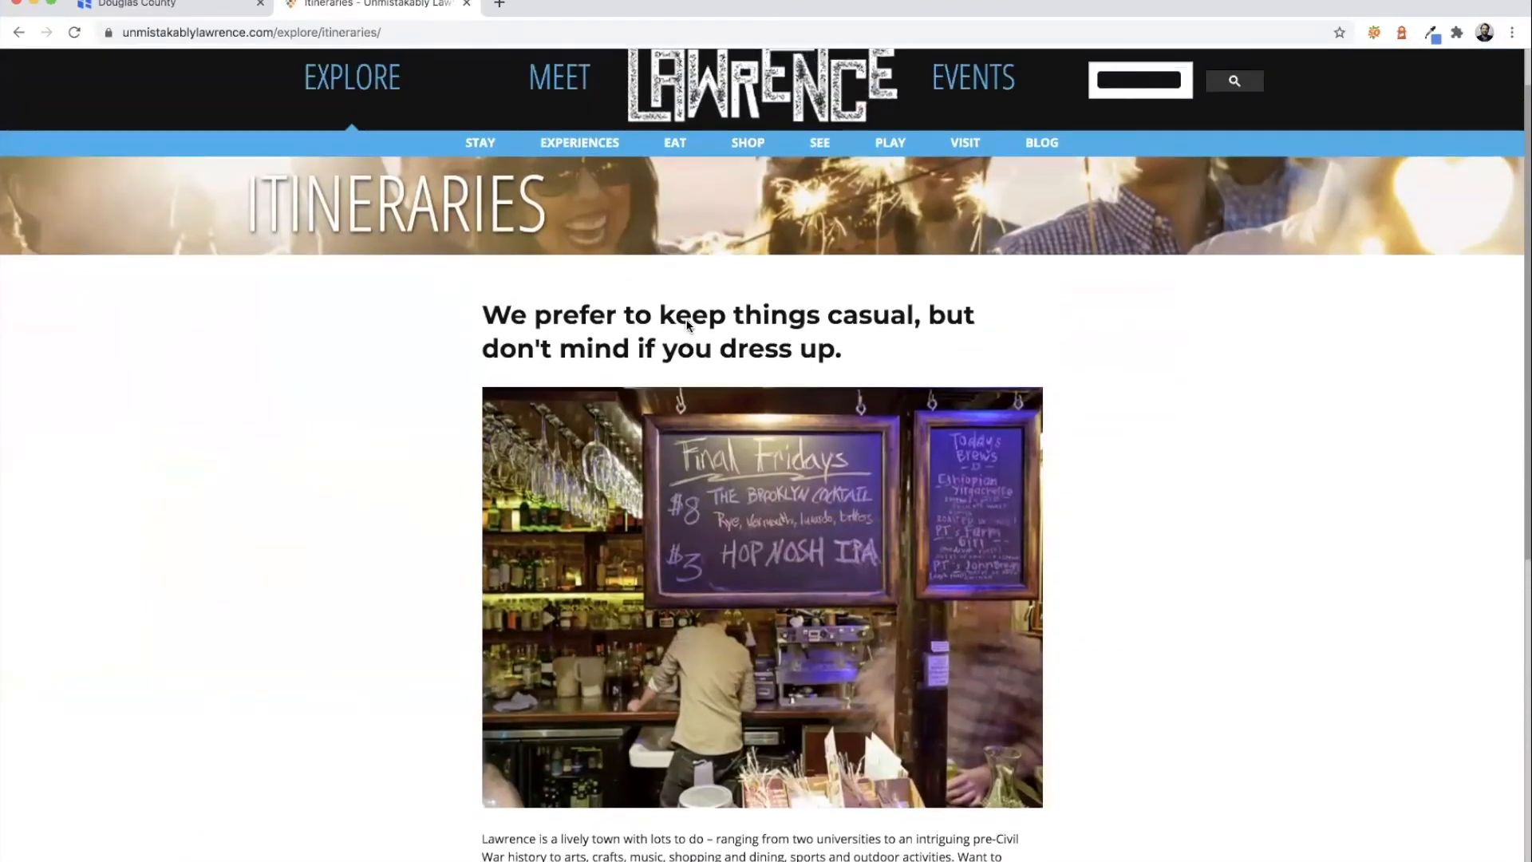
- Open the Kiddos family activities page, copy its address, and return to the HootBoard tab
{"action": "mouse_move", "coordinate": [674, 206]}
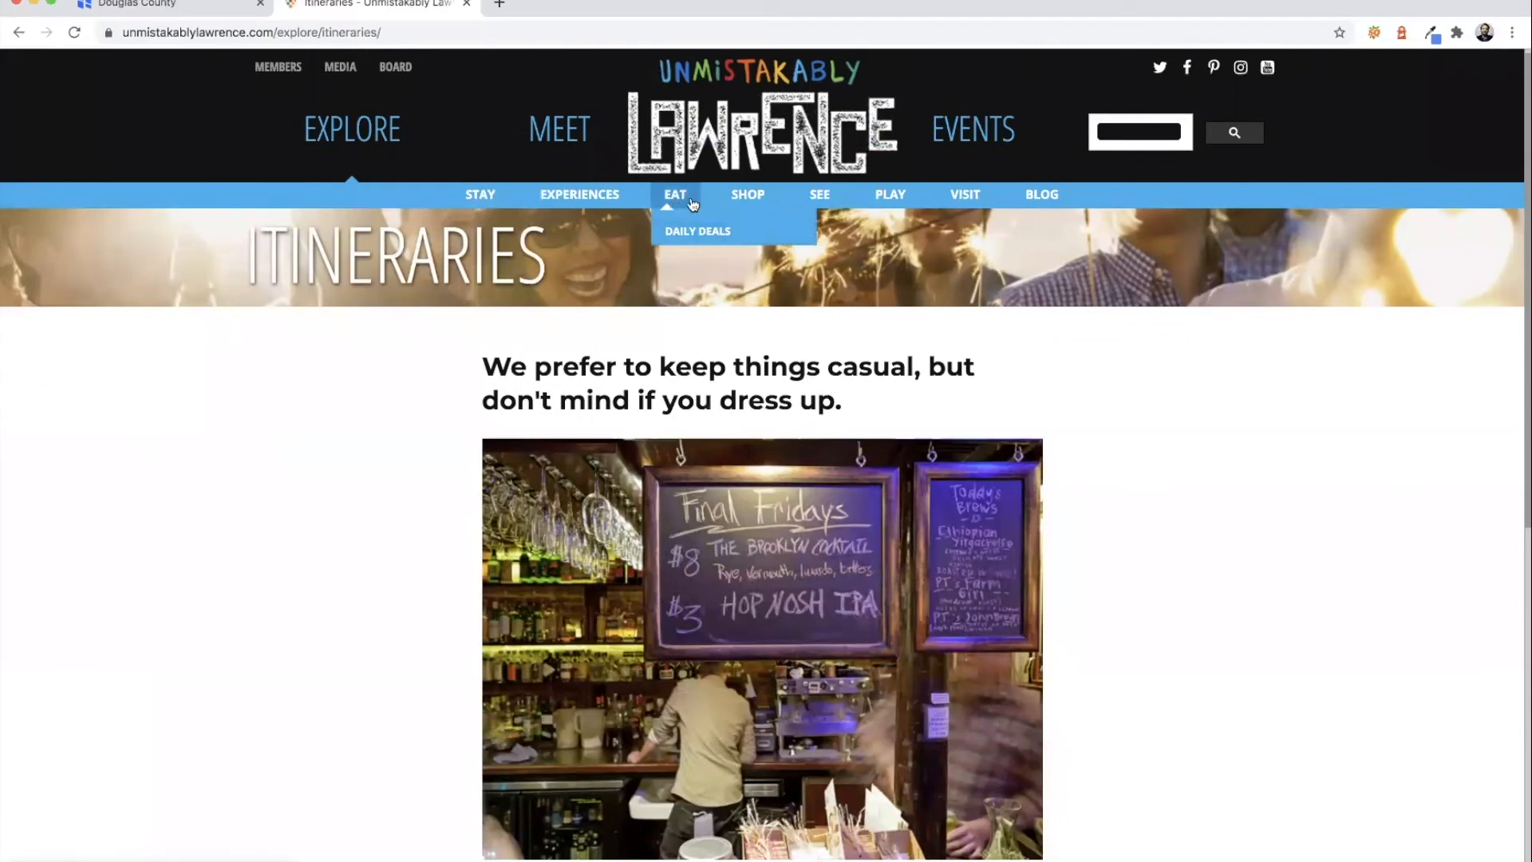
{"action": "mouse_move", "coordinate": [553, 199]}
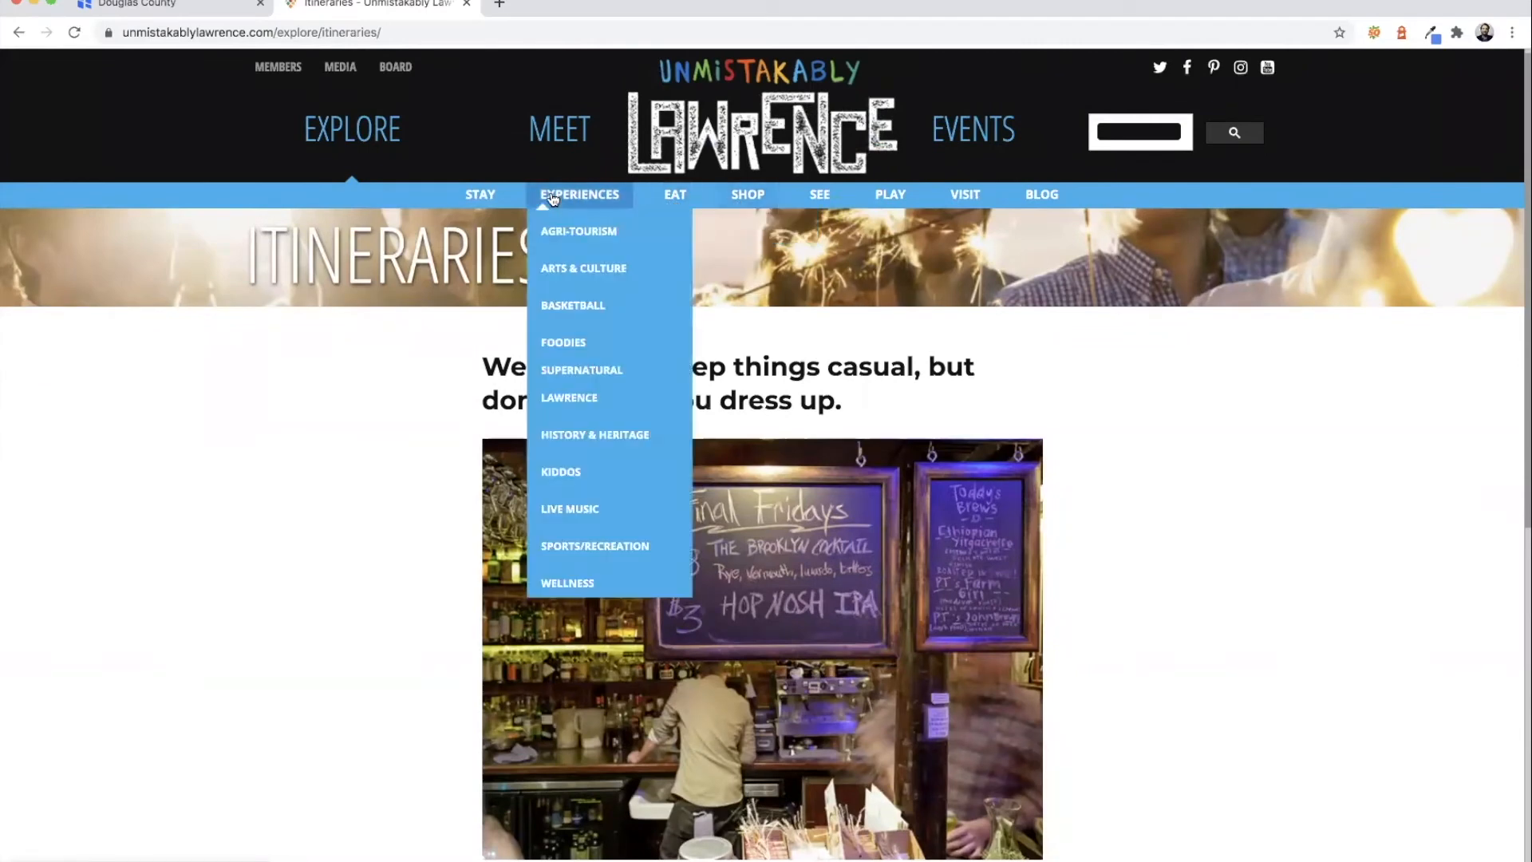
{"action": "left_click", "coordinate": [565, 476]}
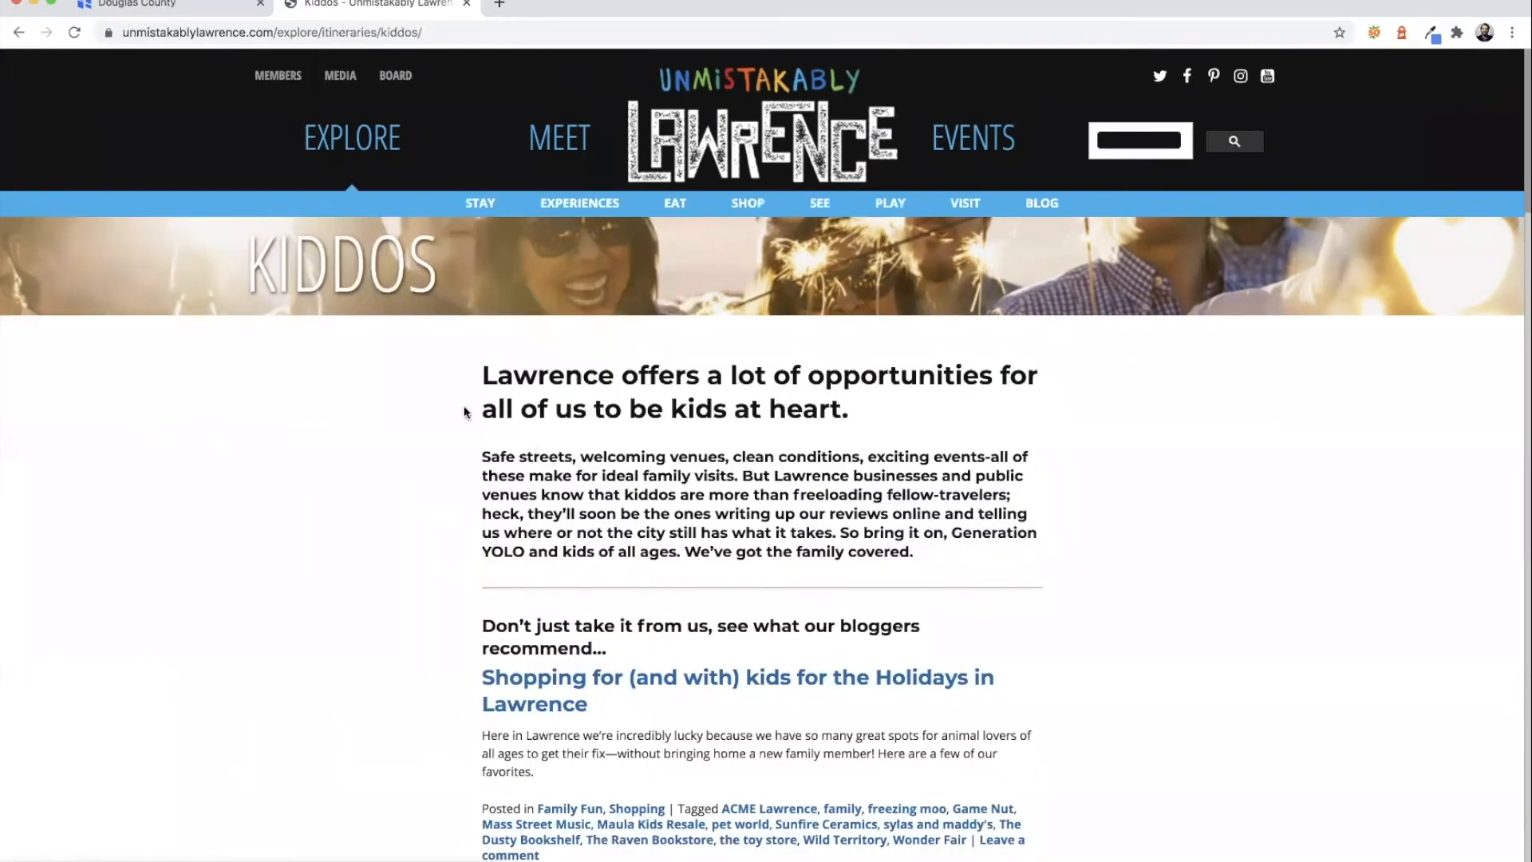
{"action": "scroll", "coordinate": [445, 407], "scroll_direction": "down", "scroll_amount": 1}
{"action": "scroll", "coordinate": [360, 407], "scroll_direction": "down", "scroll_amount": 5}
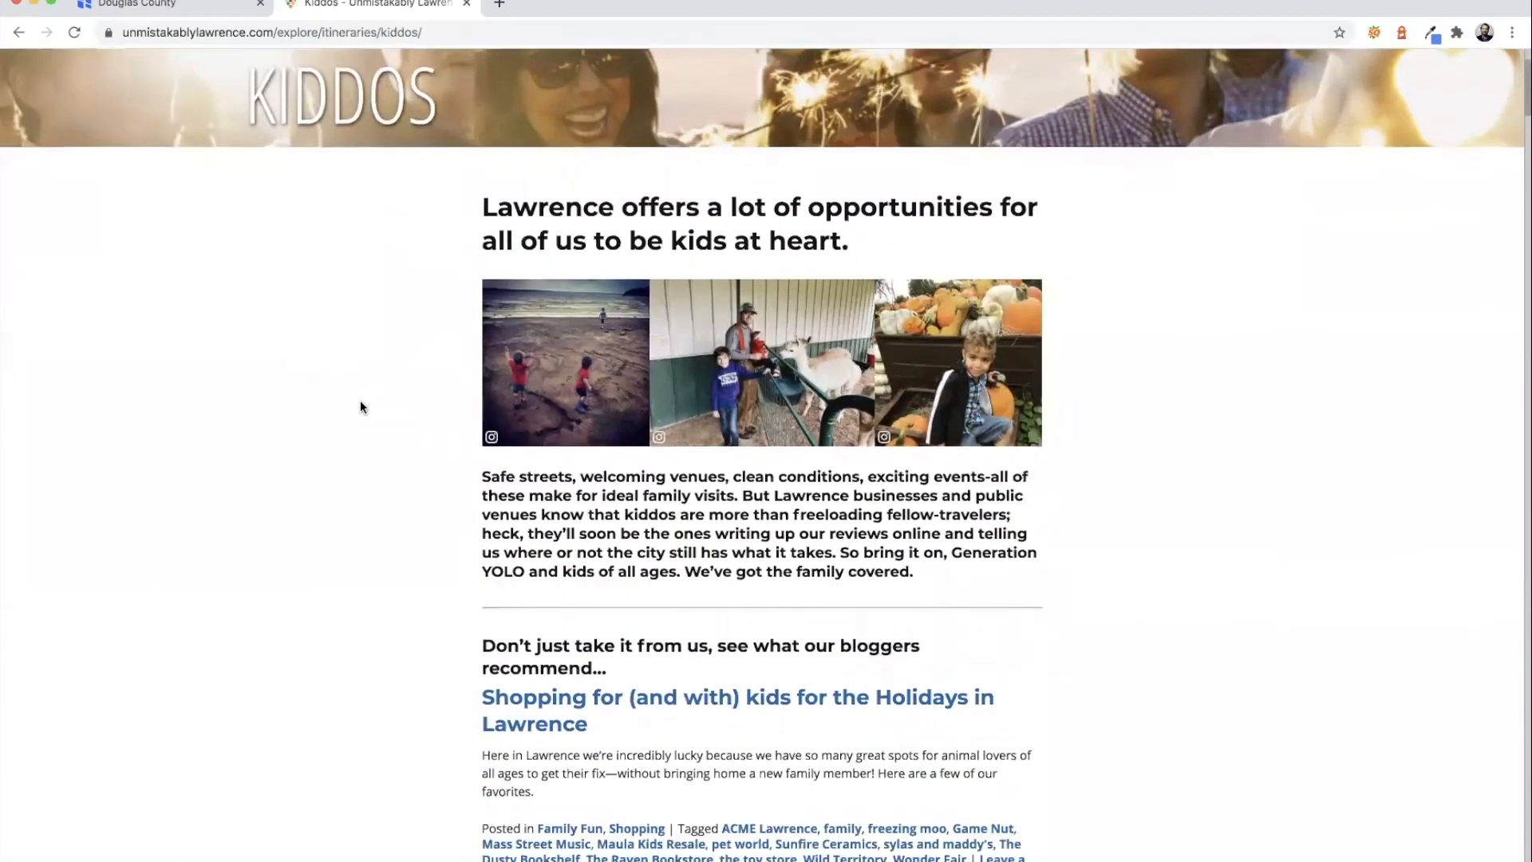
{"action": "scroll", "coordinate": [361, 405], "scroll_direction": "down", "scroll_amount": 6}
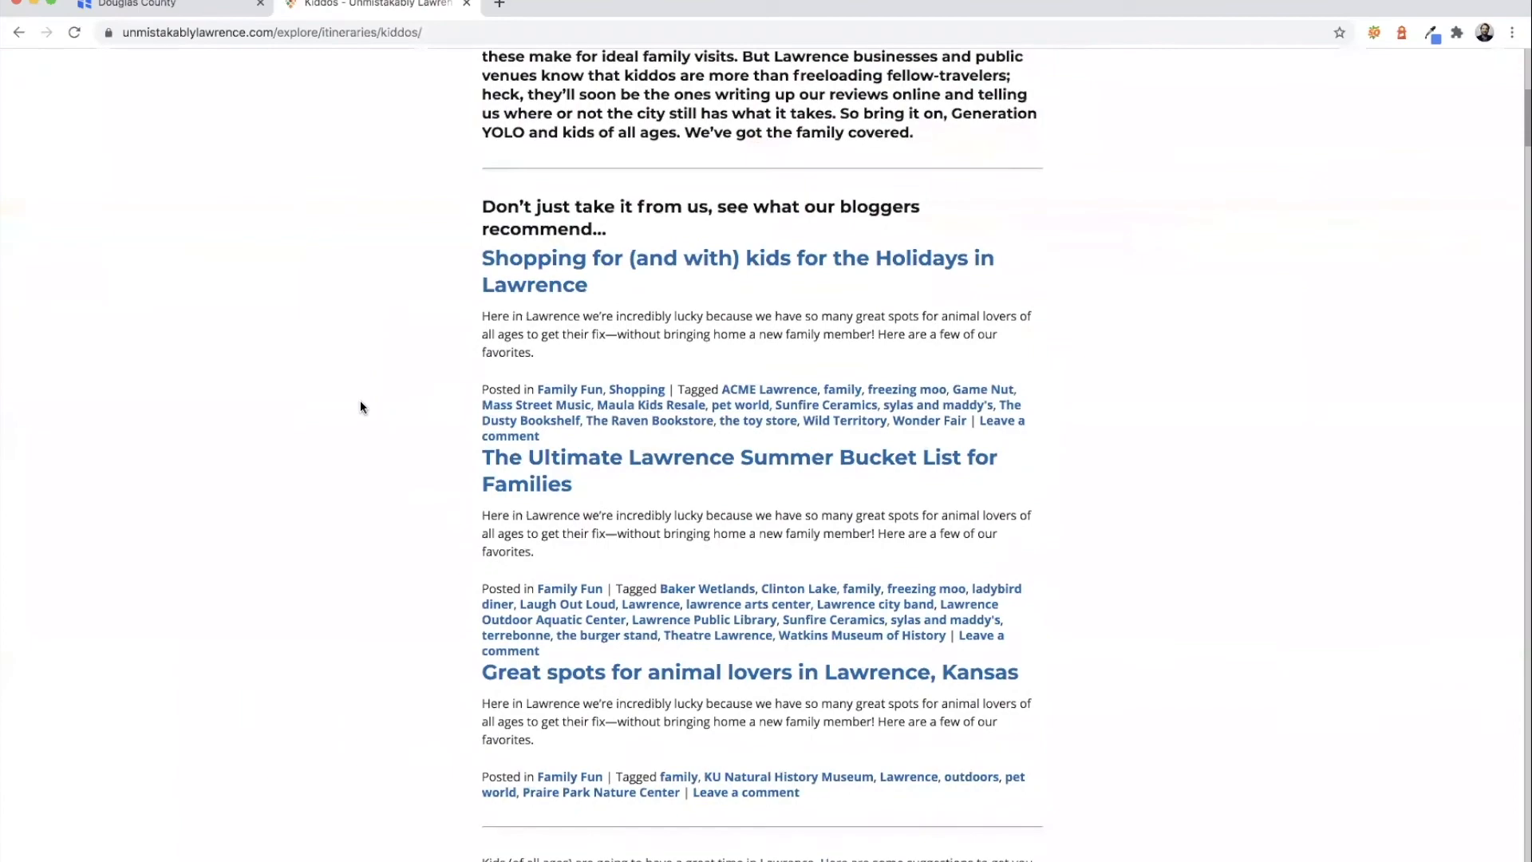
{"action": "scroll", "coordinate": [361, 406], "scroll_direction": "down", "scroll_amount": 4}
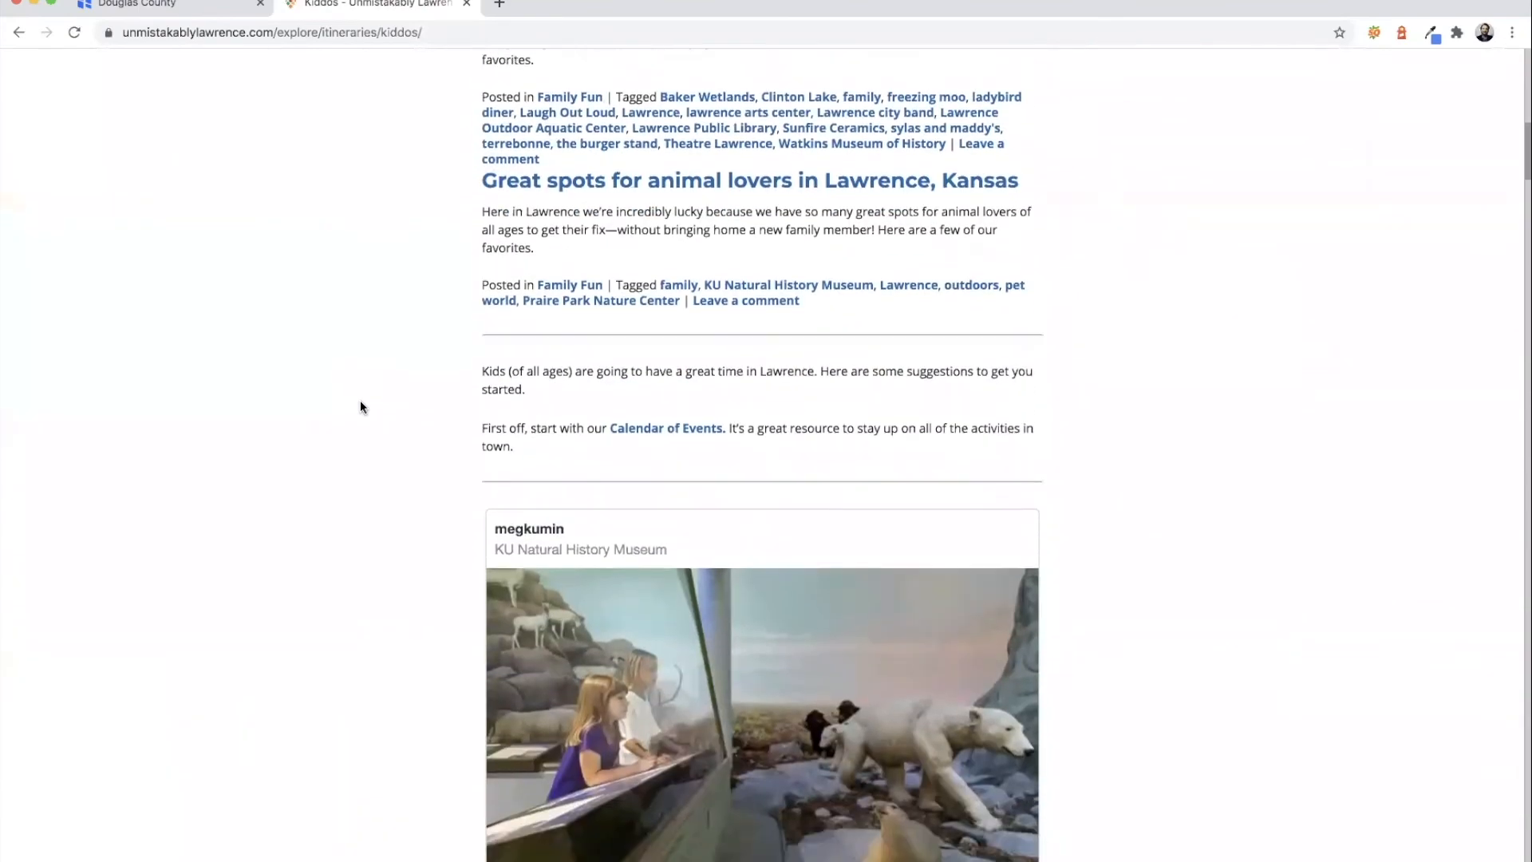
{"action": "scroll", "coordinate": [361, 406], "scroll_direction": "up", "scroll_amount": 5}
{"action": "scroll", "coordinate": [360, 400], "scroll_direction": "up", "scroll_amount": 8}
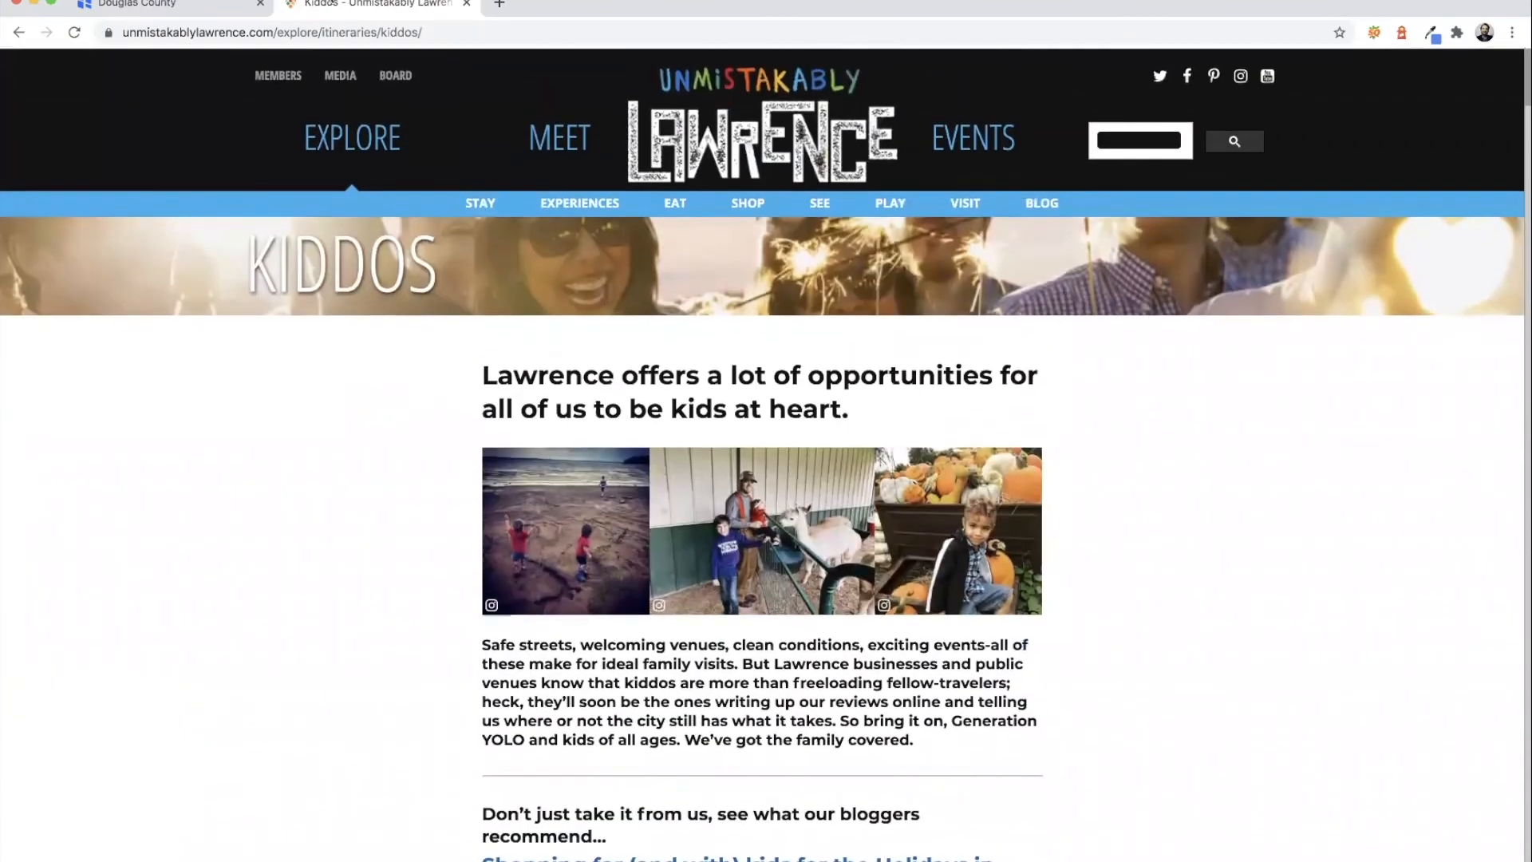
{"action": "left_click", "coordinate": [326, 32]}
{"action": "key", "text": "super+c"}
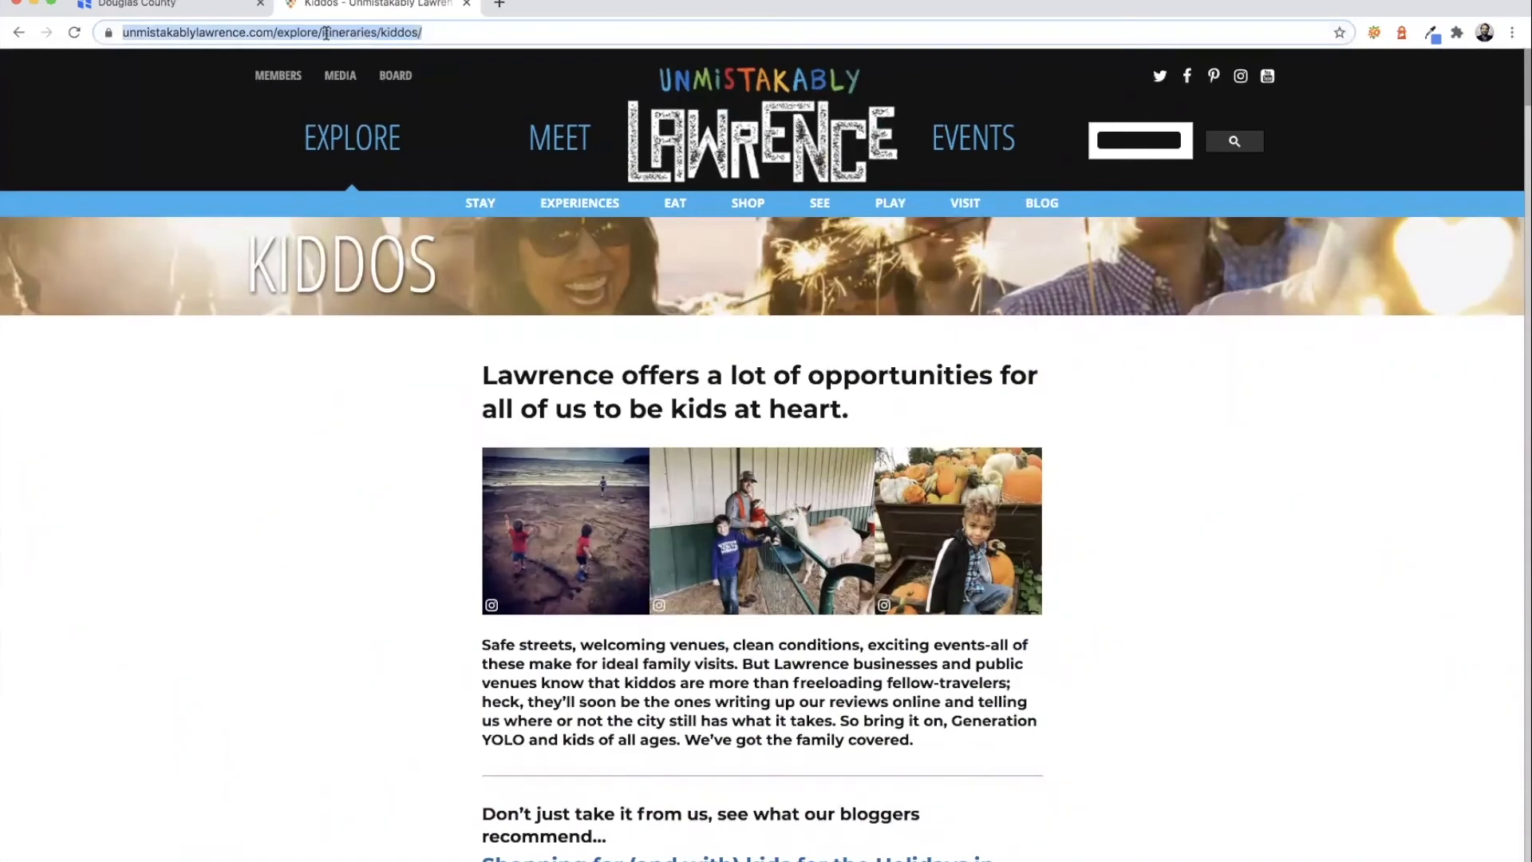
{"action": "left_click", "coordinate": [348, 475]}
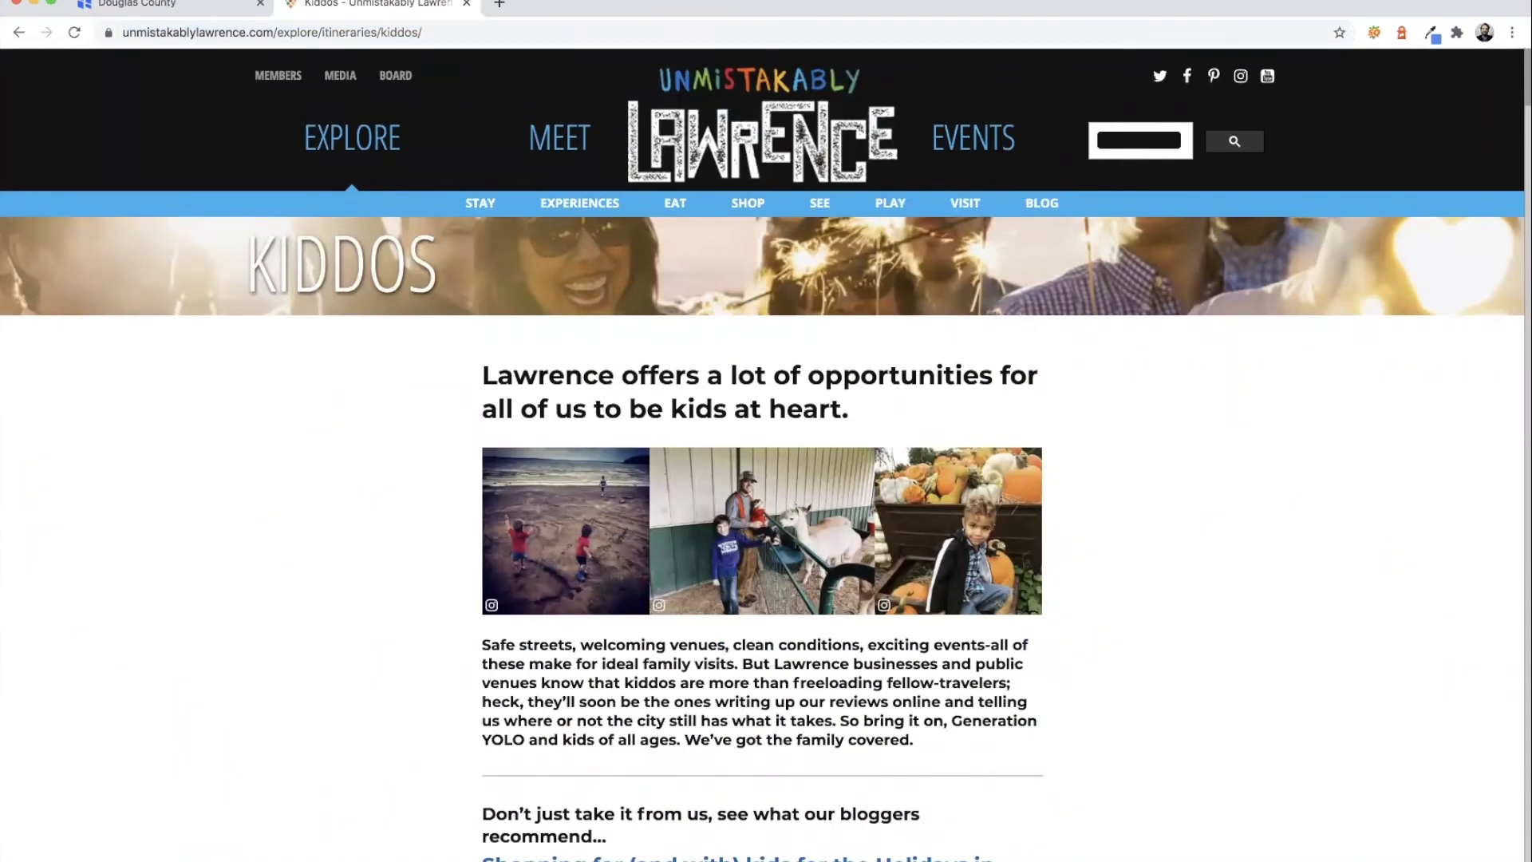
{"action": "left_click", "coordinate": [216, 4]}
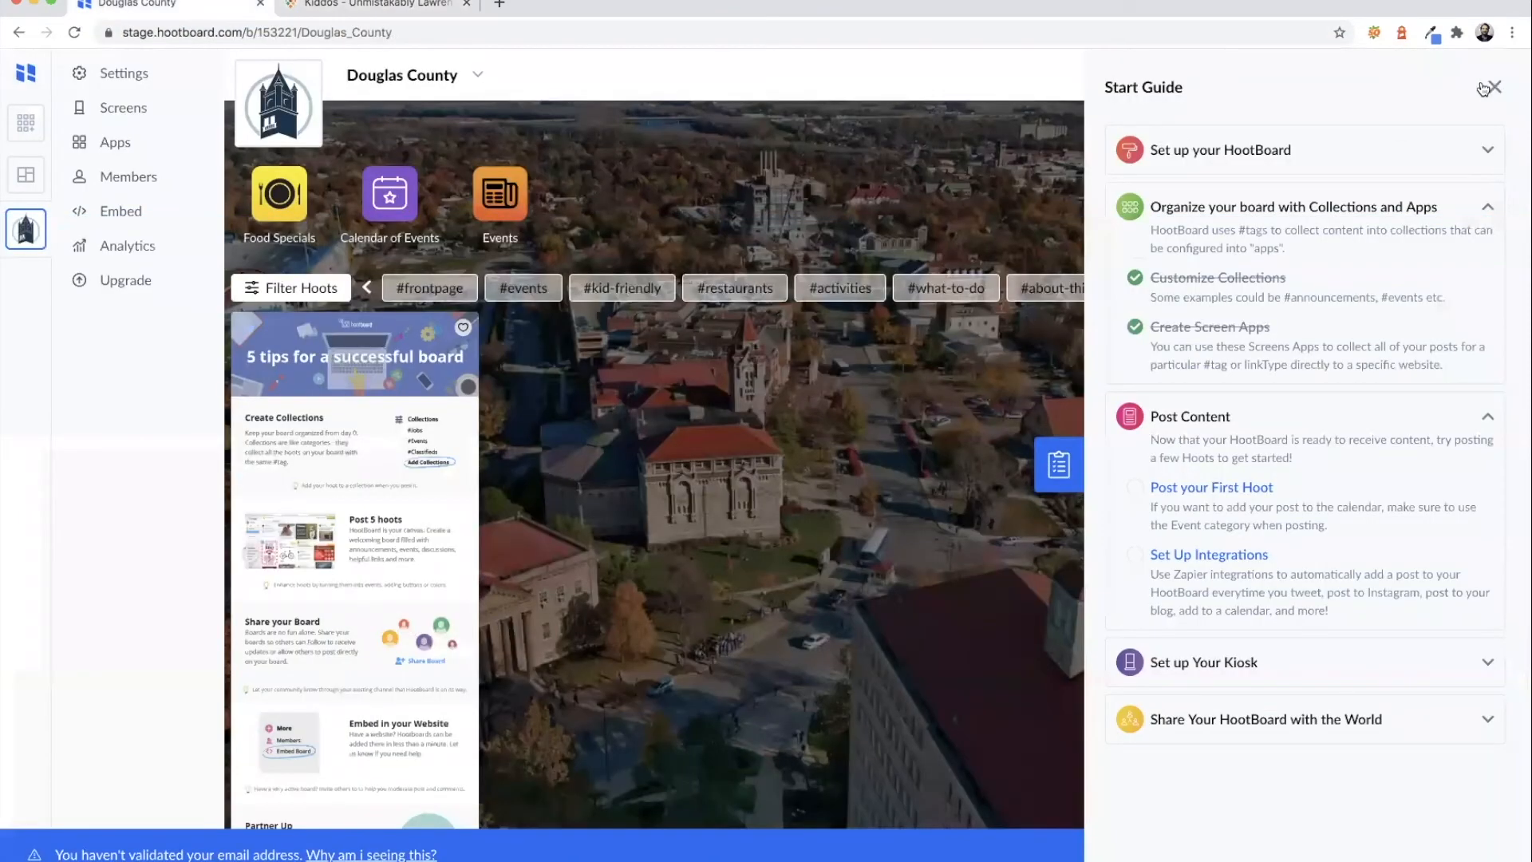
- Start a link hoot with the Kiddos URL and a note about family events in Lawrence
{"action": "left_click", "coordinate": [1485, 88]}
{"action": "left_click", "coordinate": [1452, 79]}
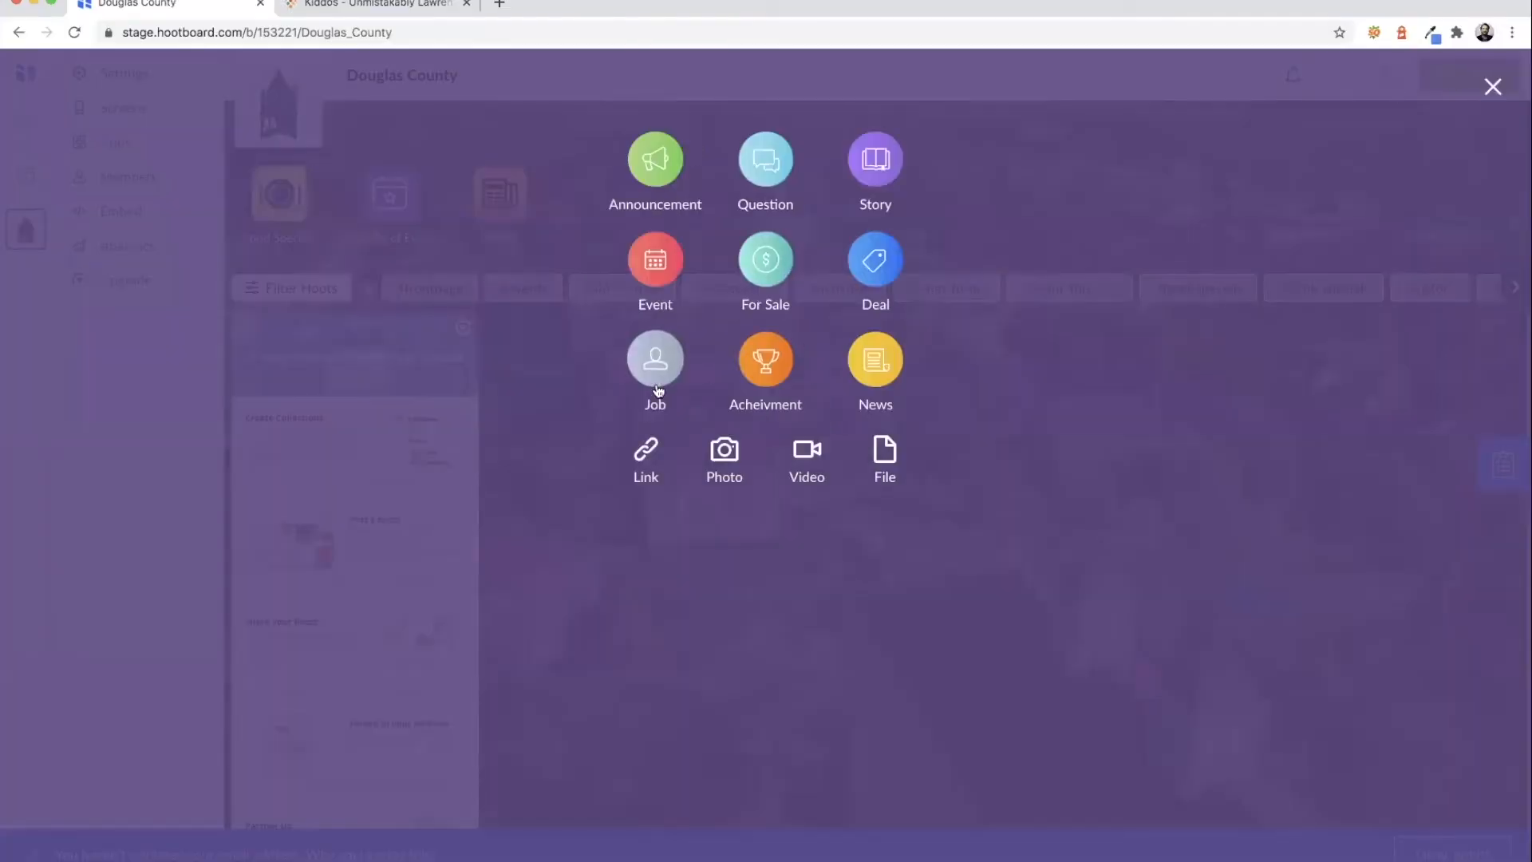
{"action": "left_click", "coordinate": [647, 451]}
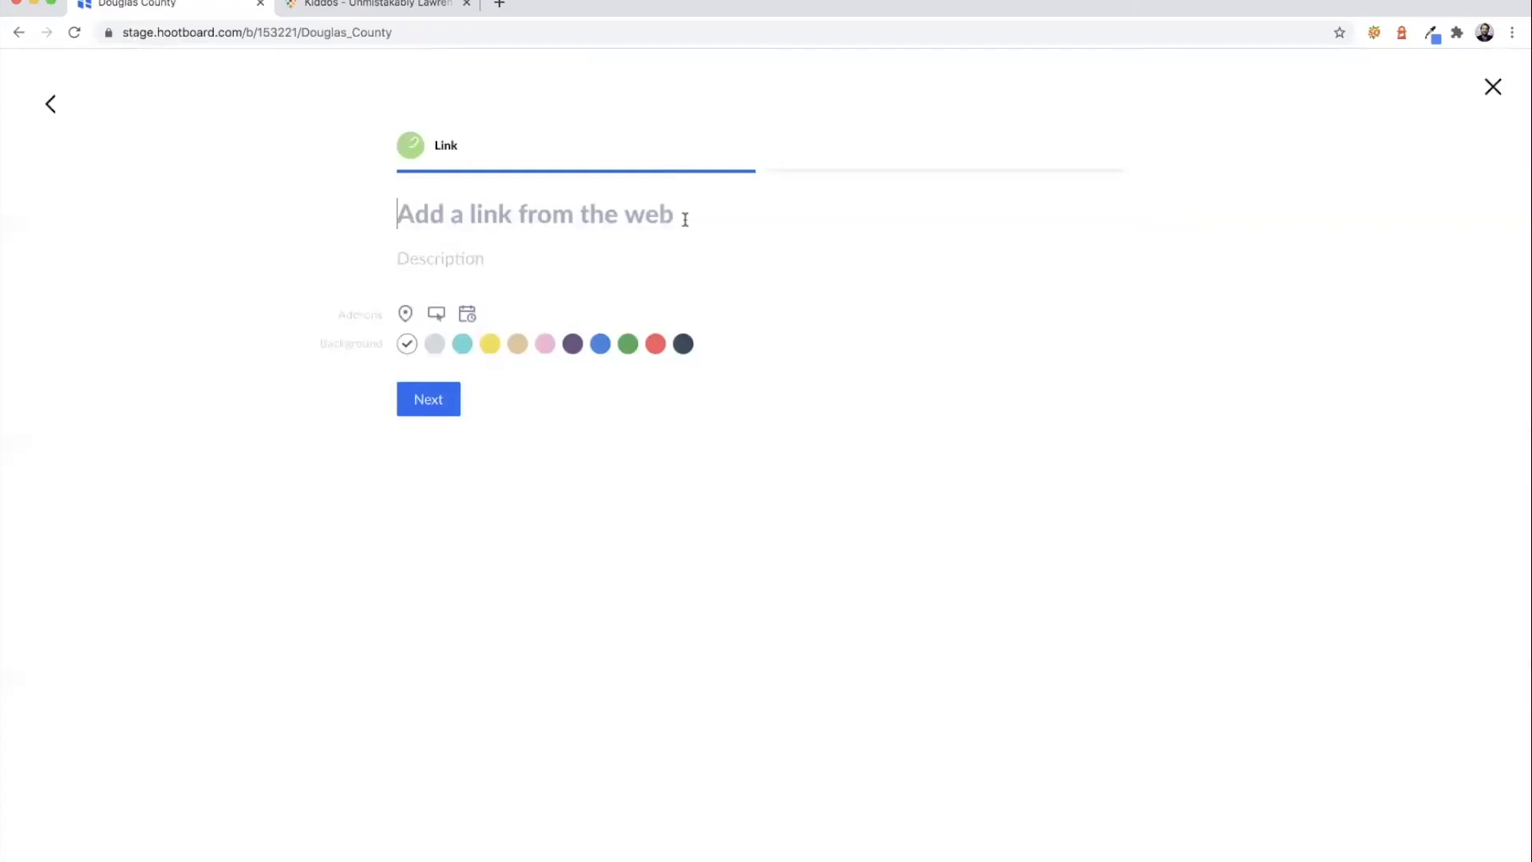
{"action": "key", "text": "super+v"}
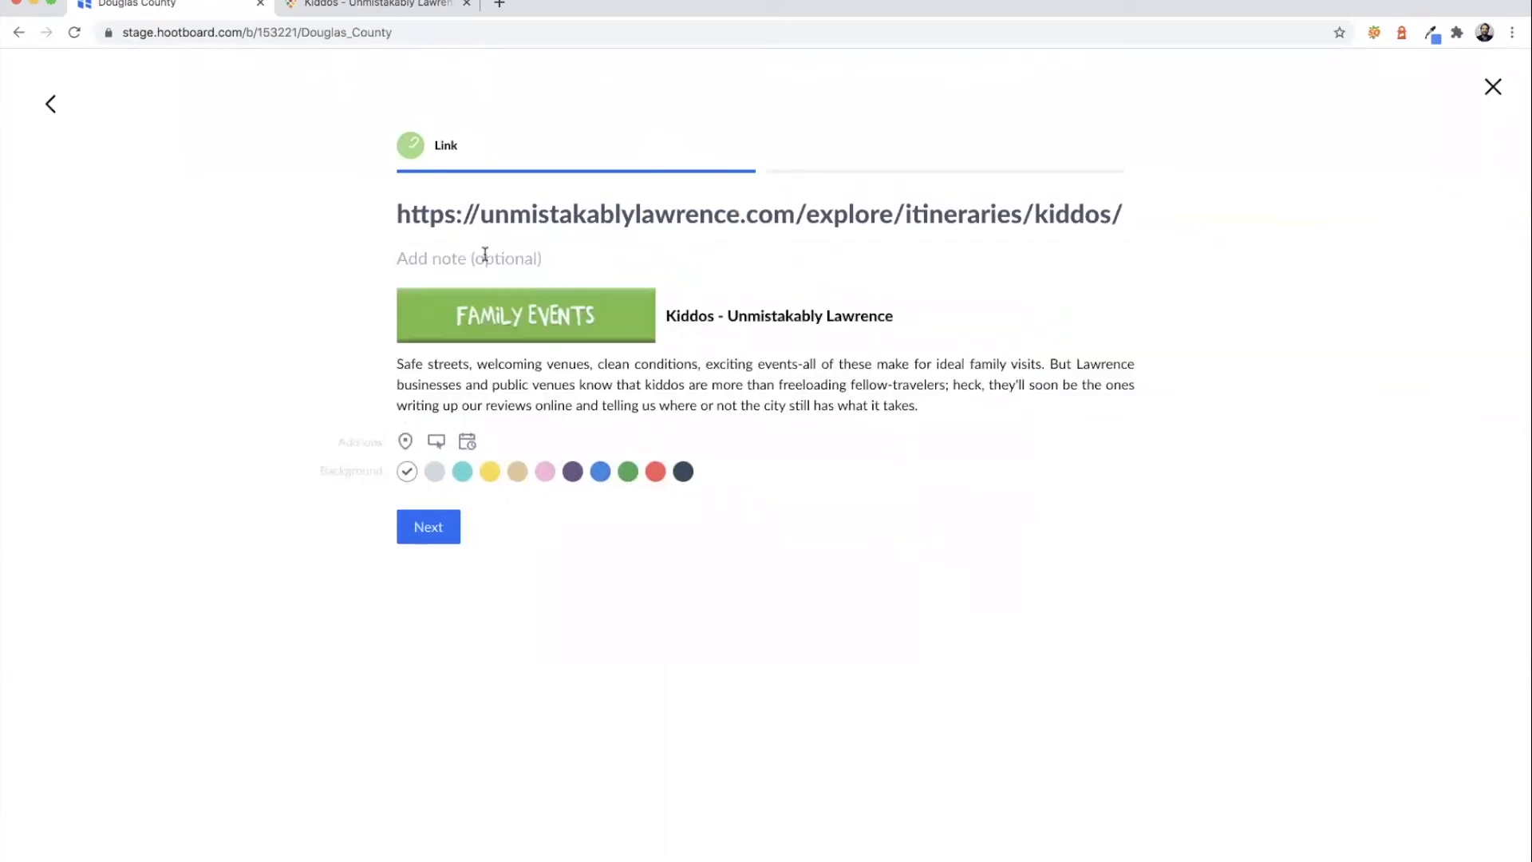
{"action": "type", "text": "Fun Famil"}
{"action": "key", "text": "BackSpace"}
{"action": "key", "text": "BackSpace"}
{"action": "key", "text": "BackSpace"}
{"action": "key", "text": "BackSpace"}
{"action": "type", "text": "family events in Lawrence!"}
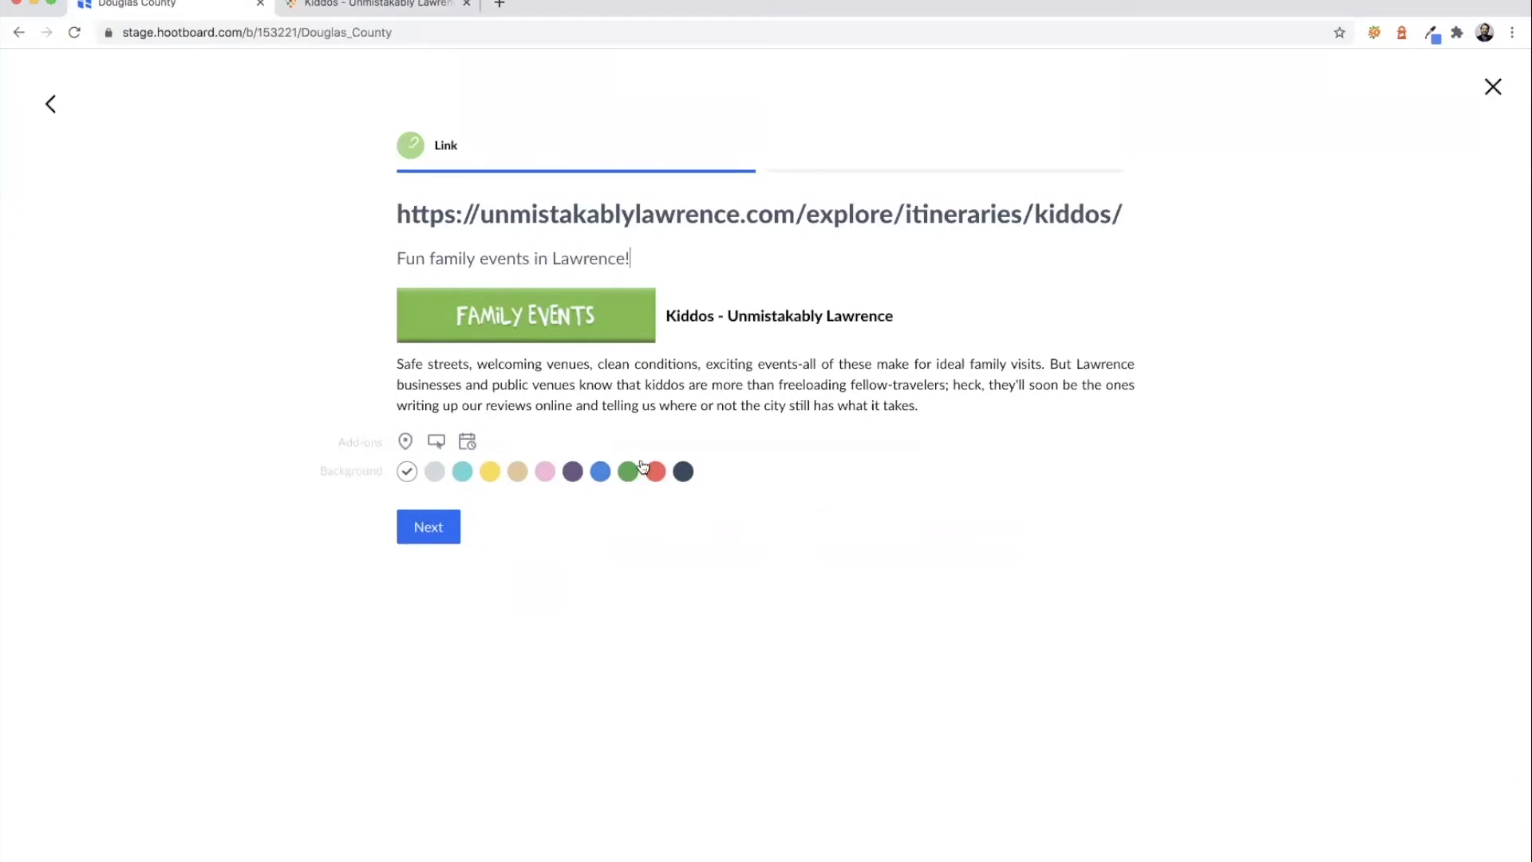
- Add a 'View Family Events' button linking to the Kiddos page, choose a blue background, and continue
{"action": "left_click", "coordinate": [436, 442]}
{"action": "type", "text": "View Family"}
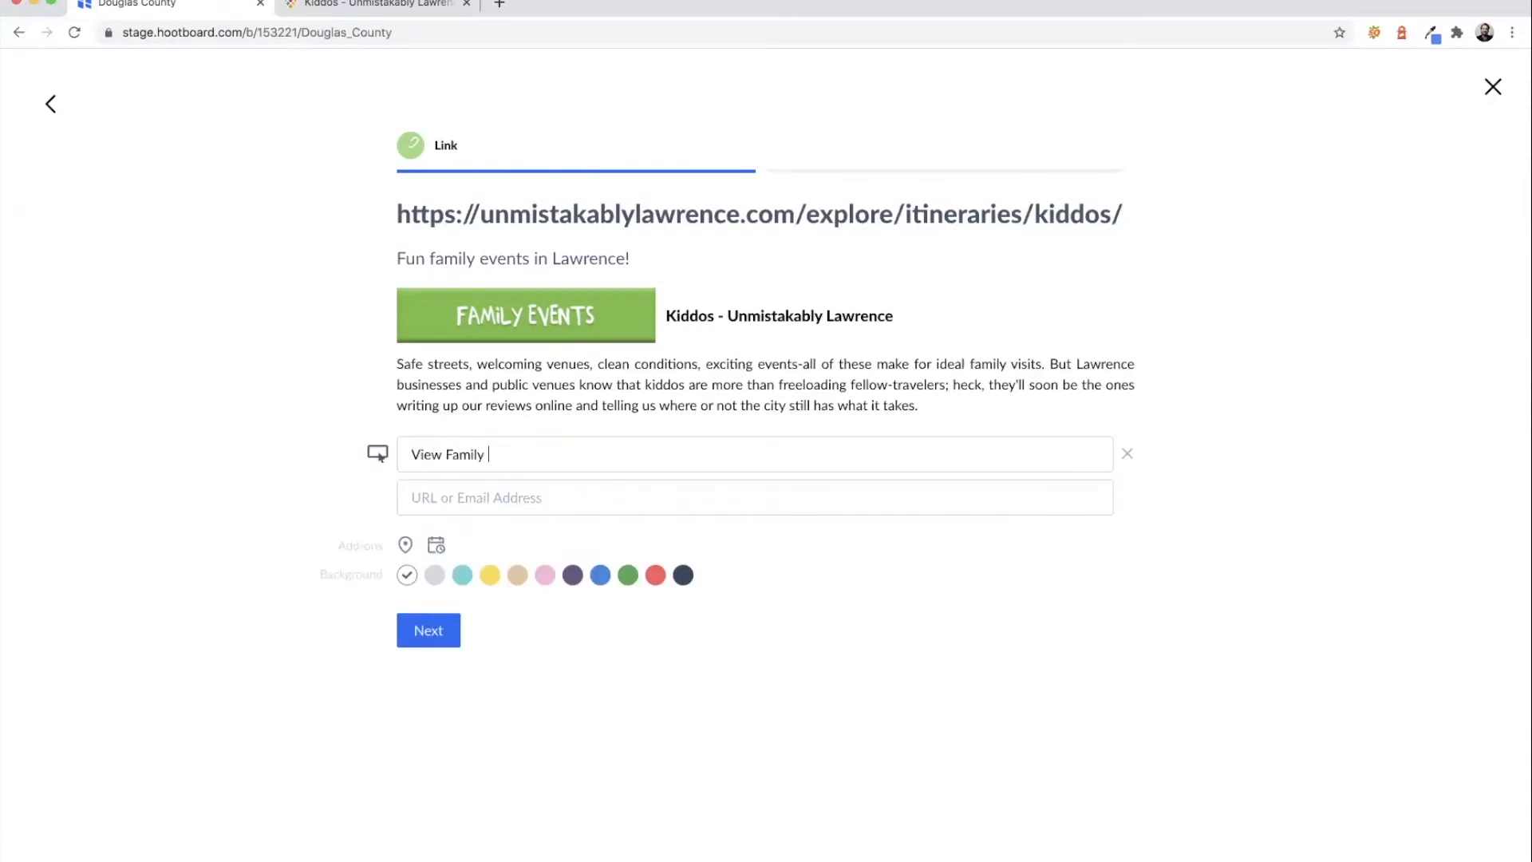
{"action": "type", "text": " Events"}
{"action": "key", "text": "super+v"}
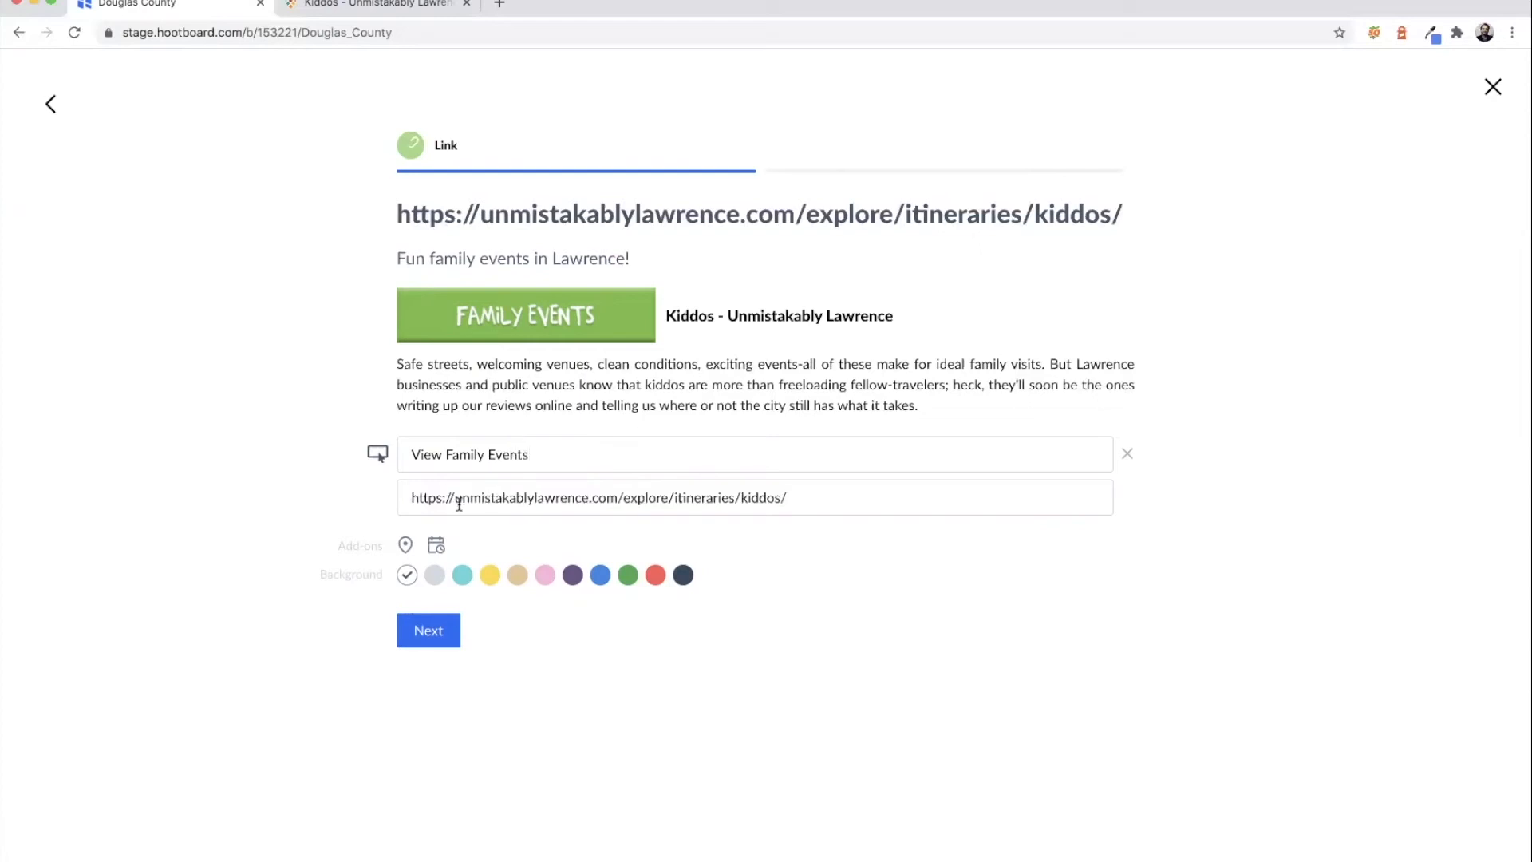
{"action": "left_click", "coordinate": [597, 576]}
{"action": "left_click", "coordinate": [428, 627]}
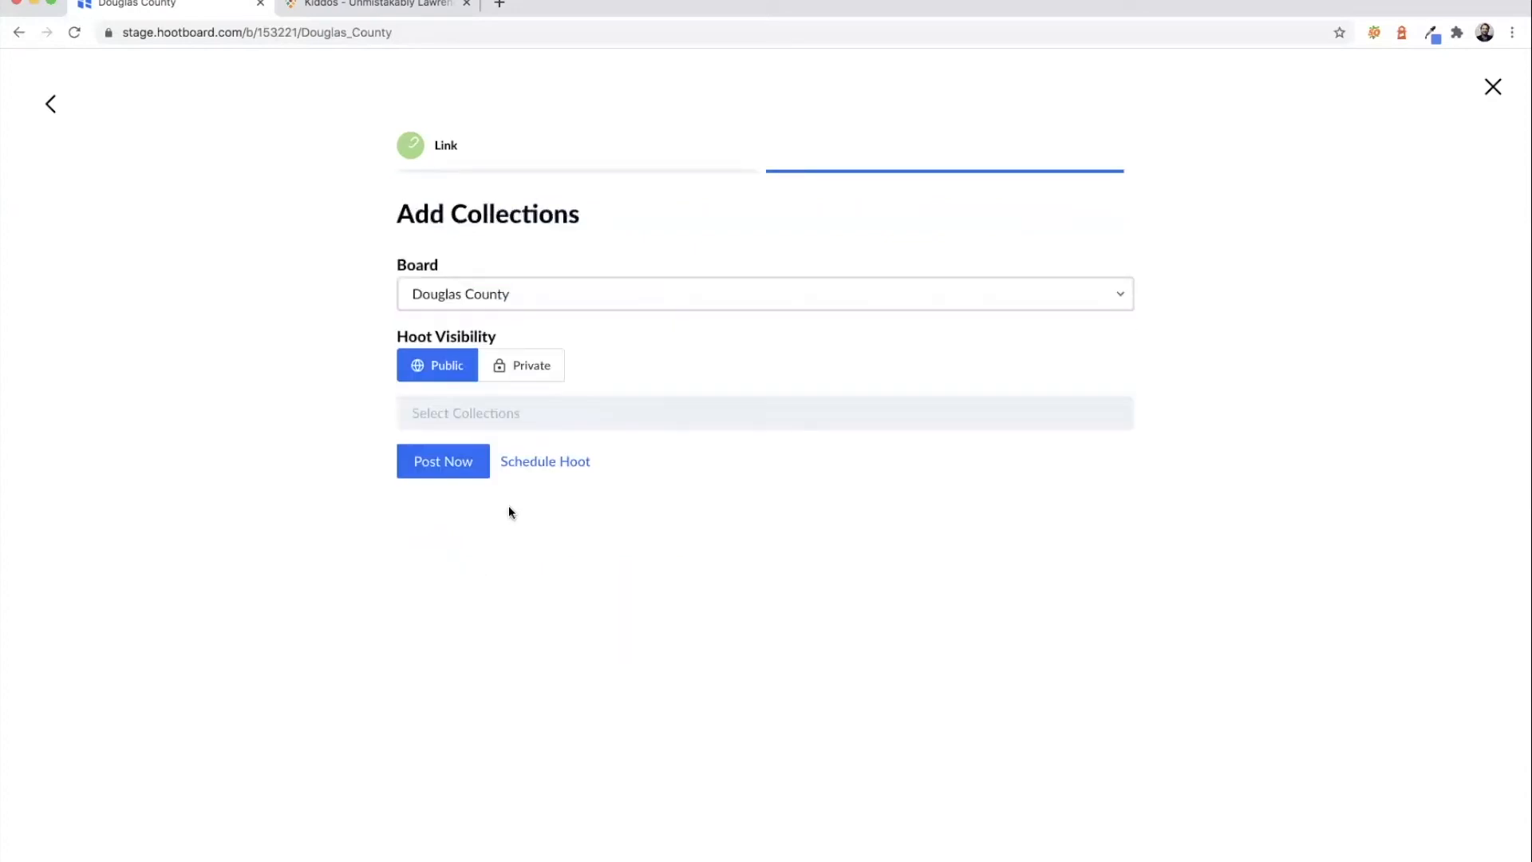
- Tag the hoot with #events, #kid-friendly, #activities and #frontpage
{"action": "left_click", "coordinate": [519, 415]}
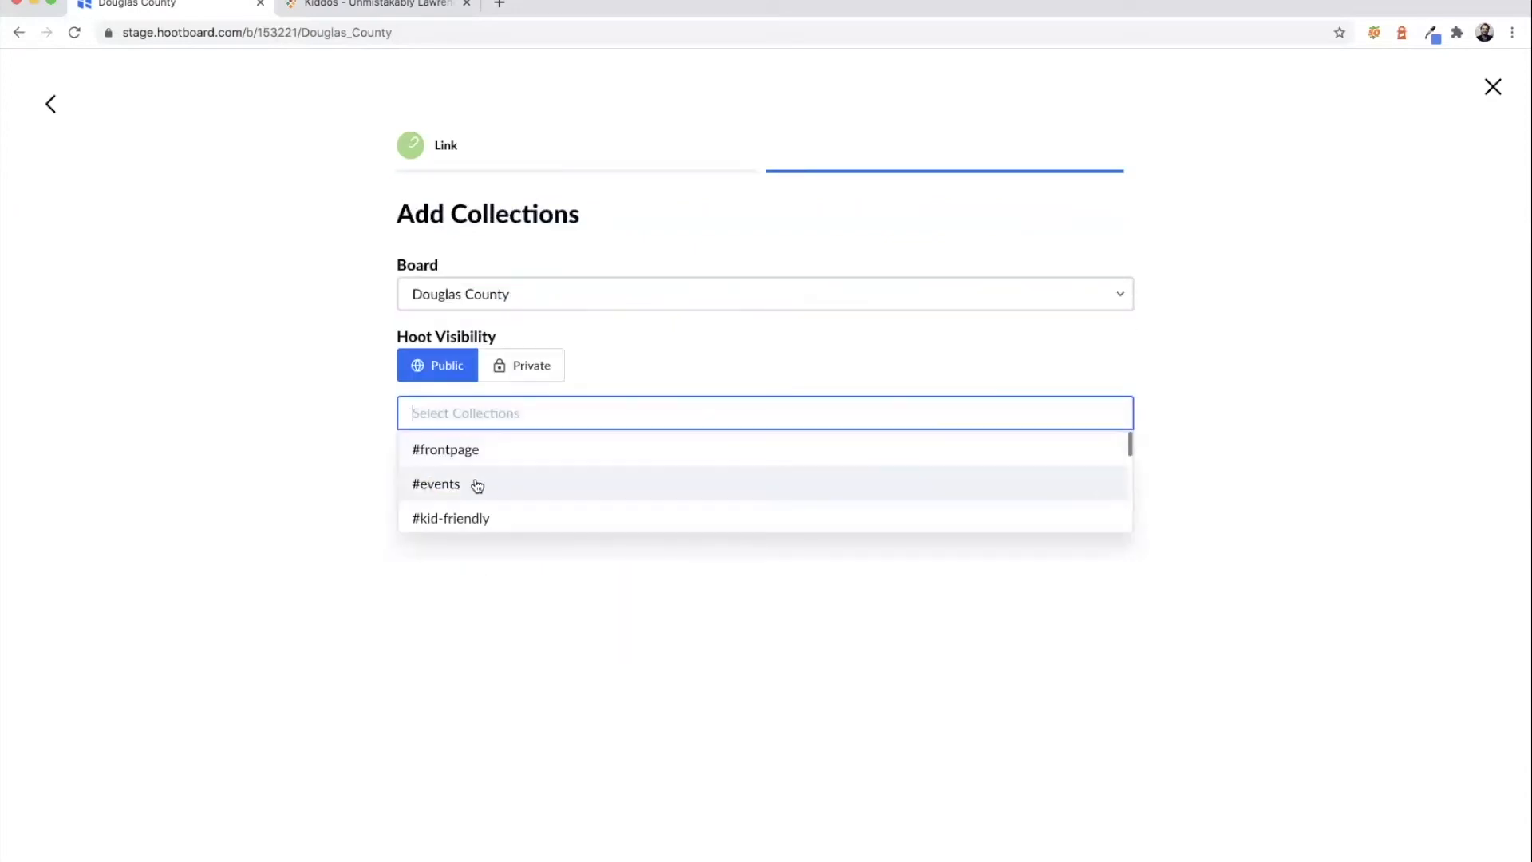
{"action": "left_click", "coordinate": [478, 486]}
{"action": "left_click", "coordinate": [485, 423]}
{"action": "left_click", "coordinate": [483, 485]}
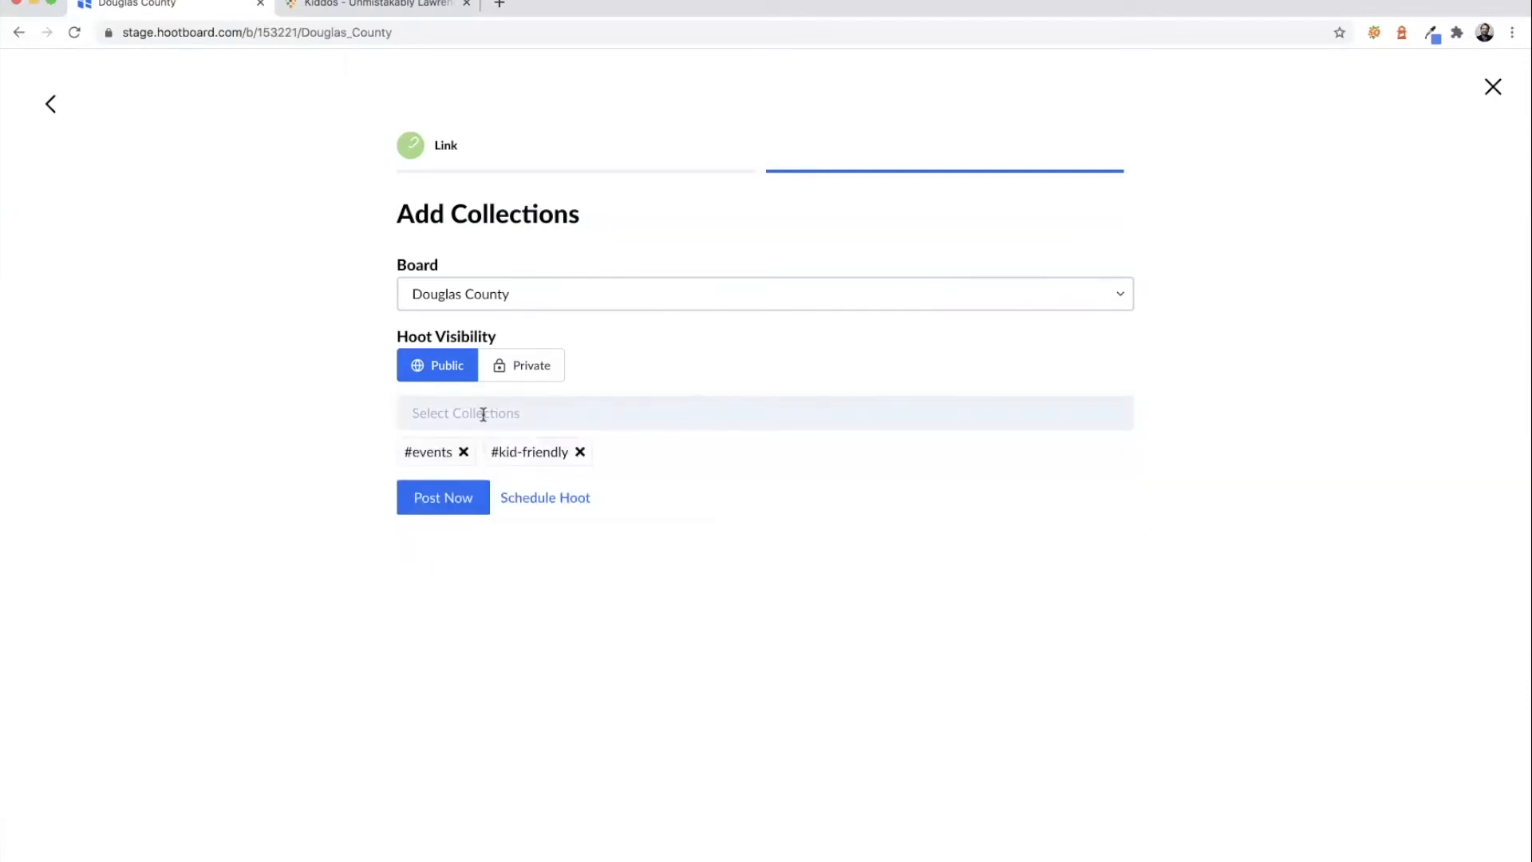
{"action": "left_click", "coordinate": [483, 414]}
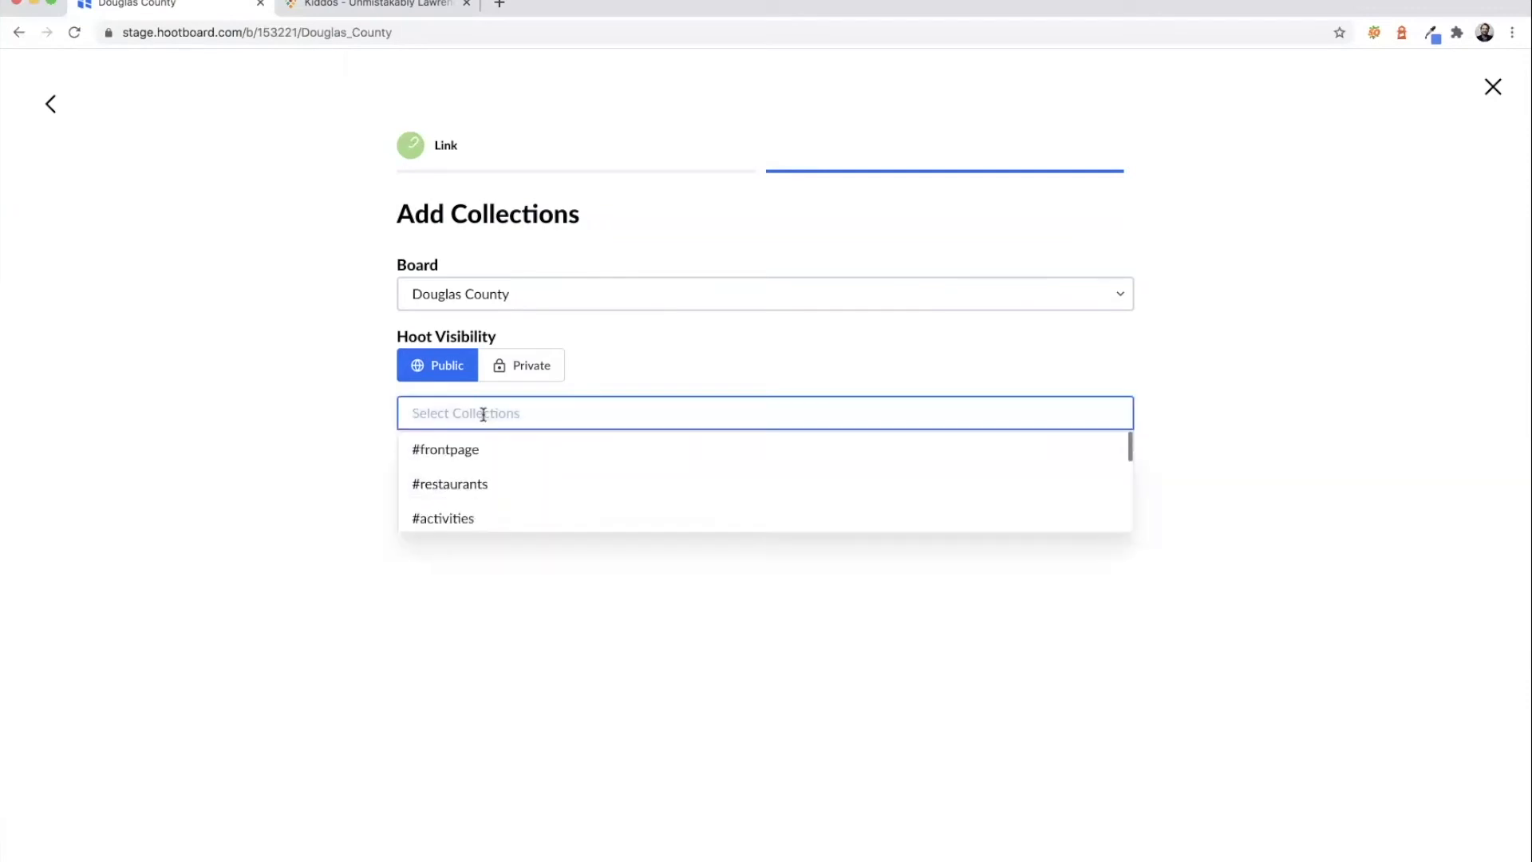
{"action": "left_click", "coordinate": [474, 517]}
{"action": "left_click", "coordinate": [467, 411]}
{"action": "left_click", "coordinate": [462, 451]}
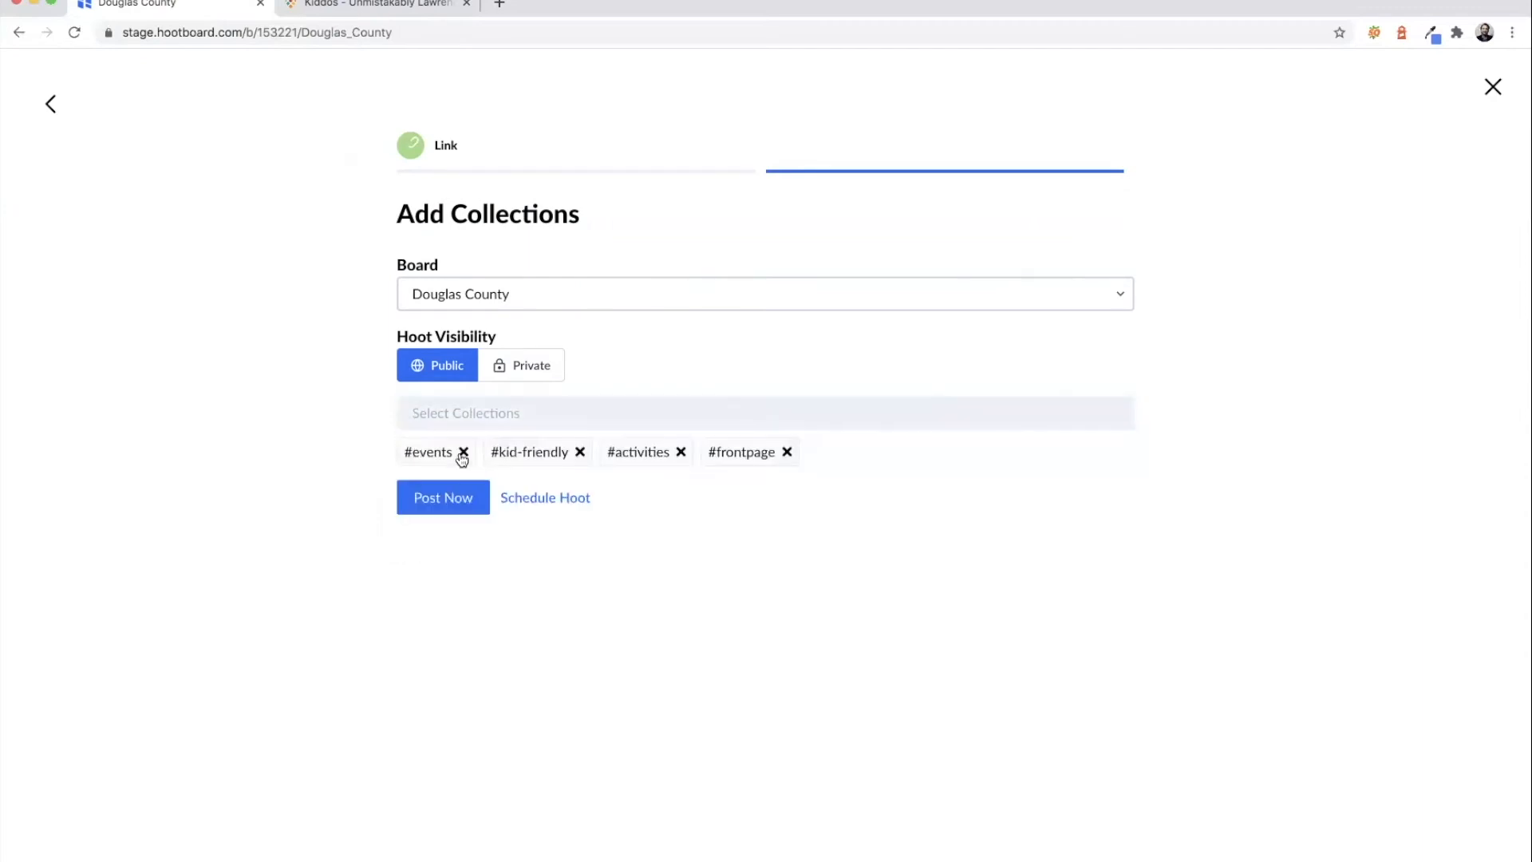
- Post the hoot, return to the board, then go to the Lawrence website
{"action": "left_click", "coordinate": [462, 503]}
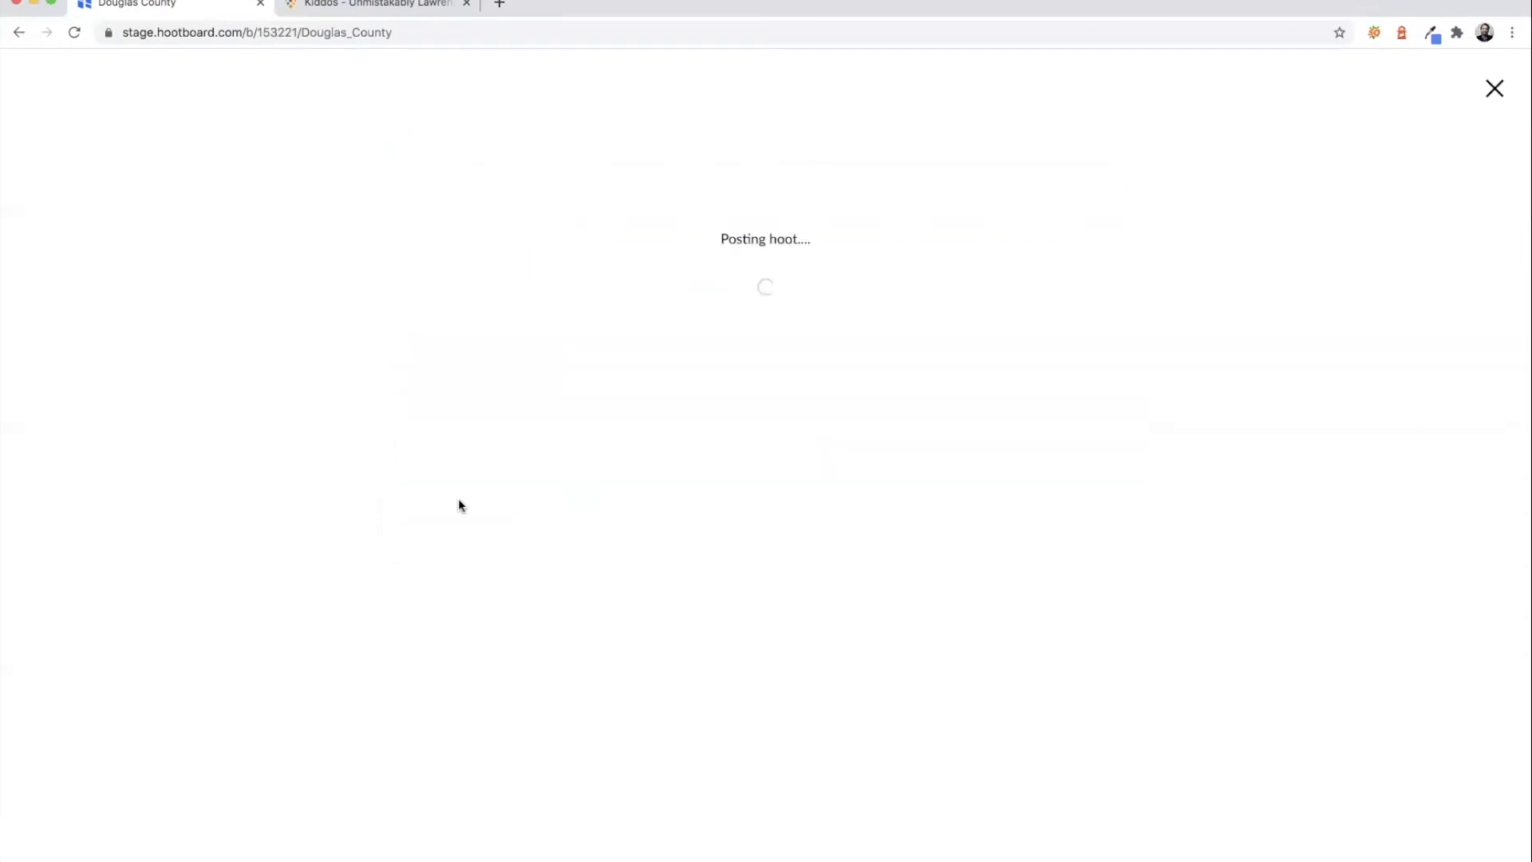
{"action": "left_click", "coordinate": [875, 401]}
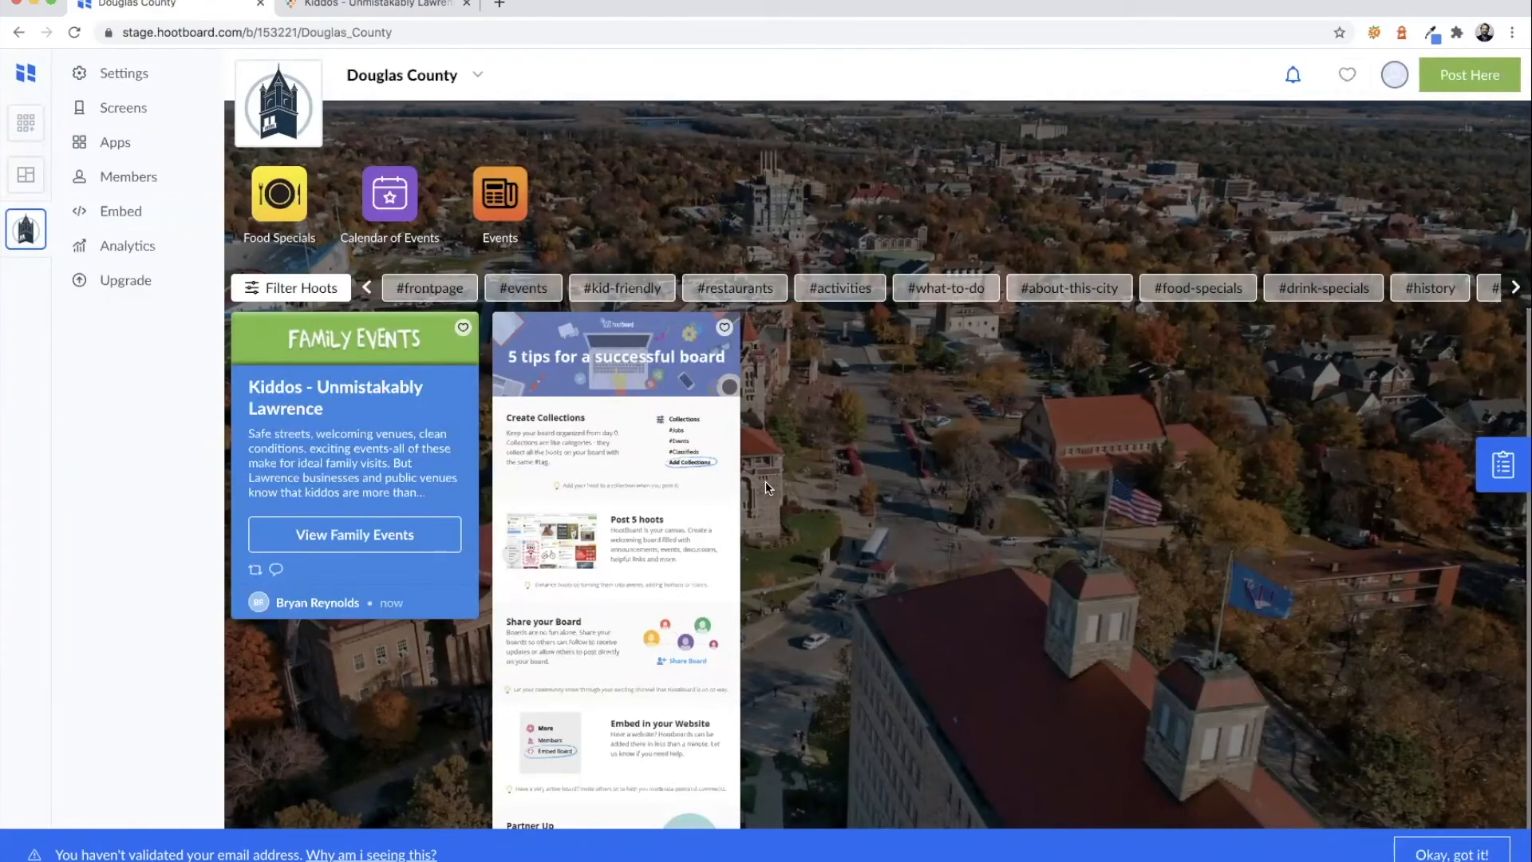
{"action": "left_click", "coordinate": [419, 10]}
- Open Final Fridays from Unmistakable Events, copy its address, and return to the board
{"action": "left_click", "coordinate": [908, 243]}
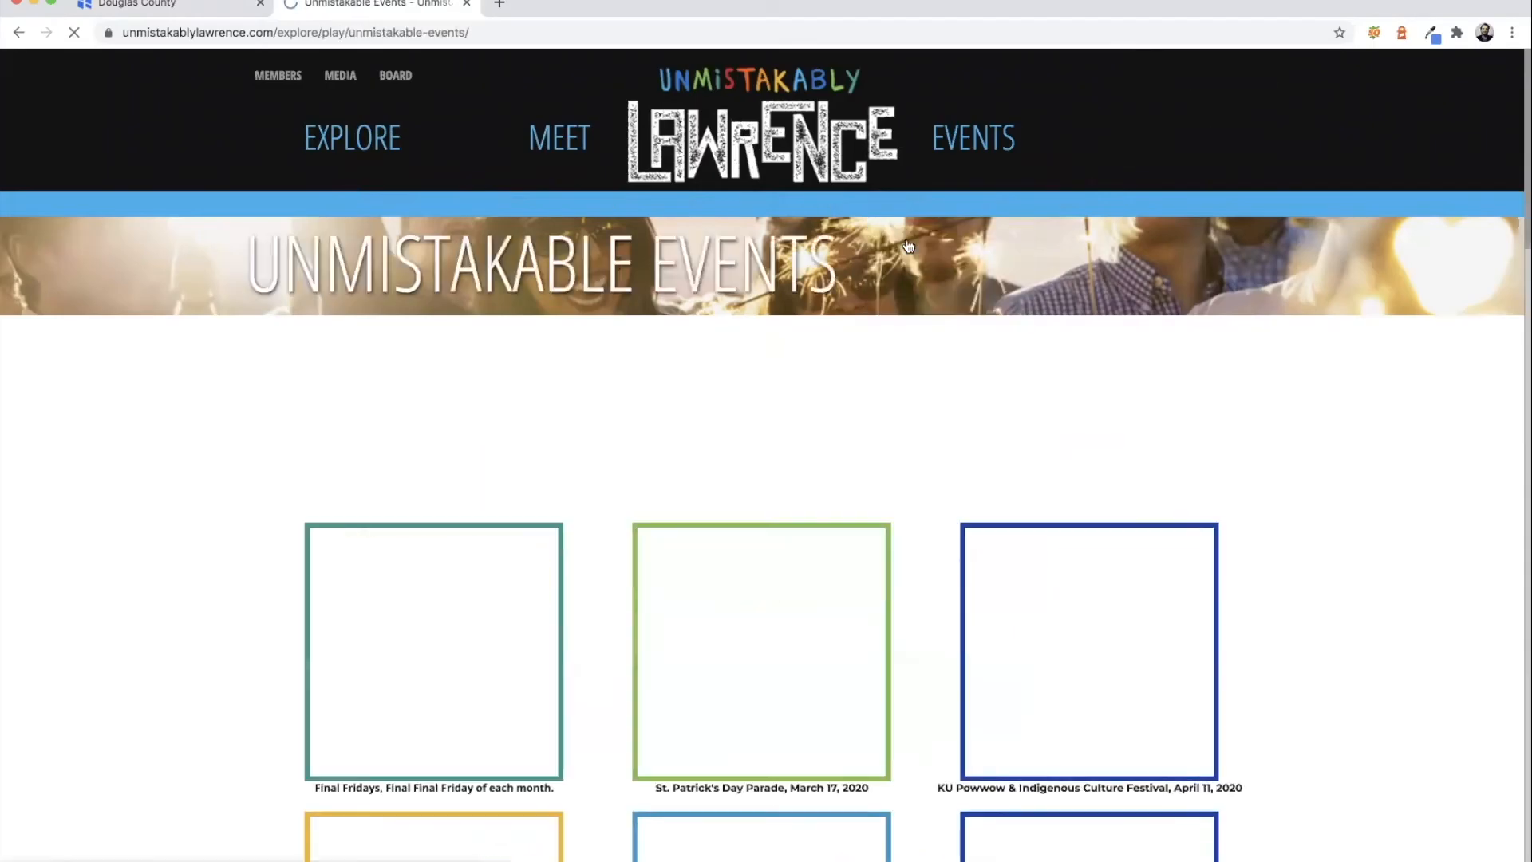
{"action": "scroll", "coordinate": [903, 239], "scroll_direction": "down", "scroll_amount": 3}
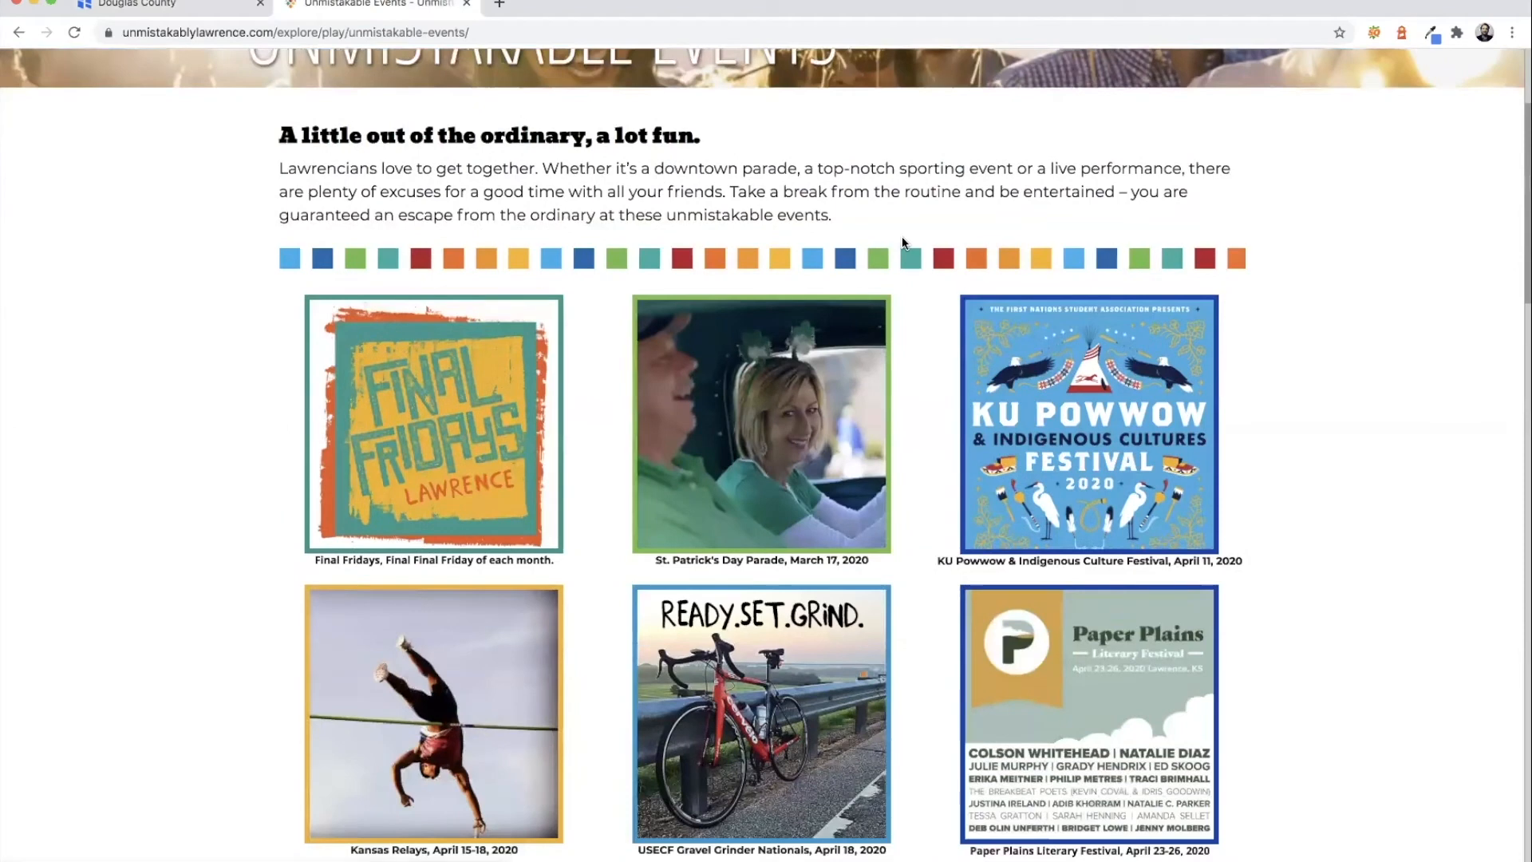
{"action": "left_click", "coordinate": [436, 414]}
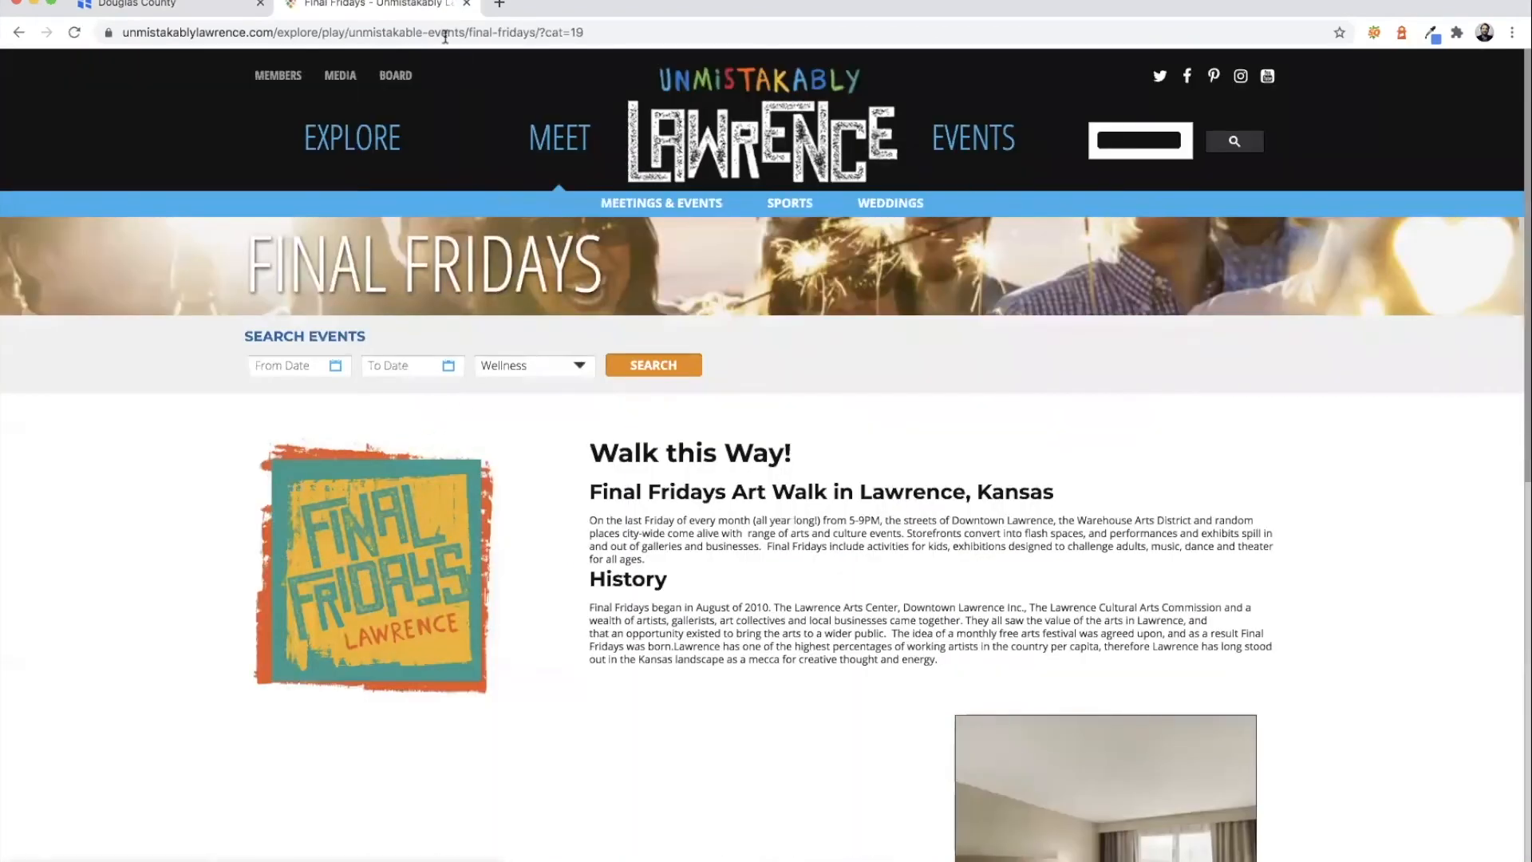
{"action": "left_click", "coordinate": [446, 33]}
{"action": "key", "text": "super+c"}
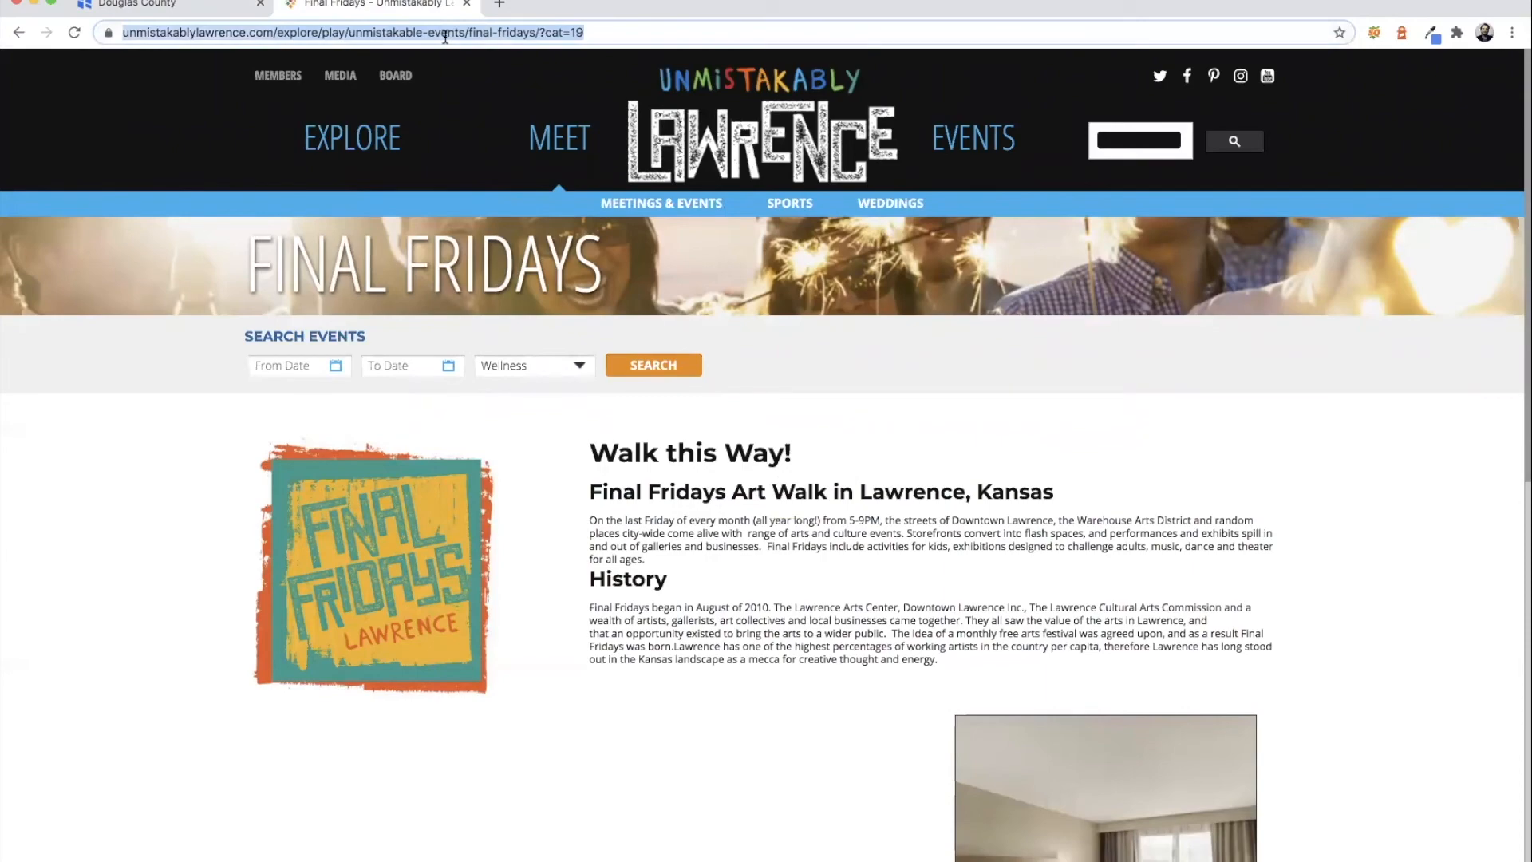
{"action": "left_click", "coordinate": [131, 4]}
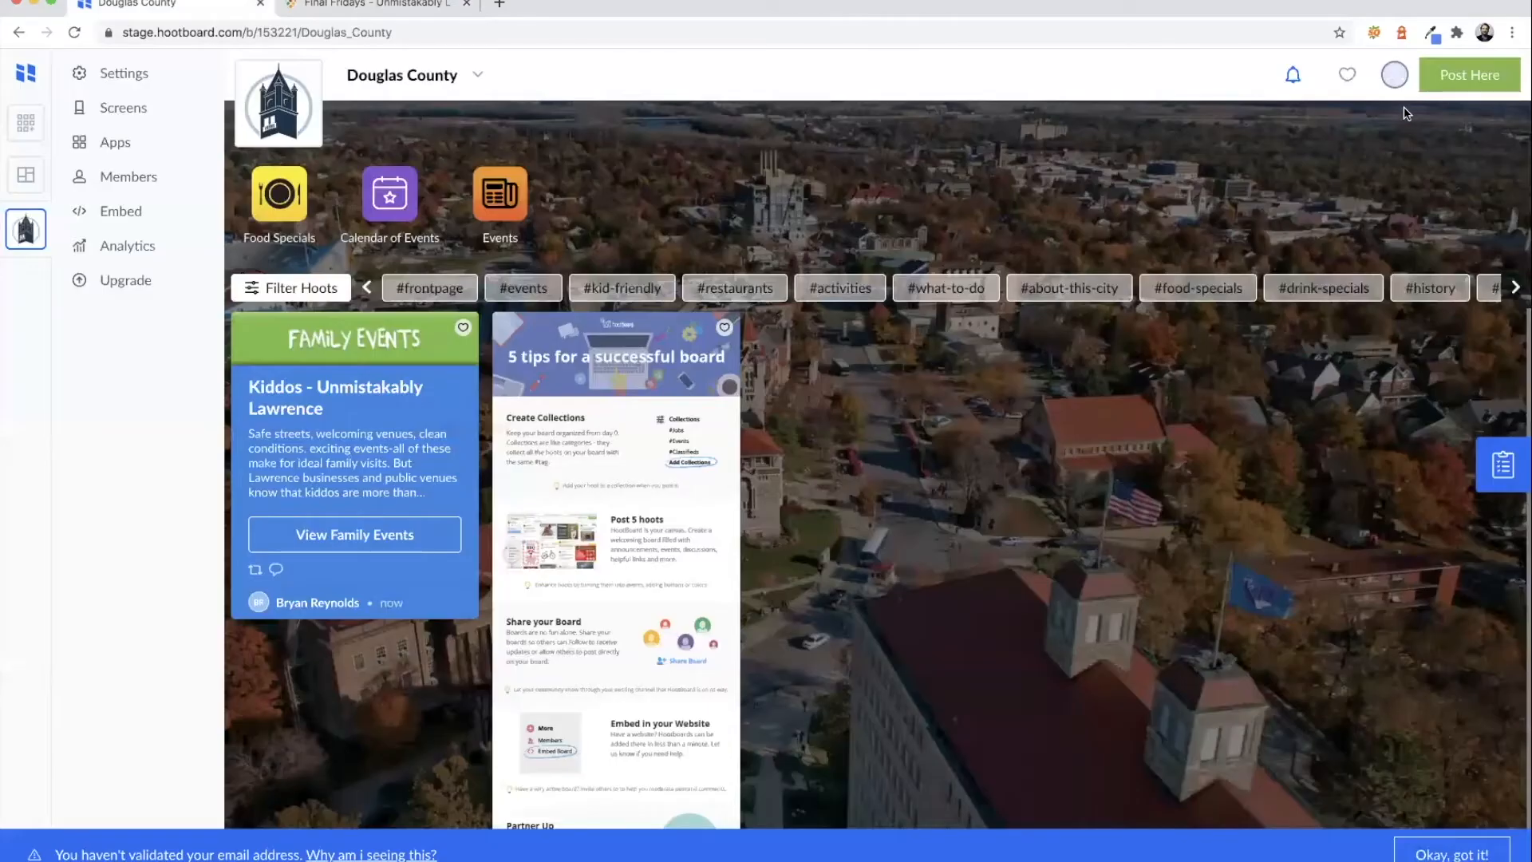
- Start an event hoot using the pasted Final Fridays page address
{"action": "left_click", "coordinate": [1451, 80]}
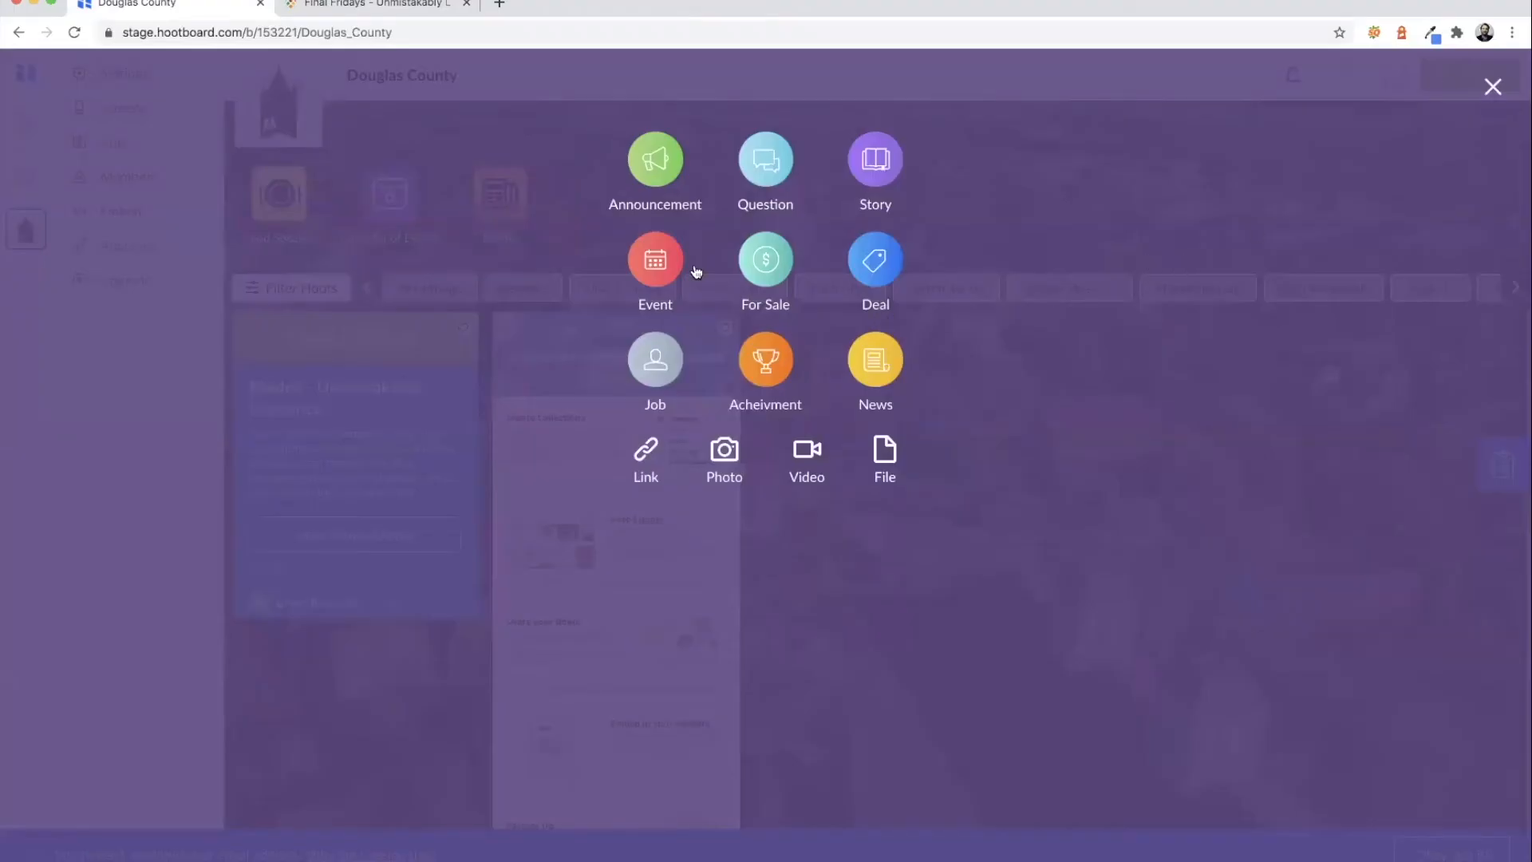
{"action": "left_click", "coordinate": [656, 260]}
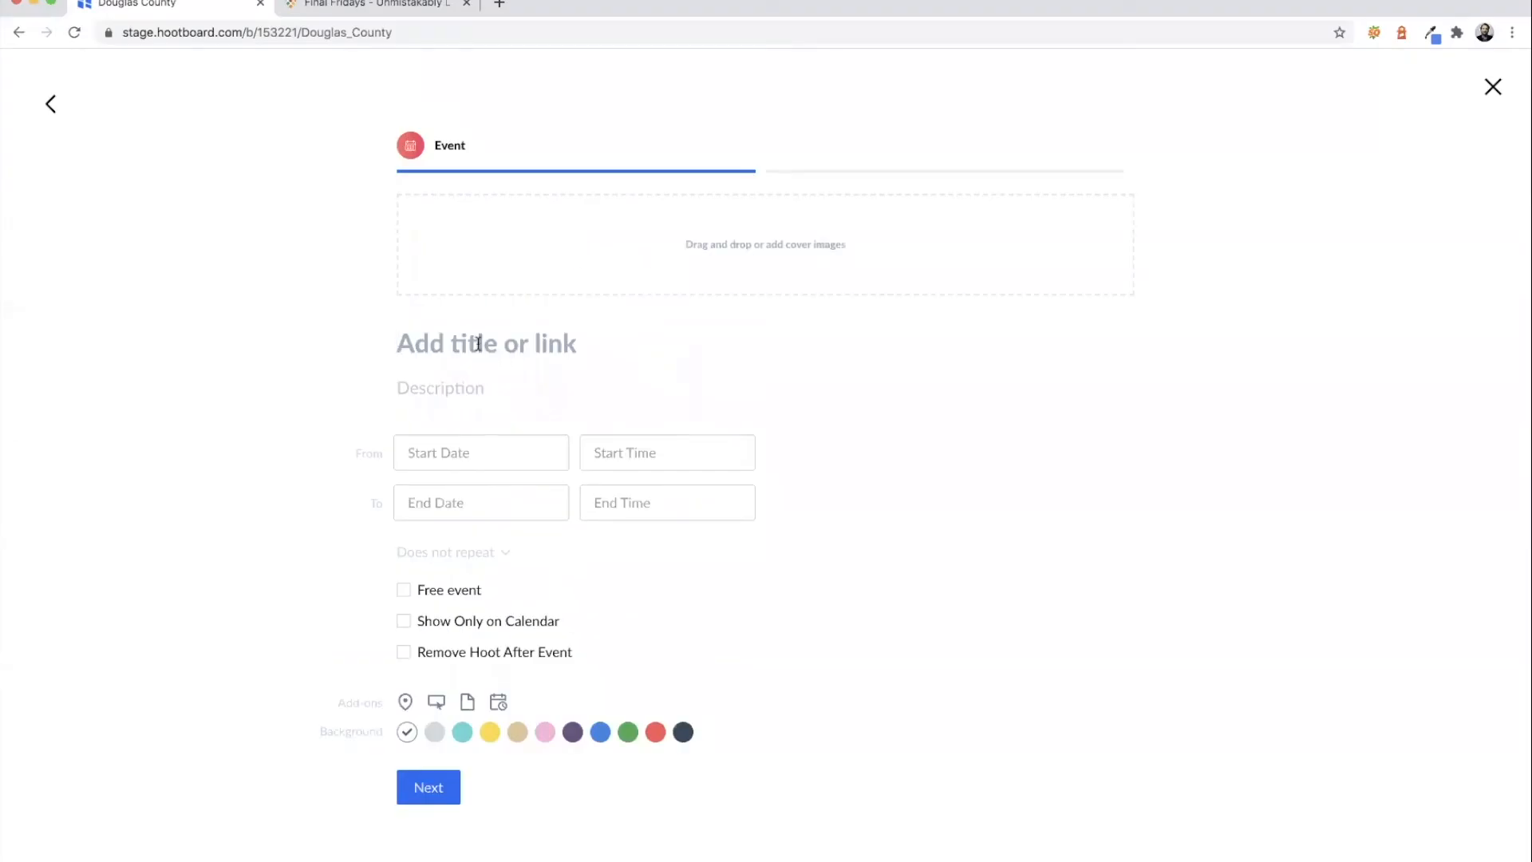
{"action": "key", "text": "super+v"}
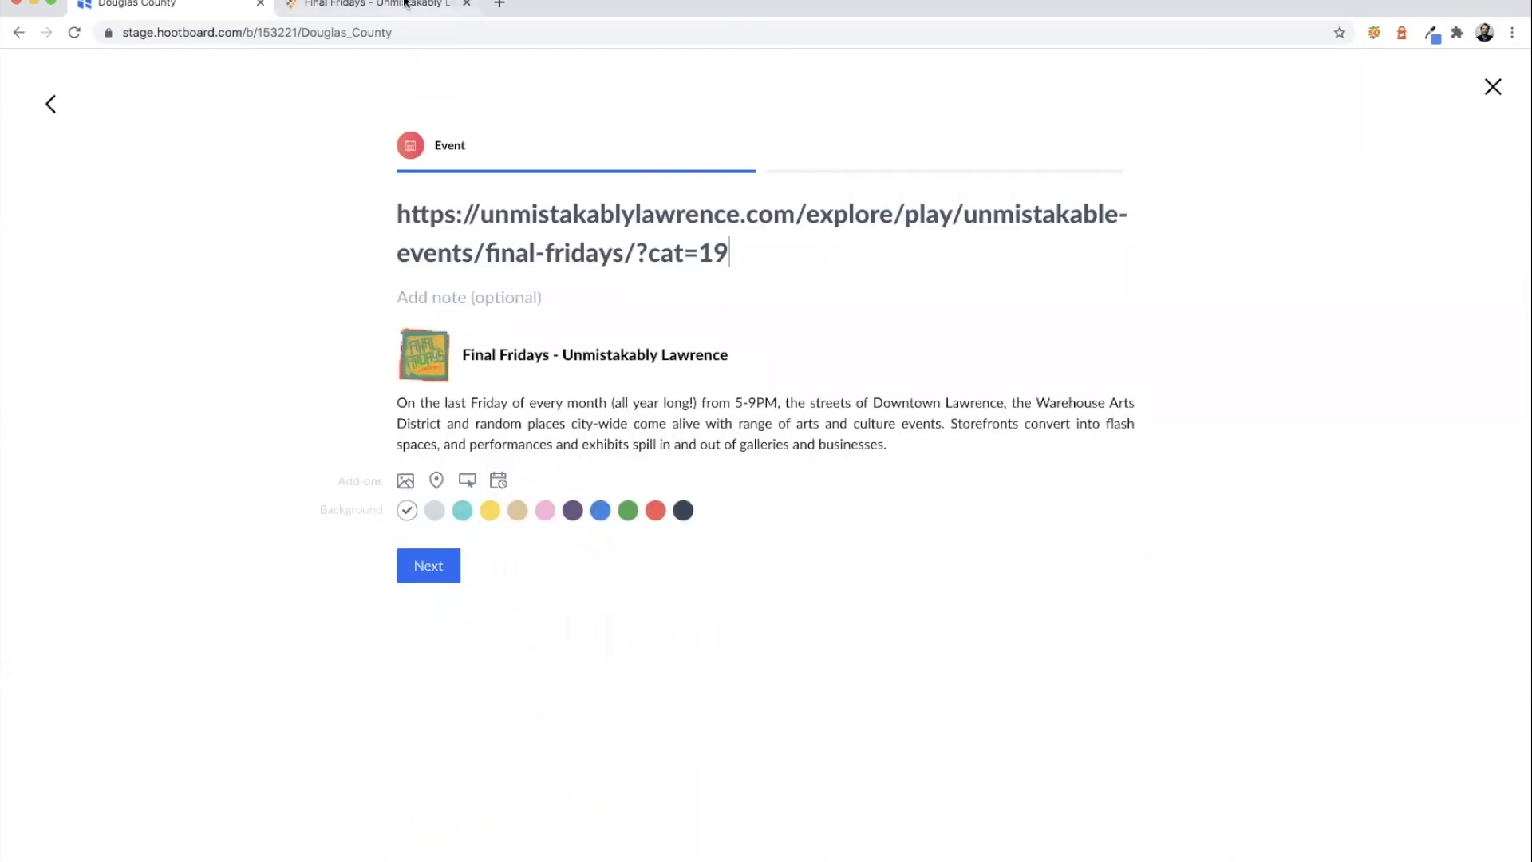
{"action": "left_click", "coordinate": [351, 4]}
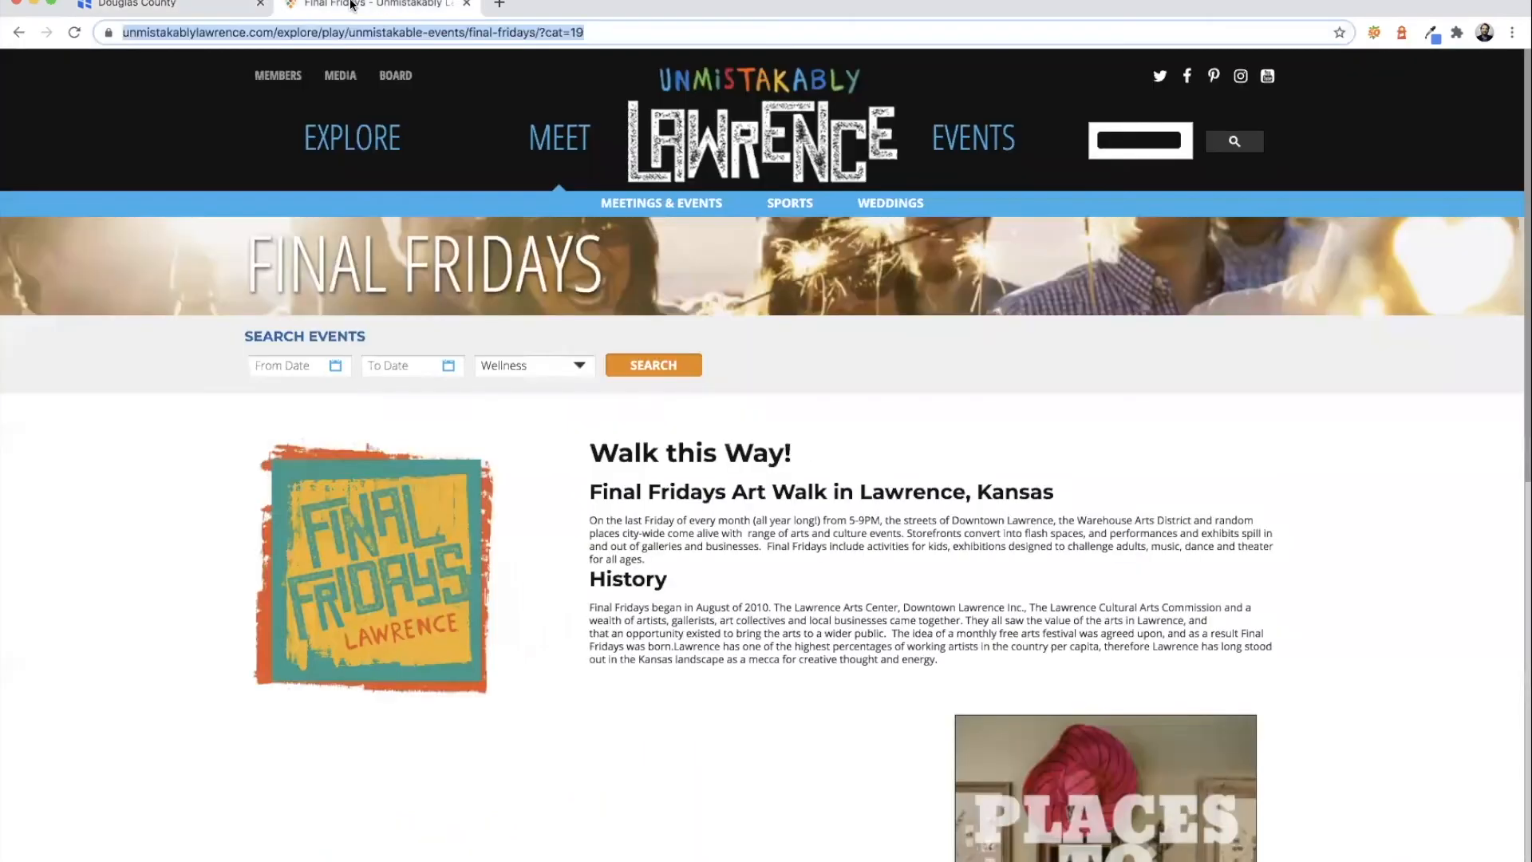
{"action": "left_click", "coordinate": [217, 10]}
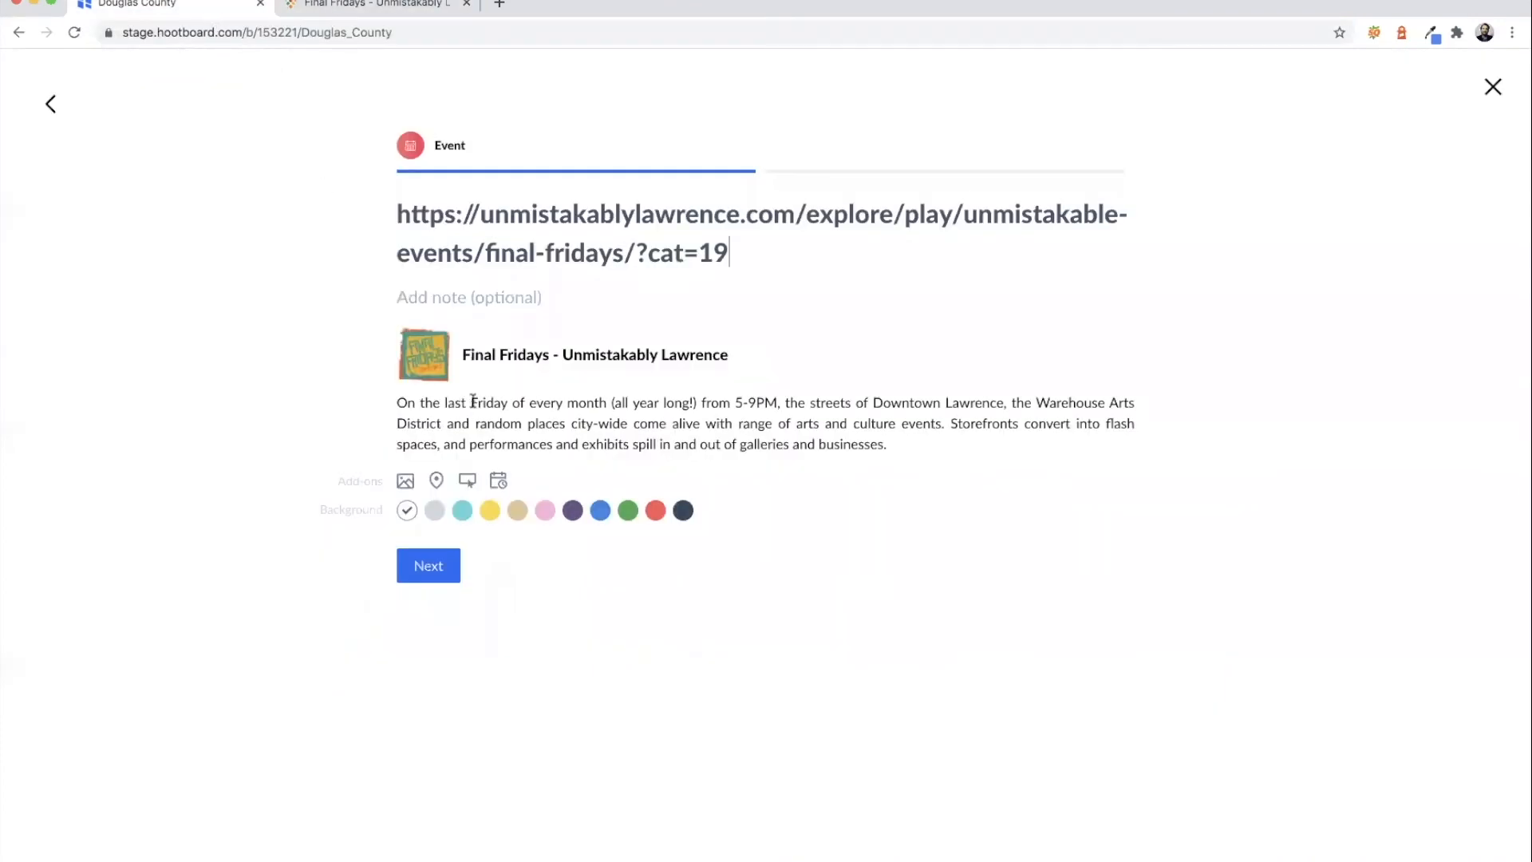
- Add a 'Learn About Final Fridays' button to its page, set removal for Nov 28, 2020, and continue
{"action": "left_click", "coordinate": [467, 481]}
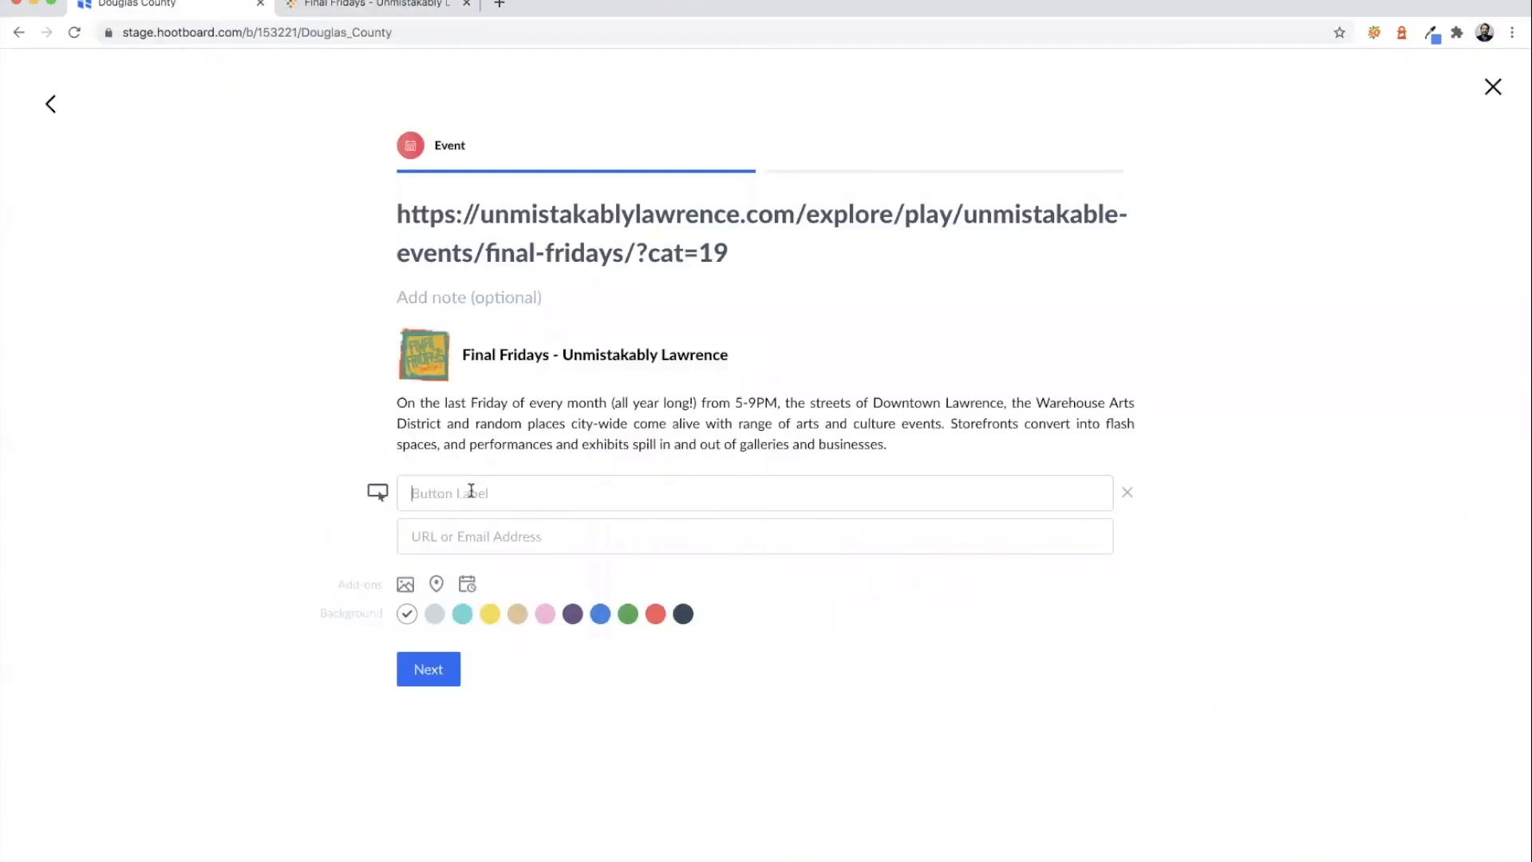
{"action": "type", "text": "Learn About Final Fridays"}
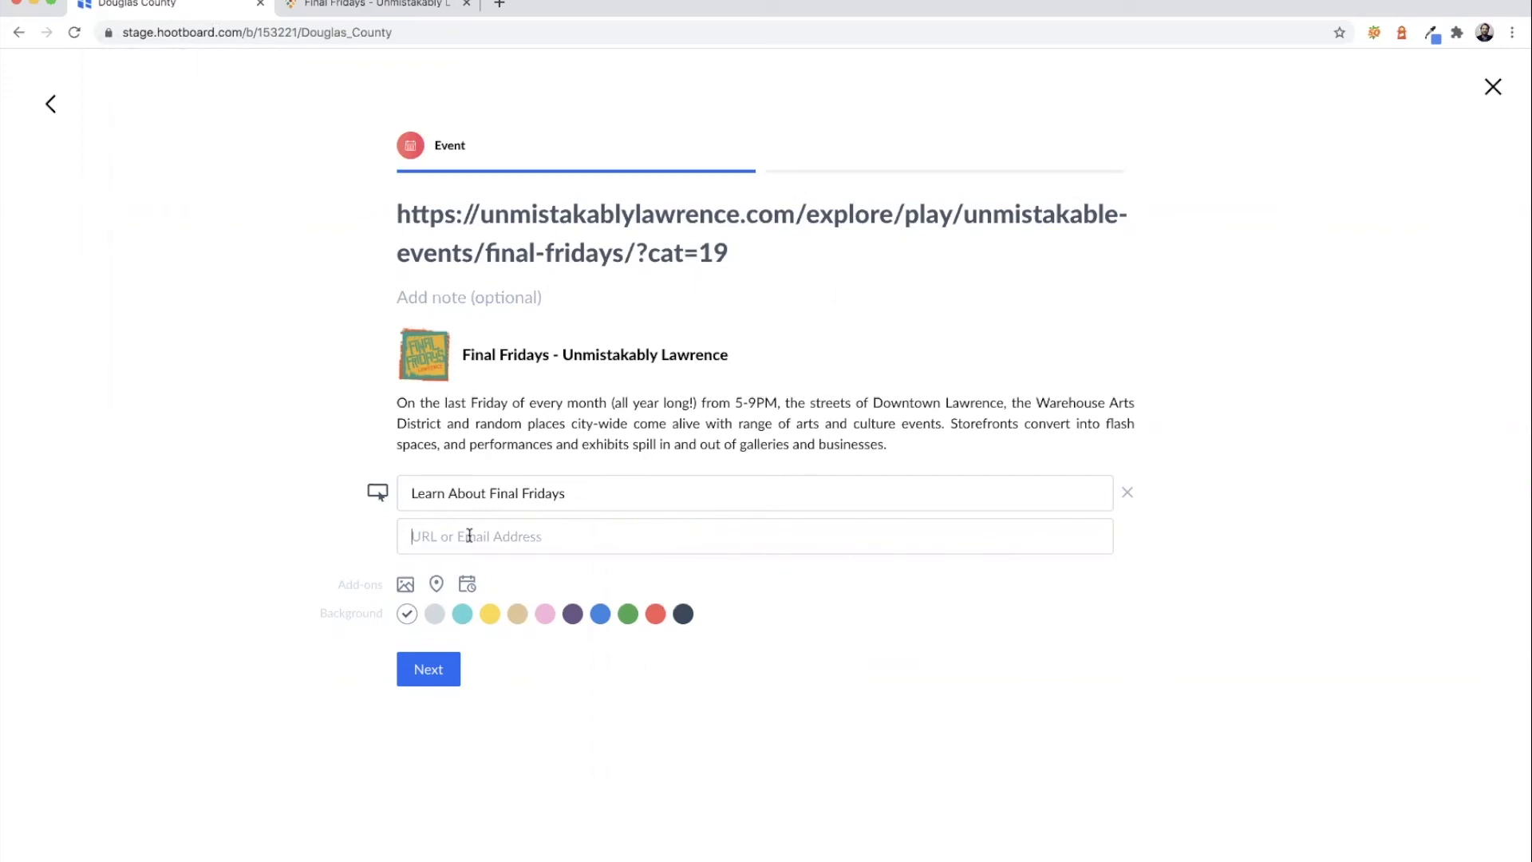
{"action": "key", "text": "super+v"}
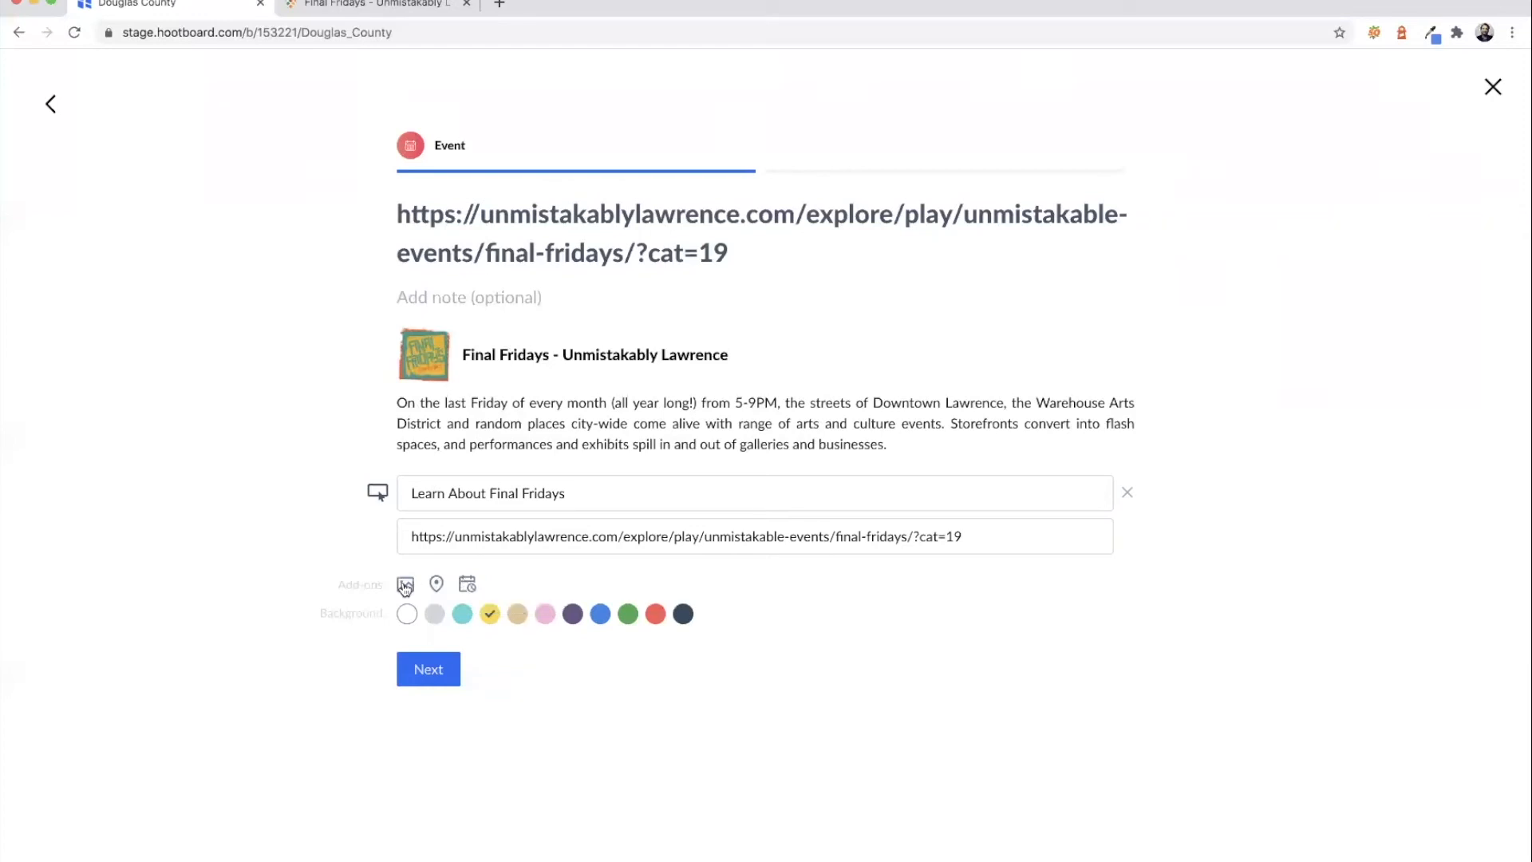
{"action": "left_click", "coordinate": [467, 586]}
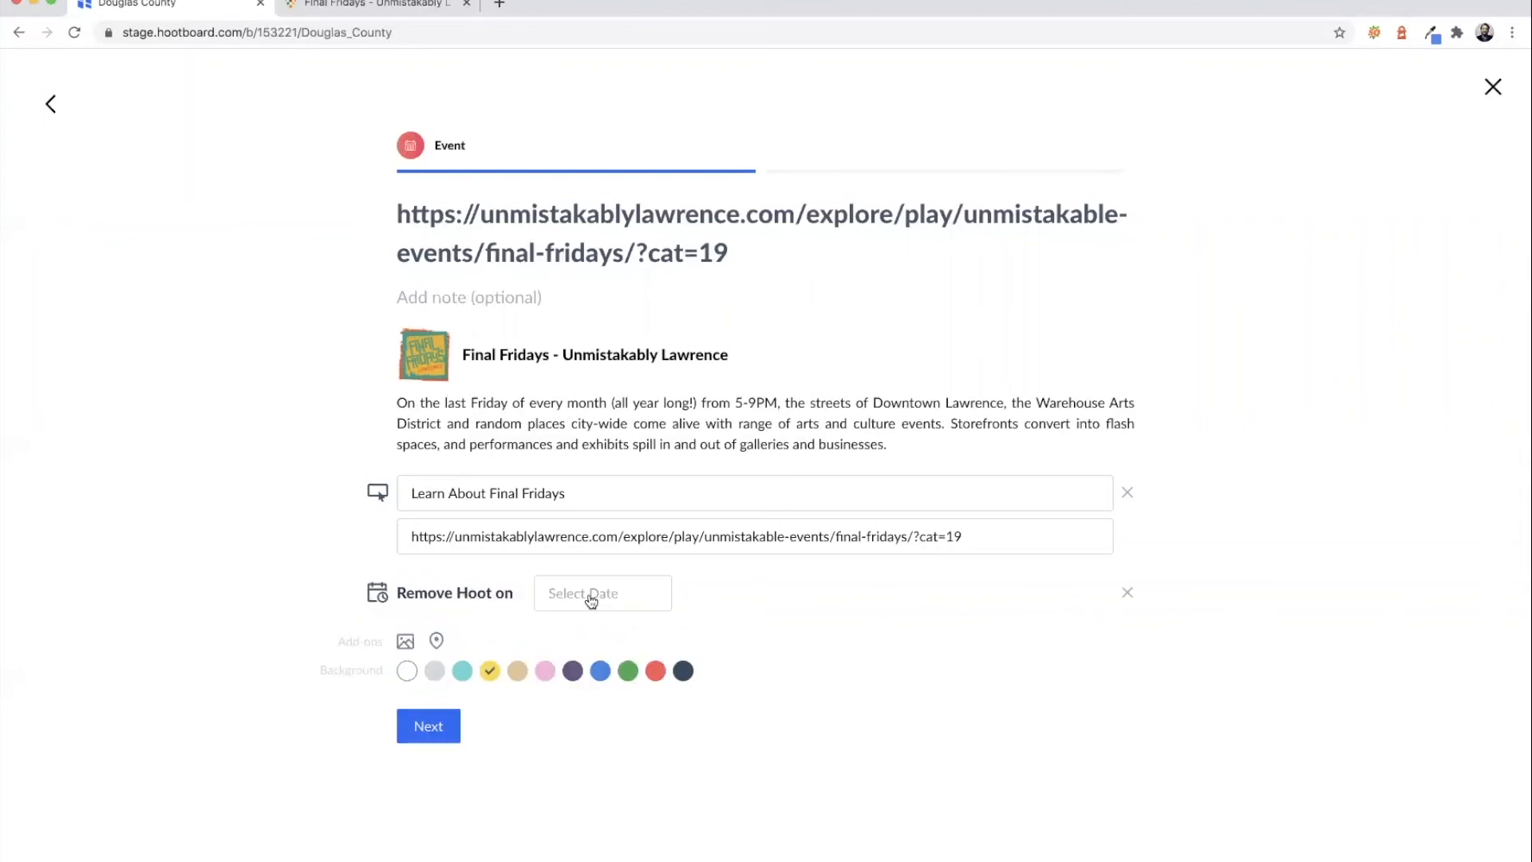
{"action": "left_click", "coordinate": [591, 600]}
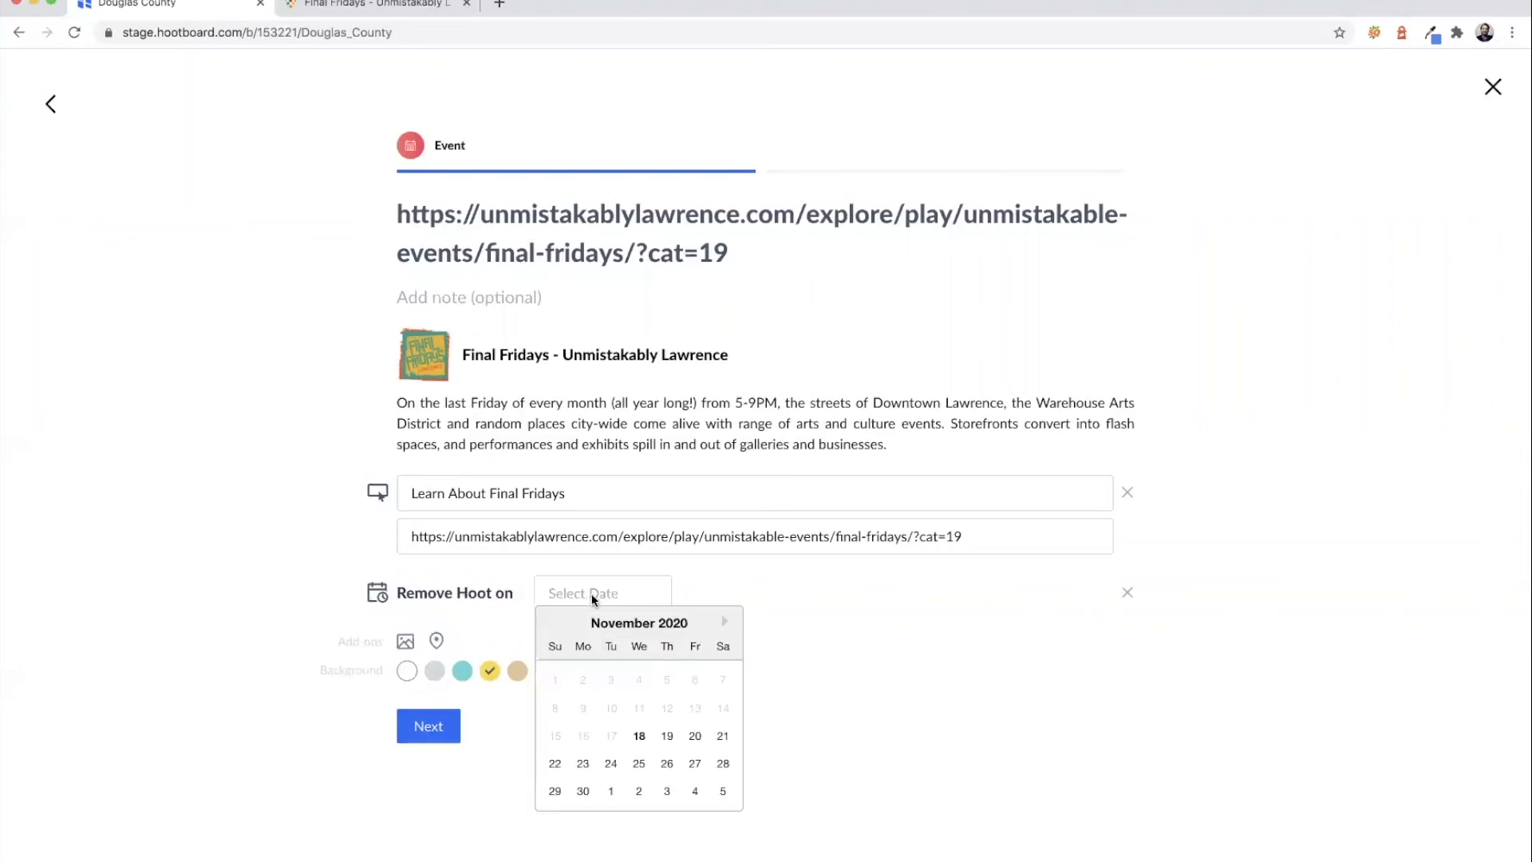
{"action": "left_click", "coordinate": [723, 764]}
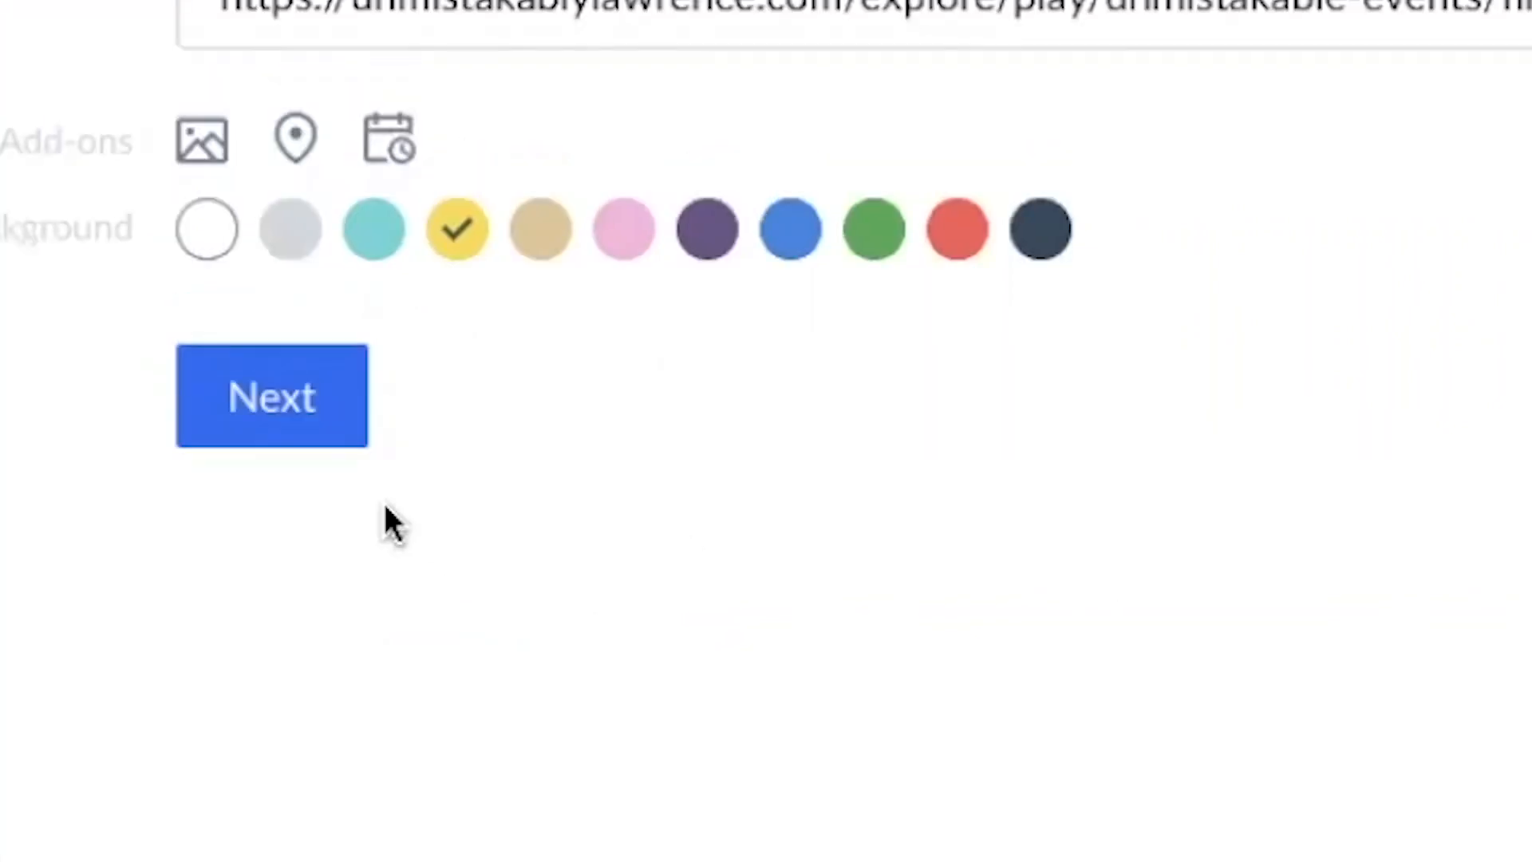
{"action": "left_click", "coordinate": [308, 410]}
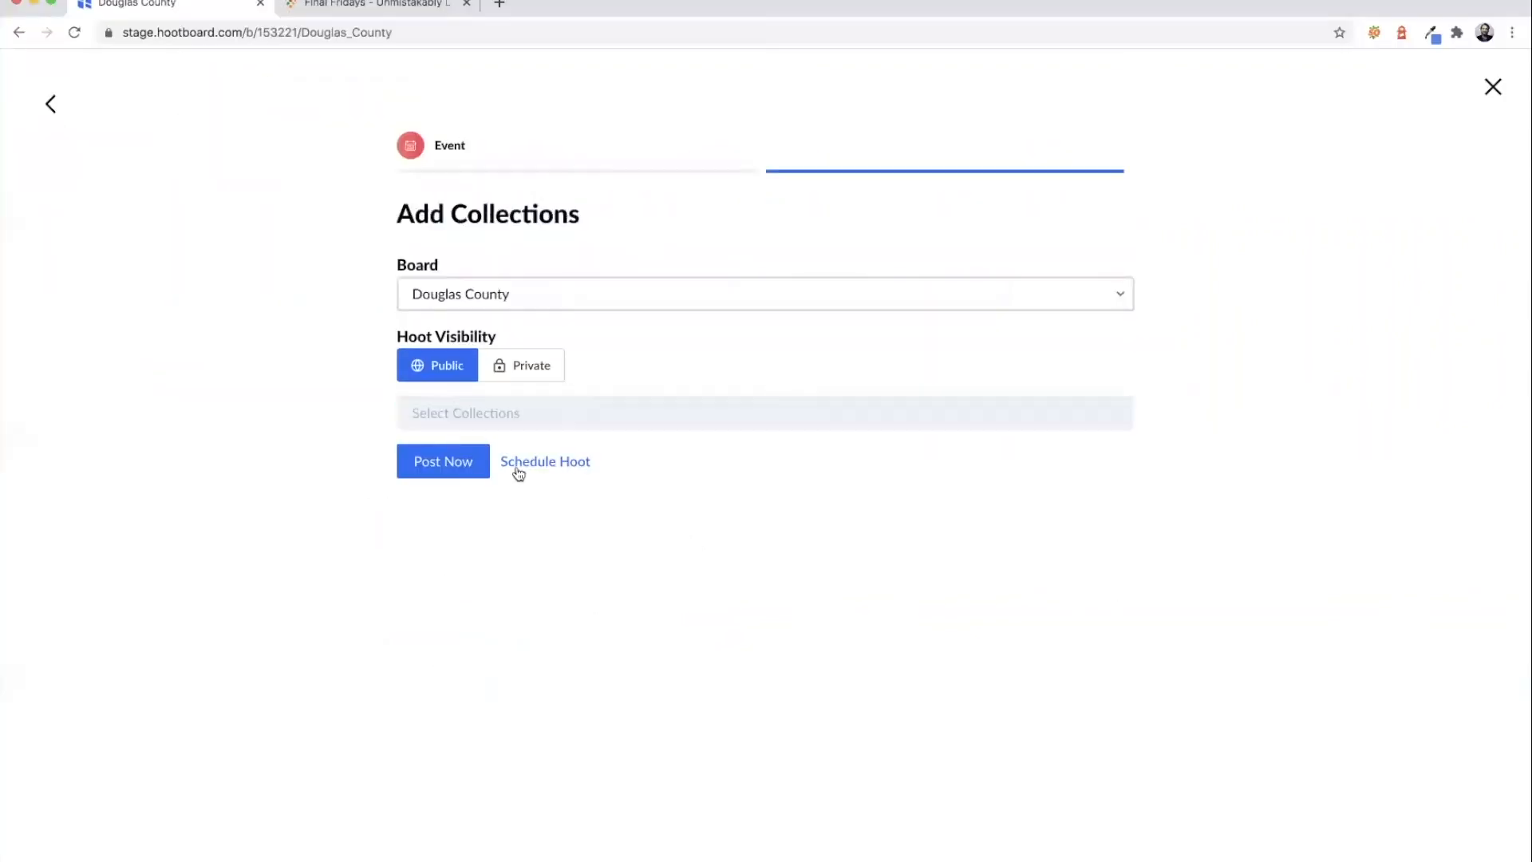
- Tag the Final Fridays event hoot with the #events and #frontpage collections
{"action": "left_click", "coordinate": [517, 413]}
{"action": "left_click", "coordinate": [461, 481]}
{"action": "left_click", "coordinate": [490, 425]}
{"action": "left_click", "coordinate": [482, 449]}
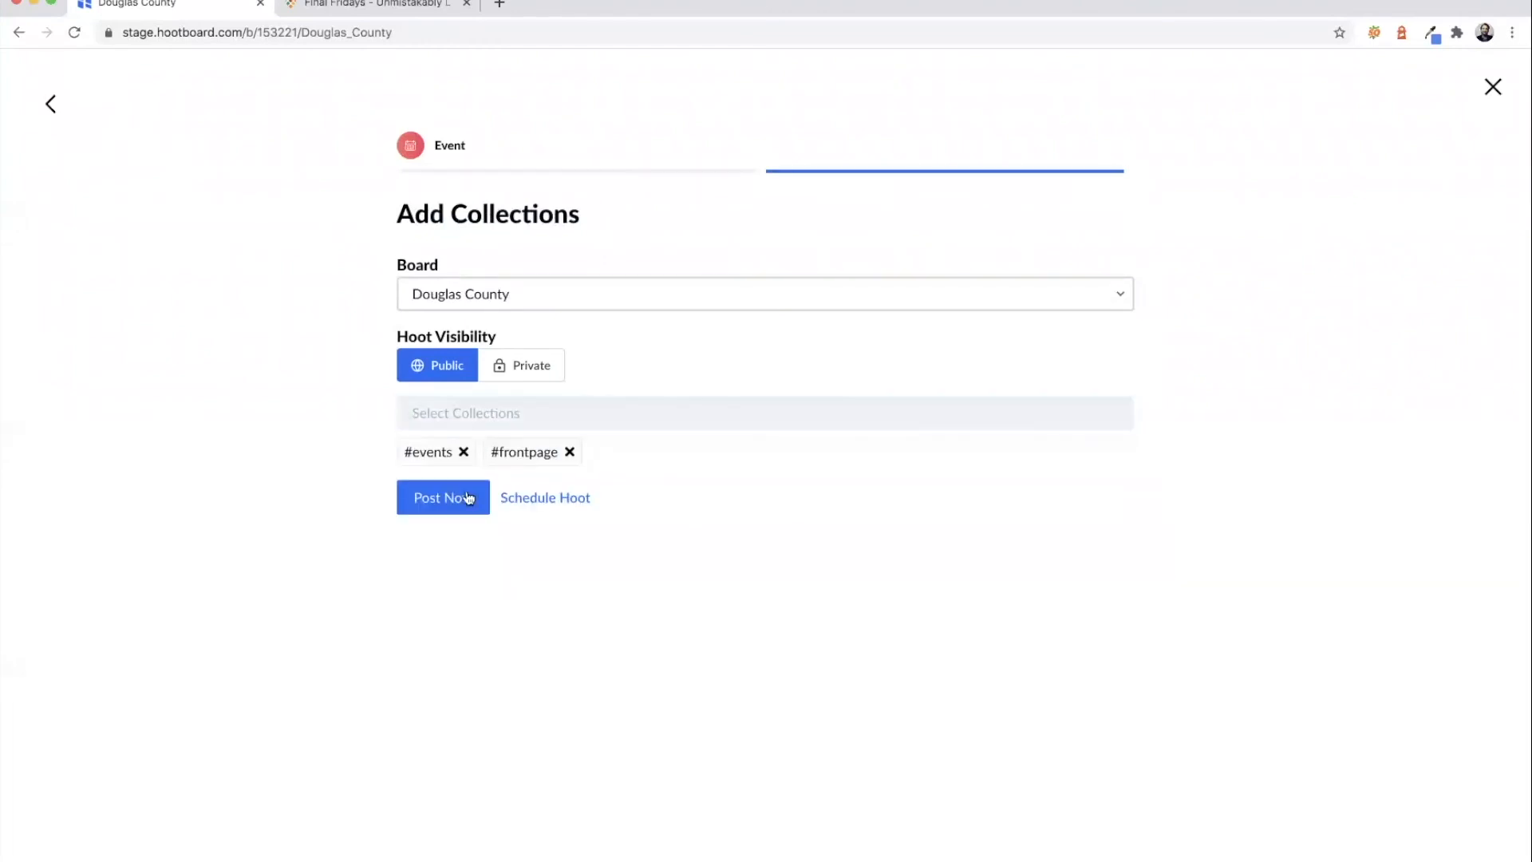
{"action": "left_click", "coordinate": [470, 416]}
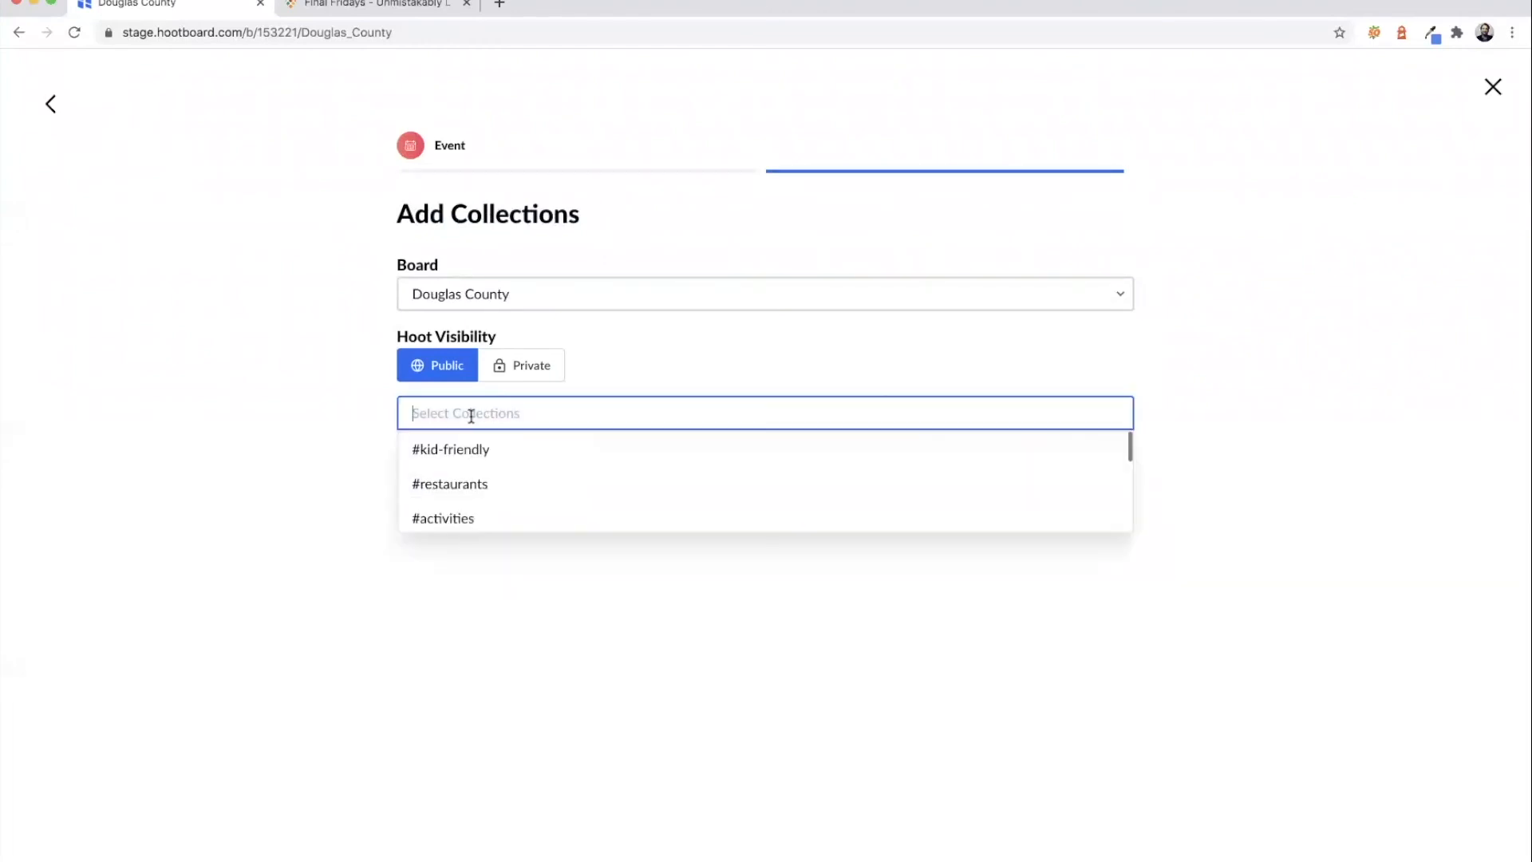
{"action": "left_click", "coordinate": [302, 419]}
- Publish the hoot immediately and go back to the Douglas County board
{"action": "left_click", "coordinate": [435, 498]}
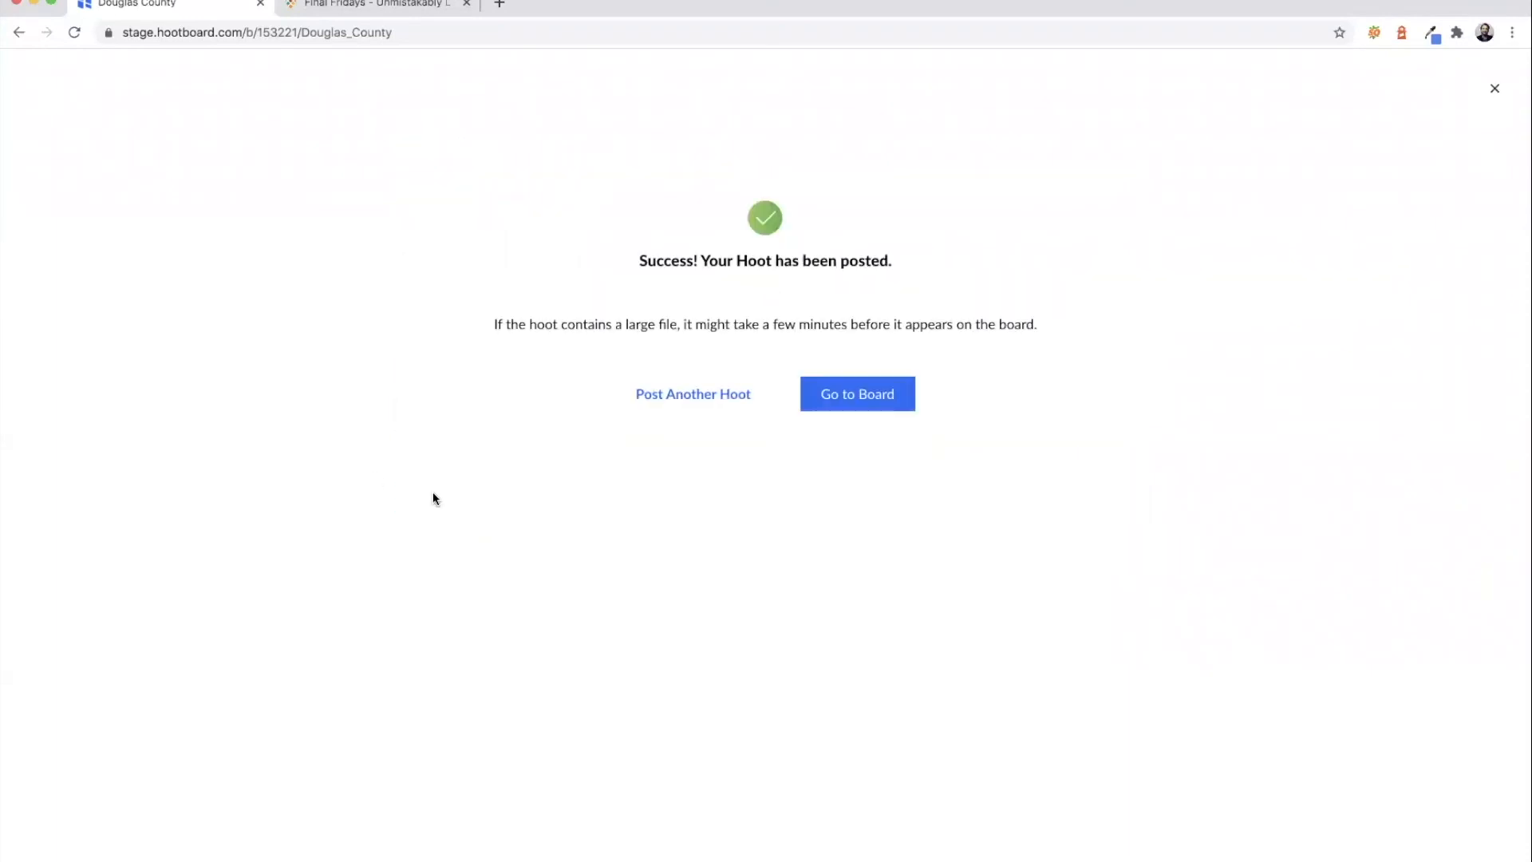
{"action": "left_click", "coordinate": [894, 404]}
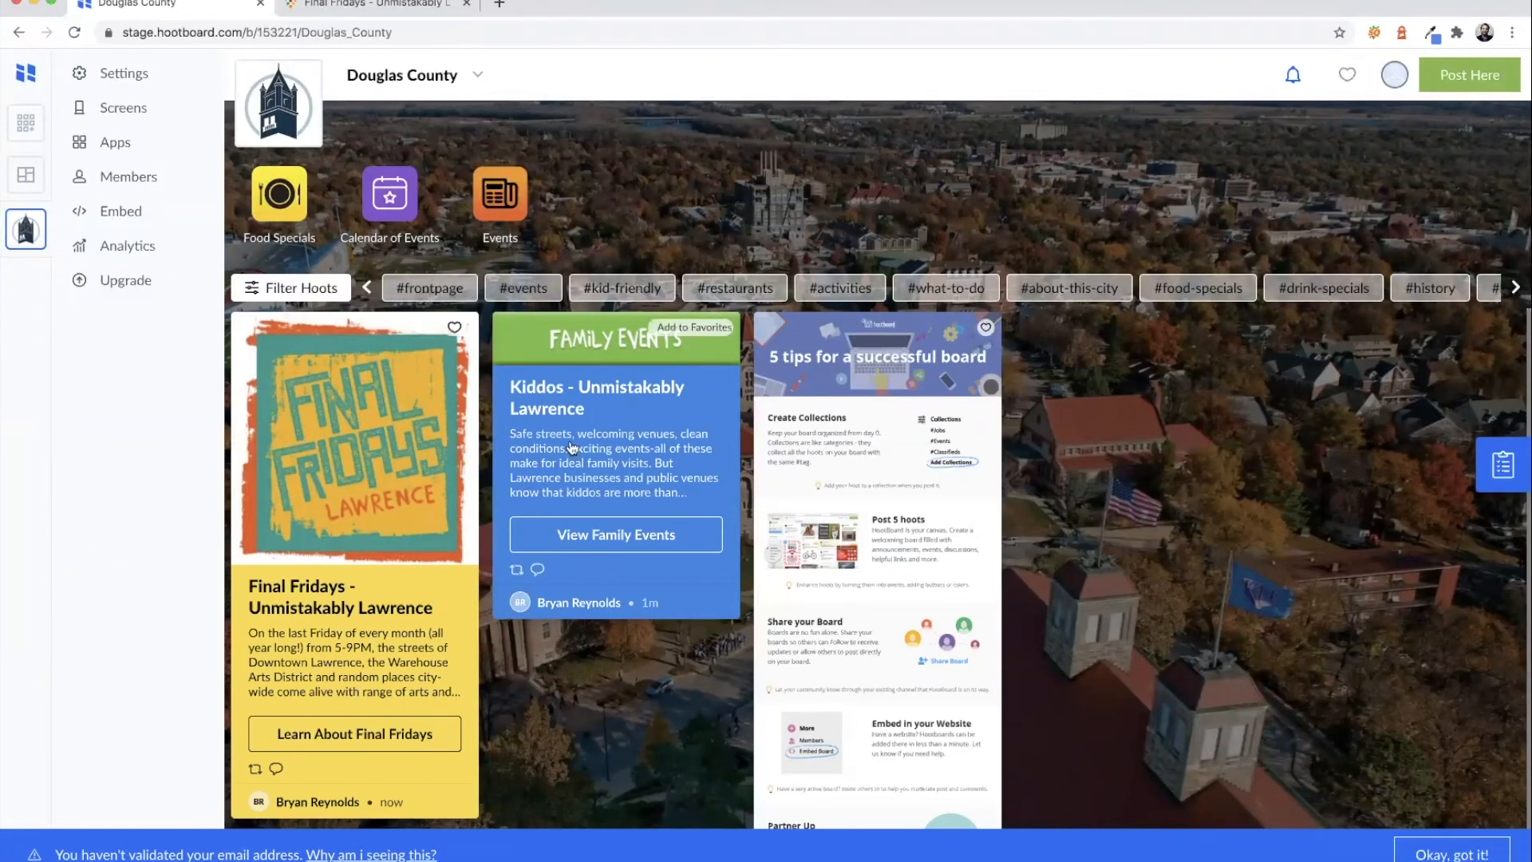
{"action": "scroll", "coordinate": [790, 478], "scroll_direction": "down", "scroll_amount": 3}
{"action": "scroll", "coordinate": [954, 485], "scroll_direction": "up", "scroll_amount": 3}
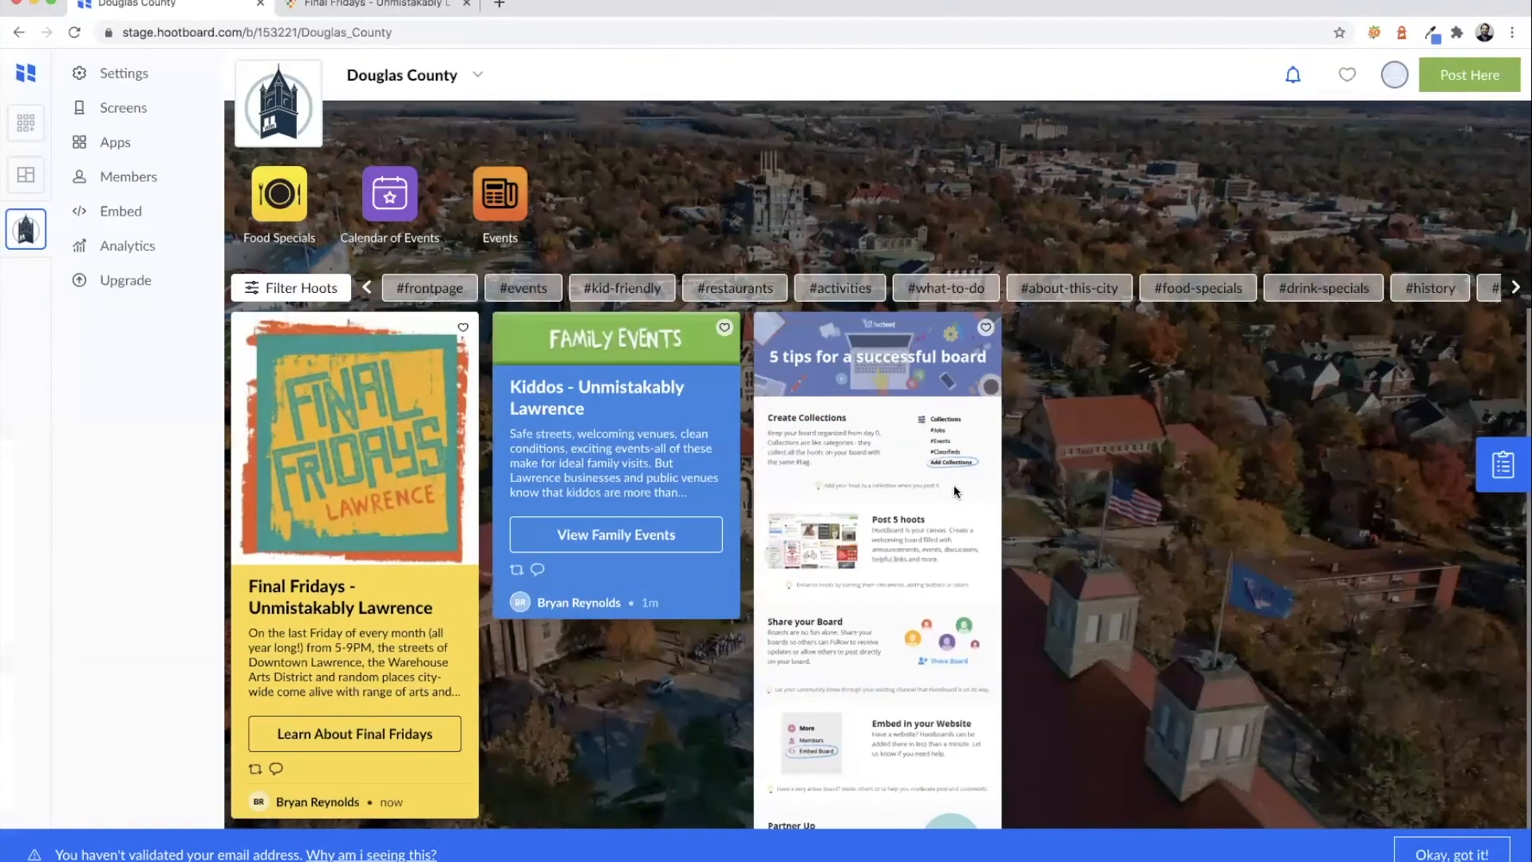
- Delete the sample '5 tips for a successful board' Top Tips hoot, confirming the removal, and return to the board
{"action": "left_click", "coordinate": [874, 378]}
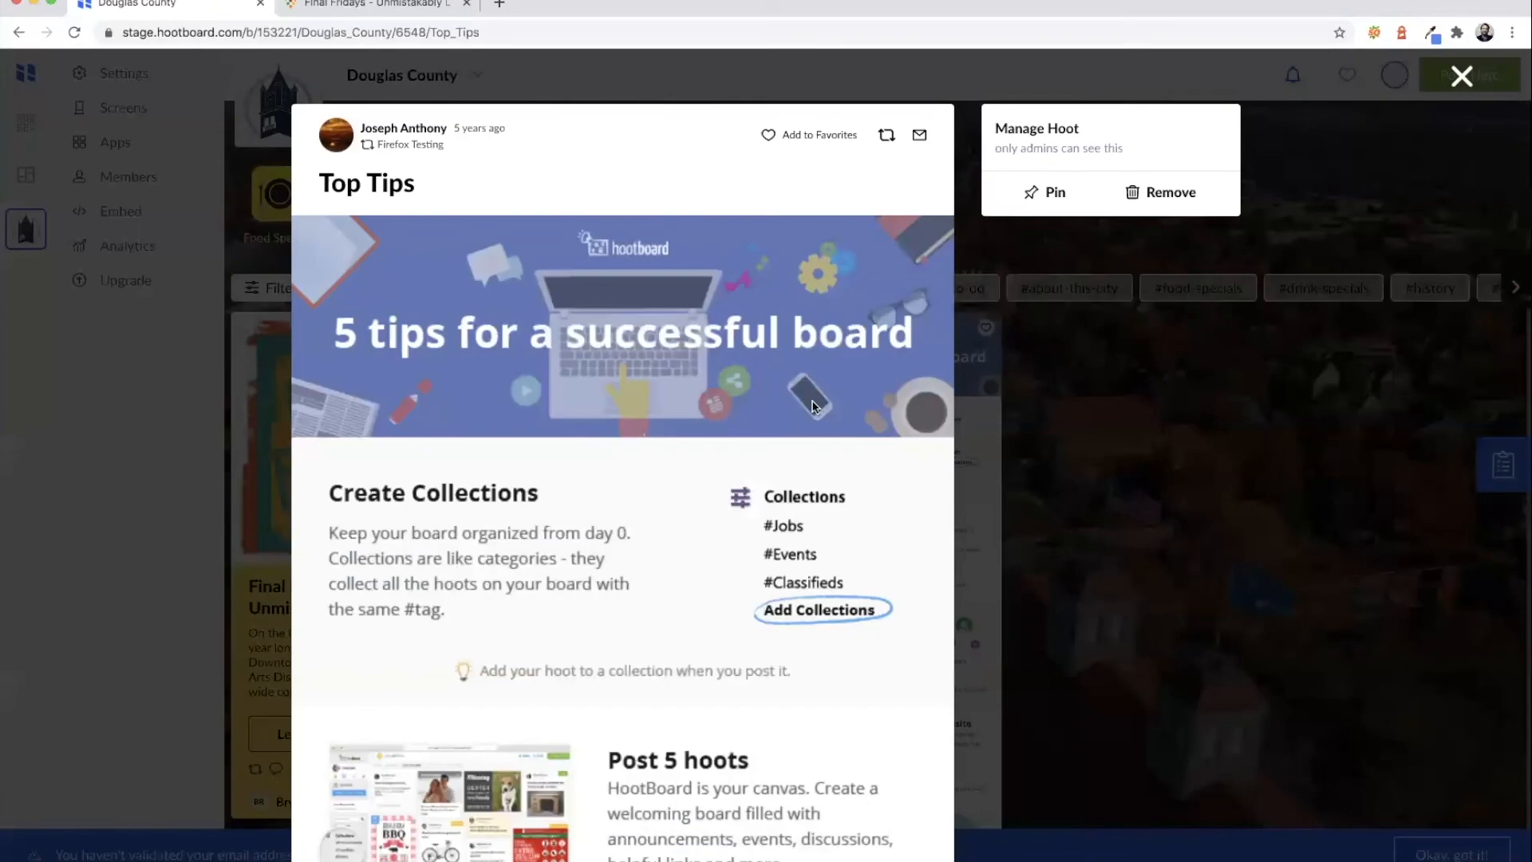
{"action": "left_click", "coordinate": [1161, 195]}
{"action": "left_click", "coordinate": [849, 510]}
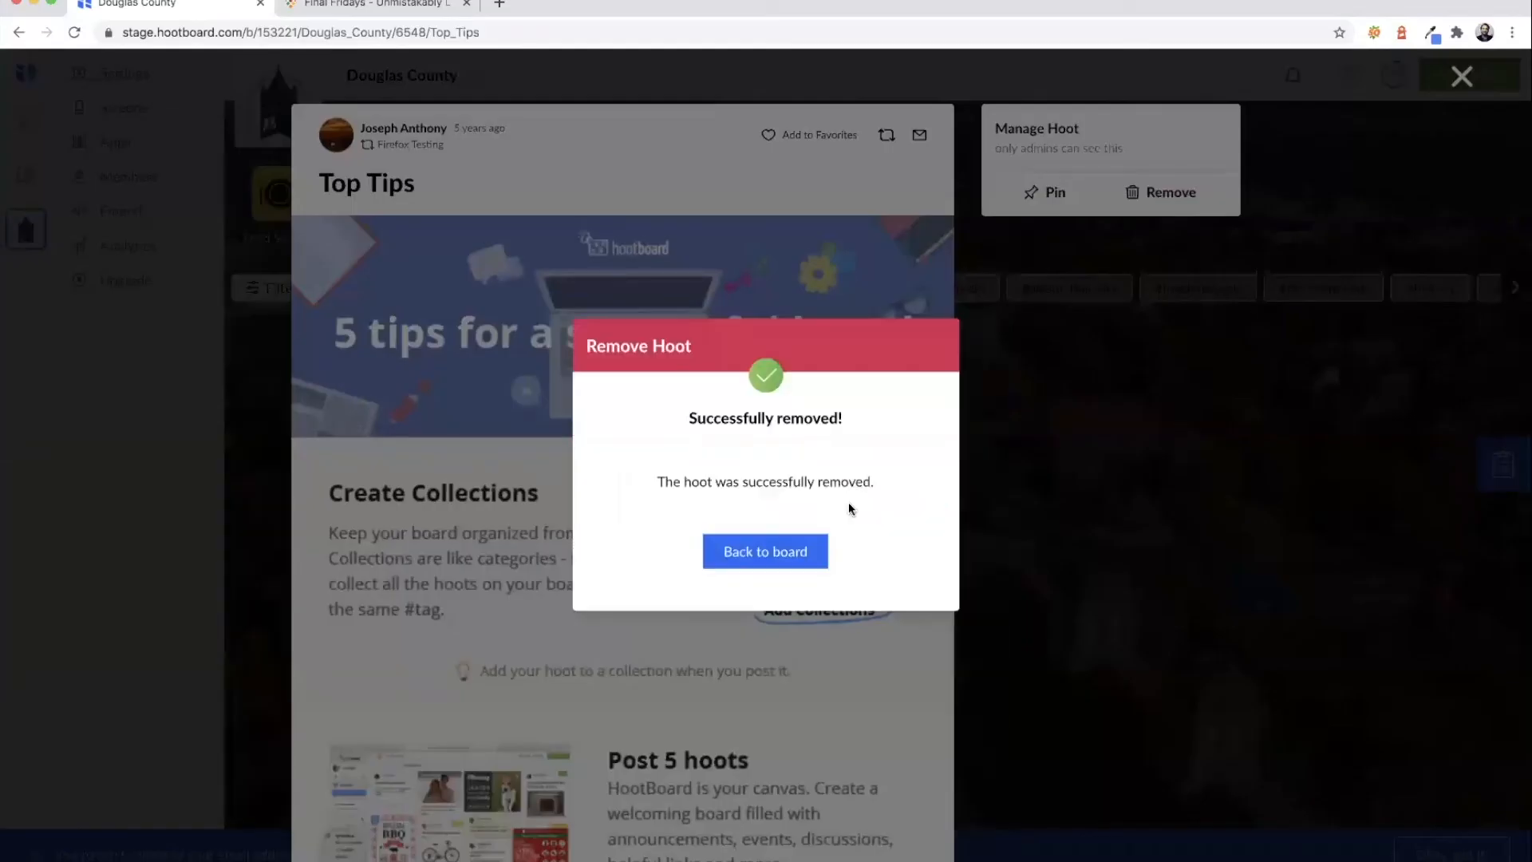
{"action": "left_click", "coordinate": [775, 550]}
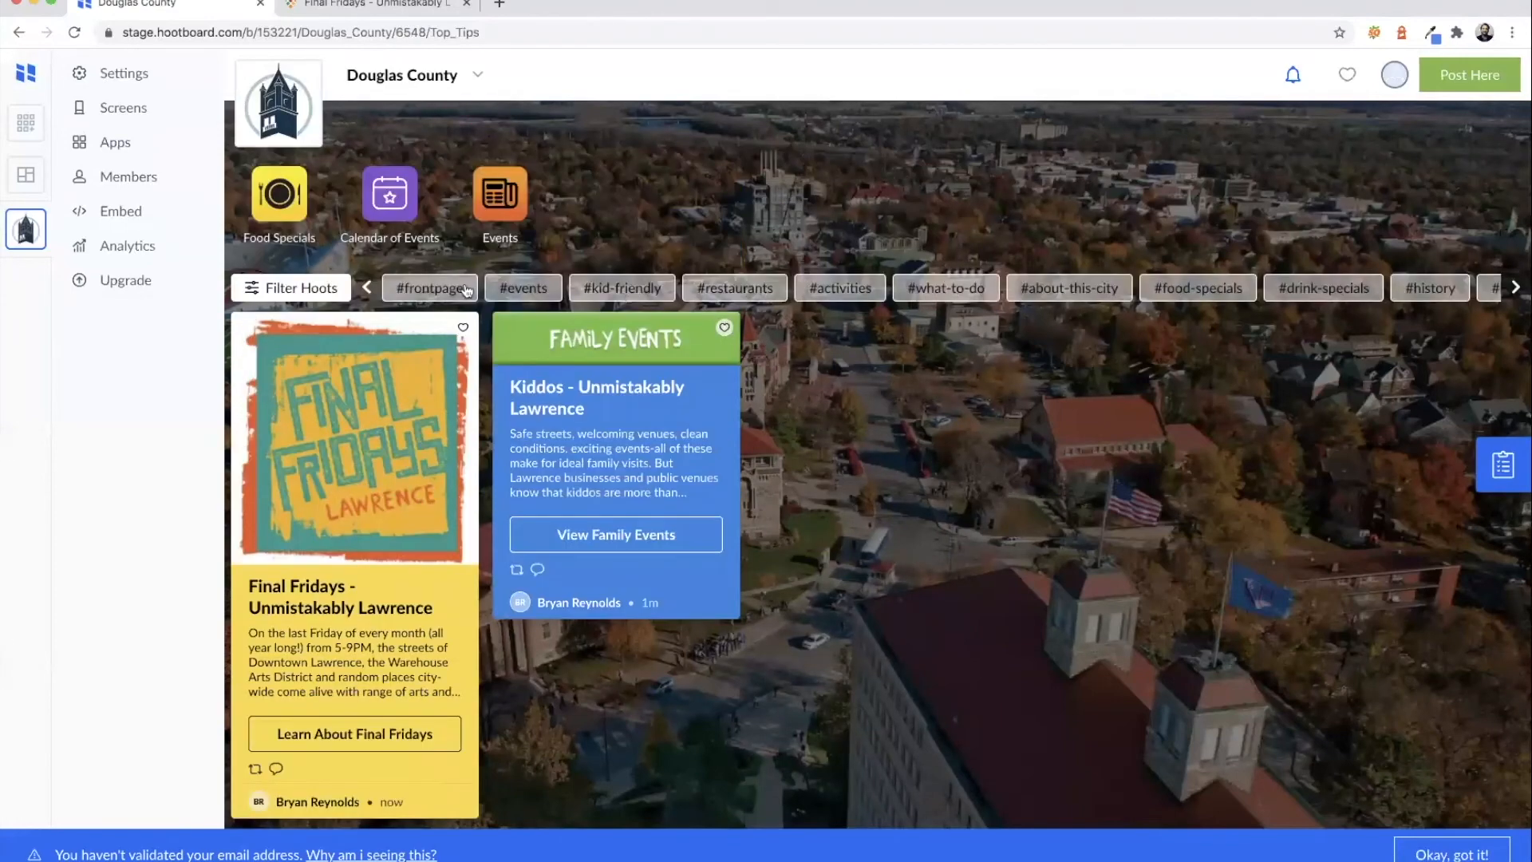
- Filter the board by #events, then by #kid-friendly, clearing each filter afterwards
{"action": "left_click", "coordinate": [513, 289]}
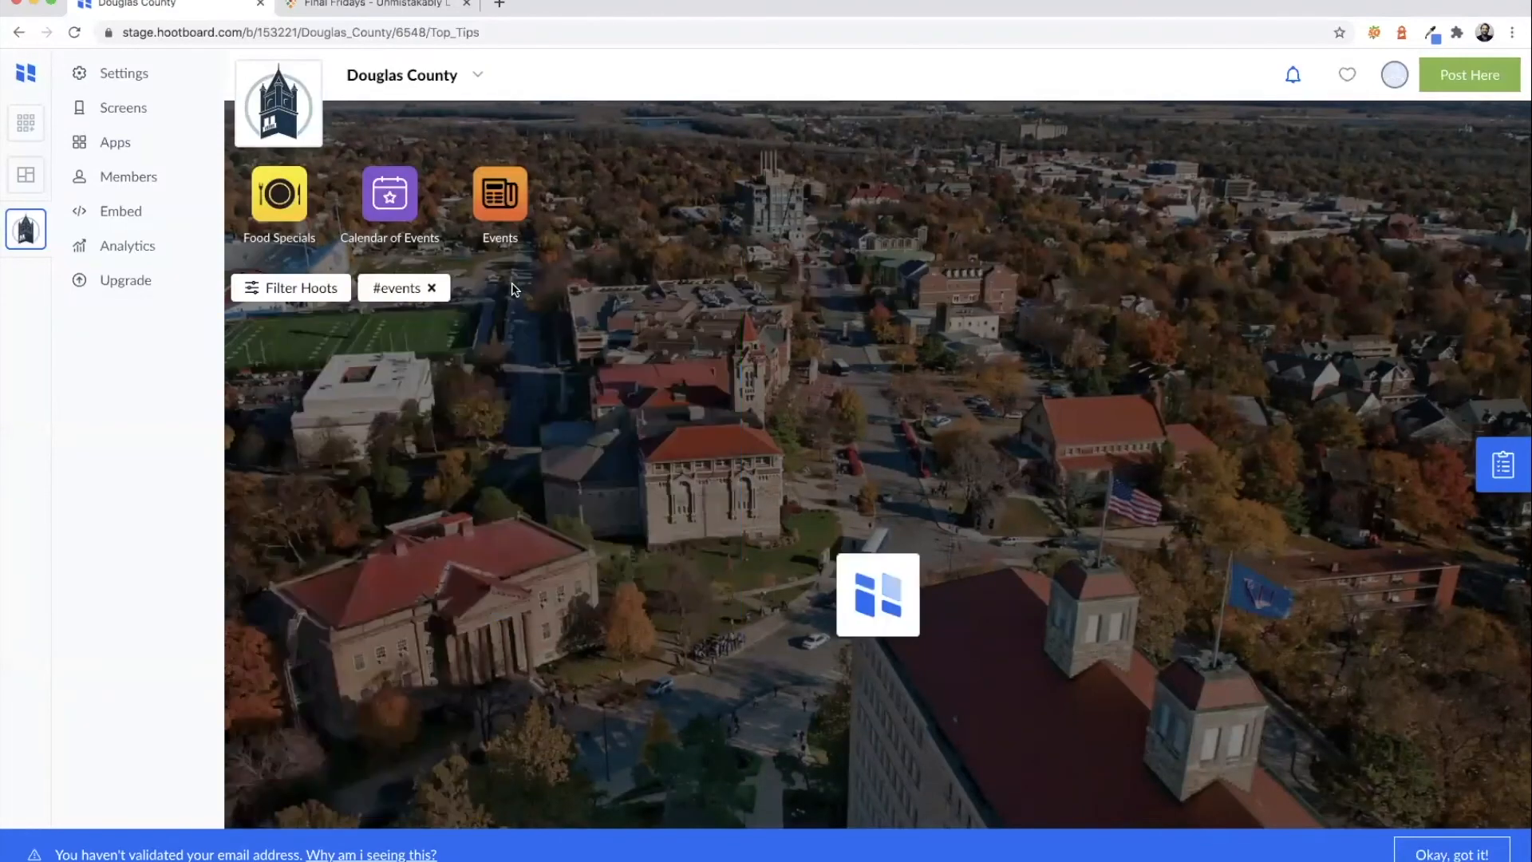
{"action": "left_click", "coordinate": [431, 288]}
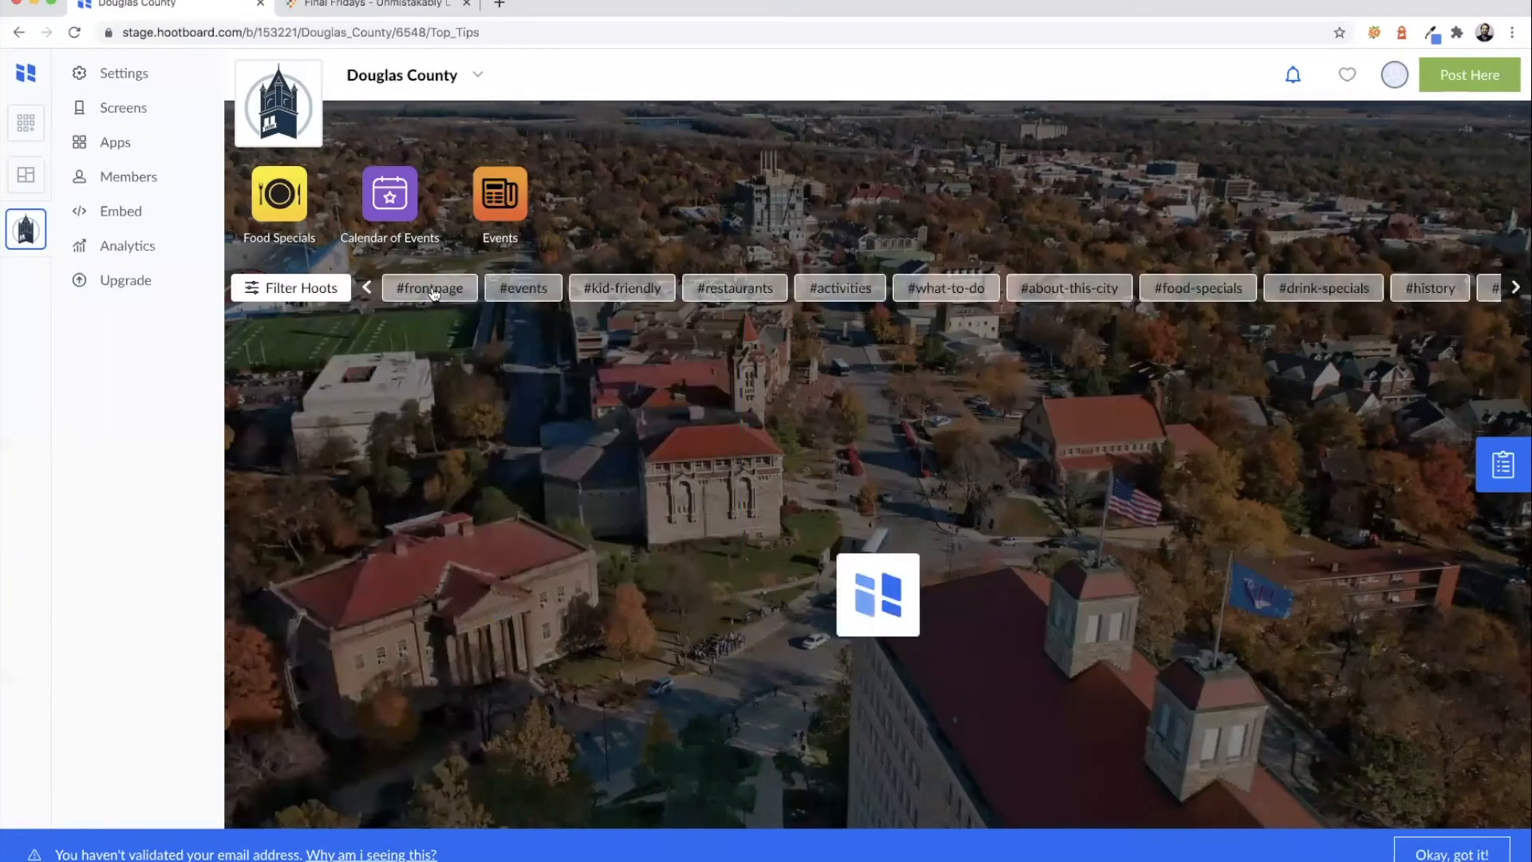
{"action": "left_click", "coordinate": [615, 289]}
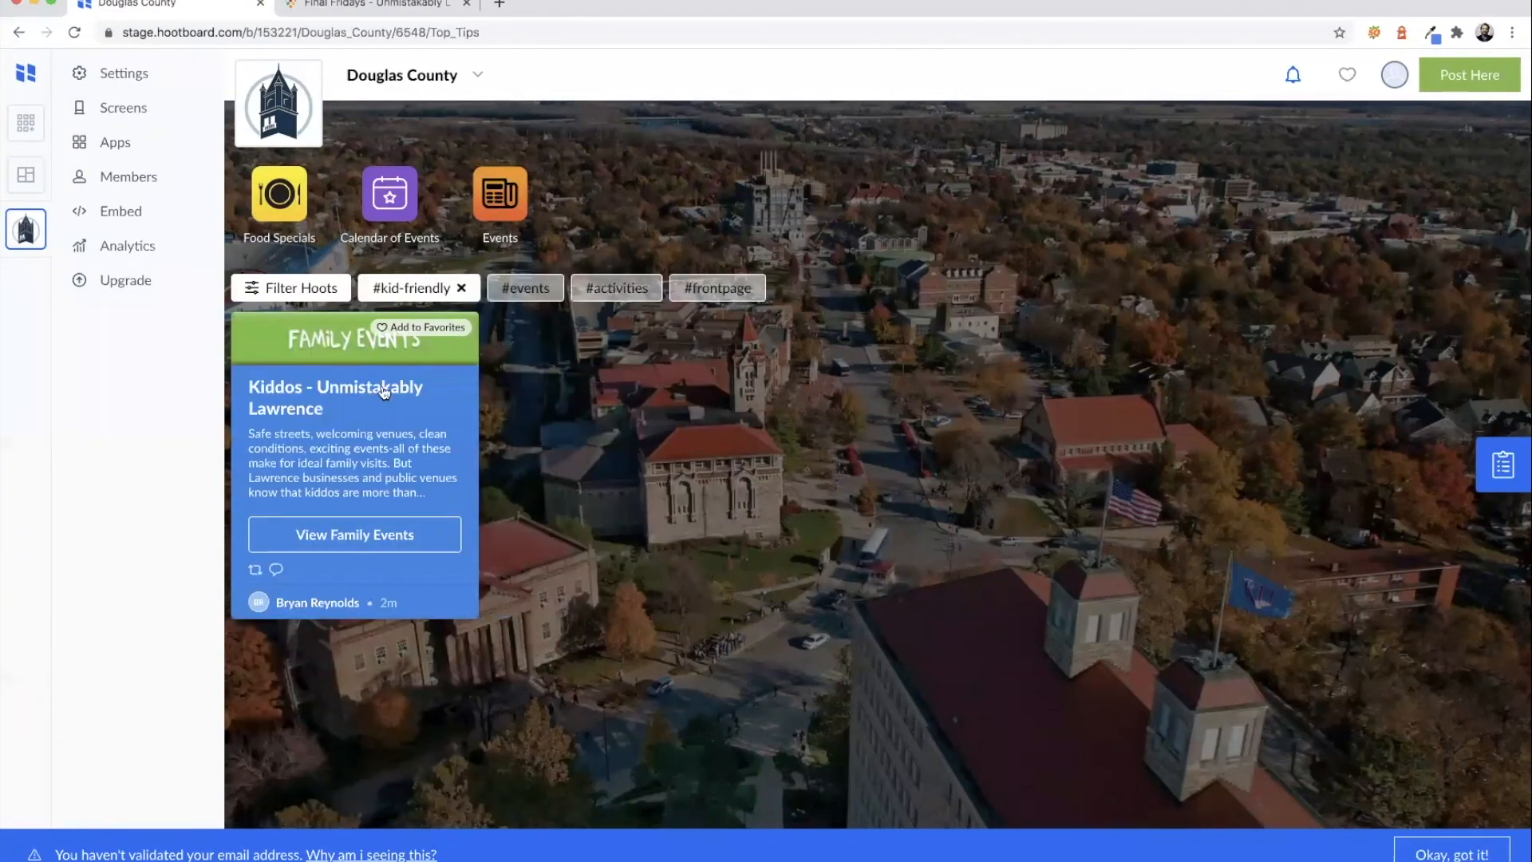
{"action": "left_click", "coordinate": [460, 289]}
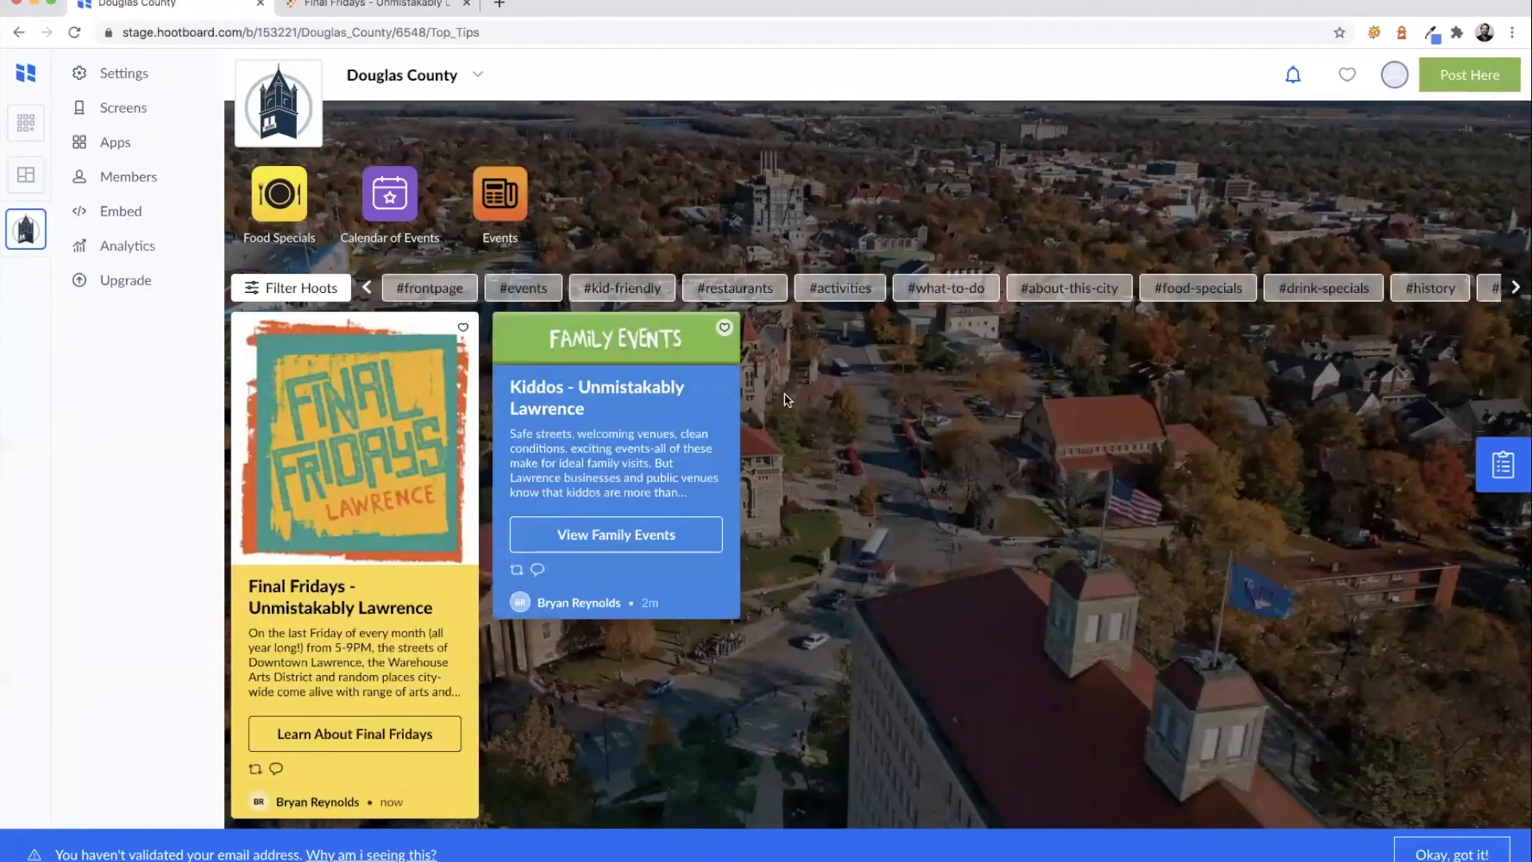
{"action": "scroll", "coordinate": [958, 293], "scroll_direction": "right", "scroll_amount": 2}
{"action": "scroll", "coordinate": [959, 293], "scroll_direction": "left", "scroll_amount": 2}
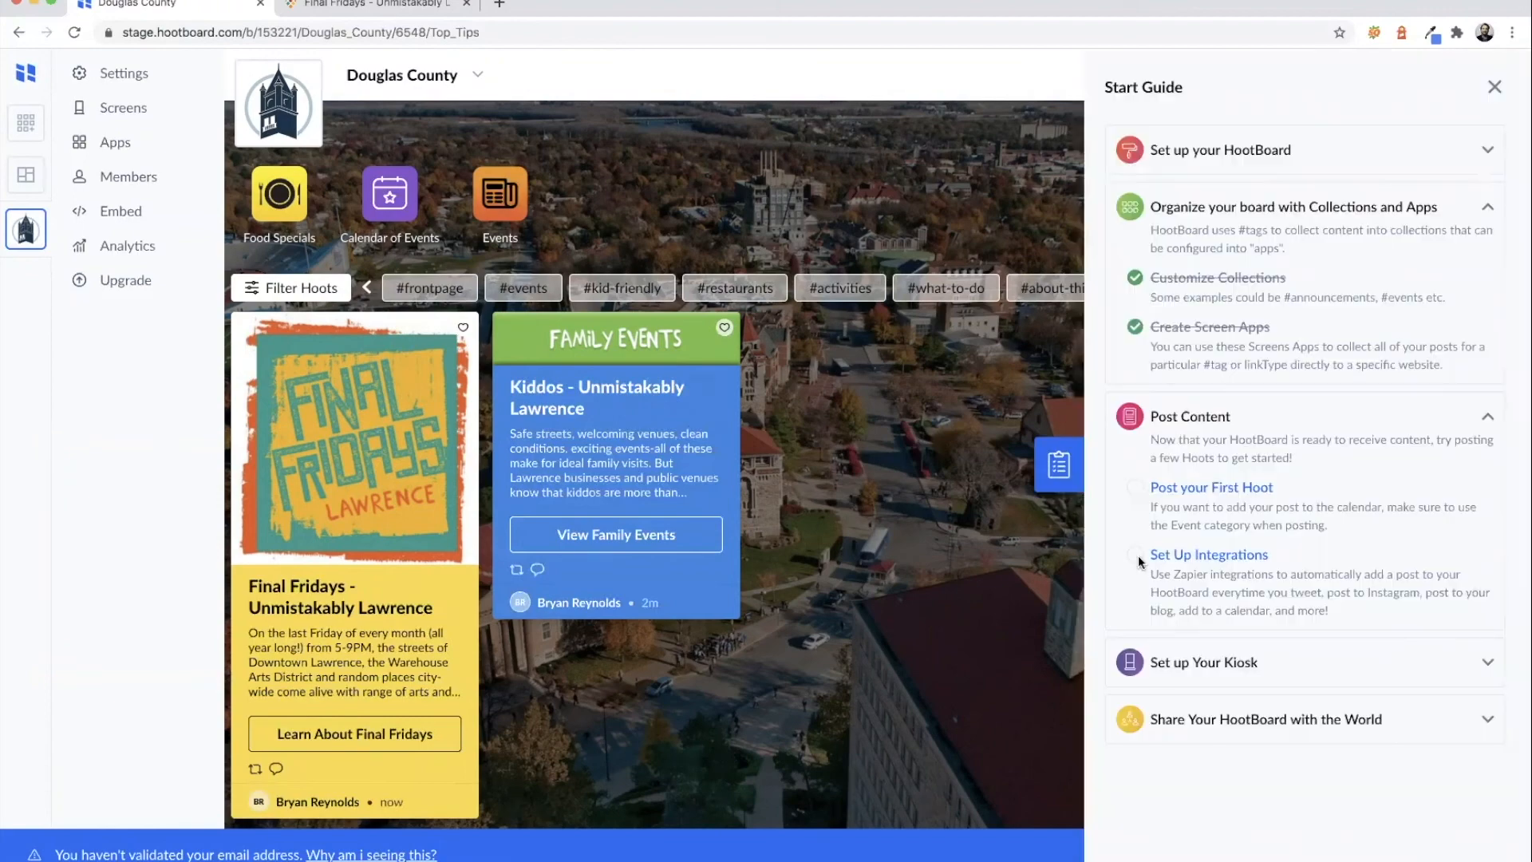
{"action": "left_click", "coordinate": [1169, 556]}
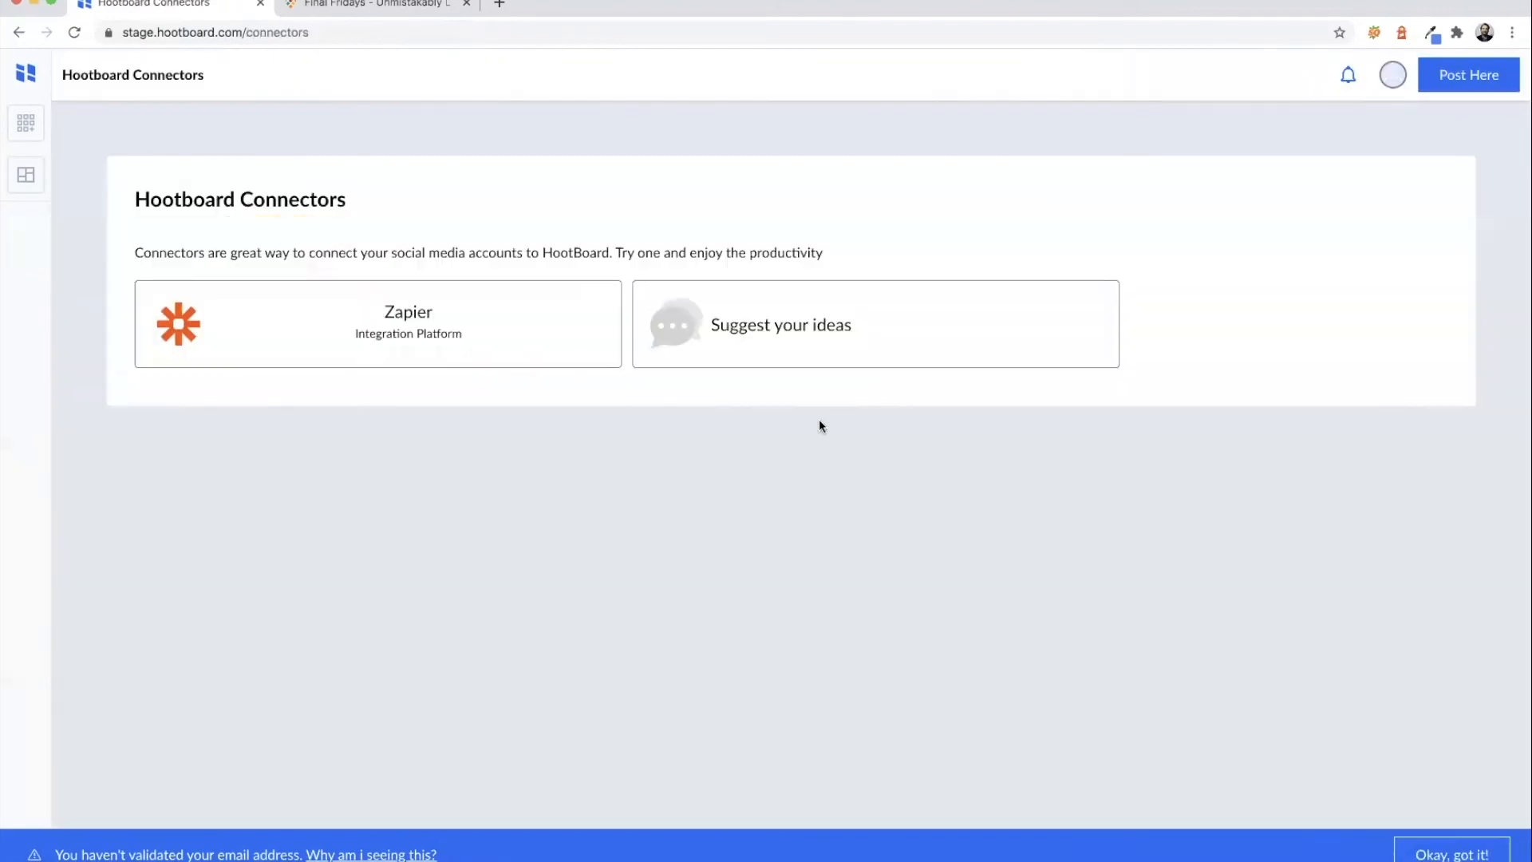
{"action": "left_click", "coordinate": [540, 338]}
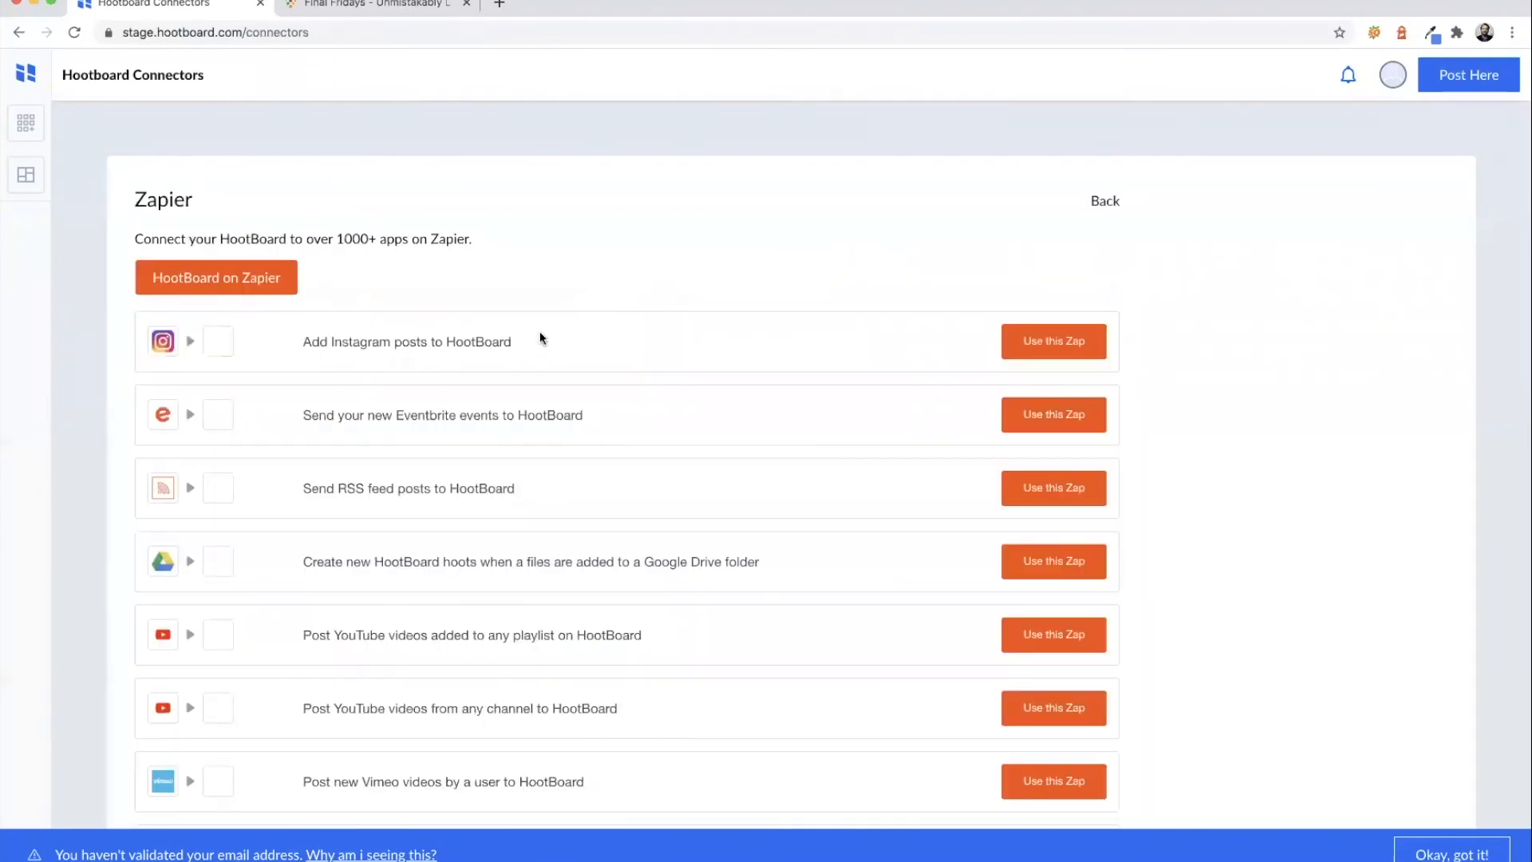
{"action": "scroll", "coordinate": [530, 339], "scroll_direction": "down", "scroll_amount": 2}
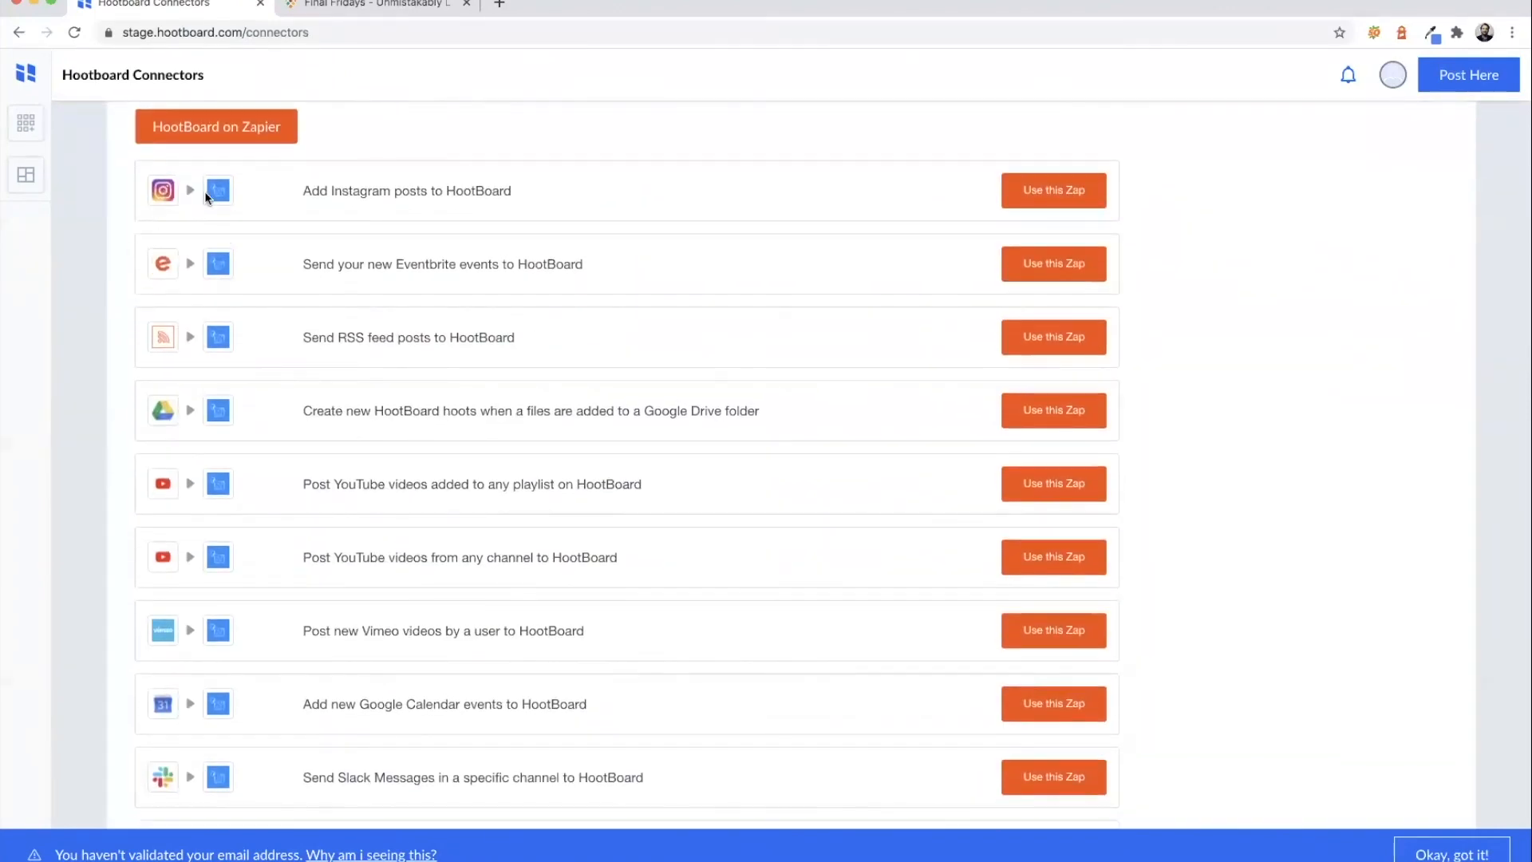
{"action": "scroll", "coordinate": [211, 317], "scroll_direction": "down", "scroll_amount": 2}
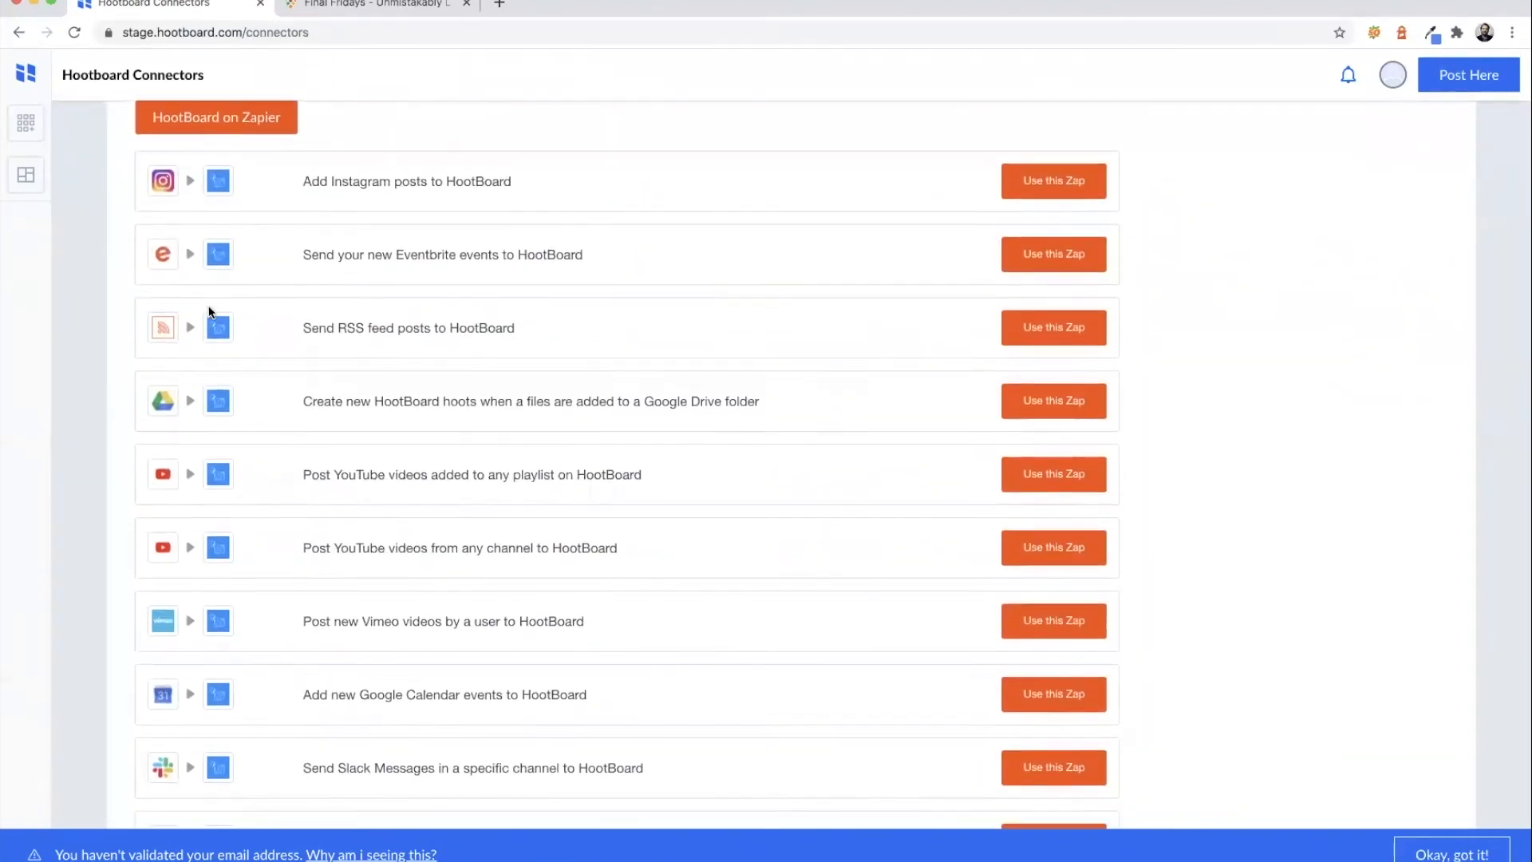
{"action": "scroll", "coordinate": [210, 311], "scroll_direction": "up", "scroll_amount": 3}
{"action": "scroll", "coordinate": [342, 332], "scroll_direction": "down", "scroll_amount": 2}
{"action": "scroll", "coordinate": [359, 240], "scroll_direction": "up", "scroll_amount": 2}
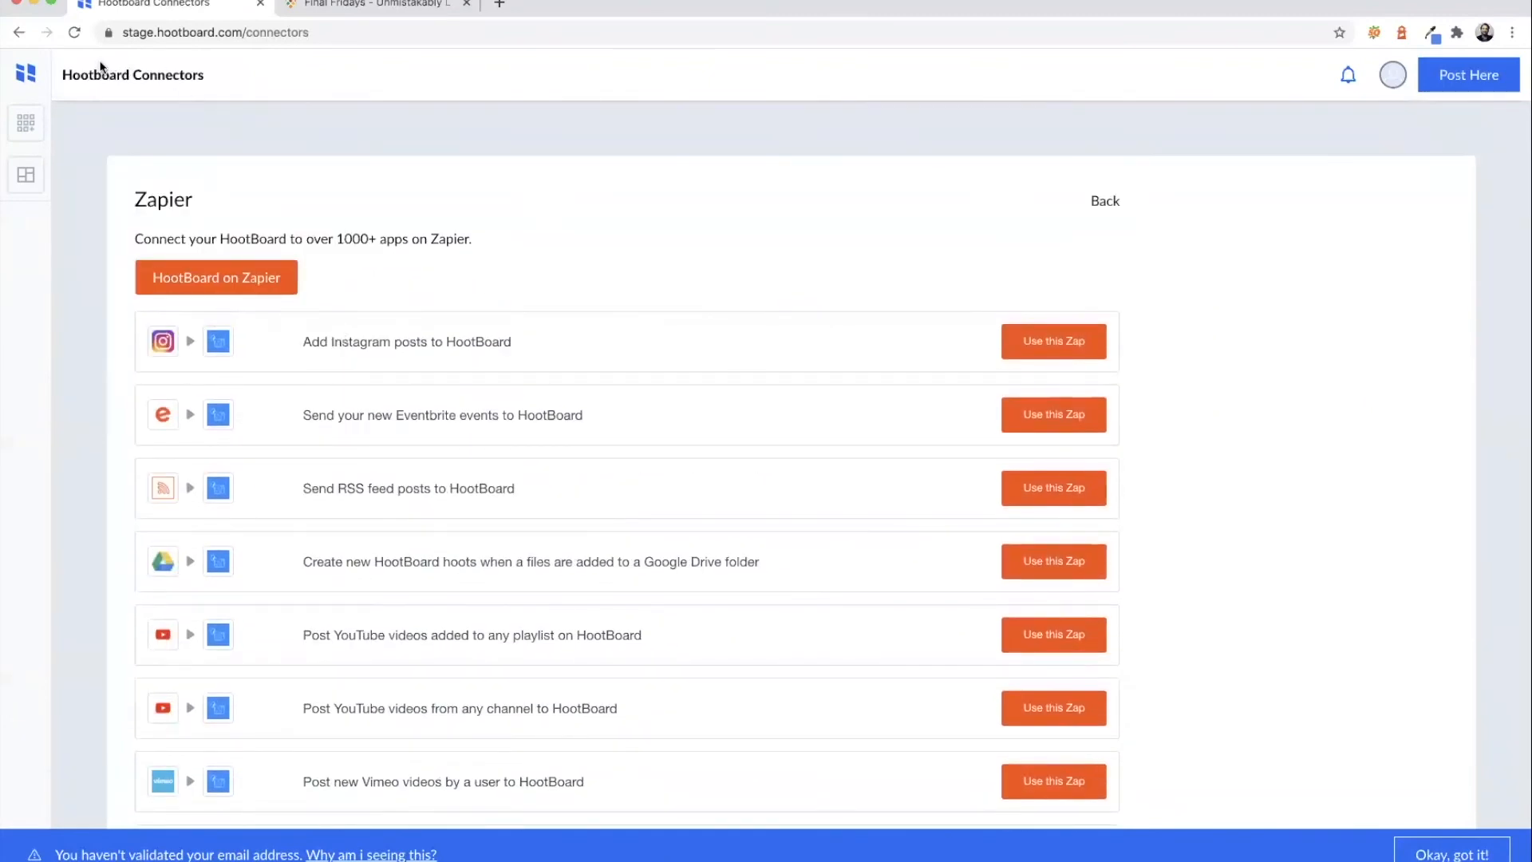
{"action": "left_click", "coordinate": [1042, 344]}
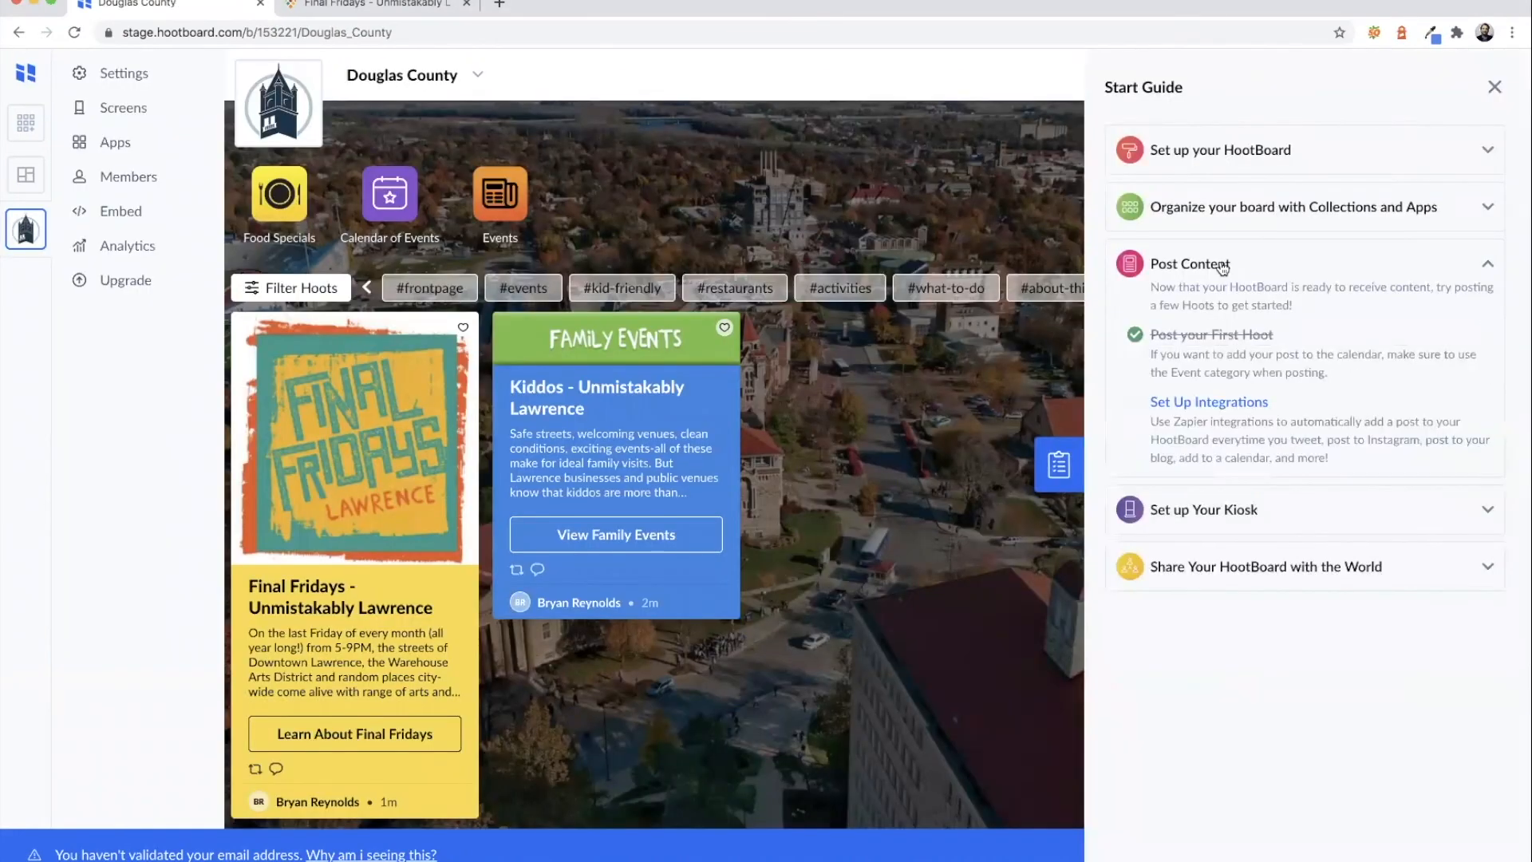
- Open the 30-day kiosk free trial, compare yearly and monthly licence prices, then return to the board
{"action": "left_click", "coordinate": [1223, 268]}
{"action": "left_click", "coordinate": [1223, 321]}
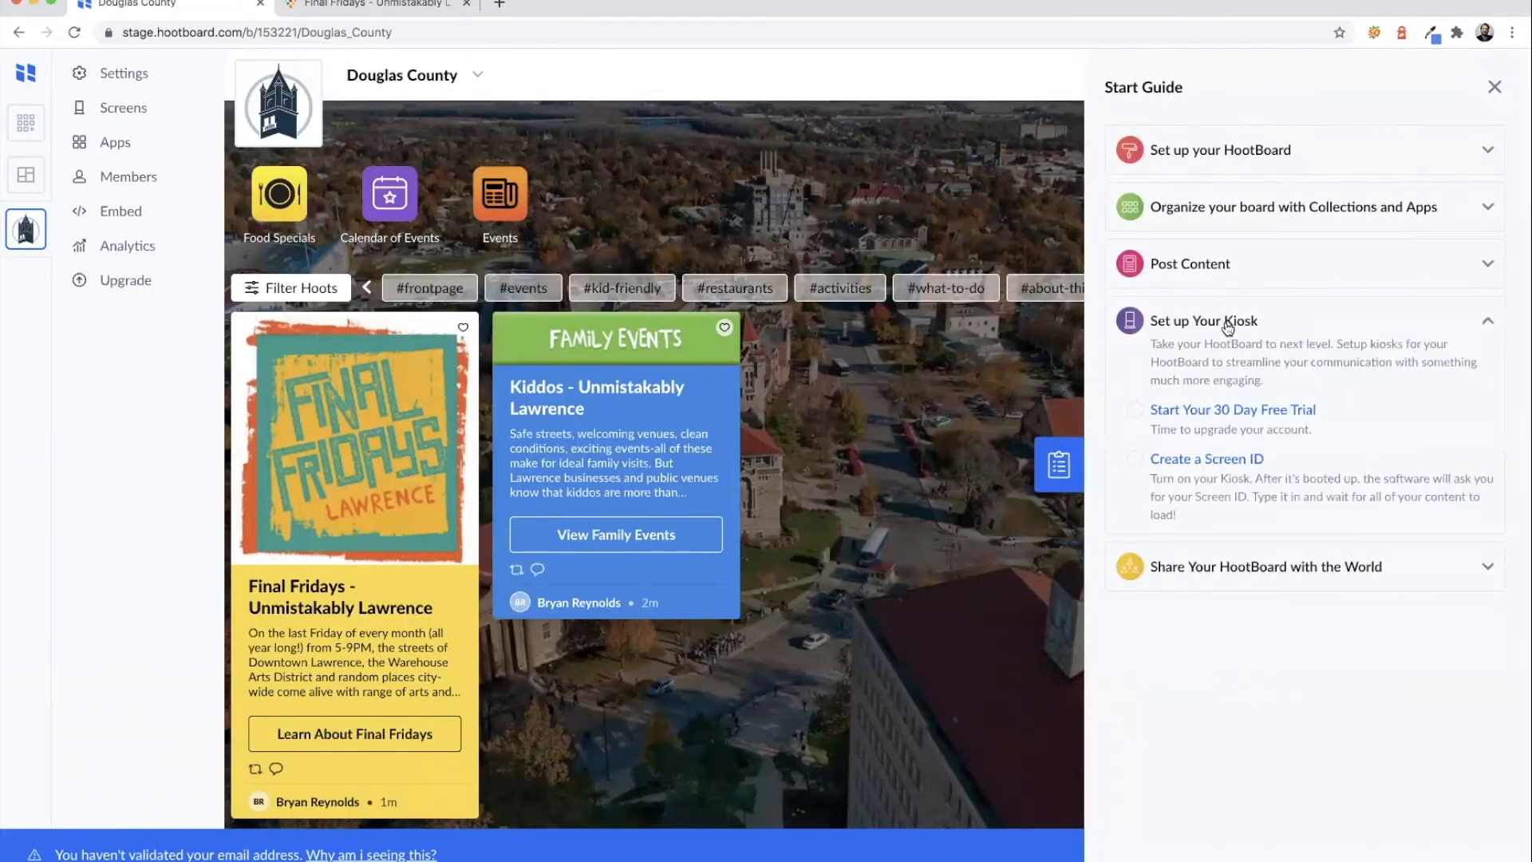
{"action": "left_click", "coordinate": [1202, 410]}
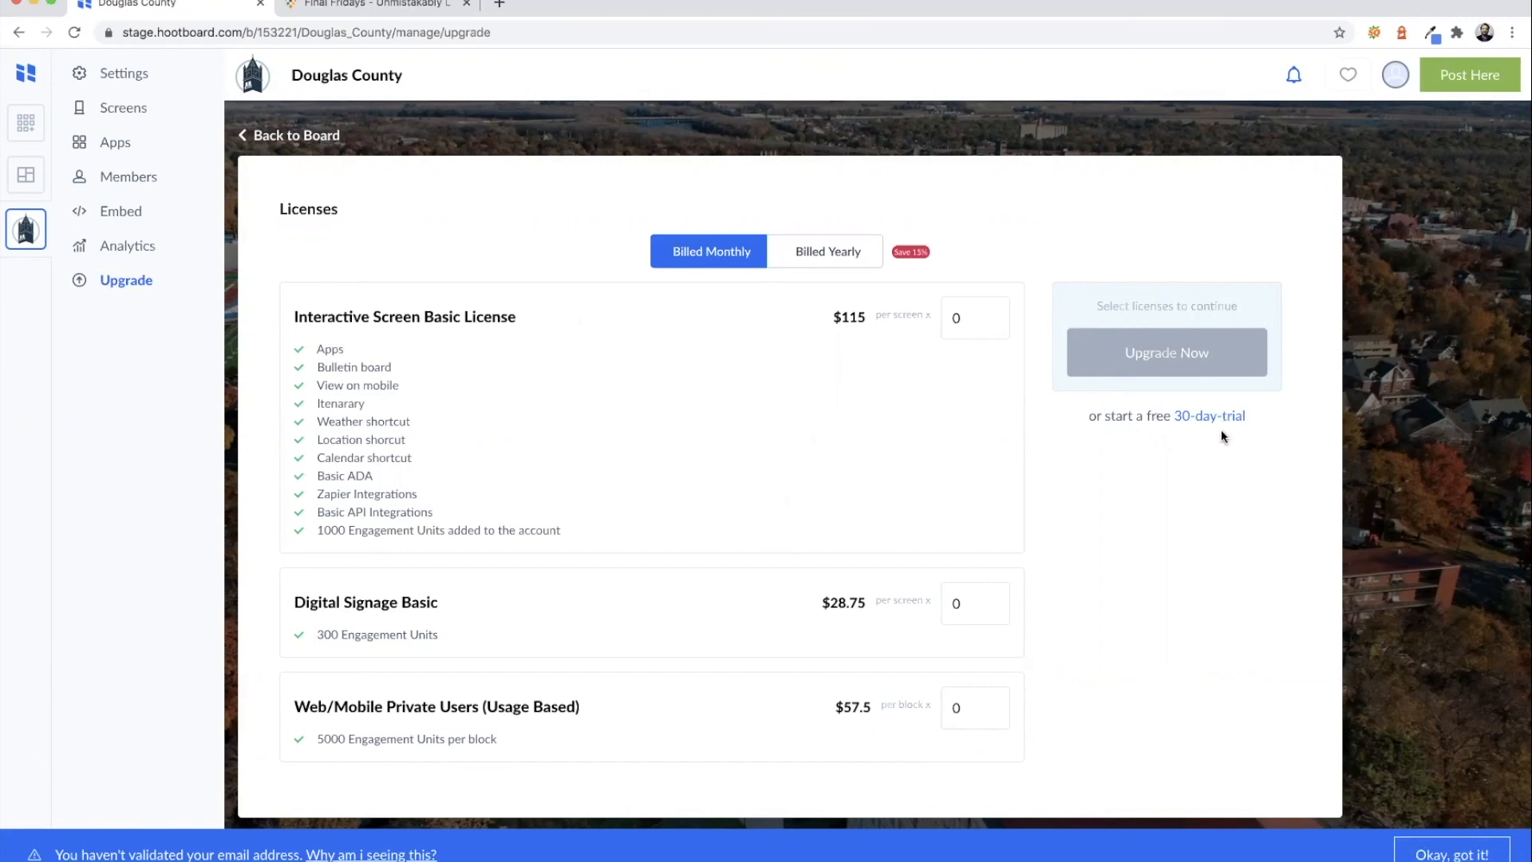
{"action": "left_click", "coordinate": [858, 258]}
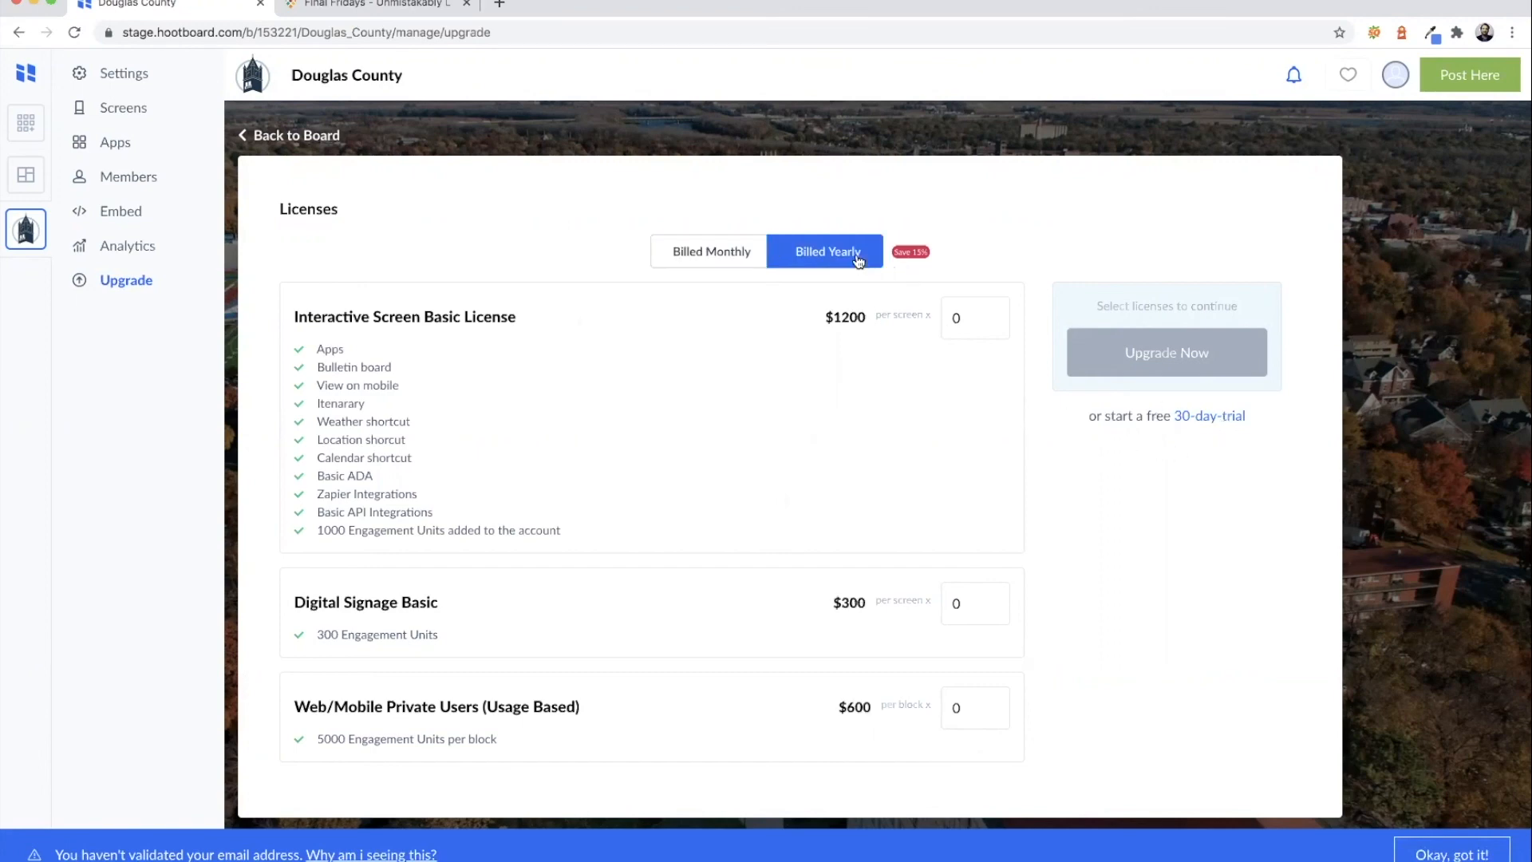
{"action": "left_click", "coordinate": [731, 252]}
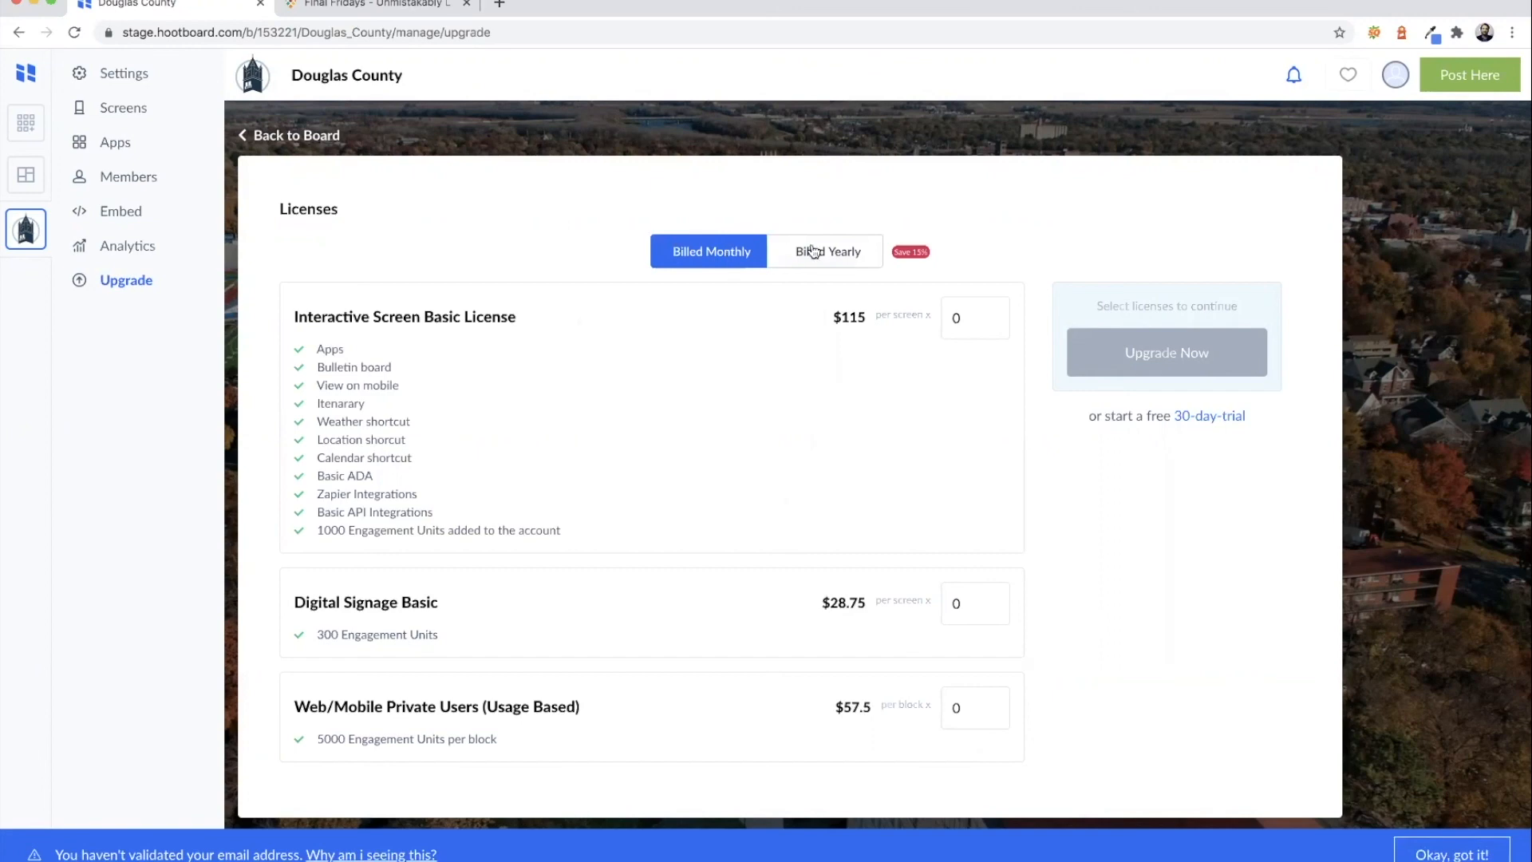
{"action": "left_click", "coordinate": [276, 134]}
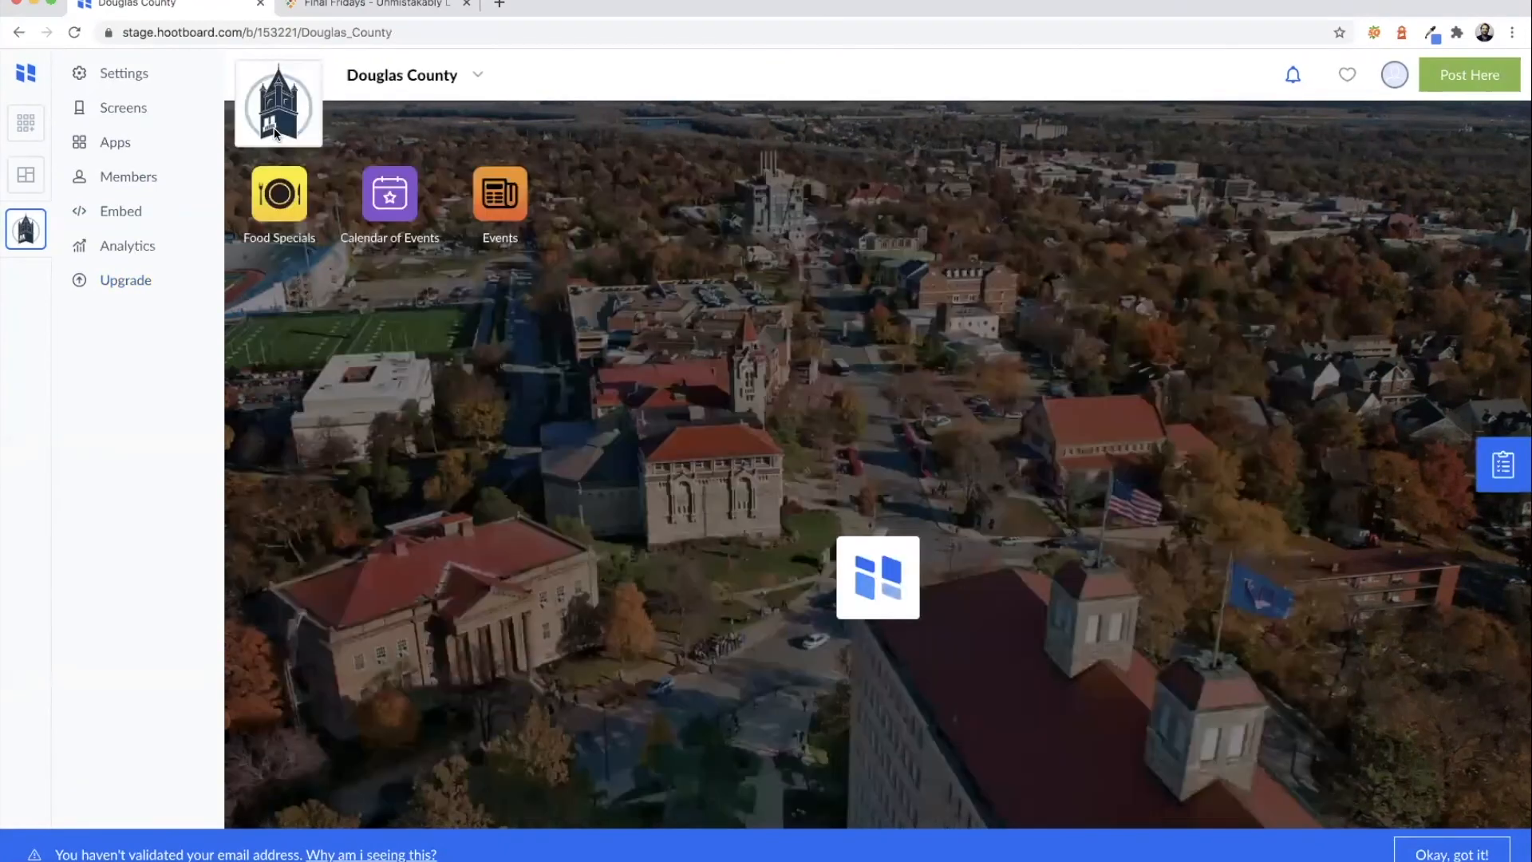
- Open Invite Your Organization under Share Your HootBoard, then close the Invite Followers form without sending
{"action": "left_click", "coordinate": [1494, 468]}
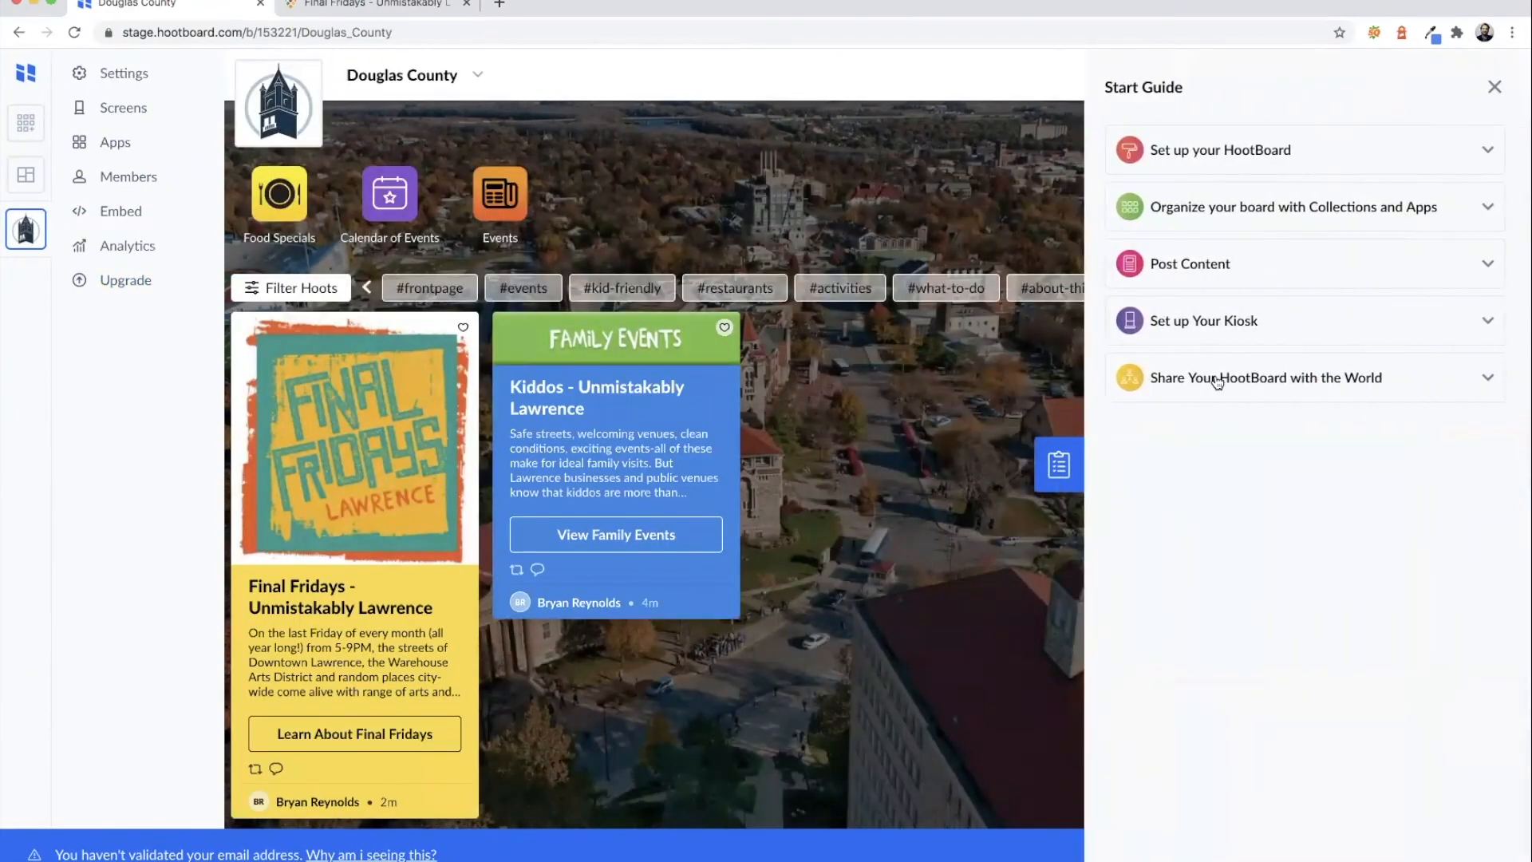
{"action": "left_click", "coordinate": [1217, 380]}
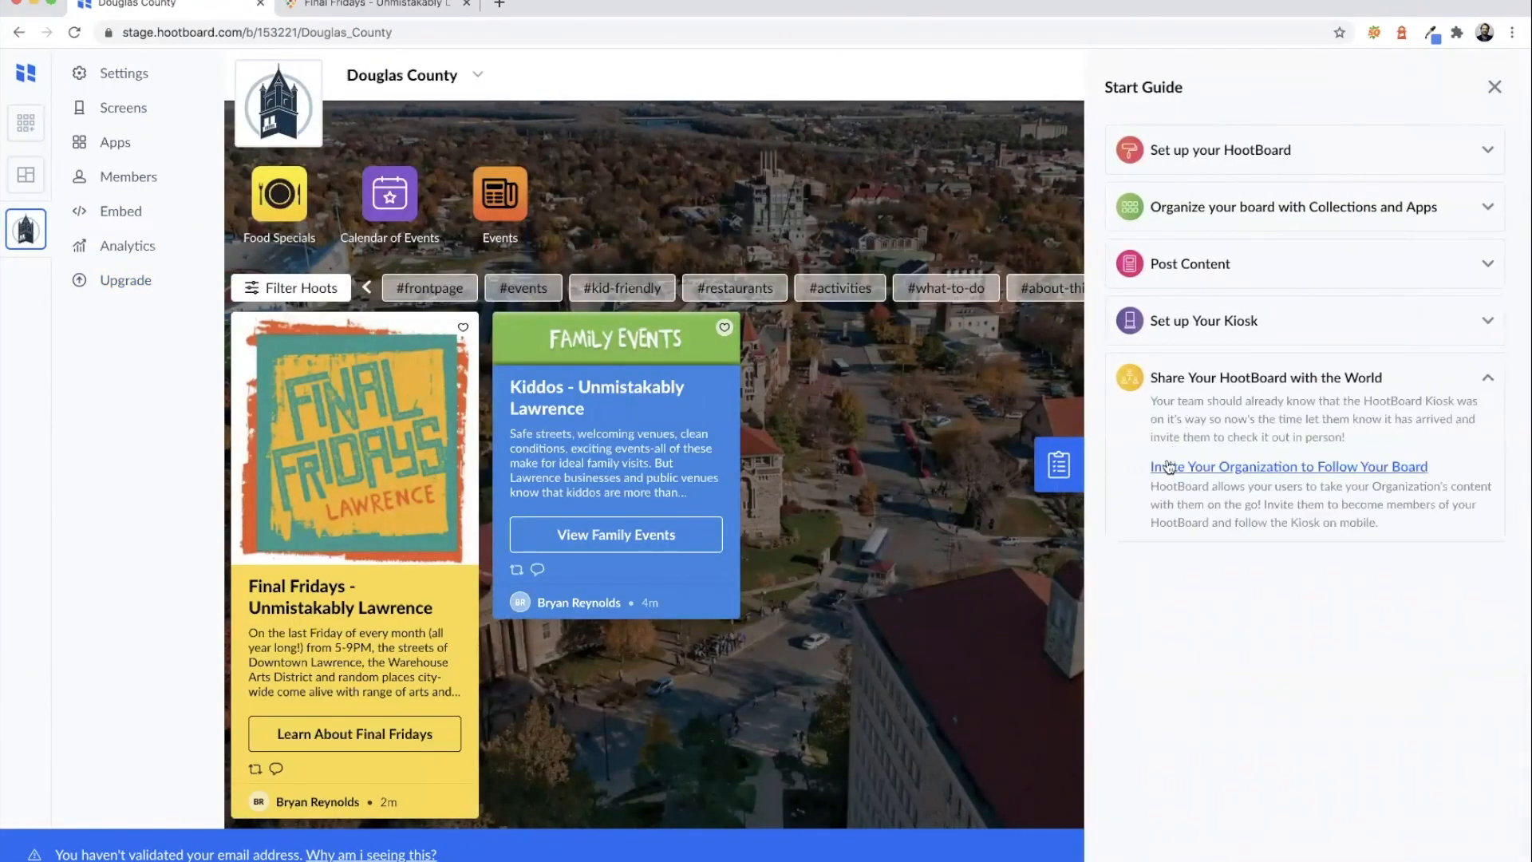
{"action": "left_click", "coordinate": [1226, 471]}
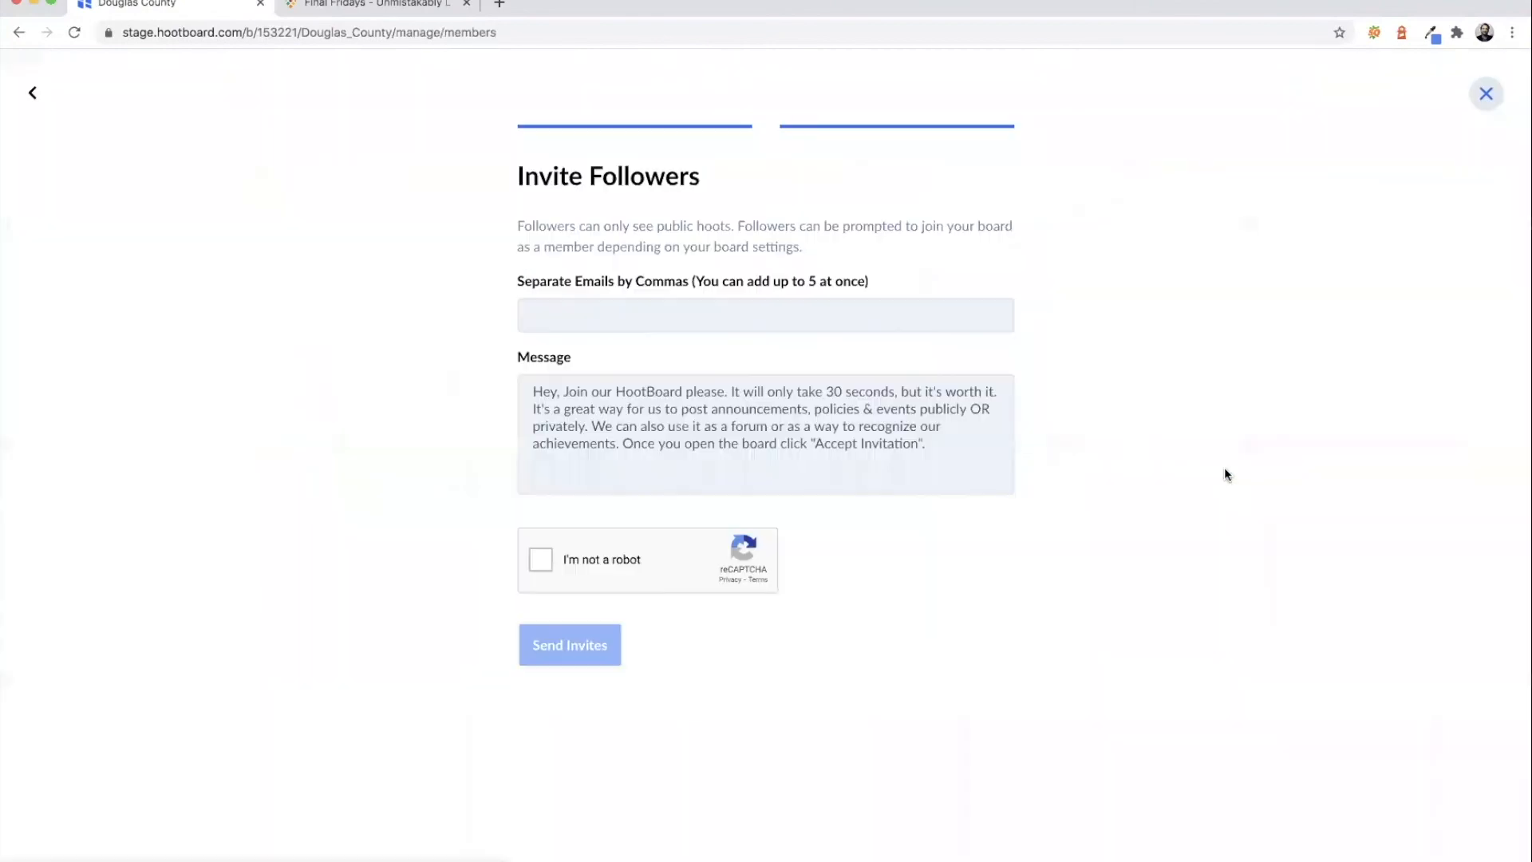
{"action": "left_click", "coordinate": [893, 318]}
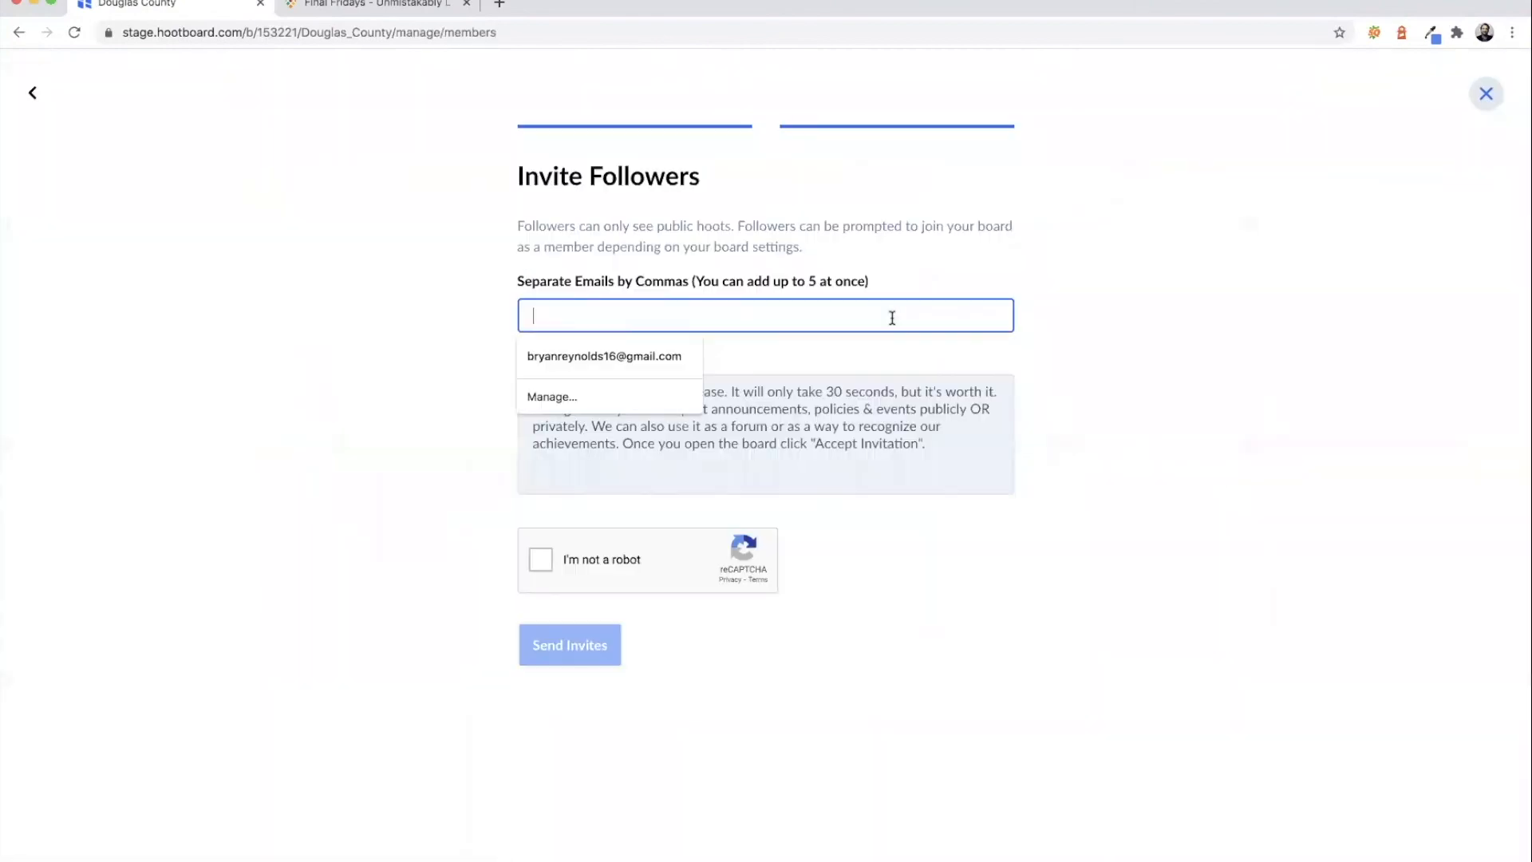
{"action": "left_click", "coordinate": [1109, 341]}
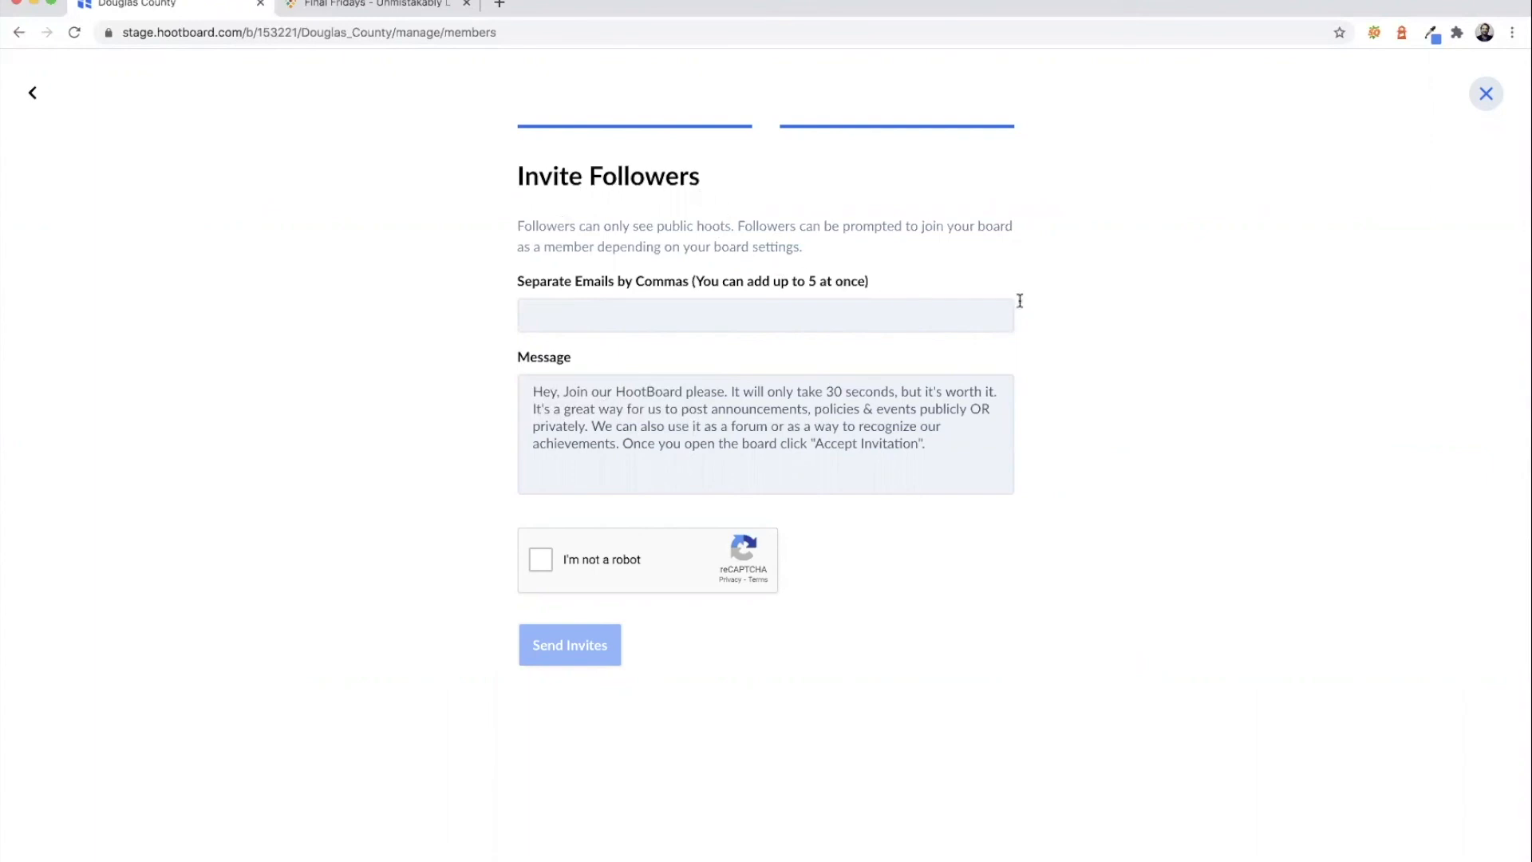
{"action": "left_click", "coordinate": [1485, 94]}
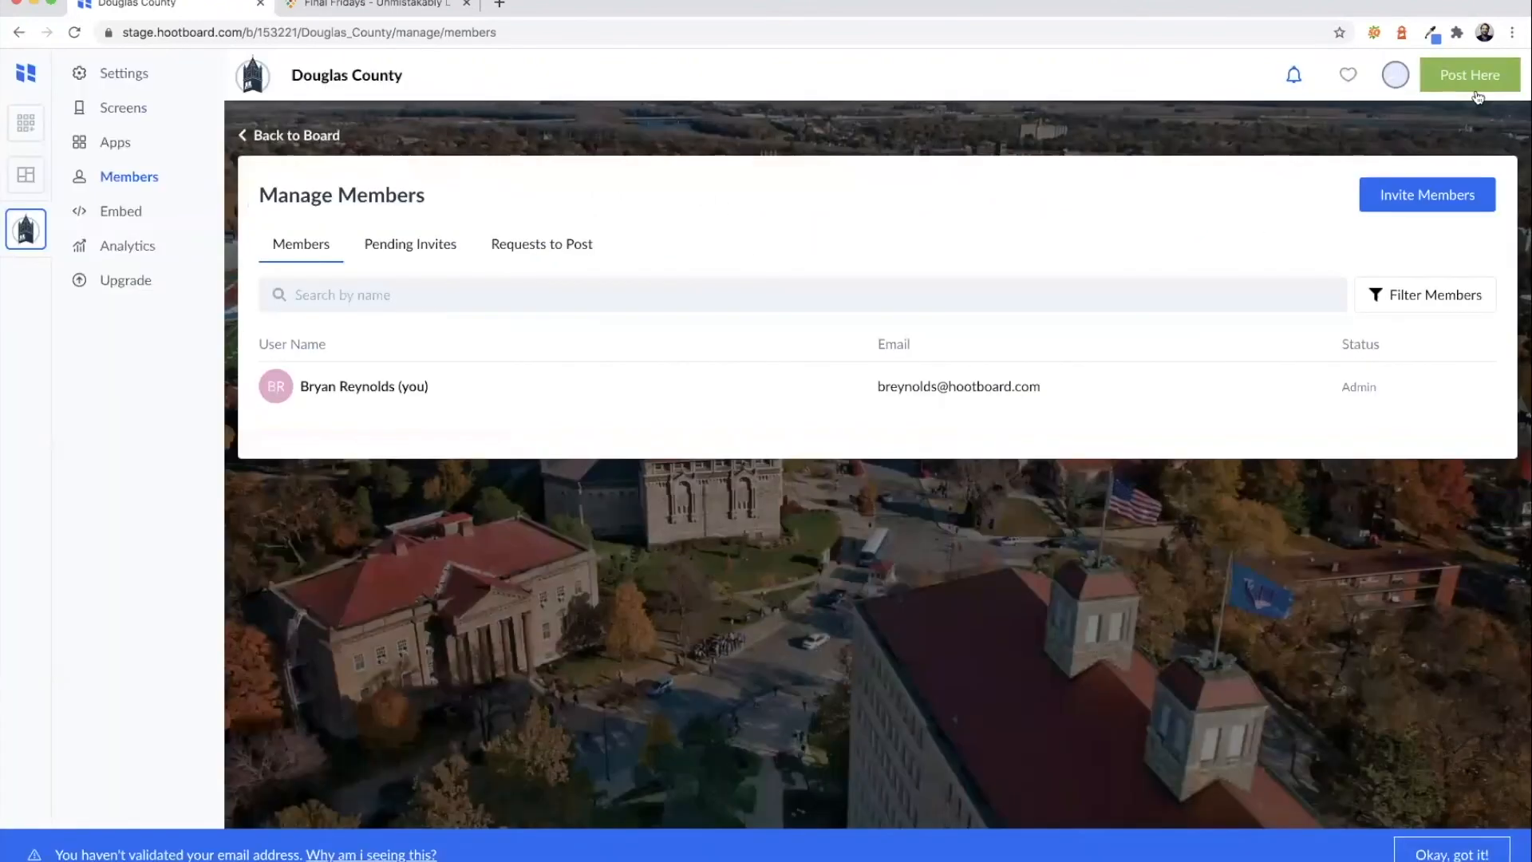